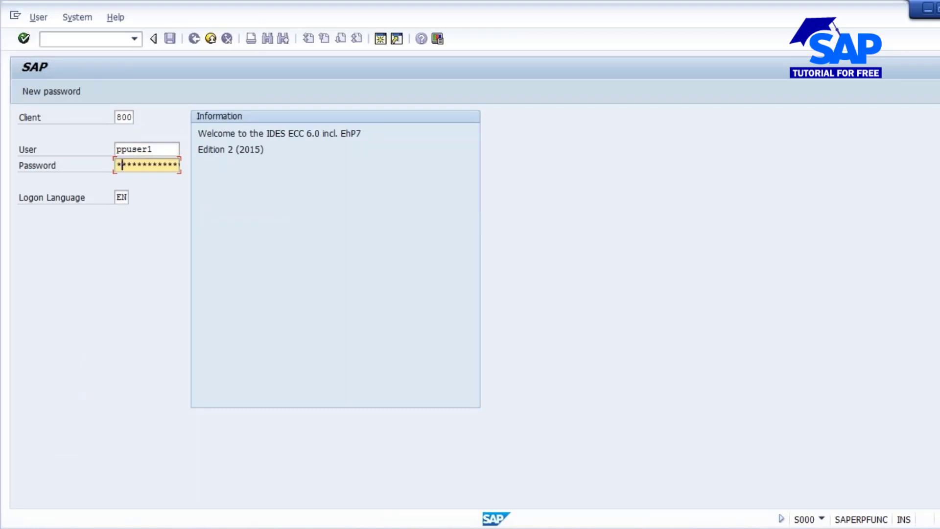
- Enter the account password and log on to client 800
text(******)
key(Return)
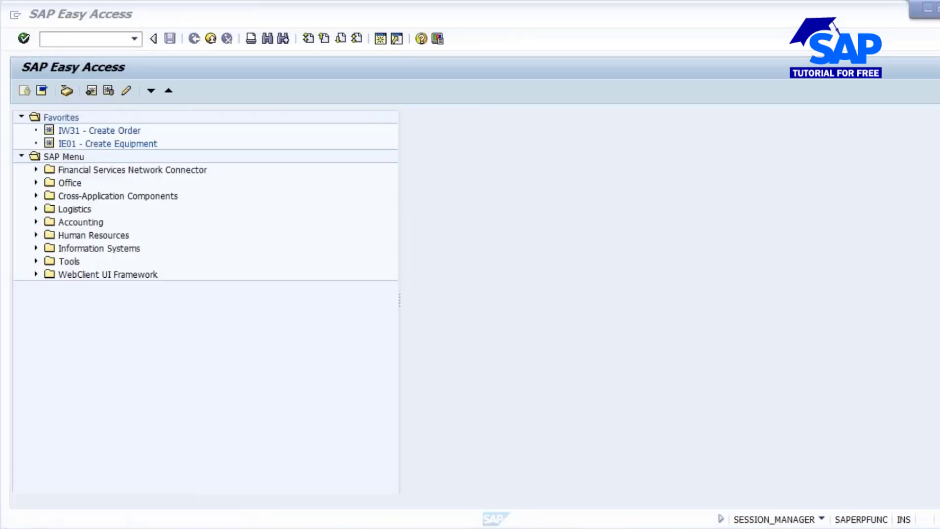
- Open the materials list selection with transaction MM60
click(73, 40)
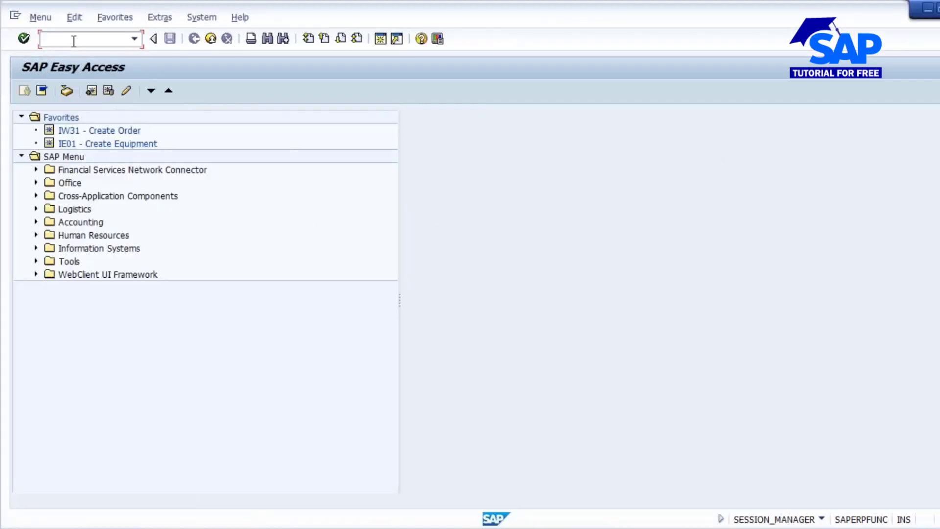
text(mm60)
key(Return)
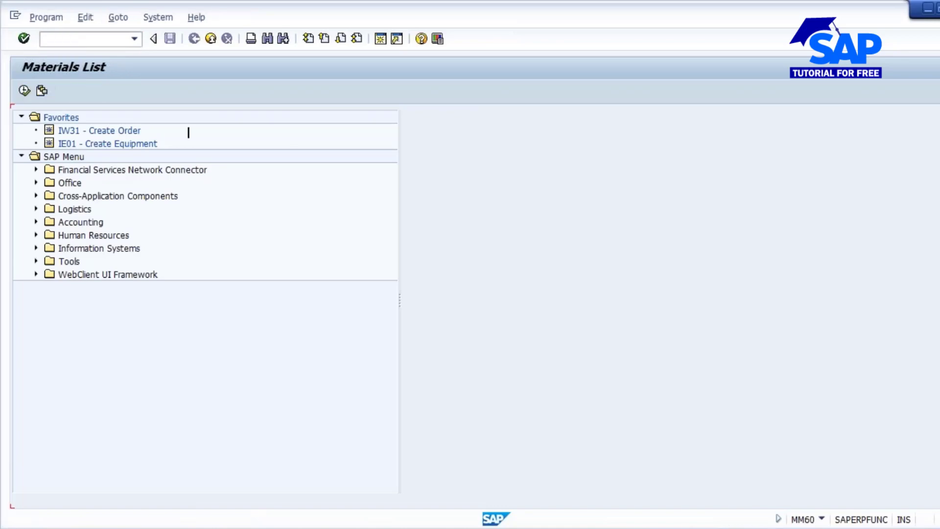
- Run the materials list for plant 1000 and material type FERT, restricted to the creator's user name
click(200, 152)
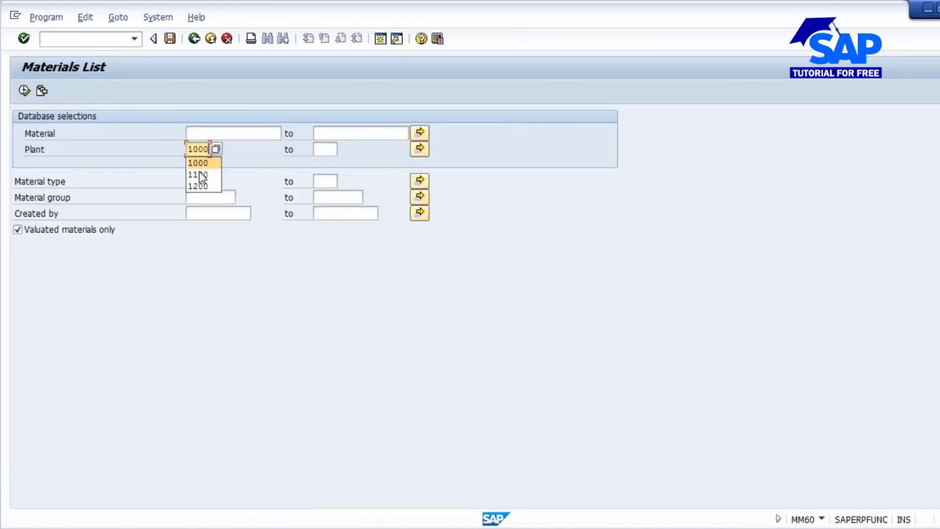
click(199, 161)
click(202, 182)
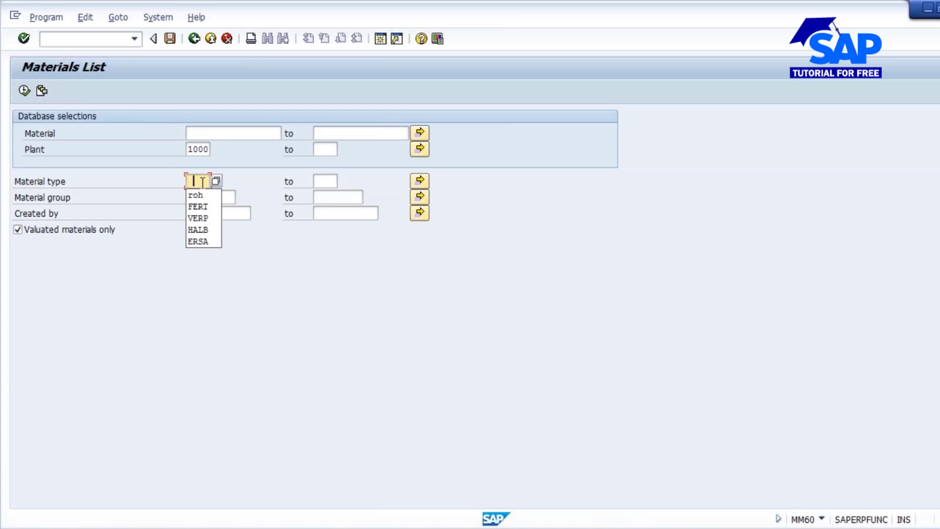
click(199, 207)
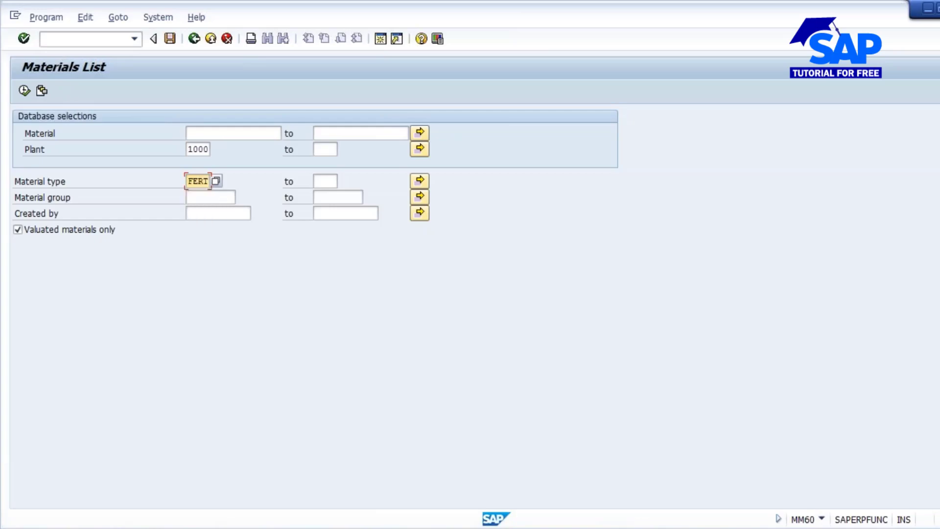
click(212, 212)
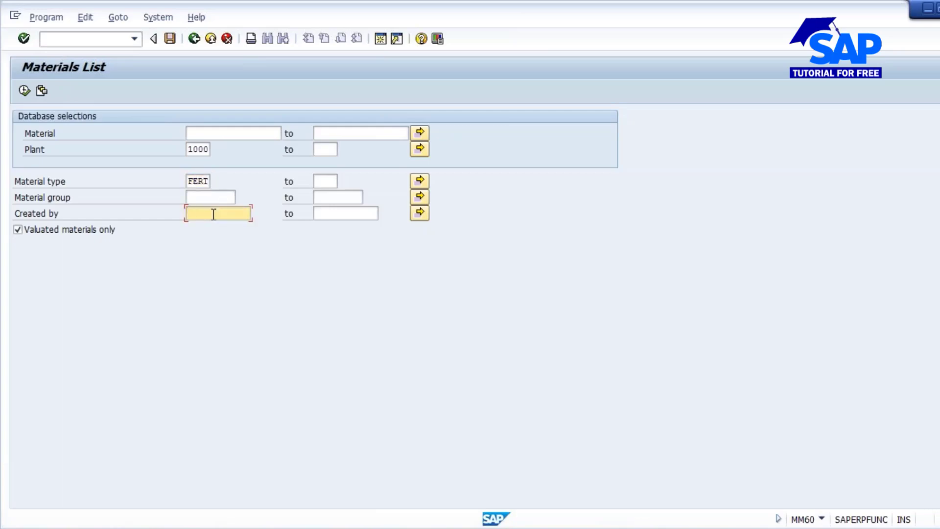
click(211, 223)
click(24, 91)
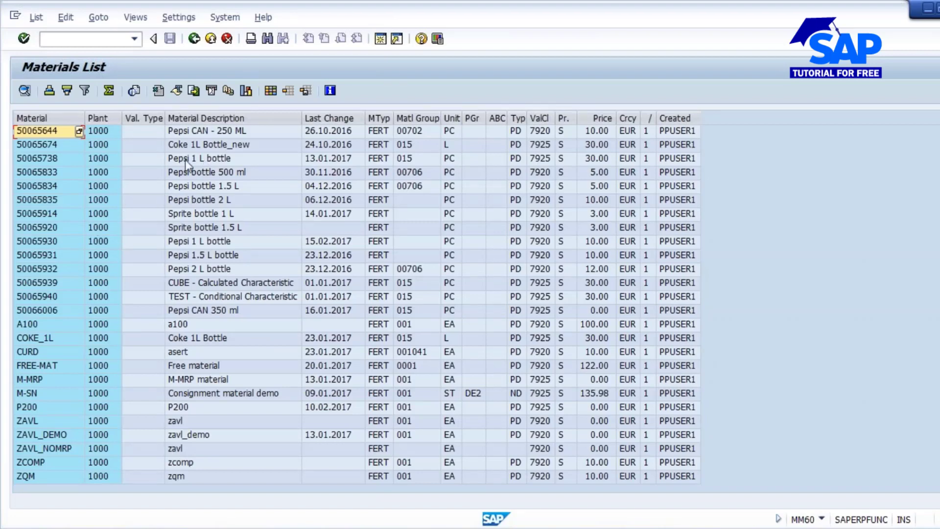
- Copy the material number 50065738 of the Pepsi 1 L bottle from the materials list
click(200, 159)
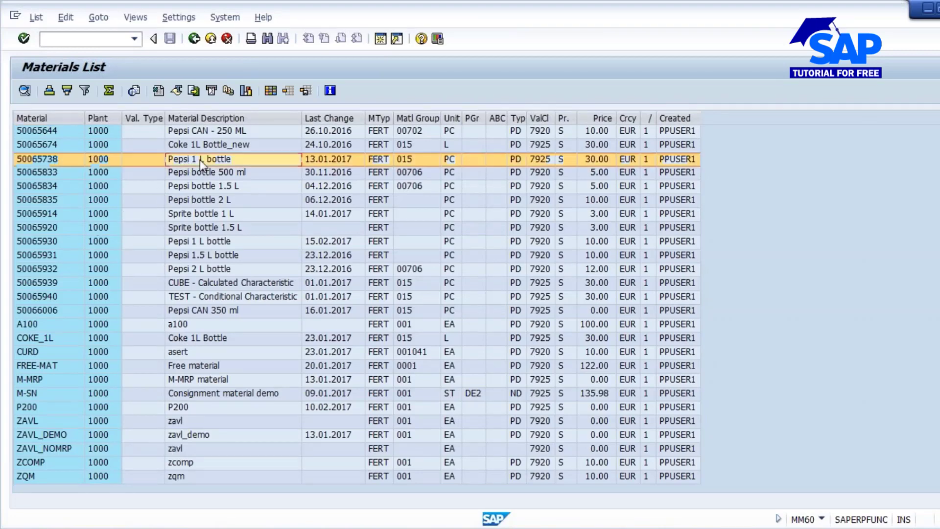
click(45, 162)
click(44, 161)
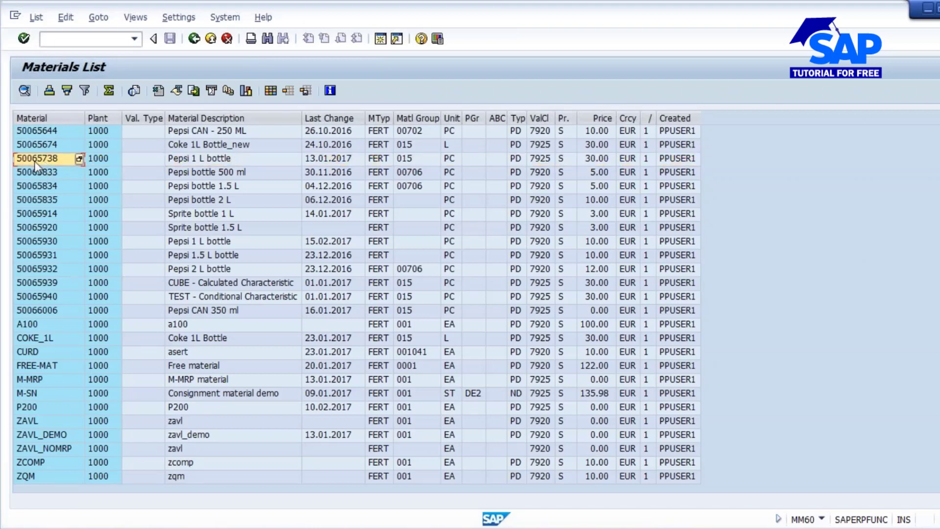
double_click(35, 161)
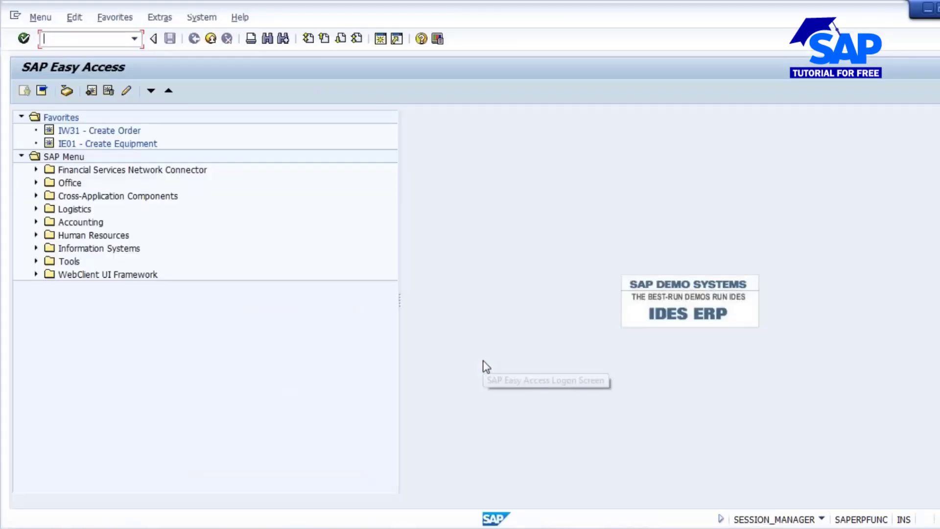
- Open material 50065738 for change with transaction MM02, using the Quality Management view for plant 1000
text(mm02)
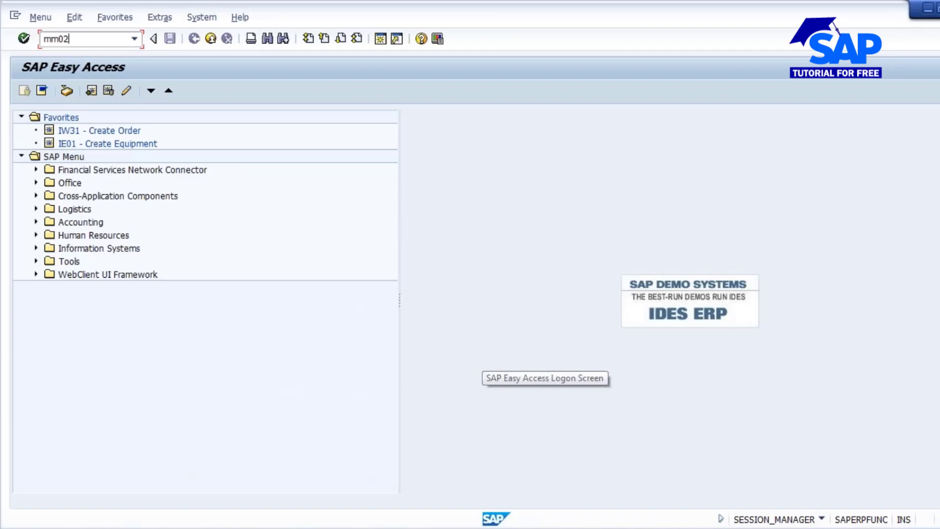
key(Return)
text(50065738)
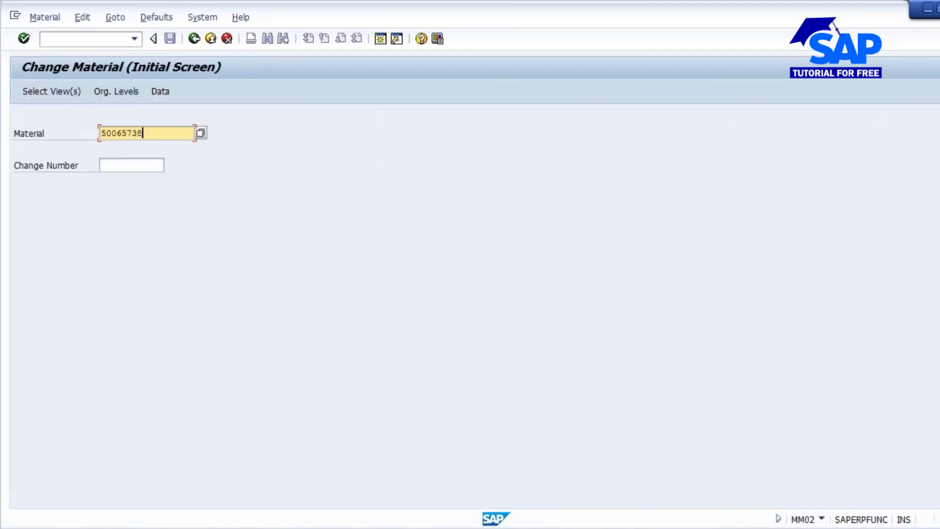
key(Return)
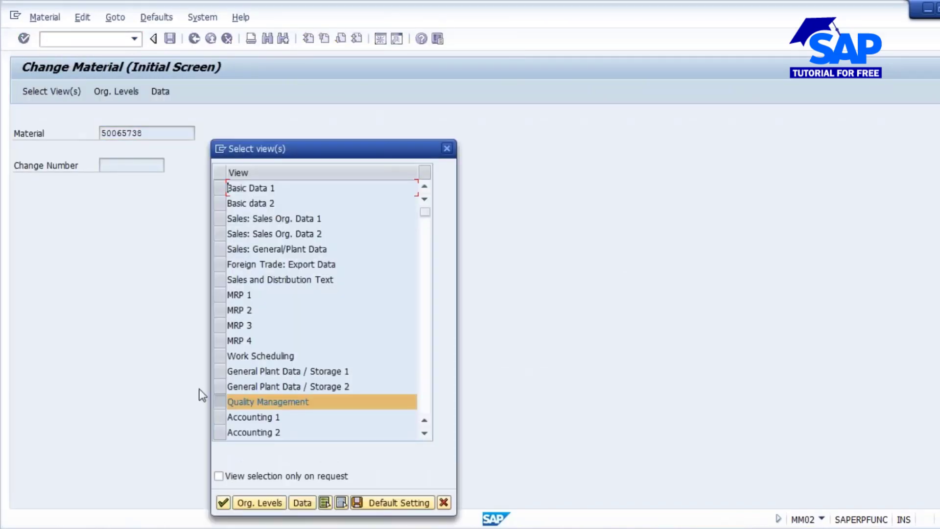
click(223, 502)
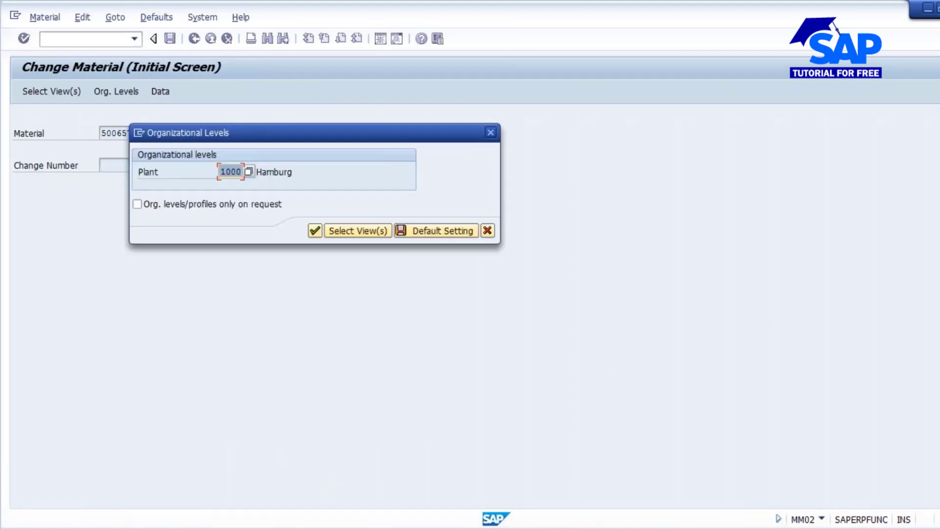
click(316, 230)
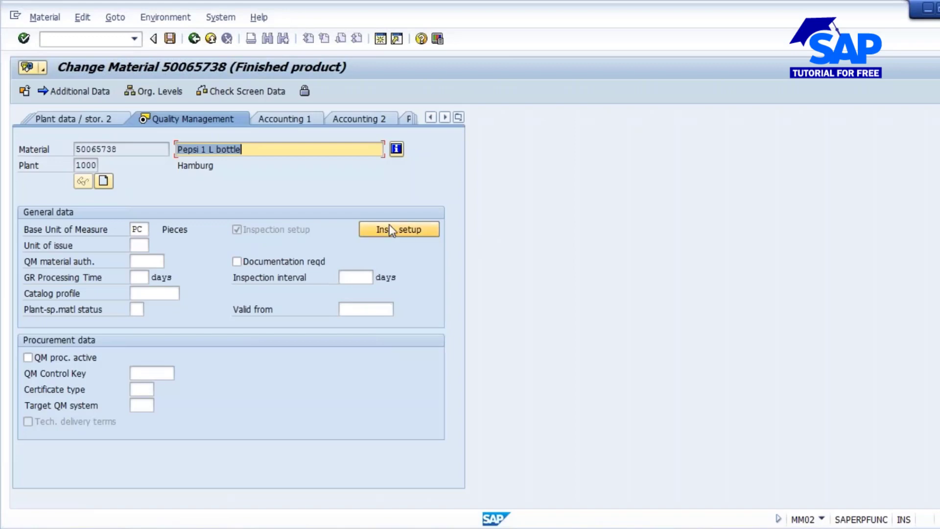
- Add inspection type 03, In-Process Insp. for Production Order, to the material's inspection setup
click(405, 233)
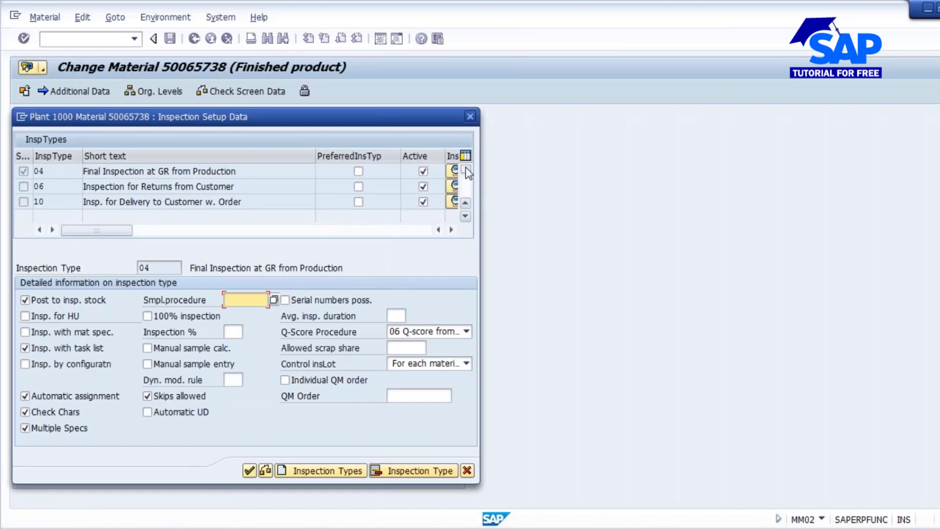
click(325, 469)
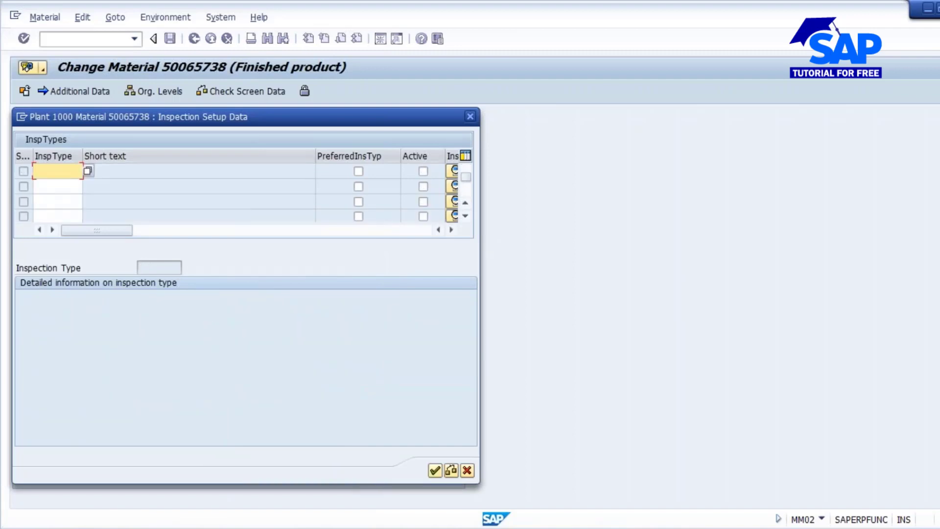
click(88, 171)
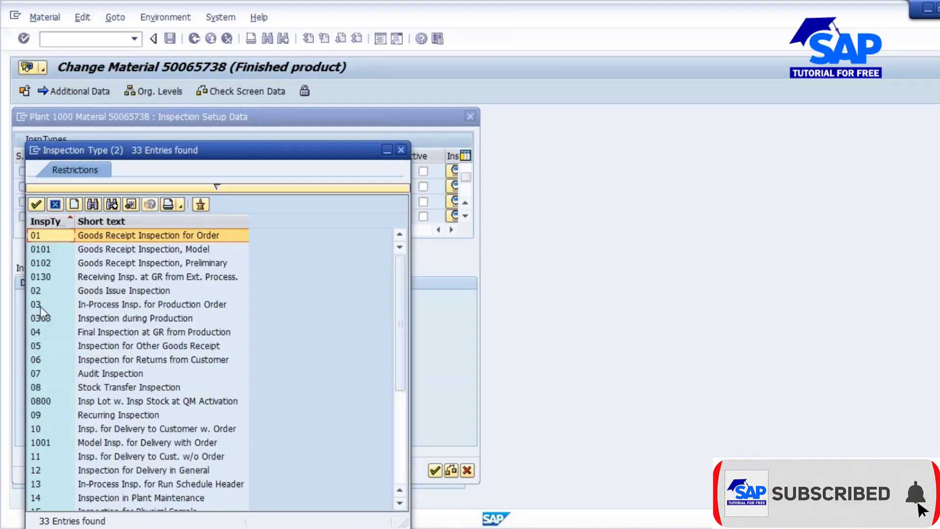
click(40, 306)
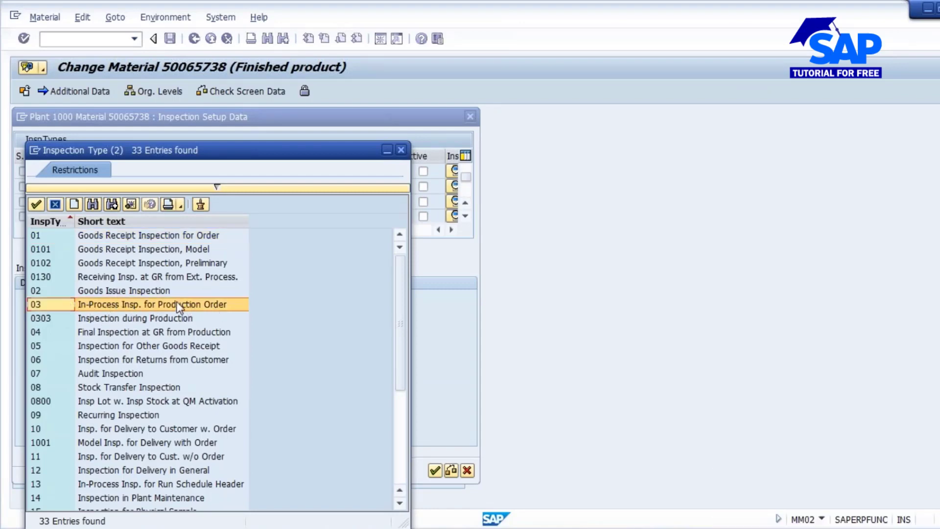
double_click(184, 304)
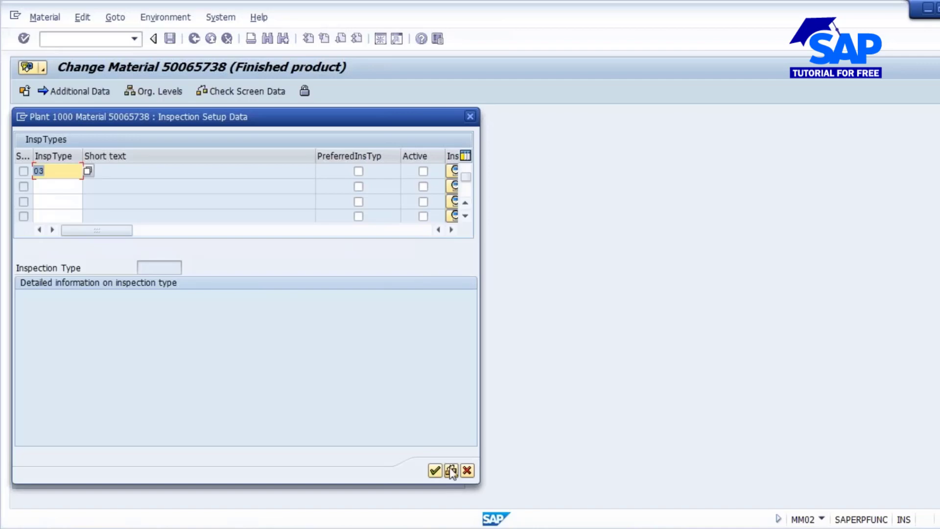
click(451, 471)
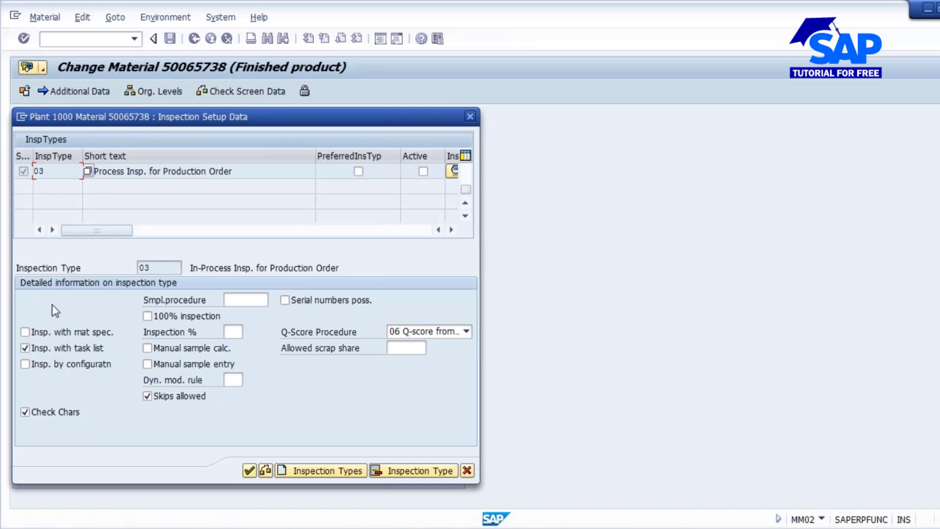
- Activate inspection type 03, accept the inspection setup and save the material
click(423, 172)
drag(467, 192, 465, 164)
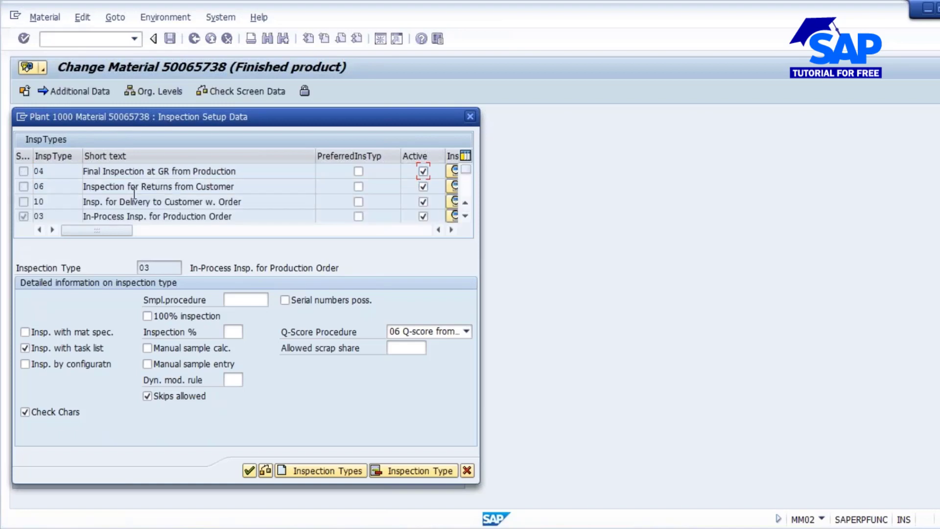
click(249, 470)
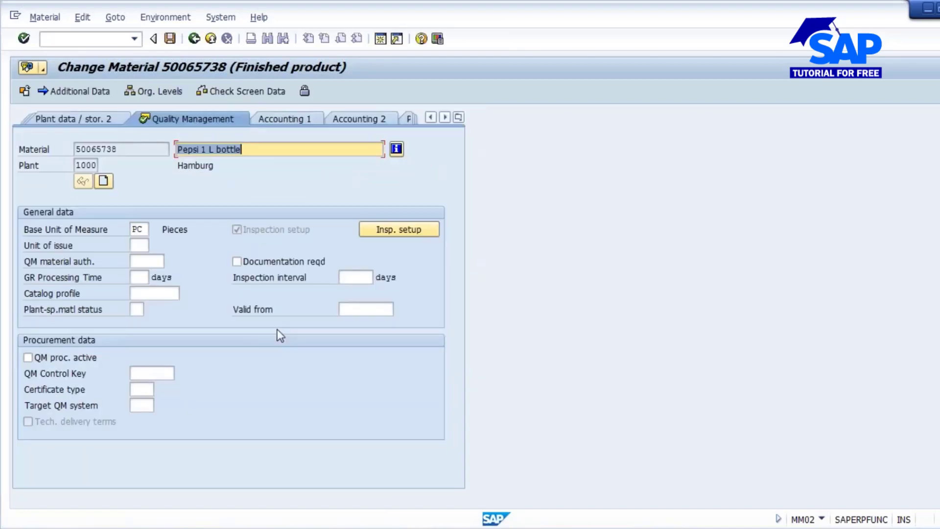
click(170, 39)
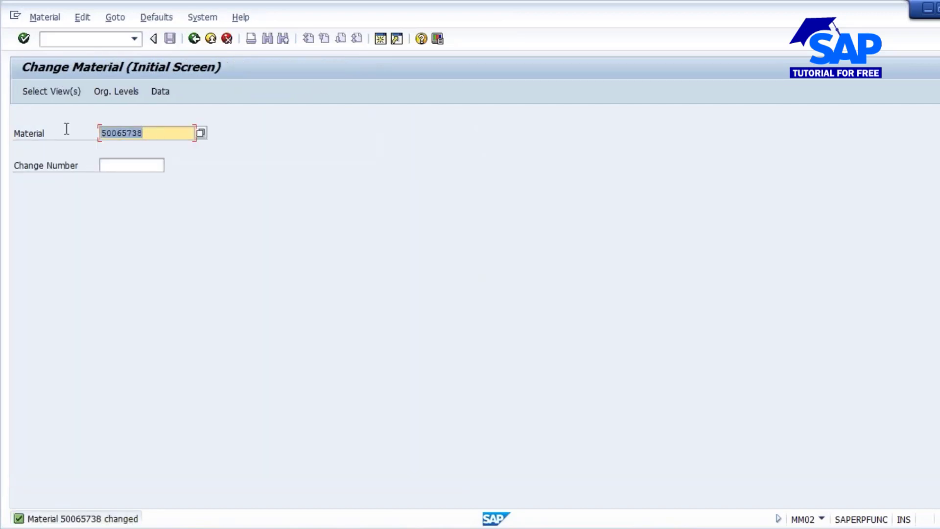
- Open the routing of material 50065738 in plant 1000 for change with transaction CA02
click(70, 201)
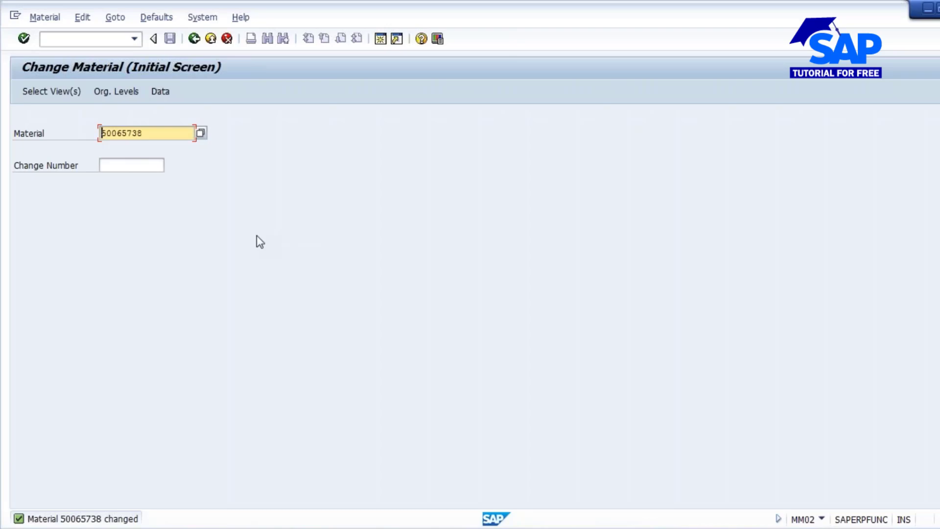
drag(150, 132, 75, 131)
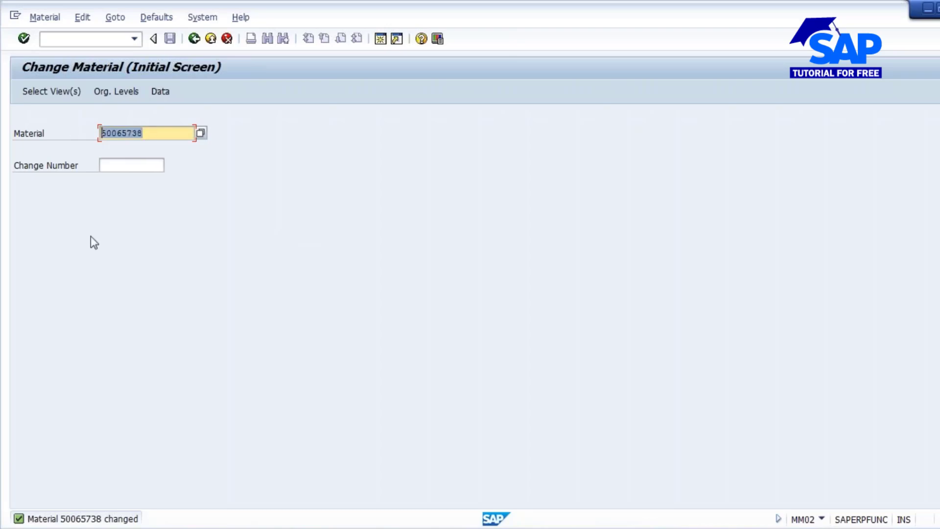
click(67, 40)
text(/)
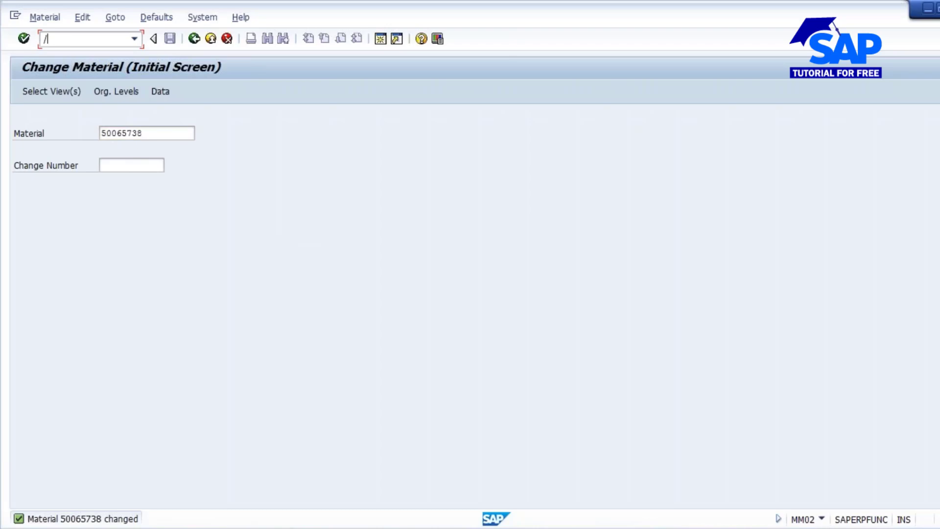
text(nca02)
key(Return)
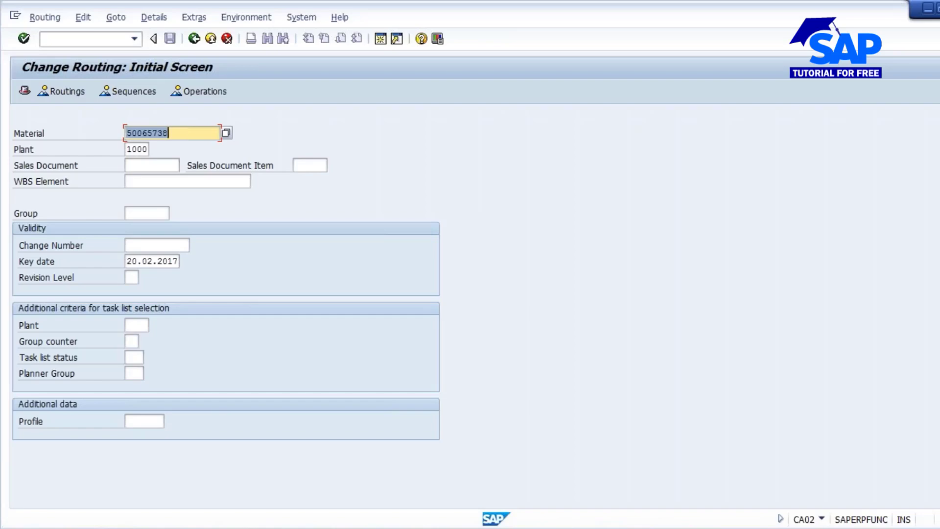
click(138, 149)
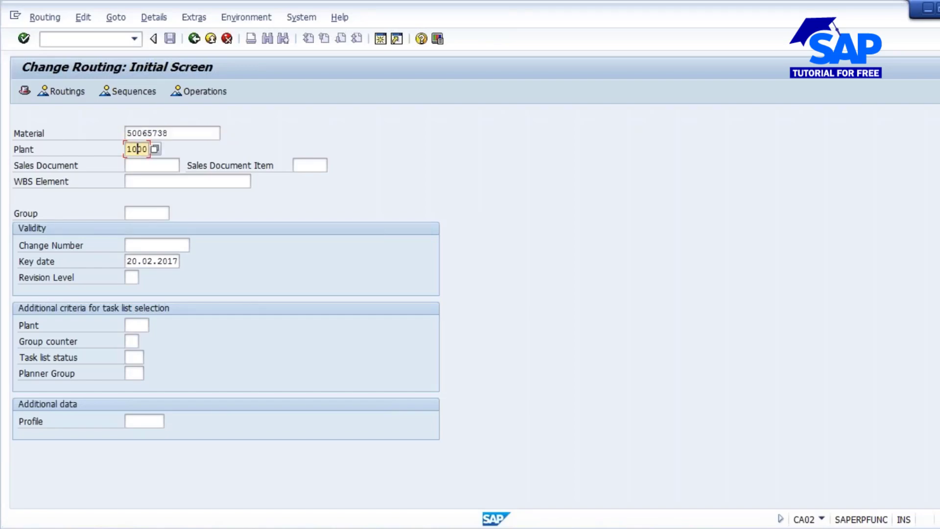
key(Return)
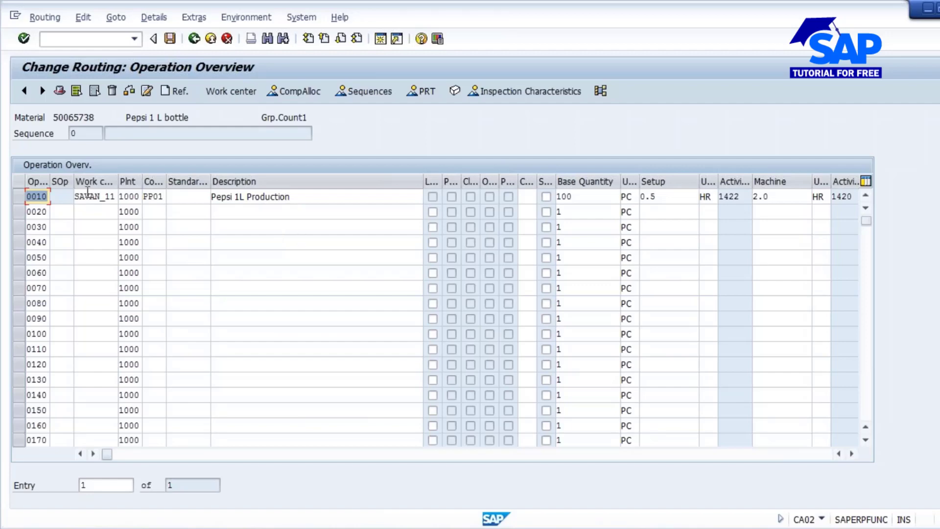
- Change the description of operation 0010 to "Bottle washing (interna & External)"
drag(327, 201, 181, 201)
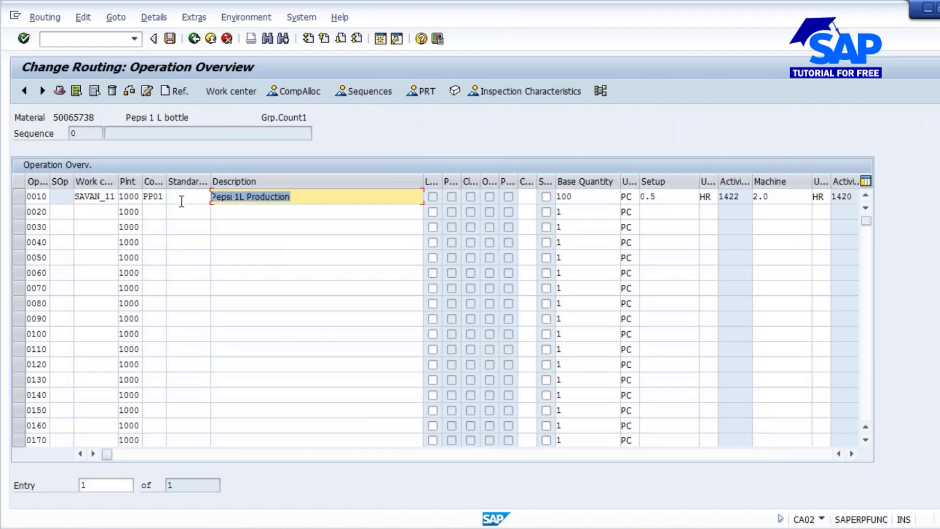
text(Boo)
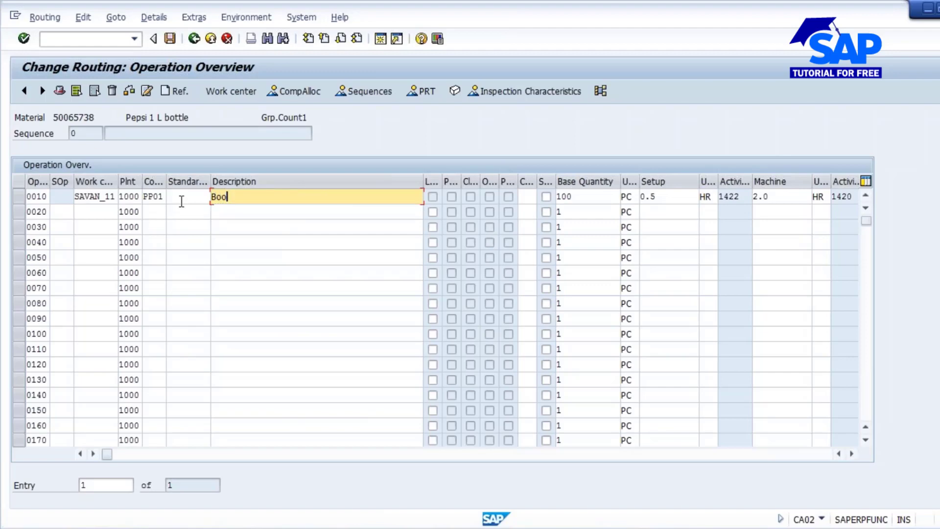
key(BackSpace)
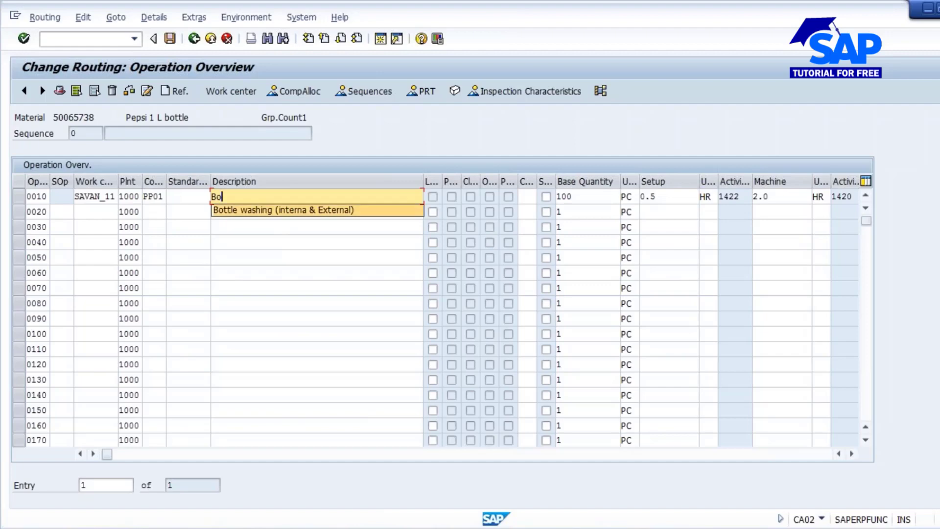
click(292, 210)
- Enter the descriptions "Filling & Capping" for operation 0020 and "Packing" for operation 0030
click(228, 213)
text(Fi)
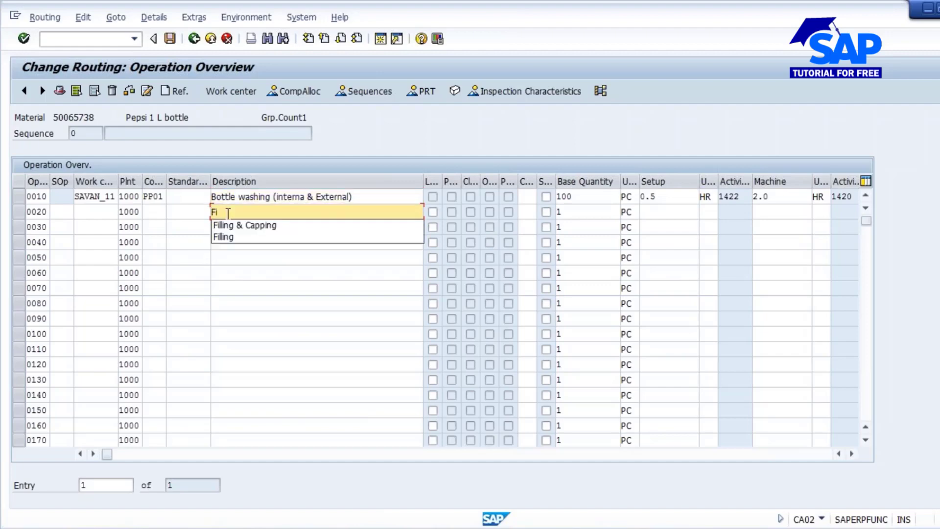
click(259, 225)
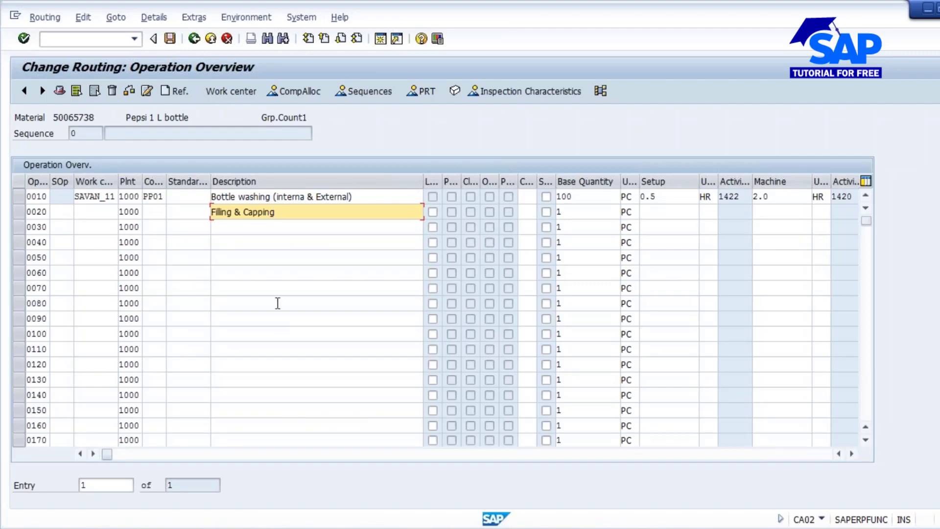
click(239, 230)
text(Packing)
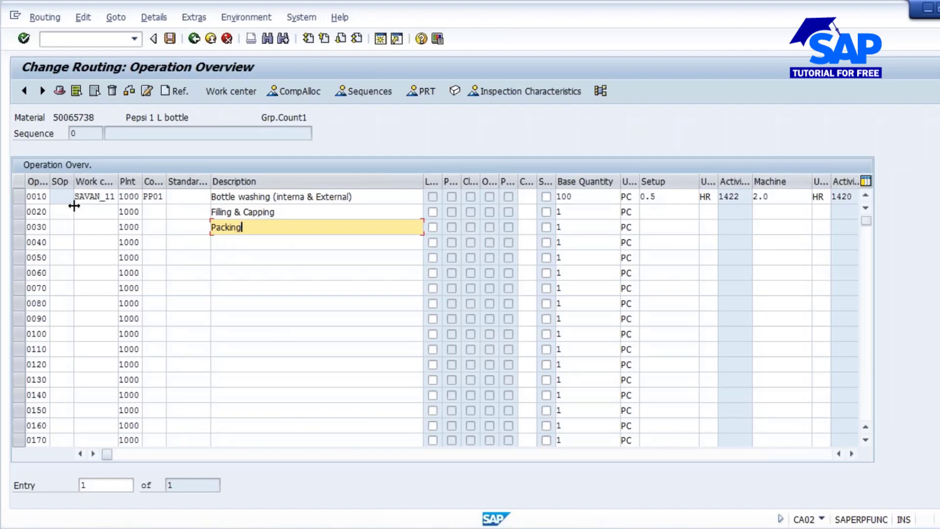
- Copy work center SAVAN_11 from operation 0010 to operations 0020 and 0030 and confirm the entries
click(104, 196)
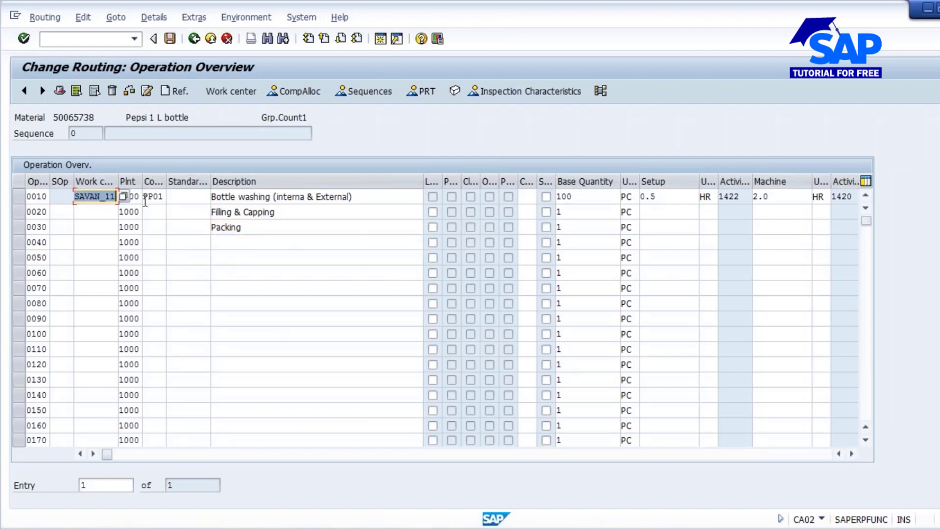
click(81, 212)
text(SAVAN_11)
click(90, 227)
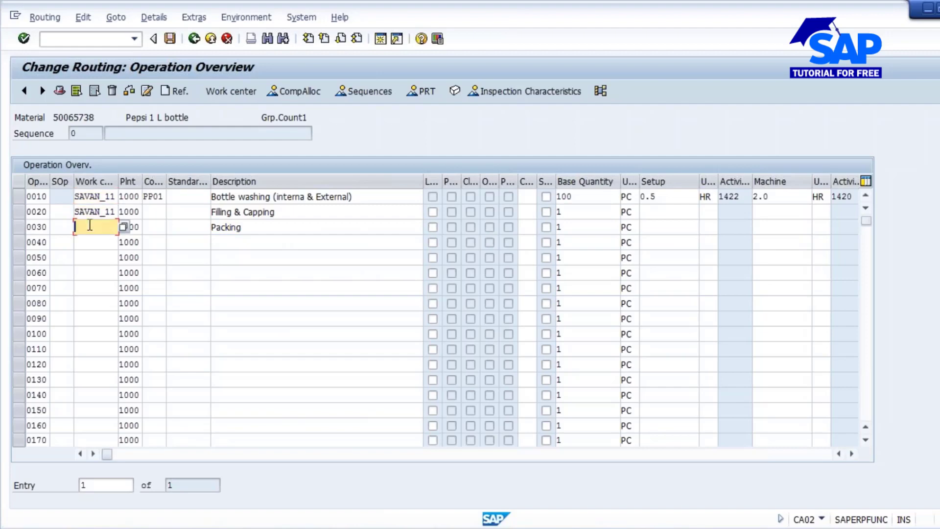
text(SAVAN_11)
click(157, 211)
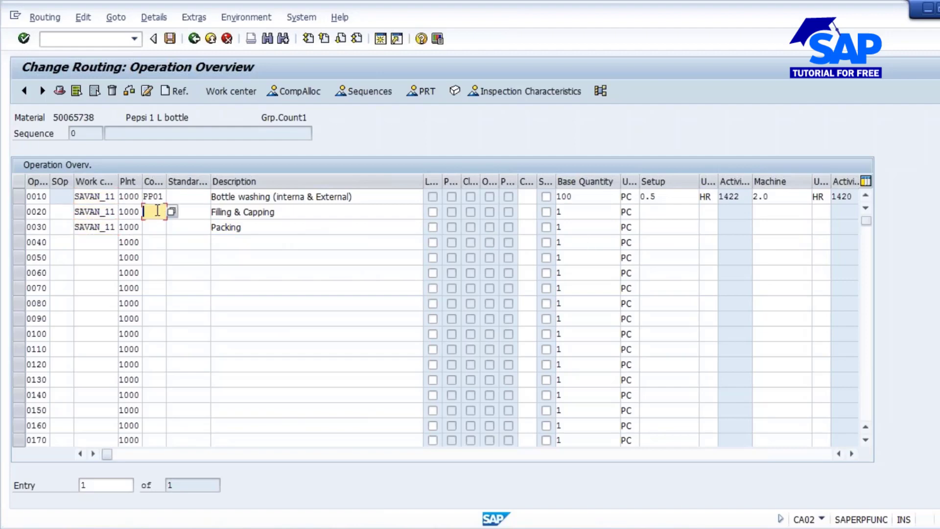
key(Return)
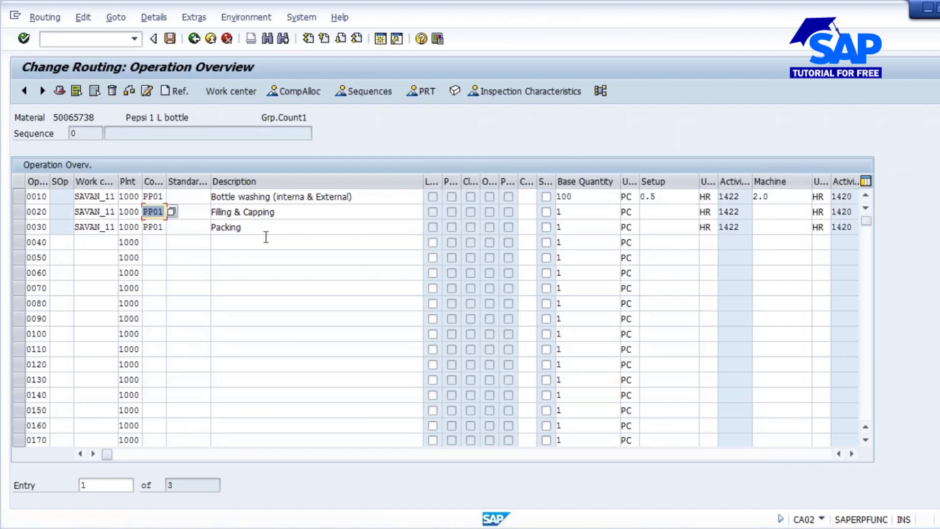
- Set the base quantity of operations 0020 and 0030 to 100 PC each
click(598, 211)
text(00)
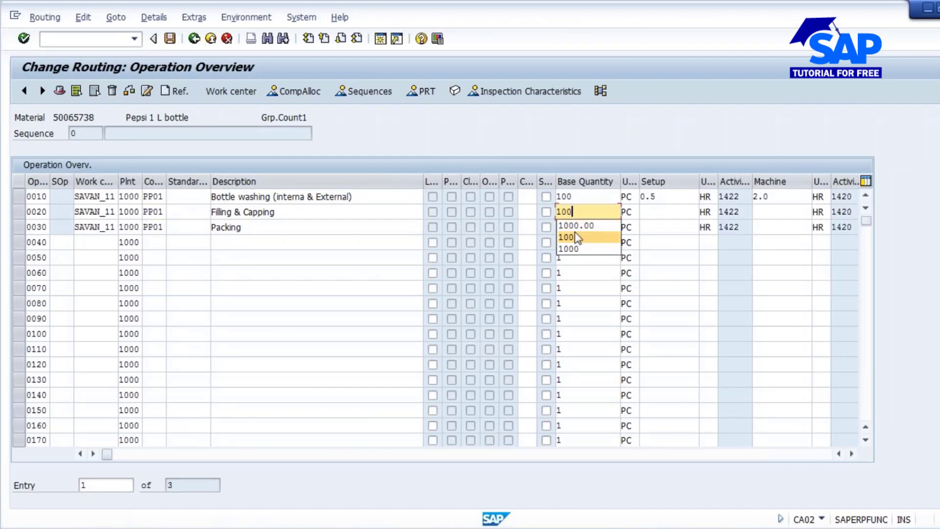
click(580, 229)
text(00)
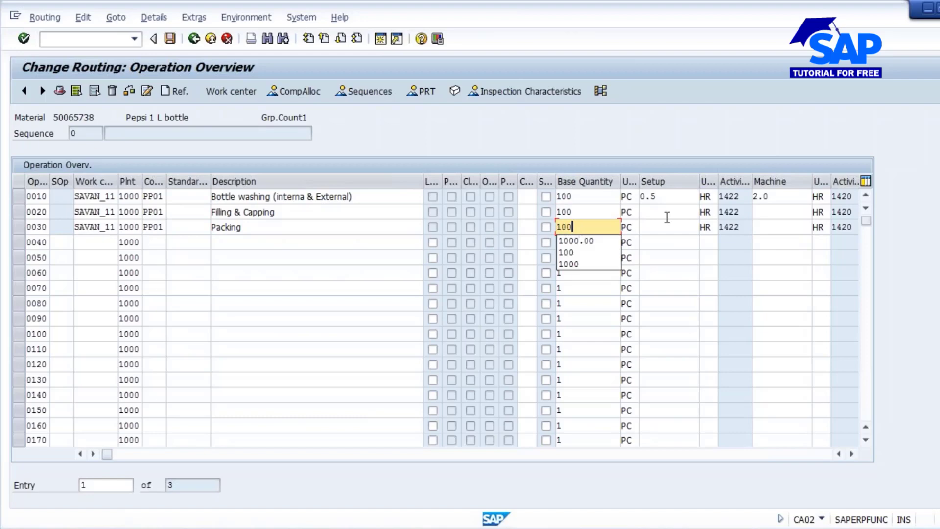
- Enter the standard values of operation 0020: setup 1, machine 2 and labor 6 hours
click(668, 208)
text(1)
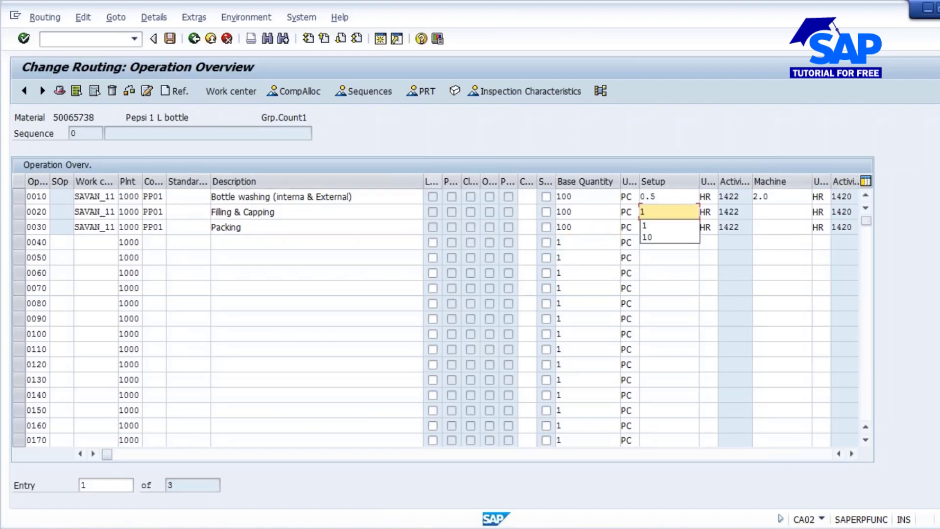
drag(423, 181, 357, 187)
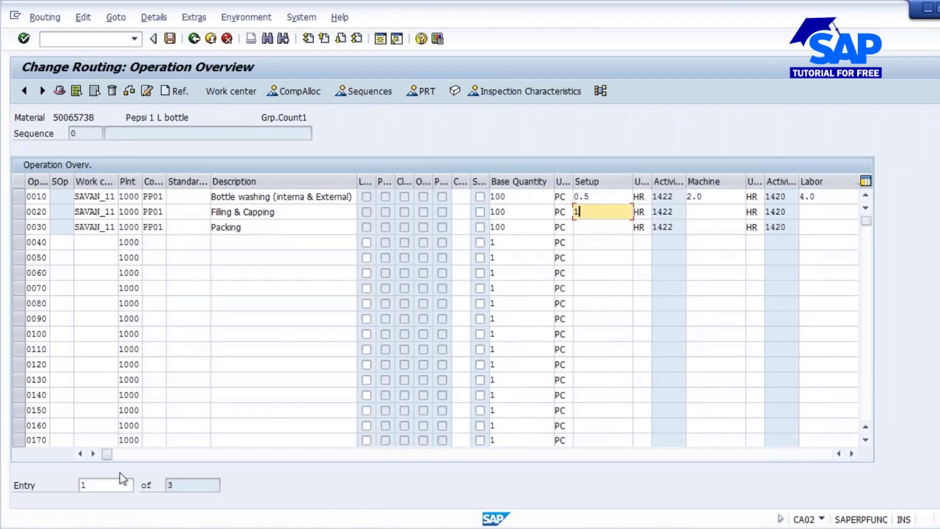
drag(112, 458, 206, 453)
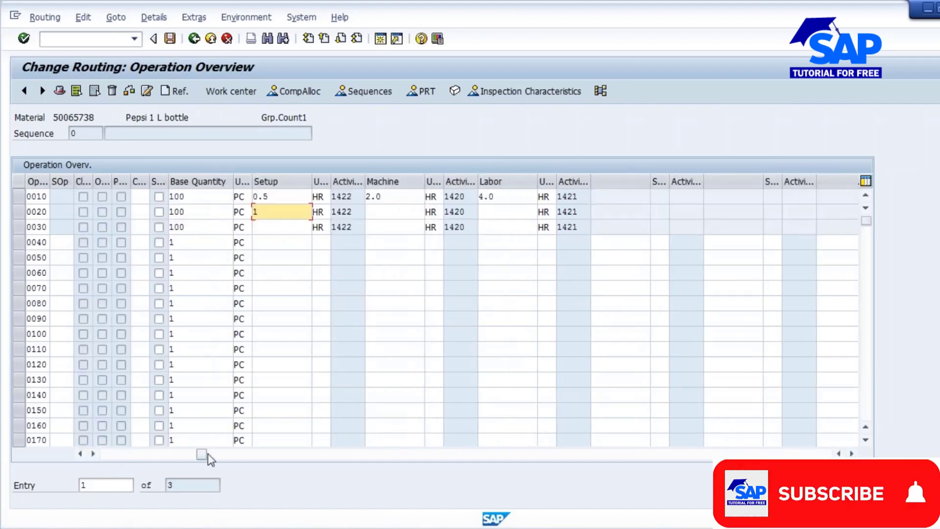
click(378, 211)
text(2)
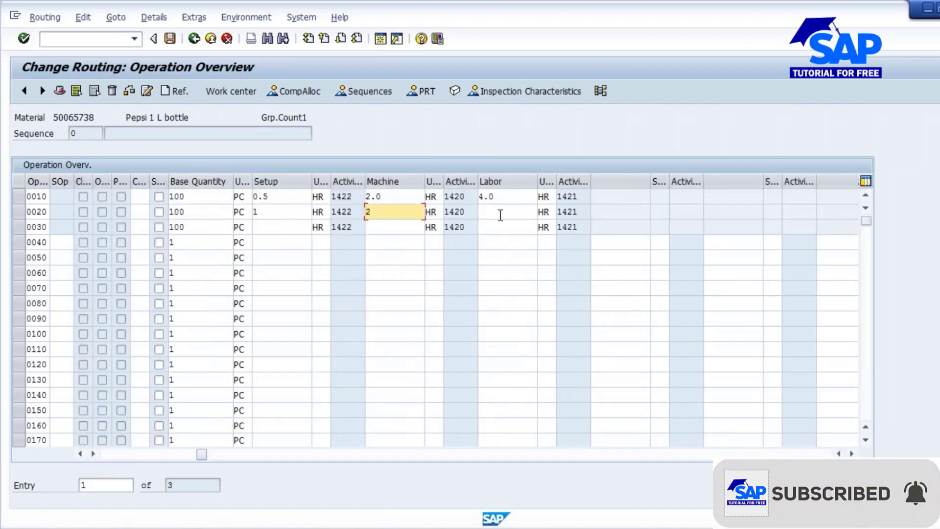
click(500, 212)
text(6)
- Enter the standard values of operation 0030: machine 3, labor 6 and setup 0.5 hours
click(379, 221)
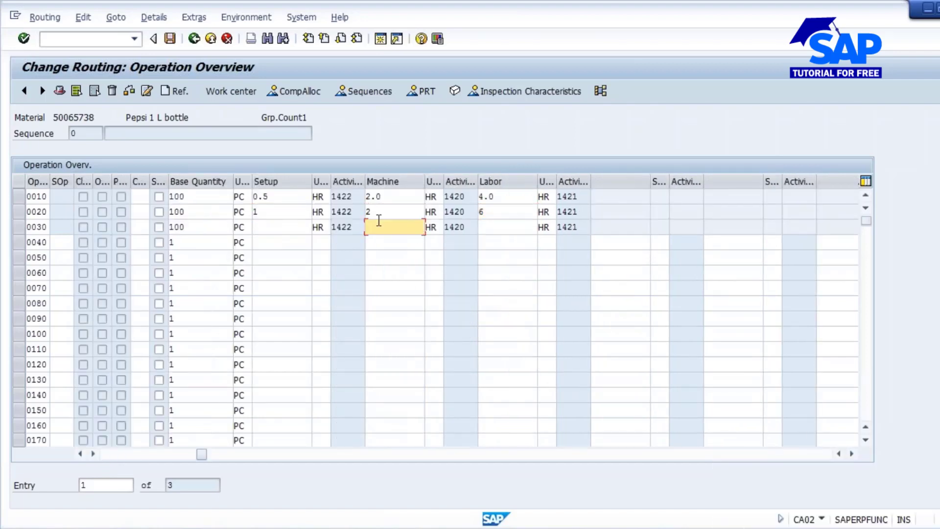
text(3)
click(495, 228)
text(4)
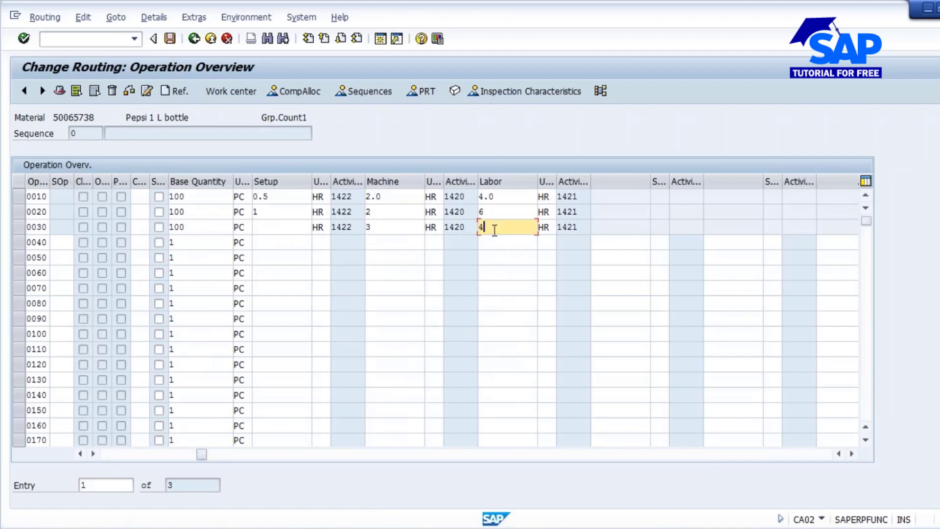
key(BackSpace)
text(6)
key(Return)
click(269, 213)
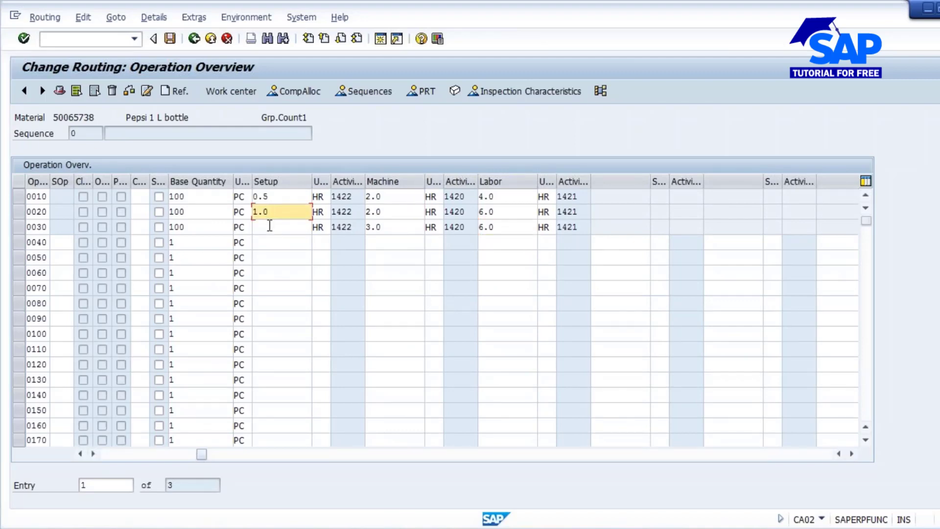
click(269, 226)
text(0.5)
key(Return)
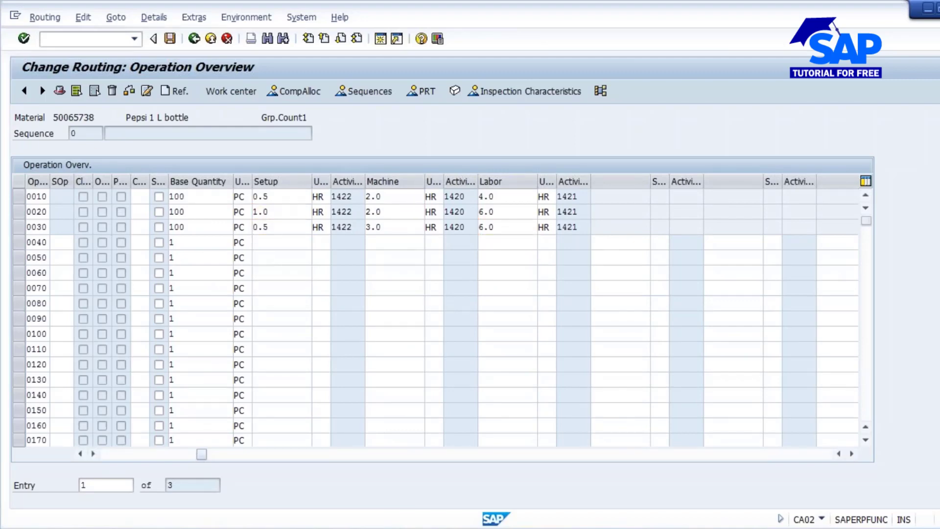
drag(201, 454, 107, 454)
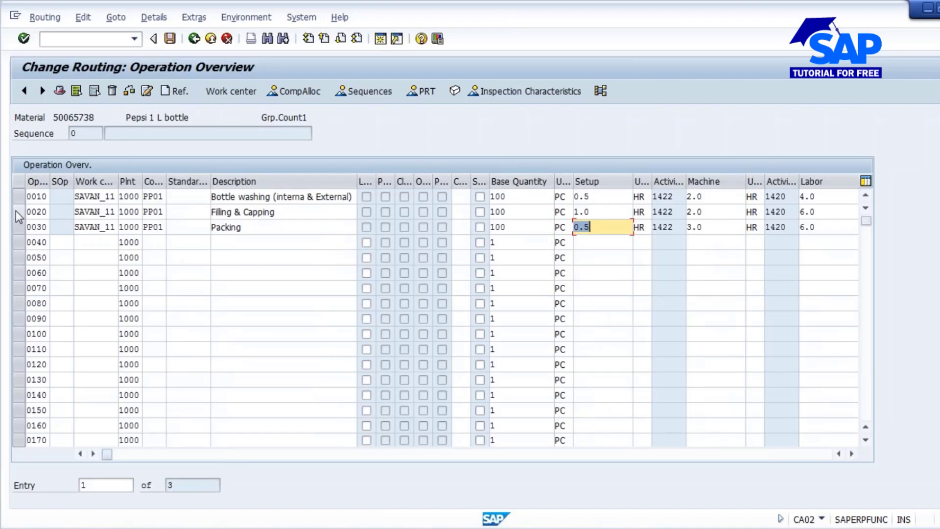
click(94, 197)
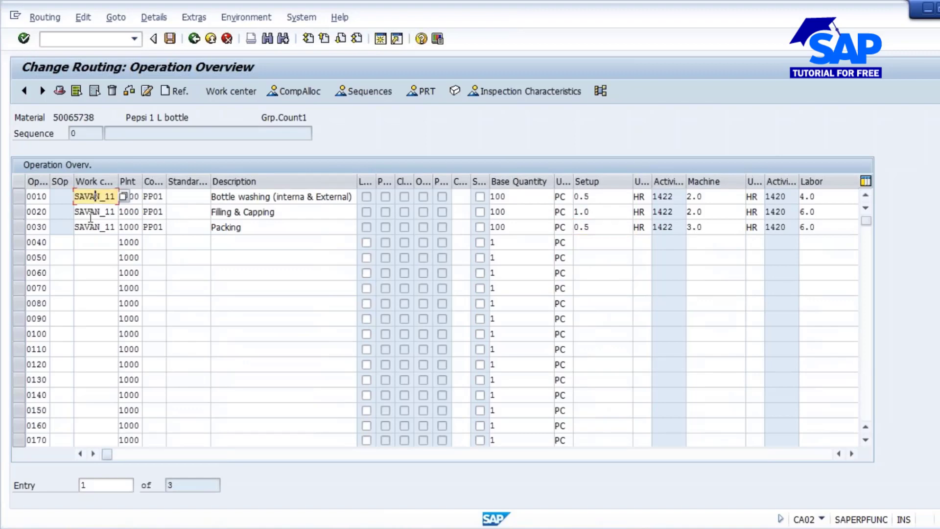
key(Down)
key(Down)
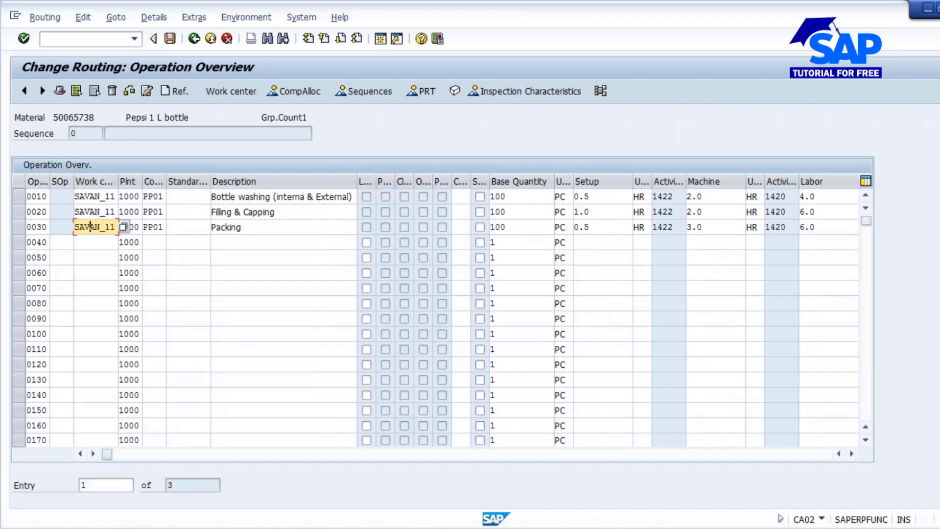
- Check the details of control key PP06, In-house production with inspect.chars, and assign it to operation 0020
click(158, 213)
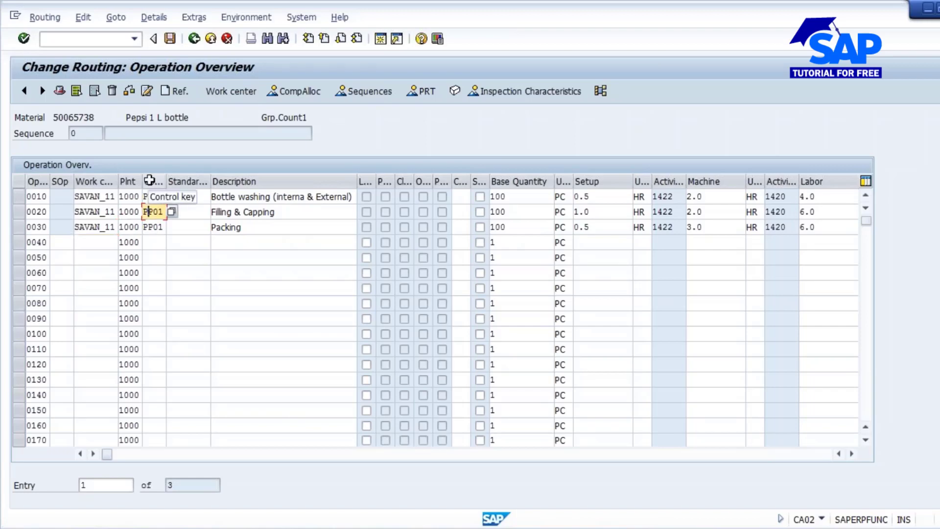
click(172, 211)
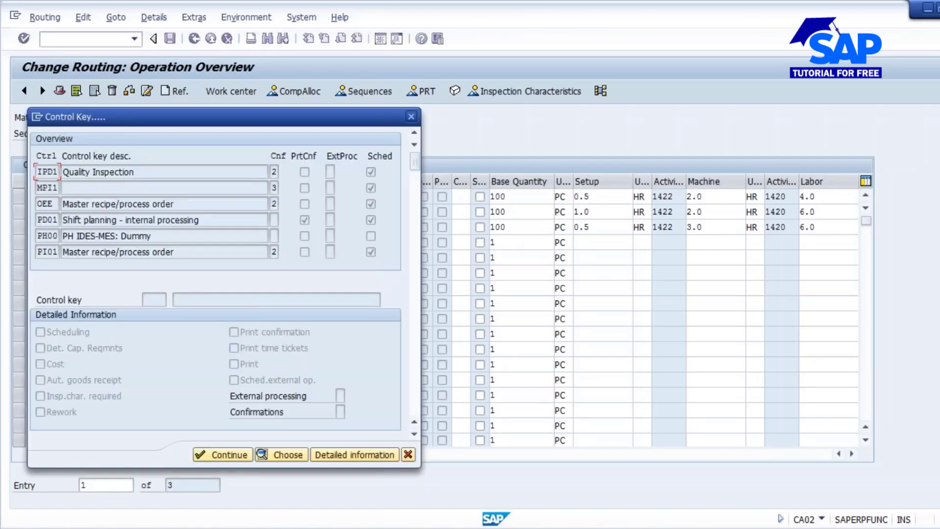
scroll(417, 345, down, 4)
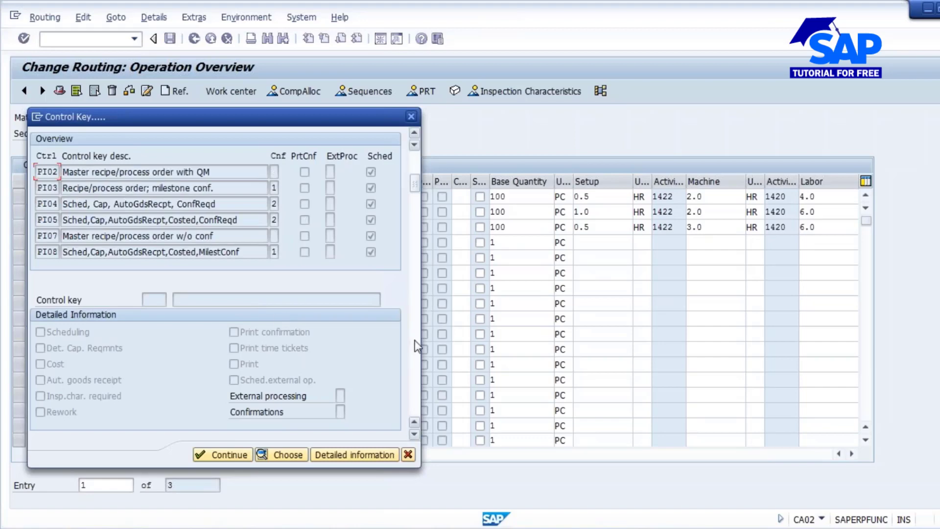
scroll(417, 346, down, 3)
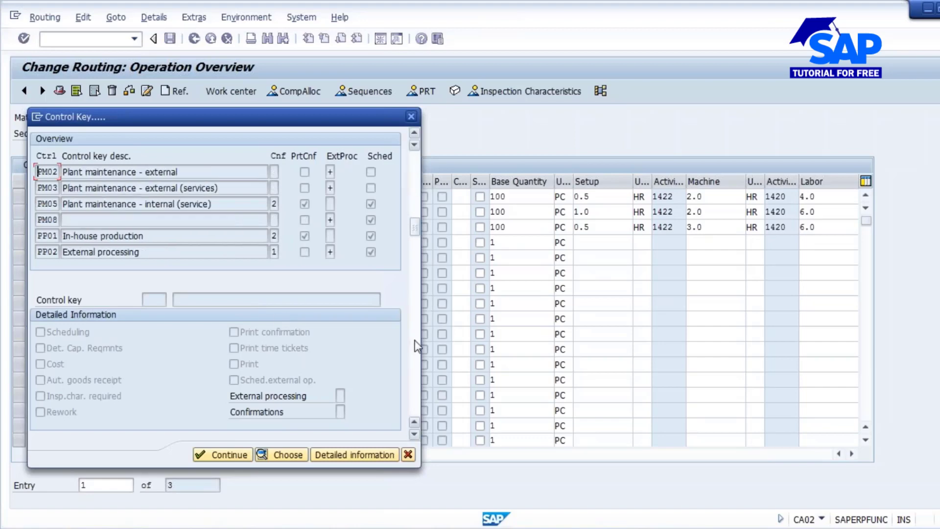
scroll(416, 345, down, 3)
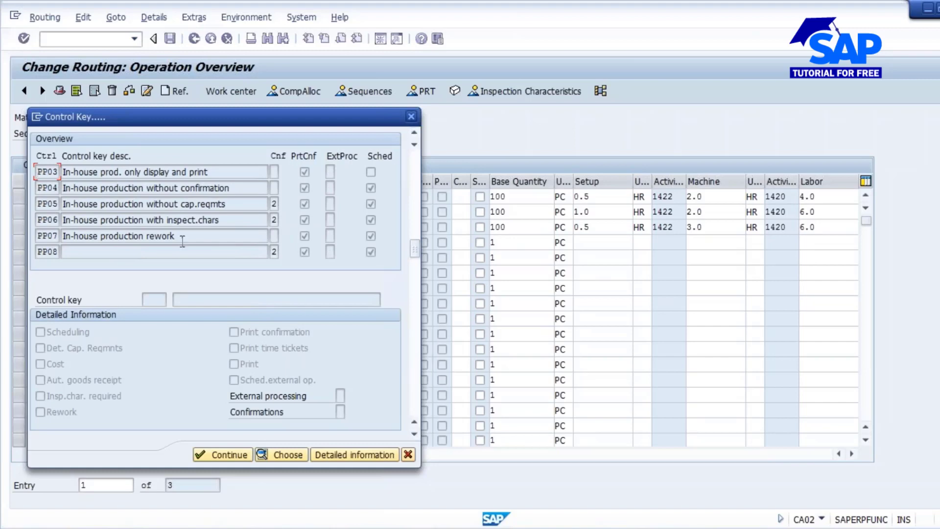
click(38, 219)
double_click(38, 219)
drag(218, 220, 62, 220)
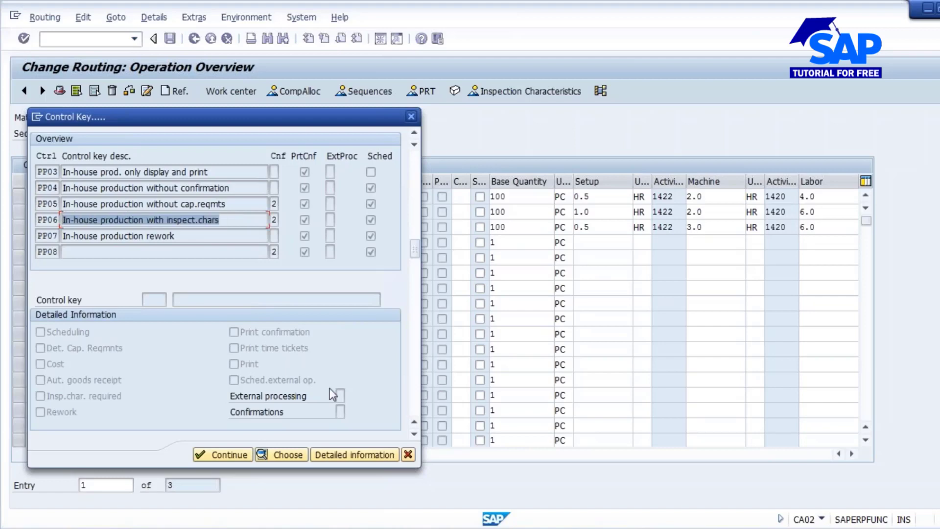
click(353, 454)
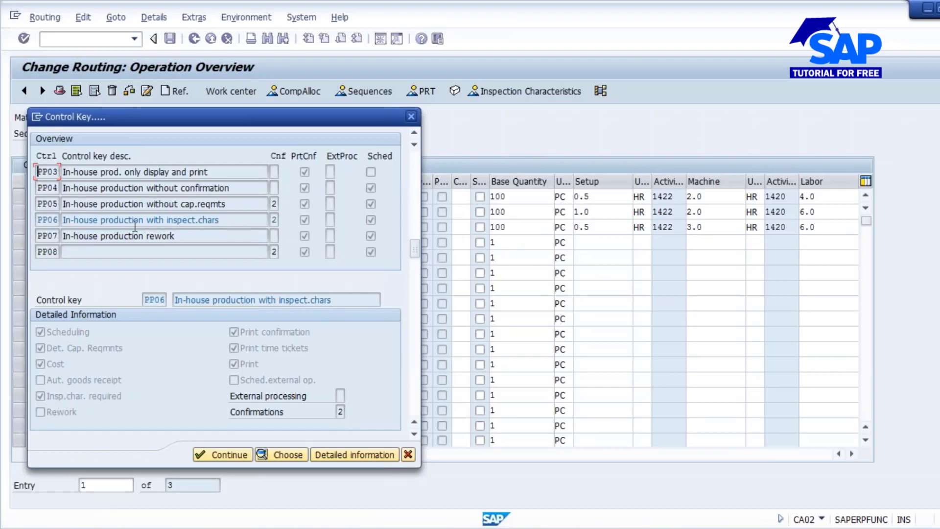
drag(186, 116, 496, 124)
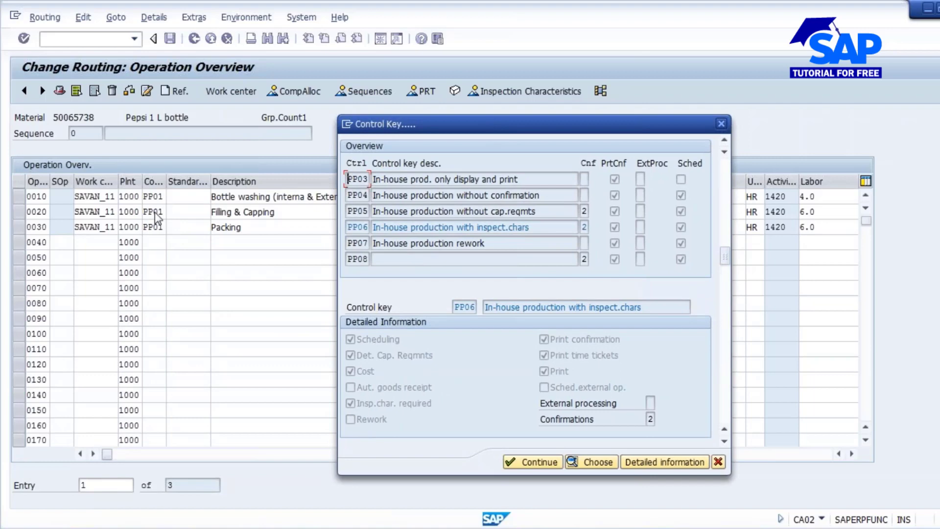
double_click(485, 228)
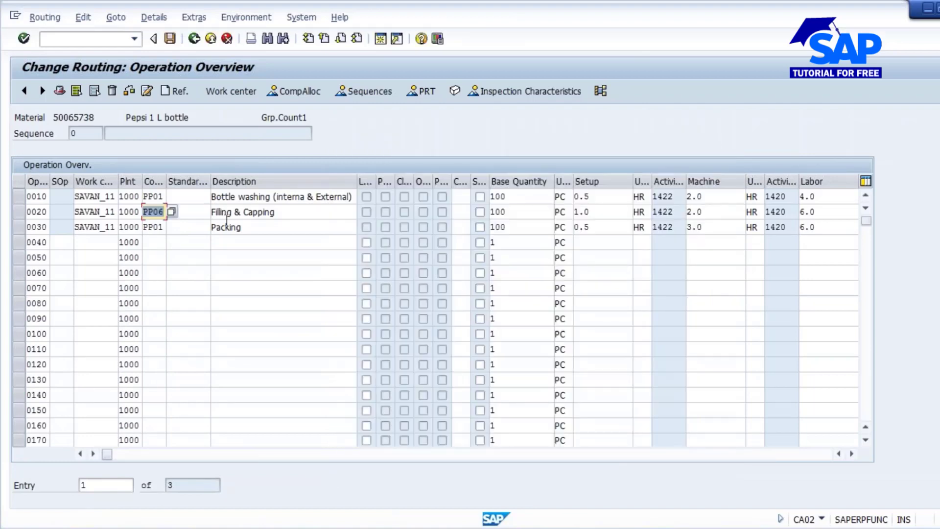
- Open the inspection characteristics of operation 0020, Filling & Capping, at the master inspection characteristic entries
click(255, 212)
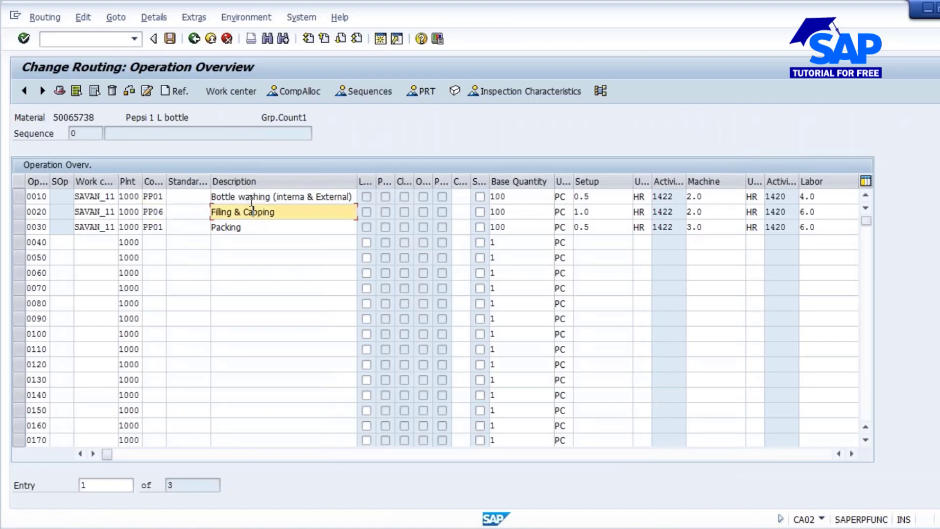
drag(283, 210, 195, 209)
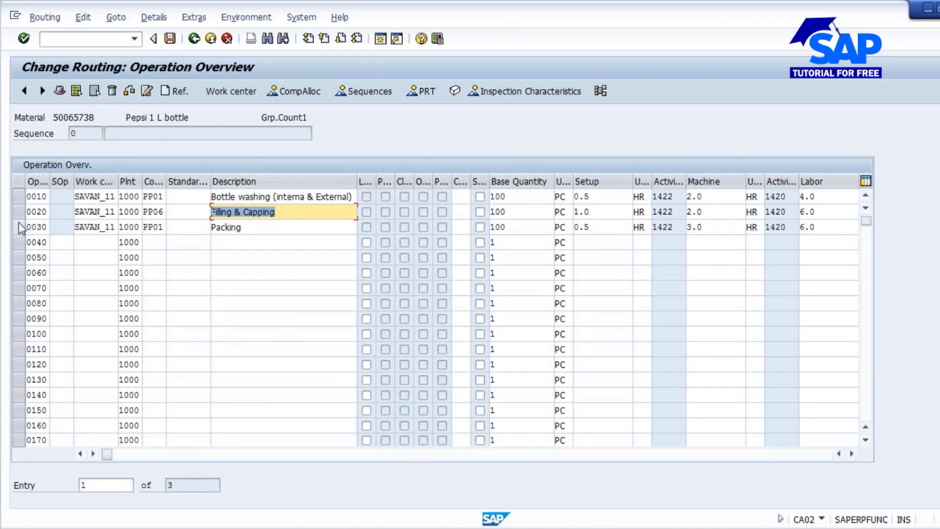
click(20, 208)
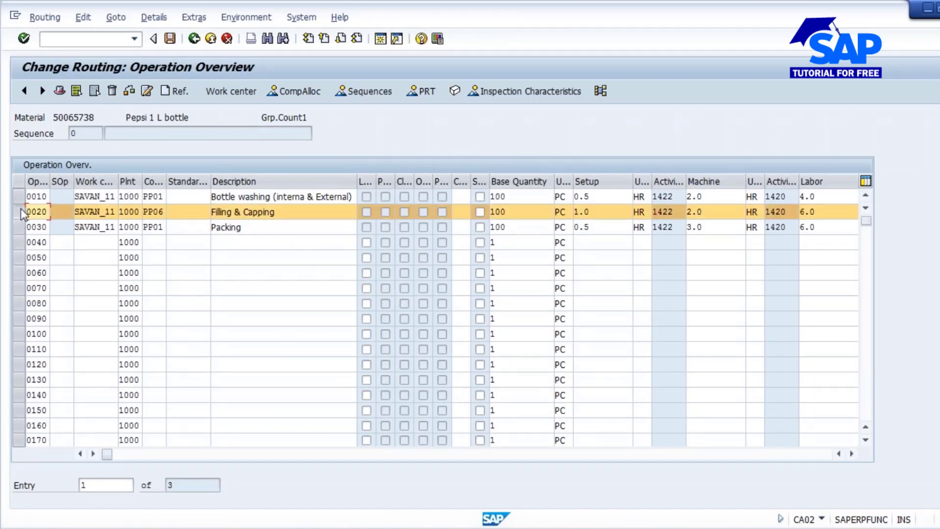
click(523, 90)
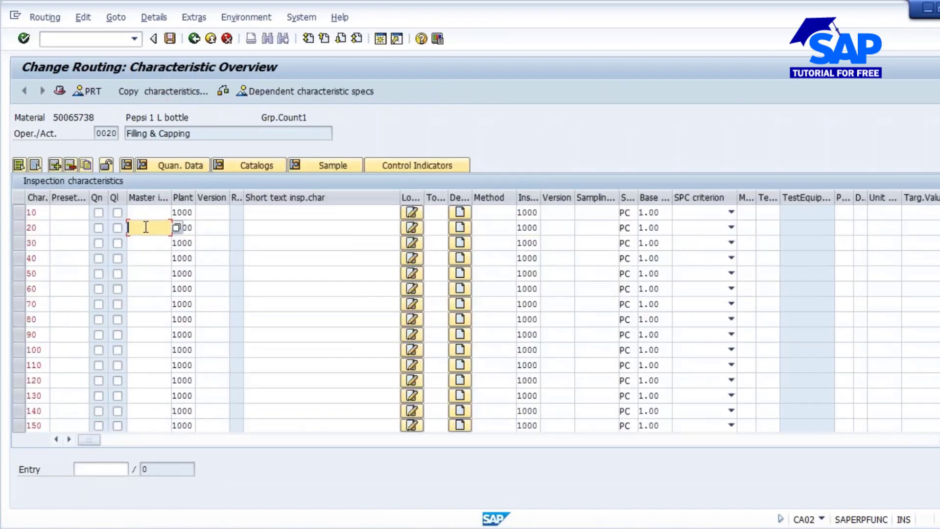
click(147, 244)
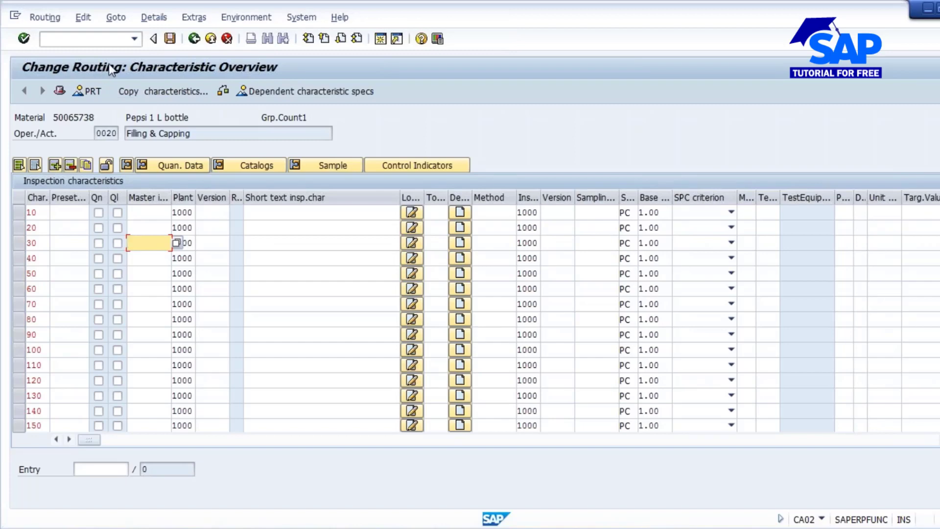
click(139, 226)
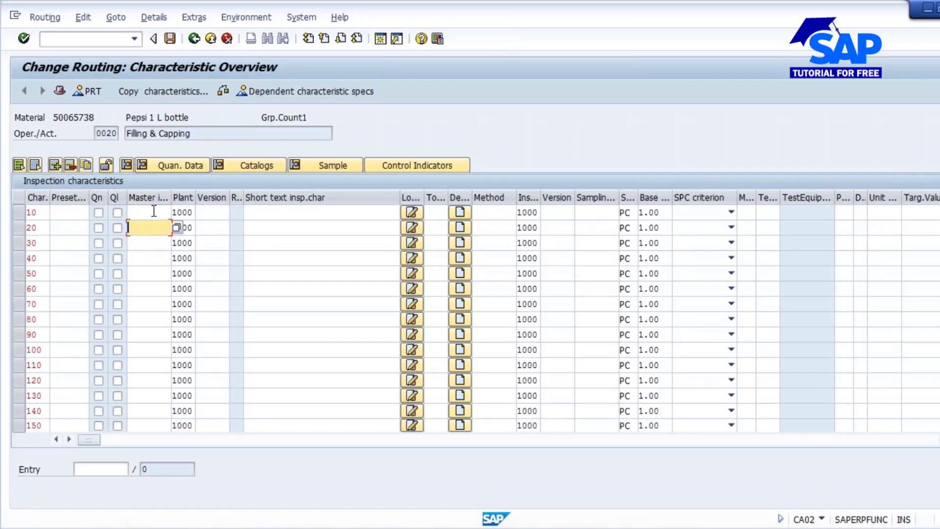
- Assign master inspection characteristic PH_44444 of plant 1000 to characteristic 10 of operation 0020
click(154, 211)
click(181, 212)
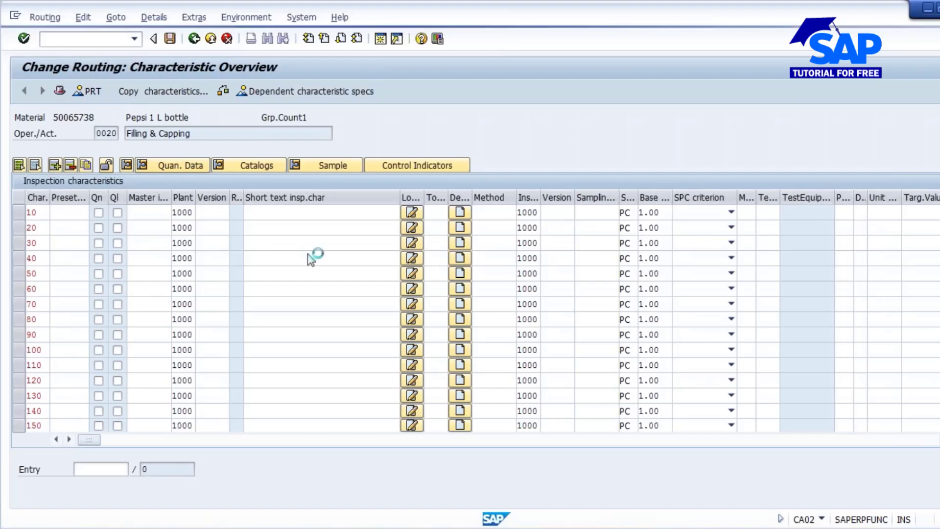
click(427, 487)
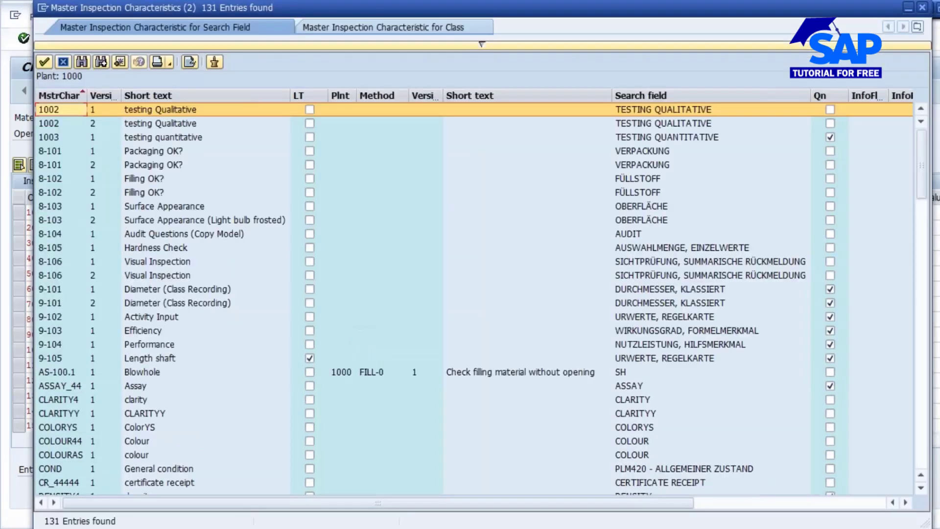
scroll(262, 371, down, 6)
scroll(263, 371, down, 4)
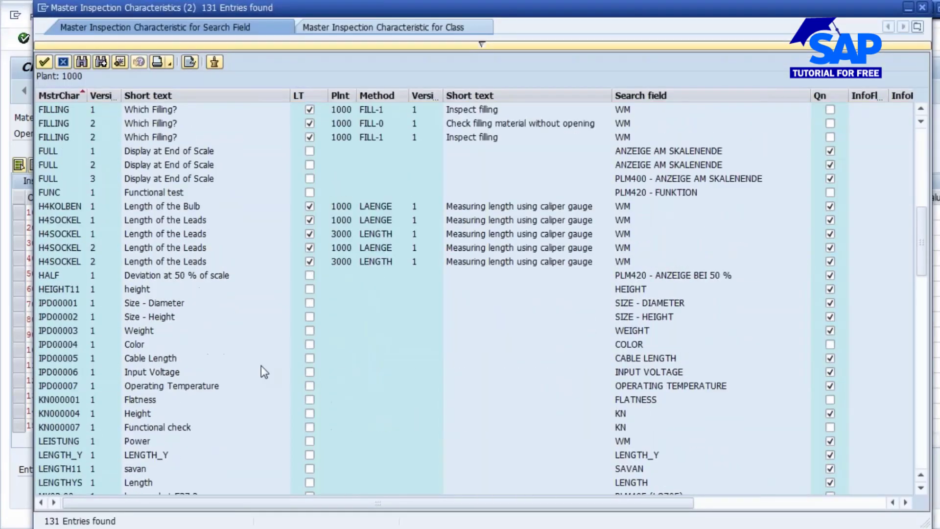
scroll(260, 367, down, 7)
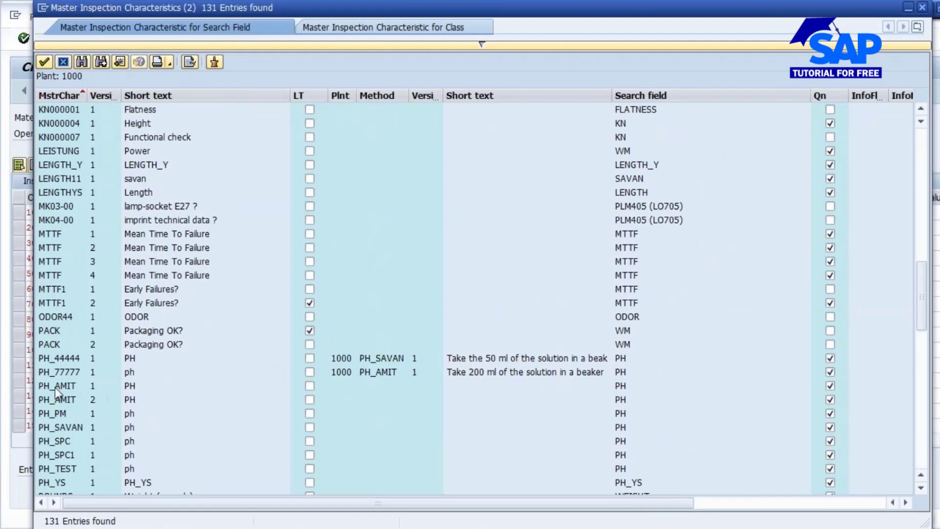
double_click(64, 358)
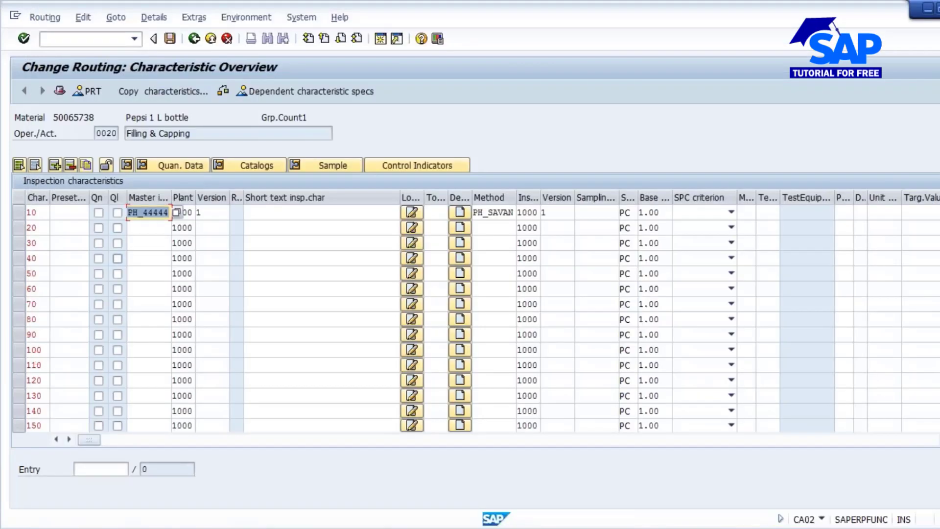
- Assign master inspection characteristic VOLUME44 of plant 1000 to characteristic 20 of operation 0020
click(146, 229)
click(178, 228)
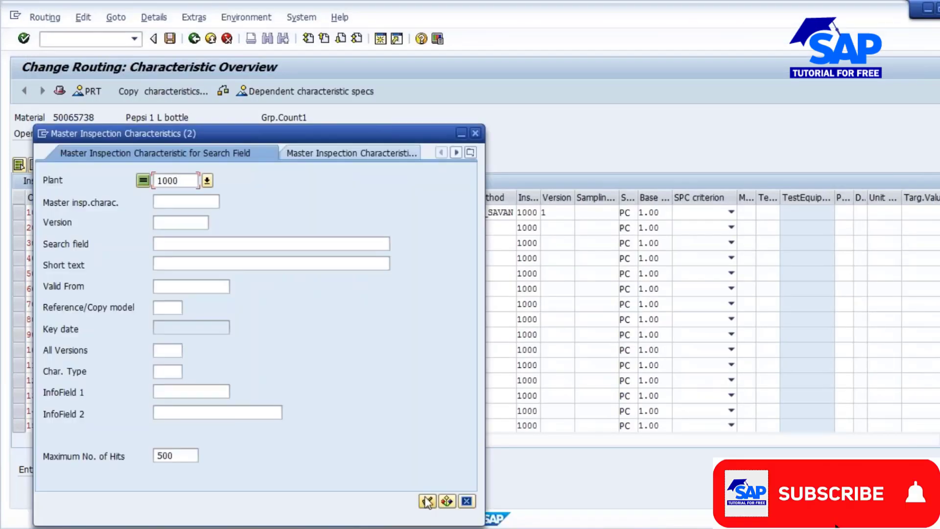
click(427, 501)
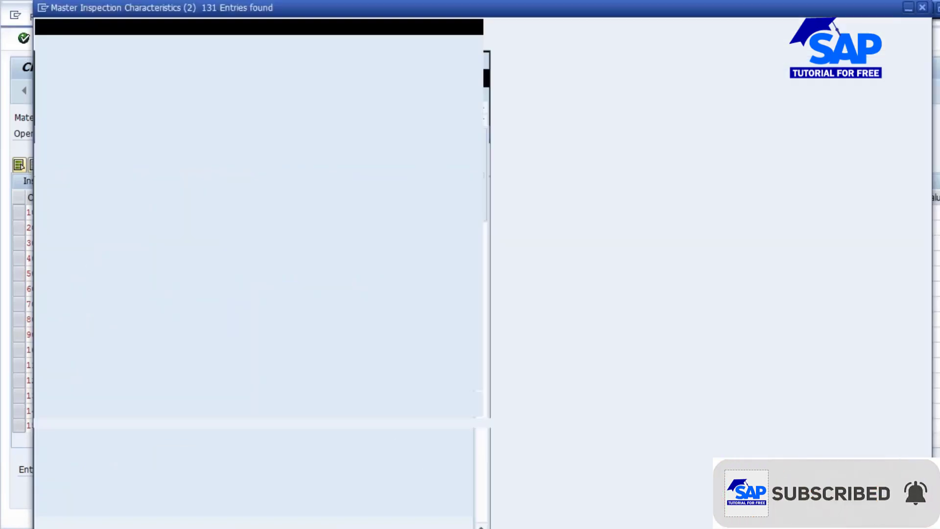
scroll(275, 365, down, 15)
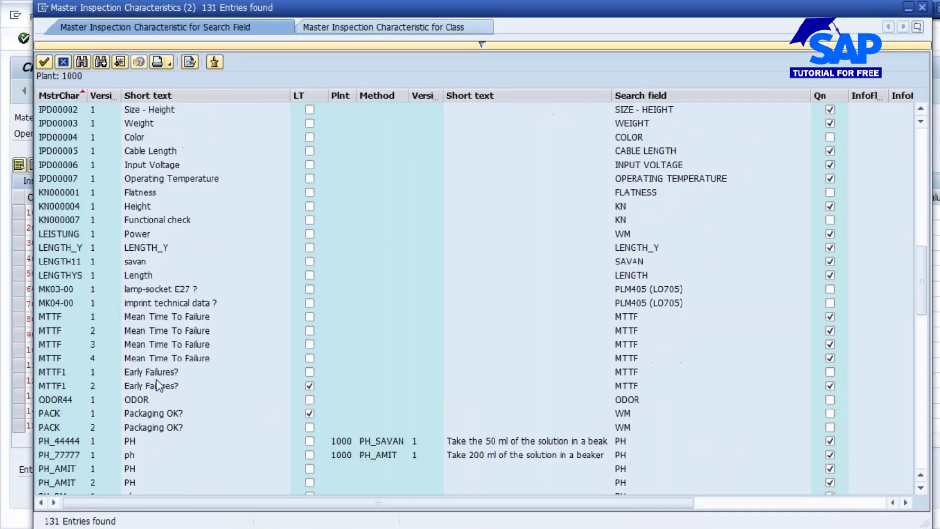
scroll(157, 380, down, 15)
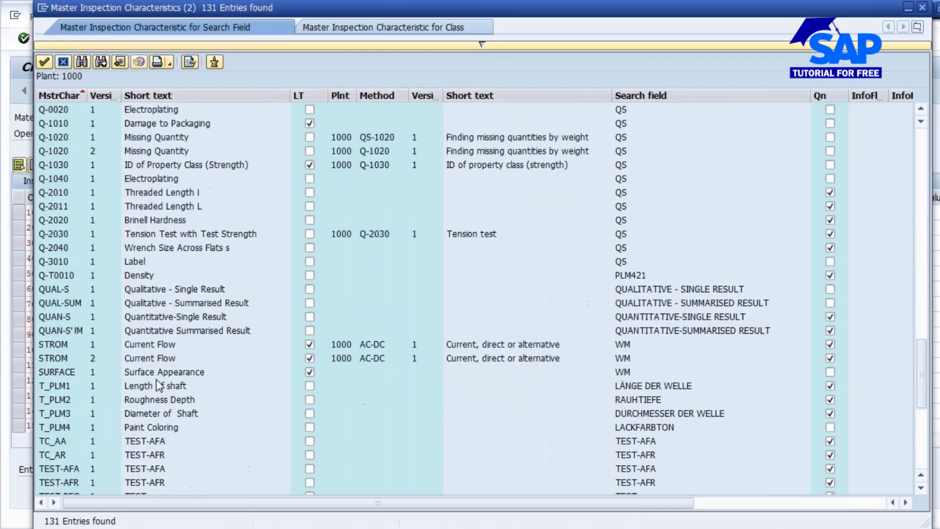
scroll(156, 379, down, 4)
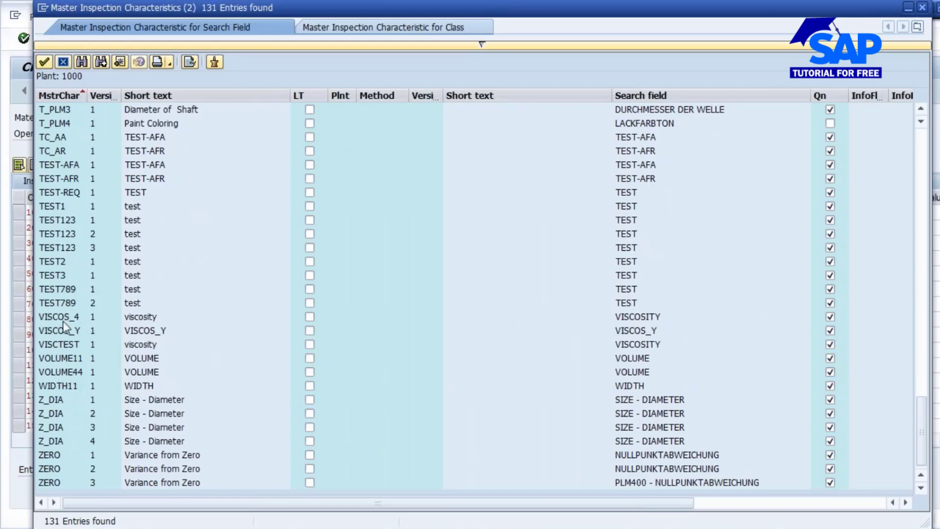
double_click(64, 372)
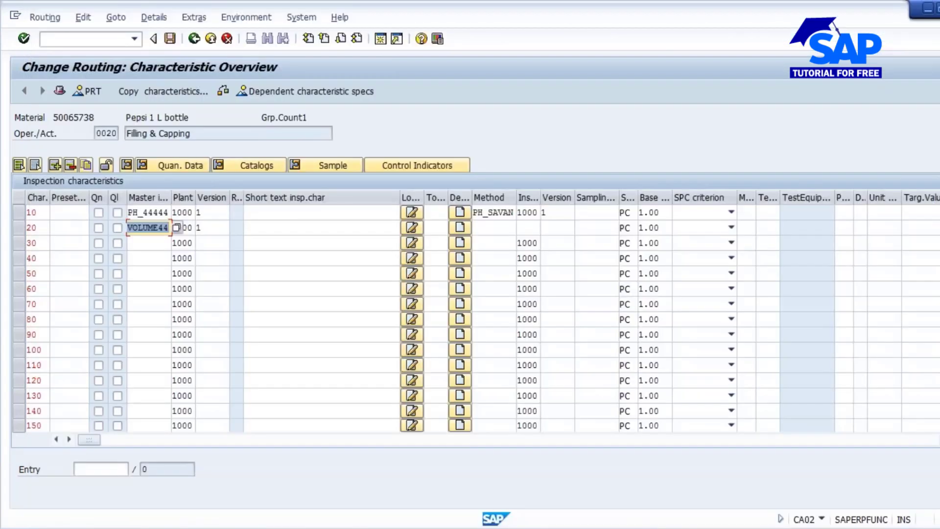
- Confirm the characteristics and give the PH characteristic the sampling procedure FIX1-0, Fixed sample of 1
key(Return)
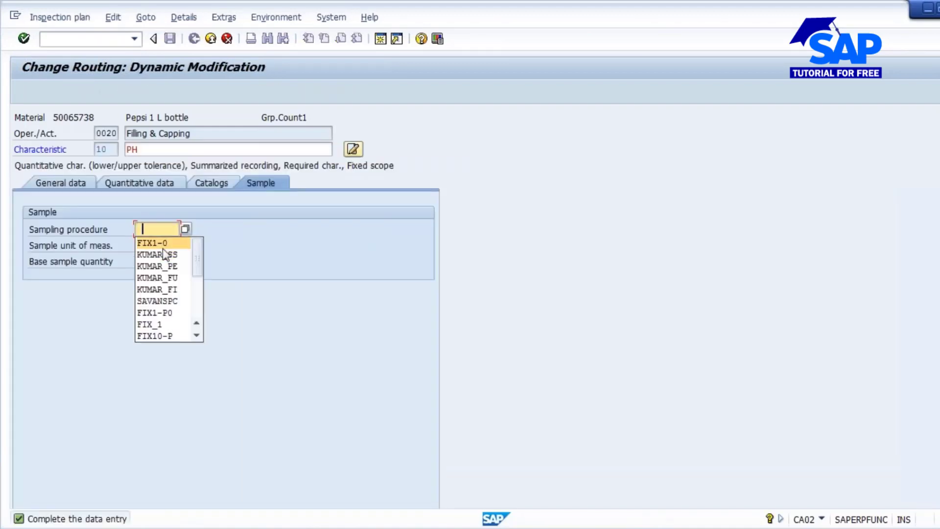
click(185, 229)
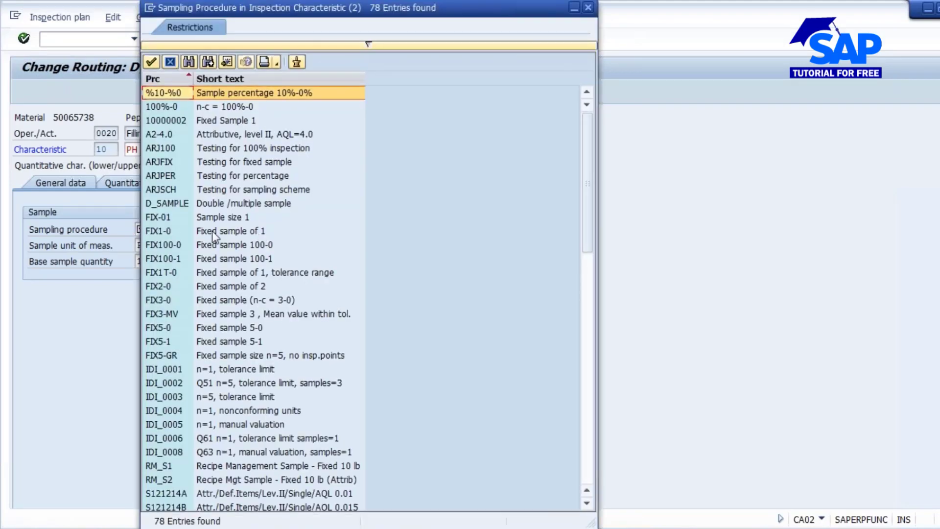
double_click(212, 231)
key(Return)
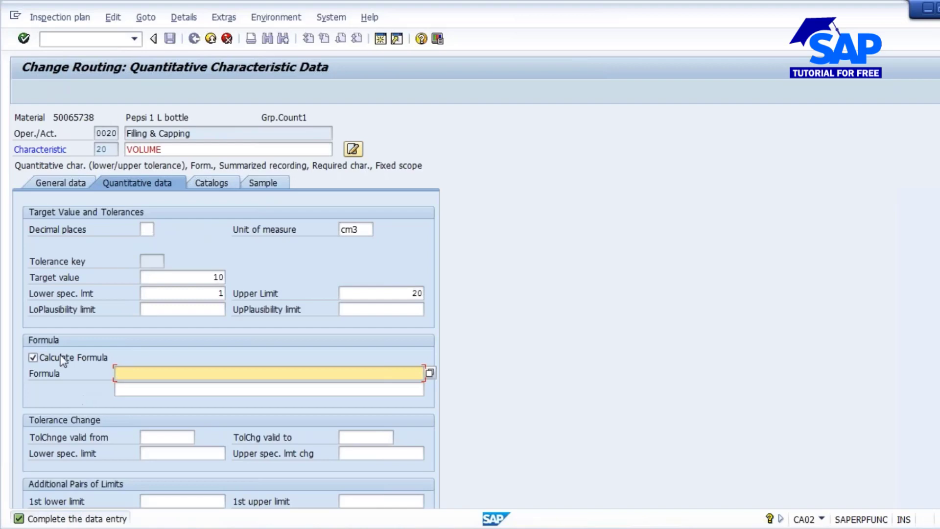
- Leave the VOLUME characteristic's data and exit the routing operations without saving the changes
click(211, 39)
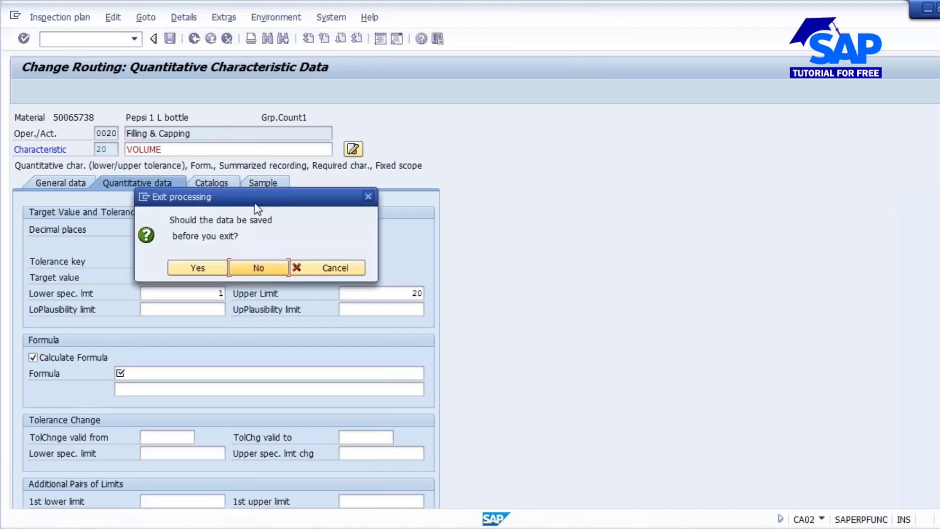
click(217, 266)
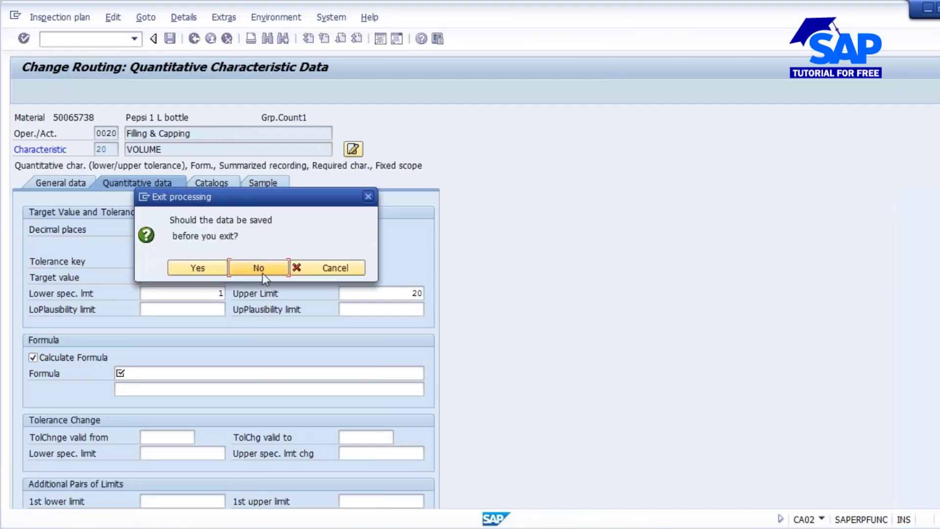
click(258, 268)
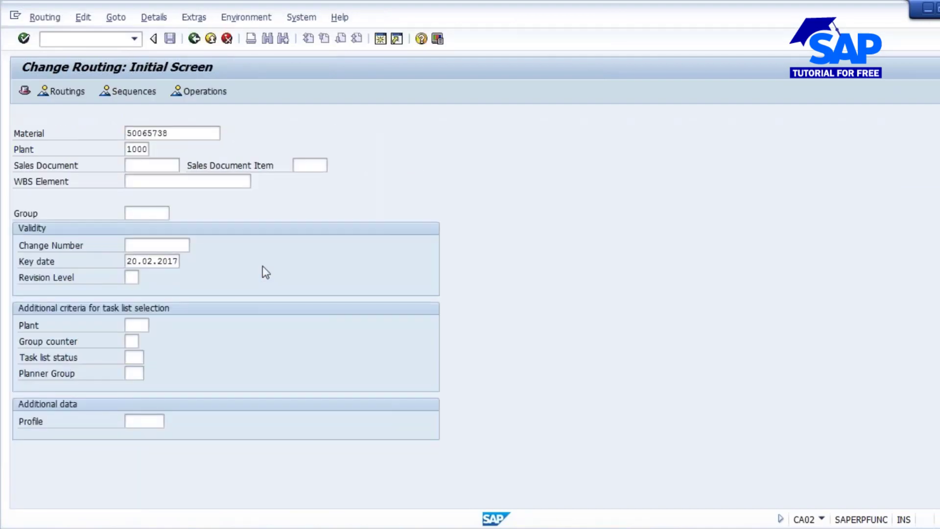
- Reopen the routing and describe operations 0010 to 0030 as Bottle washing (interna & External), Filling & Capping and Packing
key(Return)
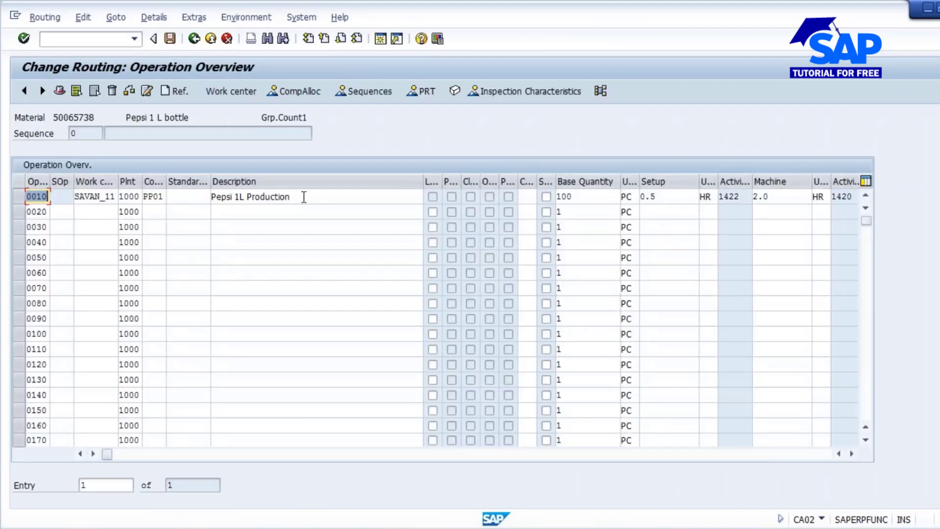
drag(304, 198, 213, 197)
key(BackSpace)
key(Down)
key(Down)
key(Return)
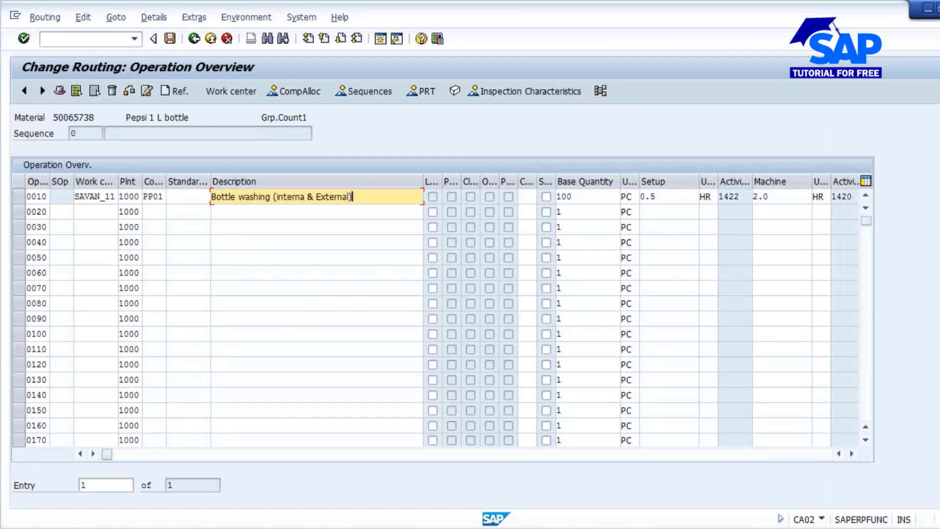
key(Down)
key(Down)
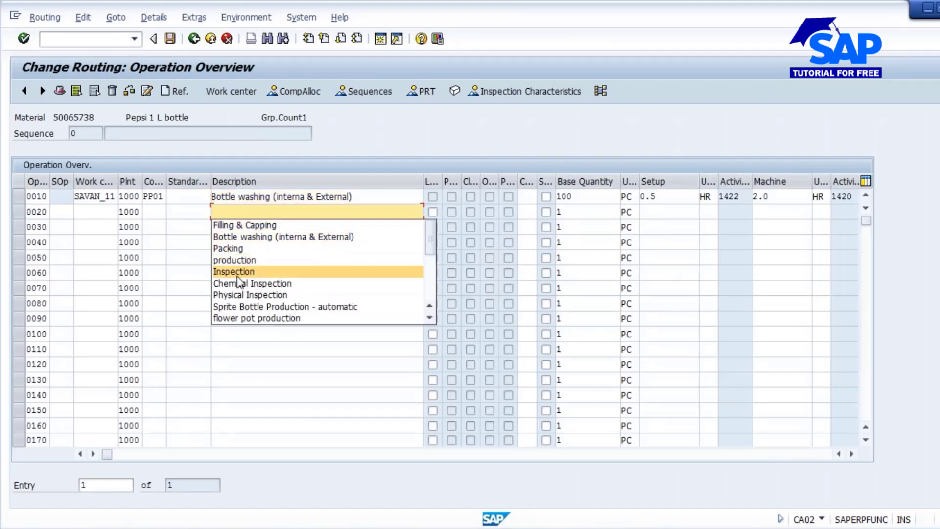
key(BackSpace)
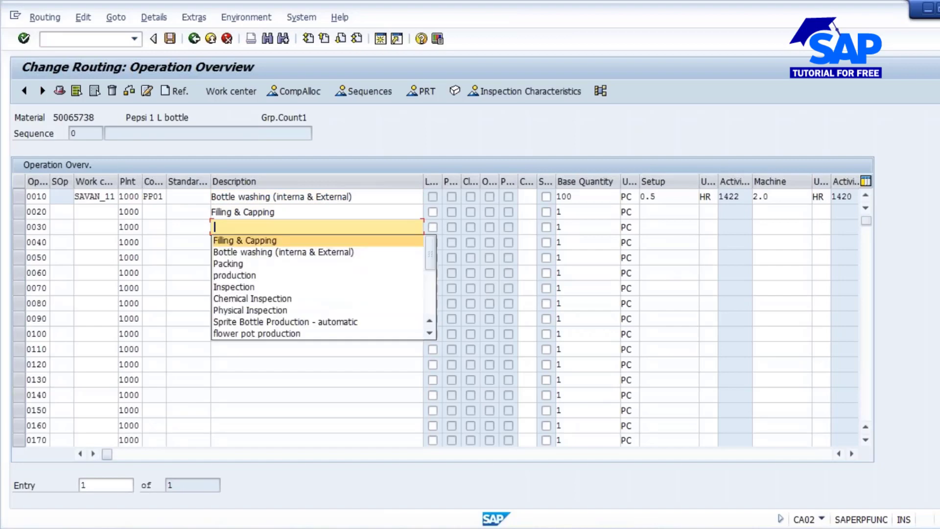
click(243, 262)
- Assign work center SAVAN_11 to operations 0020, Filling & Capping, and 0030, Packing
click(99, 218)
key(space)
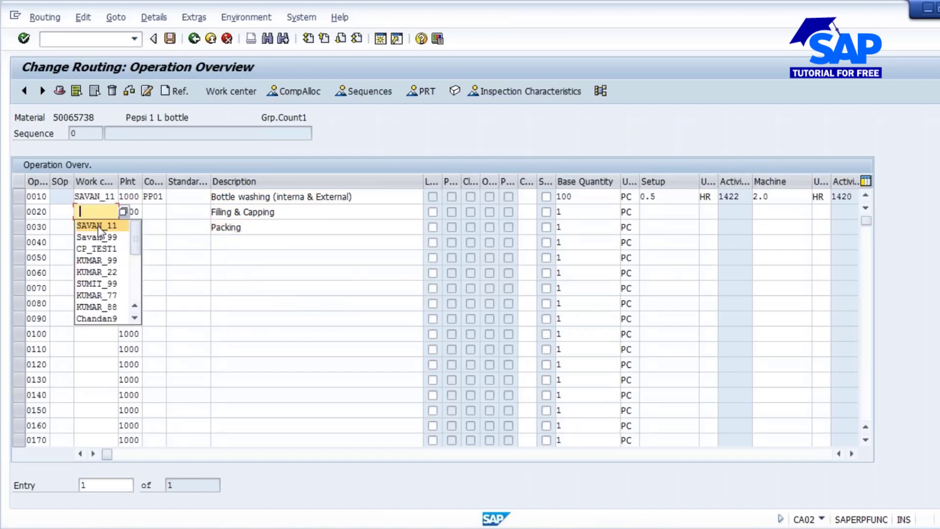
click(99, 225)
click(99, 232)
key(space)
click(100, 241)
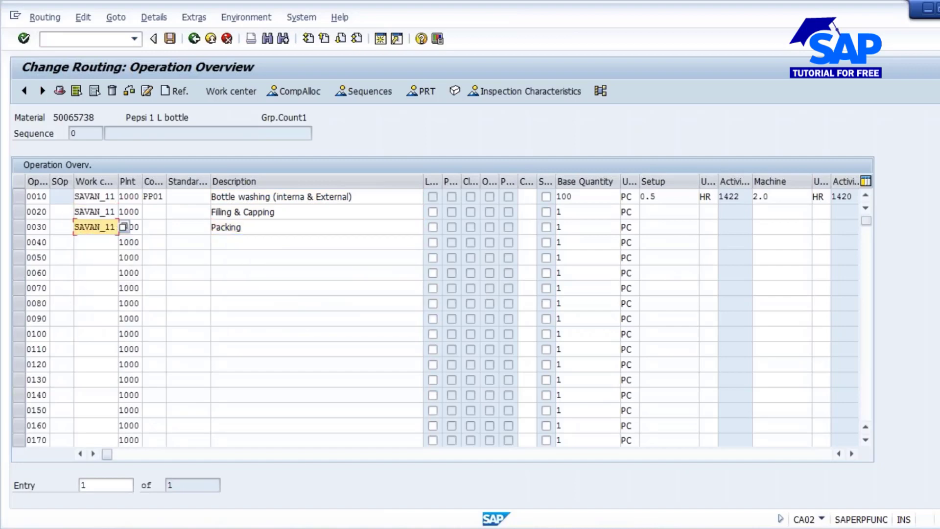
key(Return)
- Set the base quantity of operations 0020 and 0030 to 100 and save the routing
click(572, 208)
key(space)
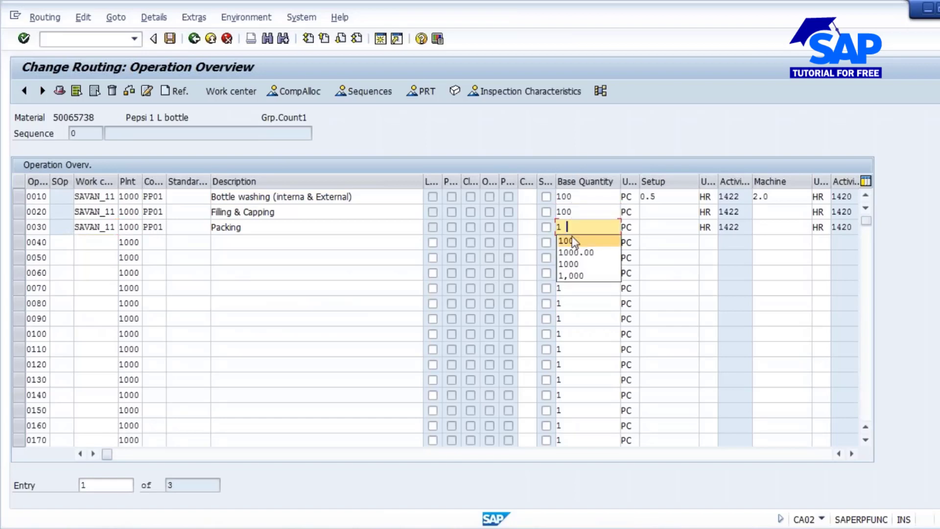
click(568, 225)
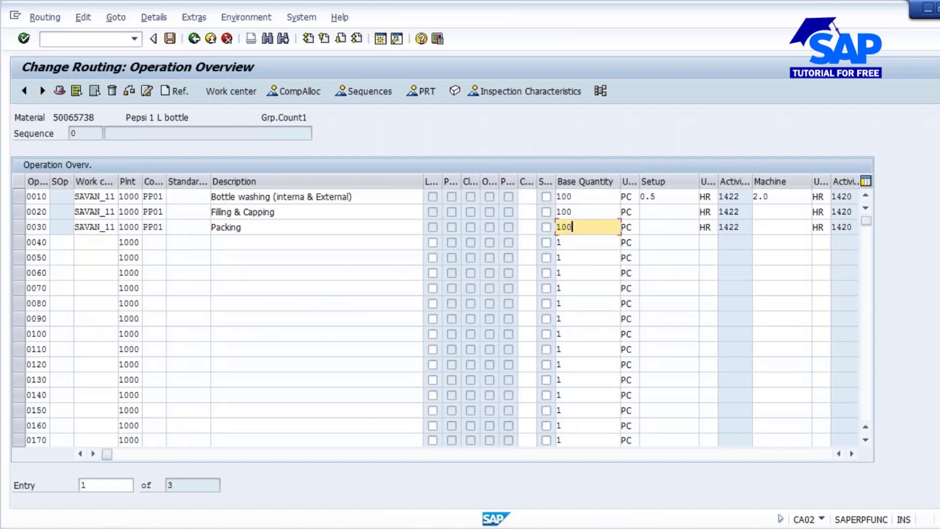
click(169, 38)
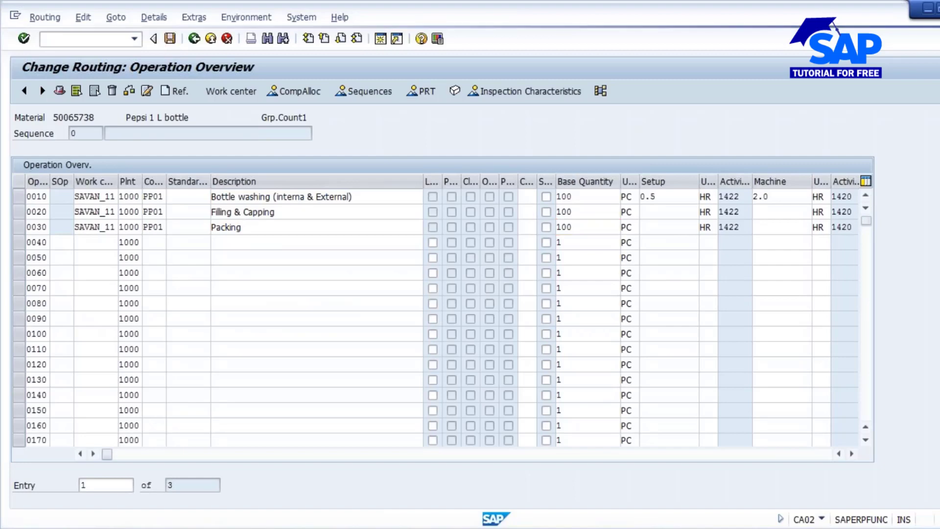
- Reopen the routing's operations and set the control key of operation 0020, Filling & Capping, to PP06
key(Return)
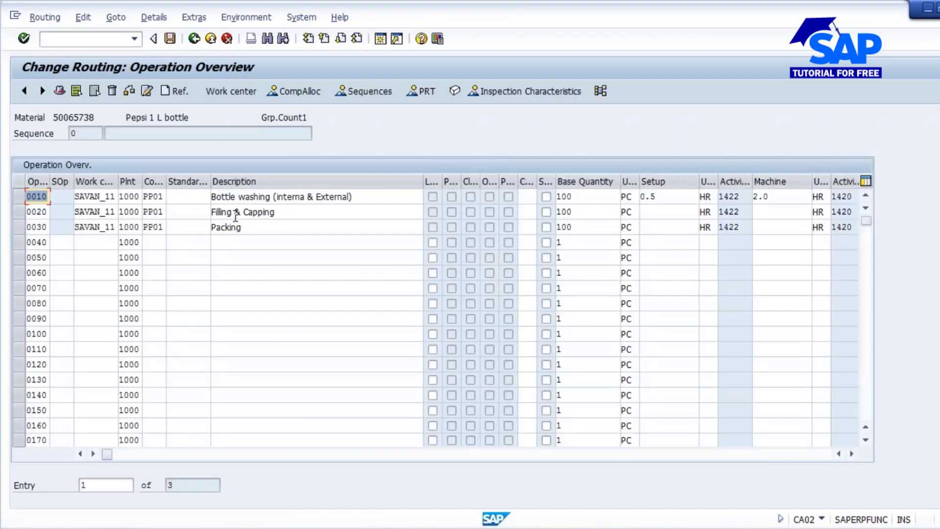
click(157, 212)
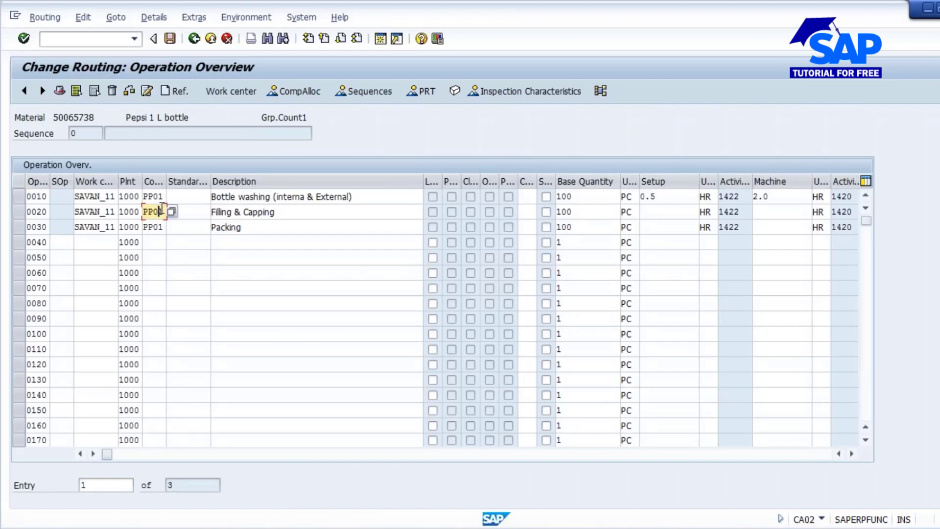
text(6)
key(Return)
- Open the inspection characteristics of operation 0020 and assign master inspection characteristic PH_44444 to characteristic 10
click(19, 211)
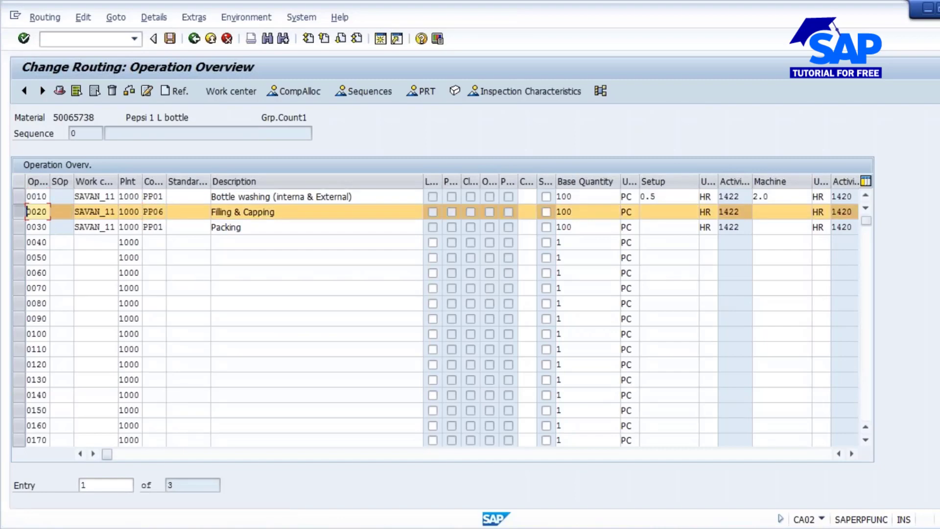
click(526, 91)
click(143, 211)
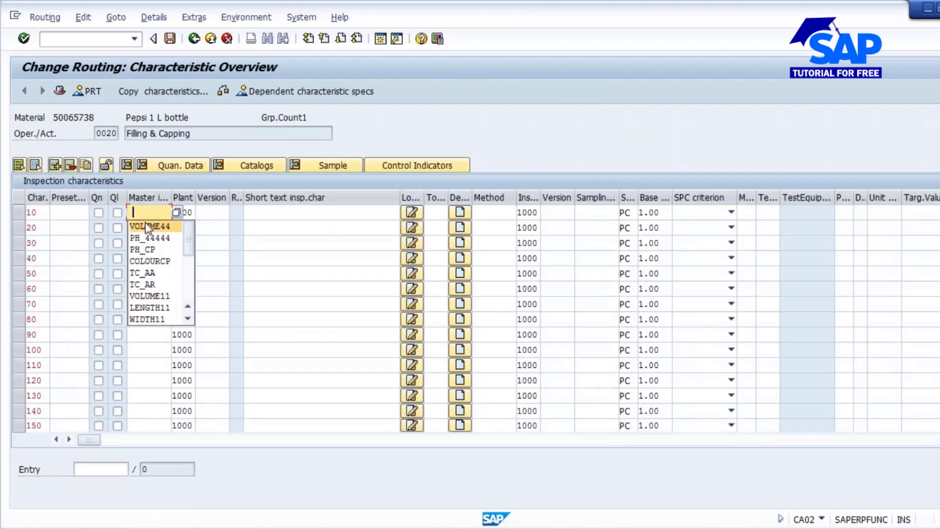
click(153, 243)
key(Return)
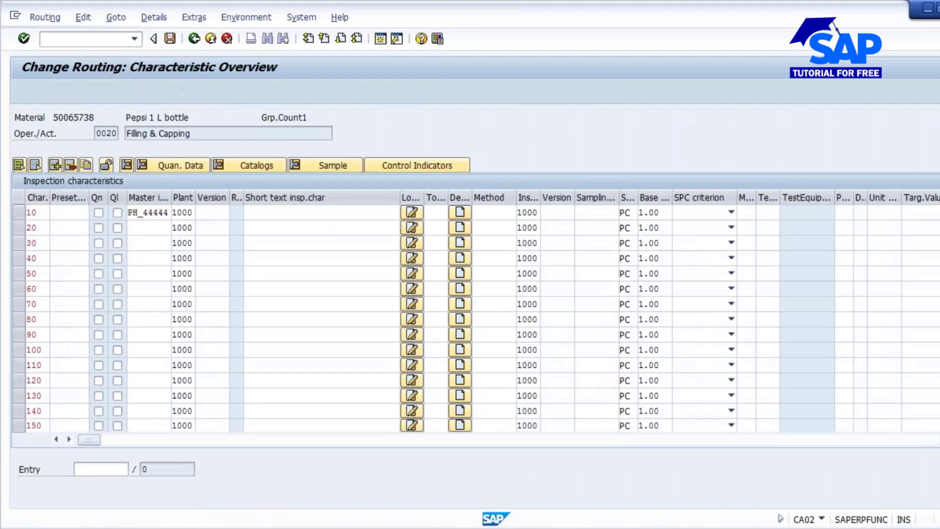
- Give the PH characteristic the sampling procedure FIX1-0, return to the operations and save the routing
click(159, 229)
click(164, 244)
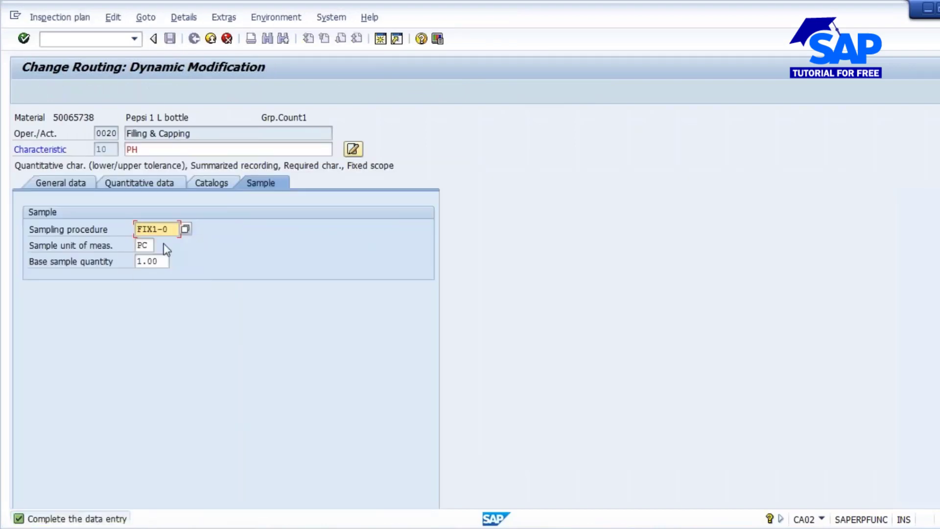
key(Return)
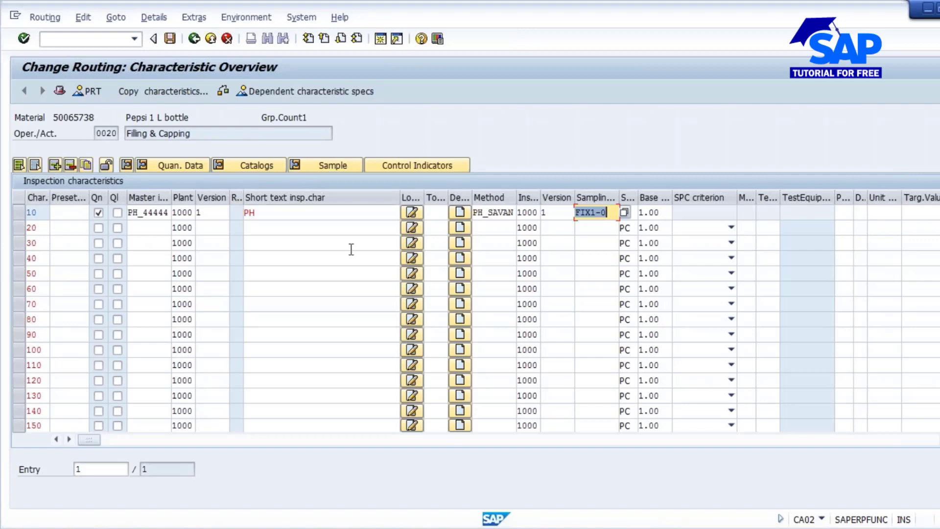
click(193, 39)
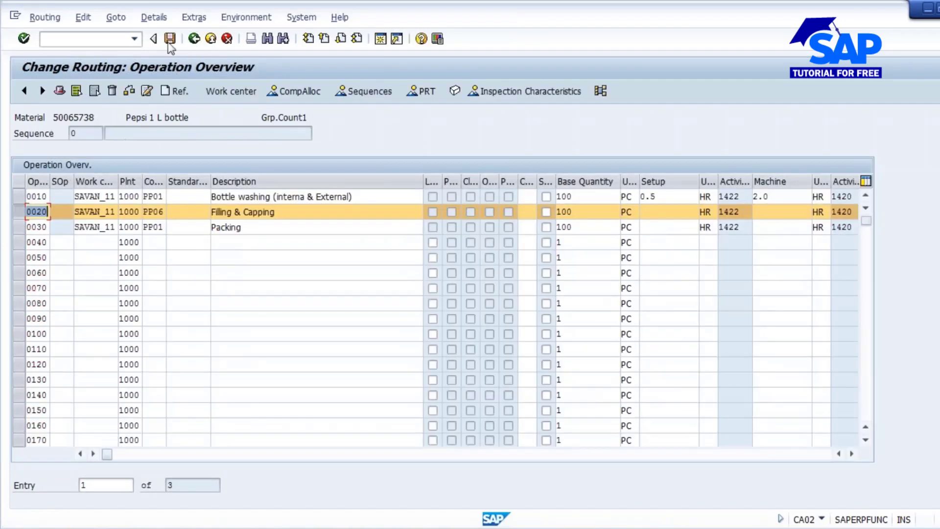
click(169, 42)
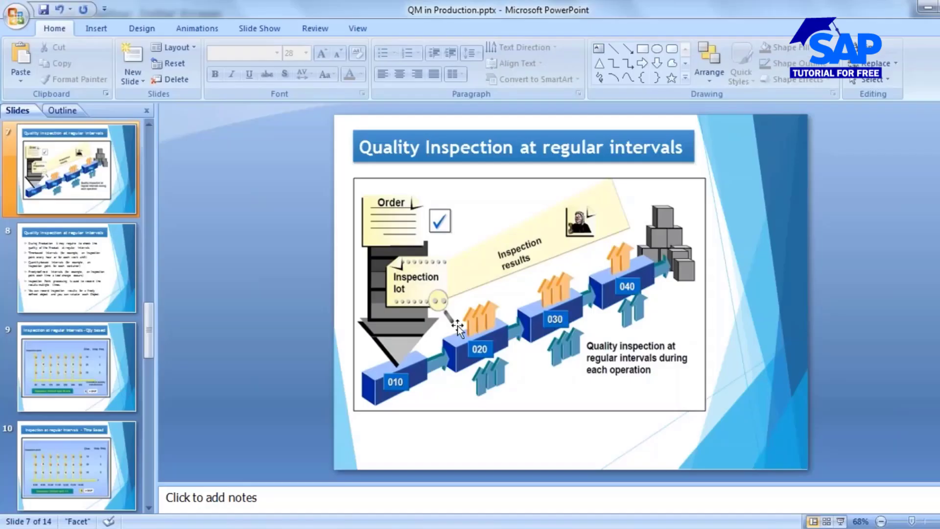
scroll(64, 181, up, 2)
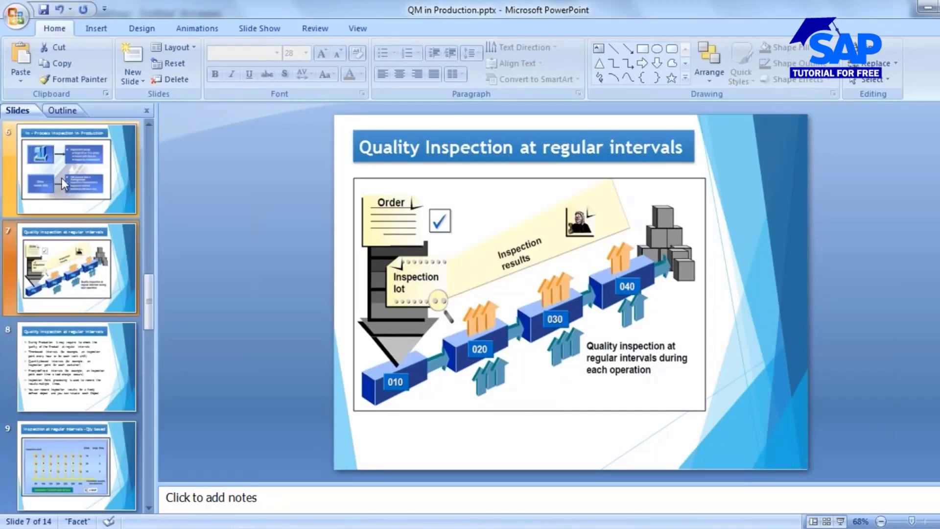
click(66, 261)
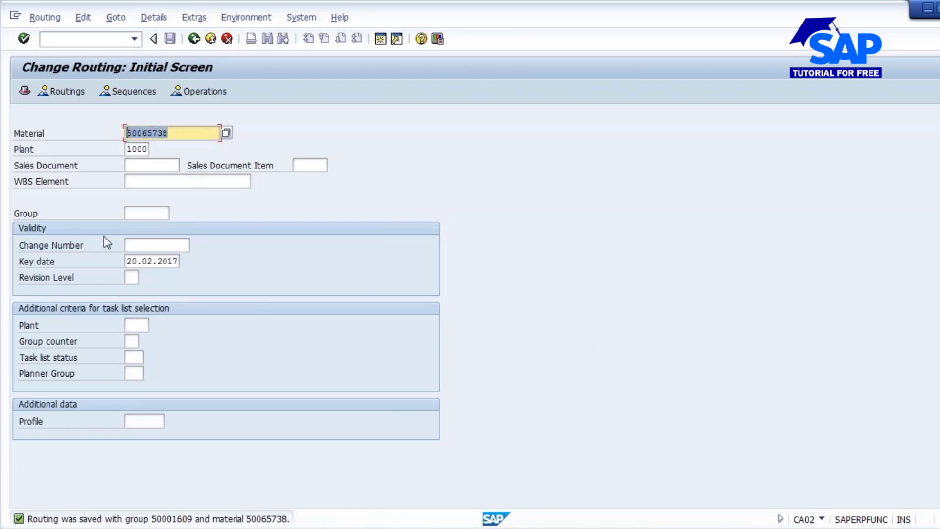
- Switch to SAP, open the production order creation transaction CO01 and enter material 50065738
click(75, 40)
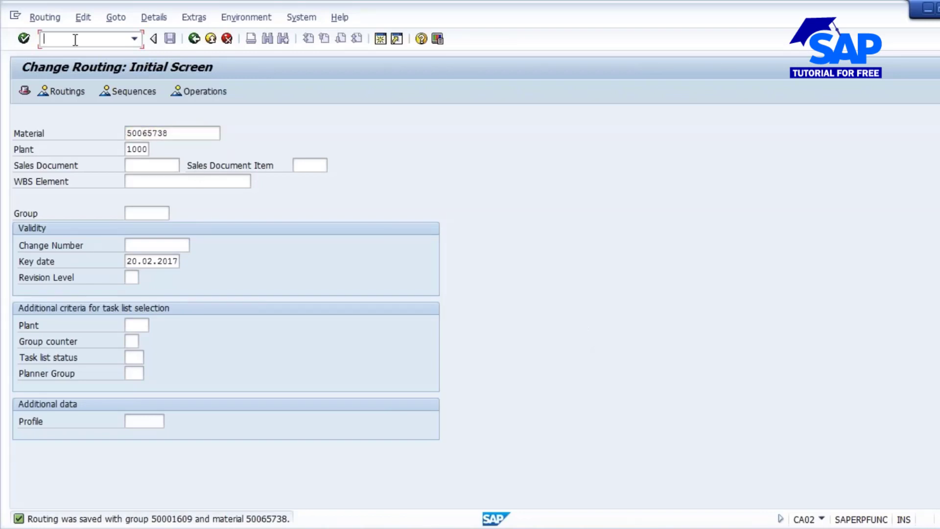
text(/nco01)
key(Return)
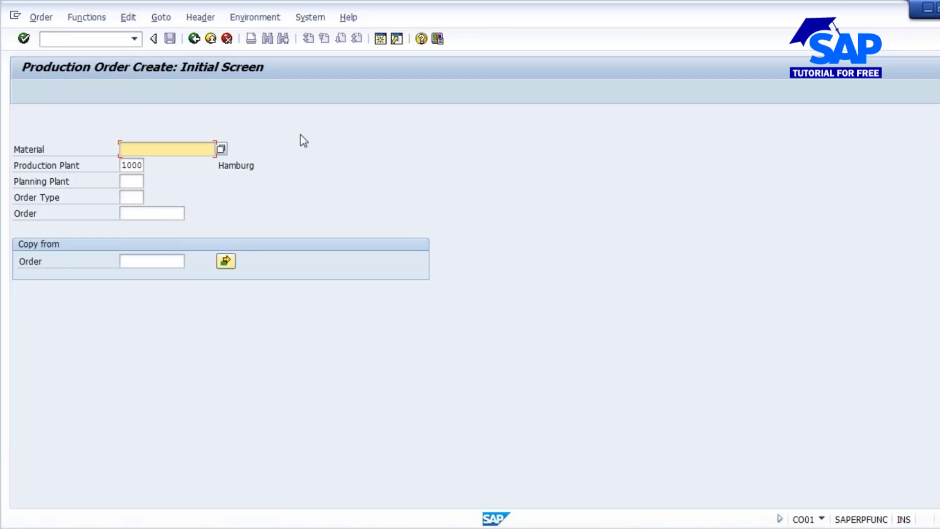
text(50065738)
drag(169, 149, 49, 141)
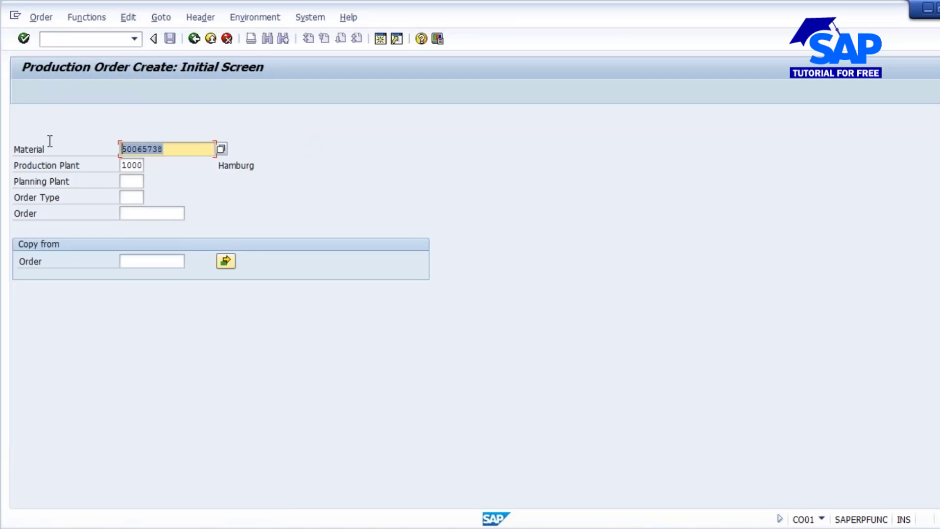
- Choose order type PP01, Standard Production Order, for plant 1000 and set the order's total quantity to 1000 PC
click(134, 165)
click(133, 196)
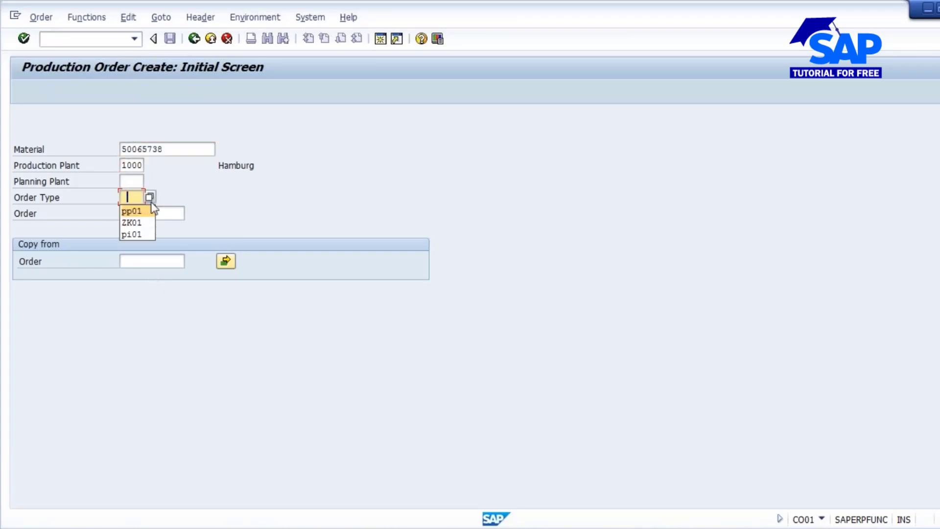
click(149, 197)
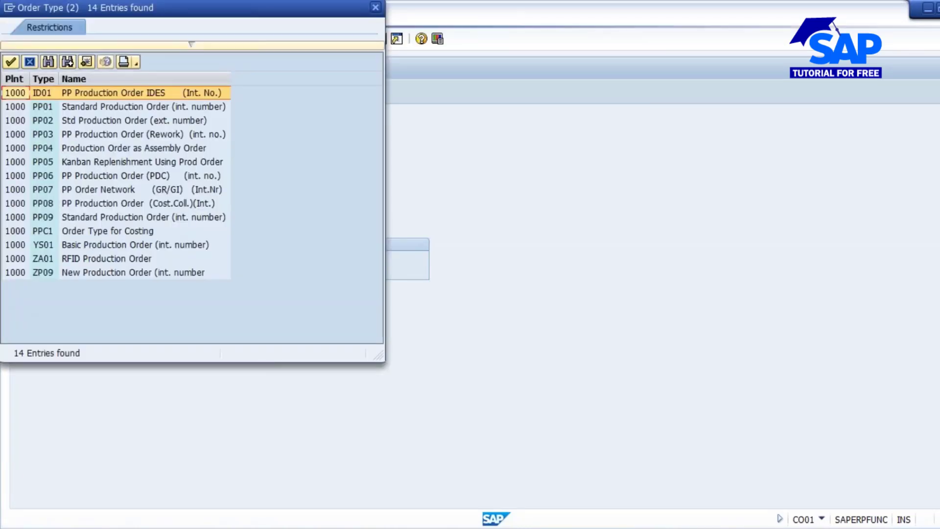
click(110, 107)
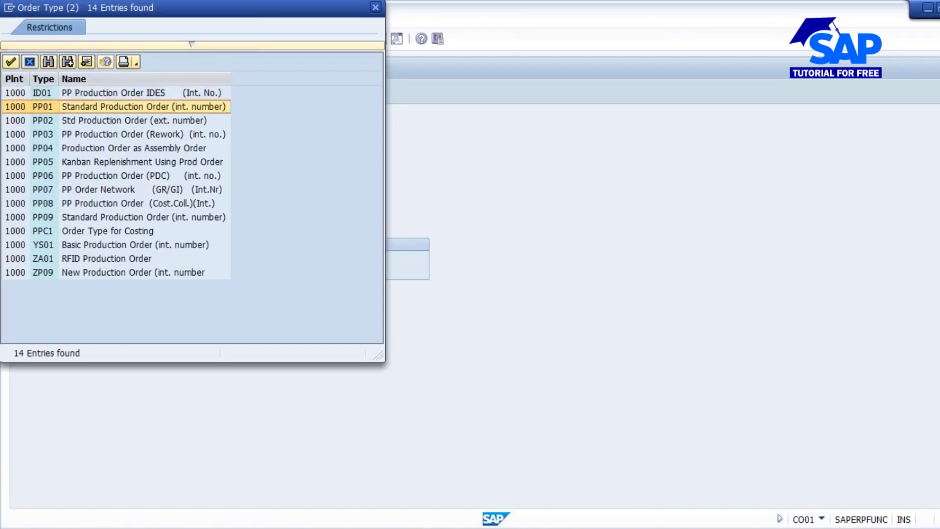
double_click(110, 107)
key(Return)
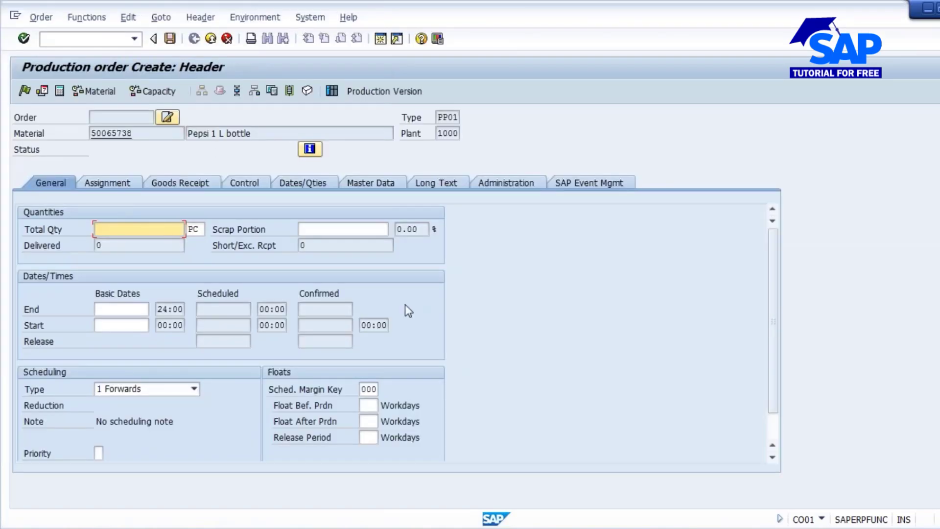
text(1000)
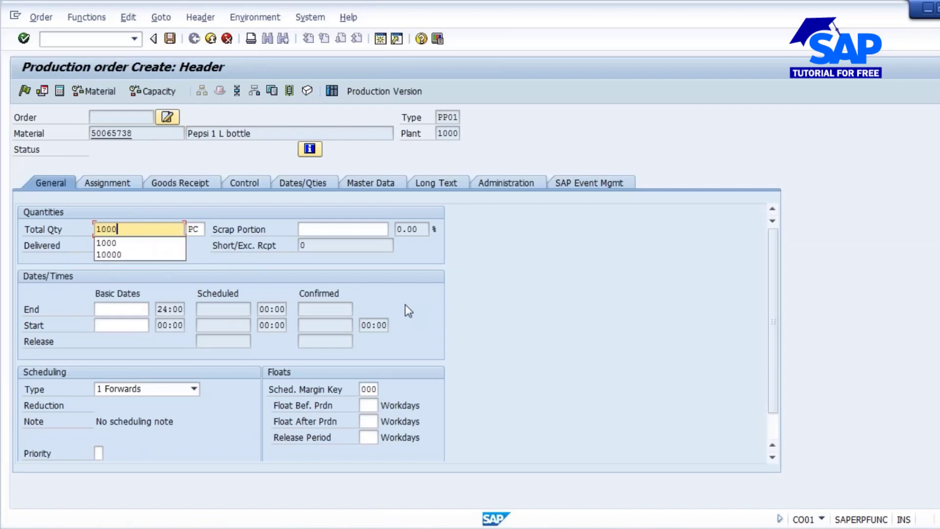
click(154, 244)
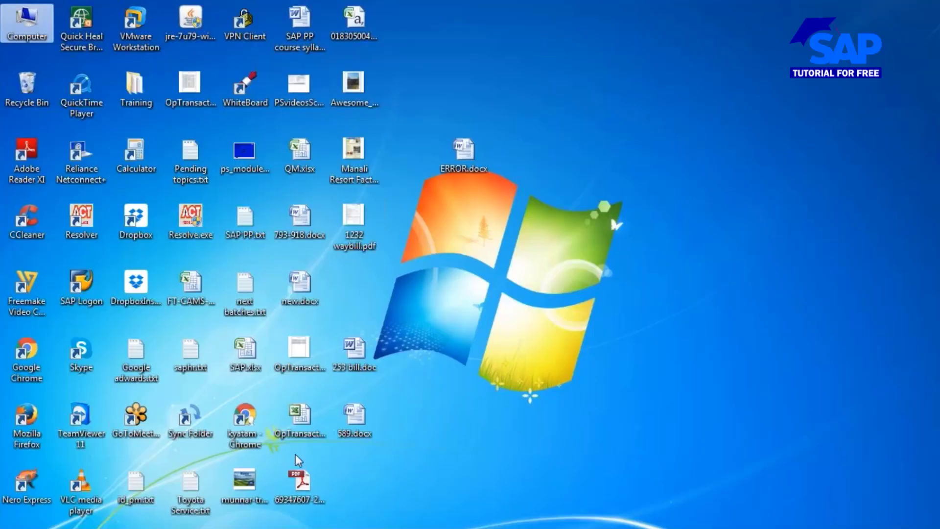
- Switch to Chrome, search Google for "pepsi 1 liter bottle" and view the image results
double_click(248, 420)
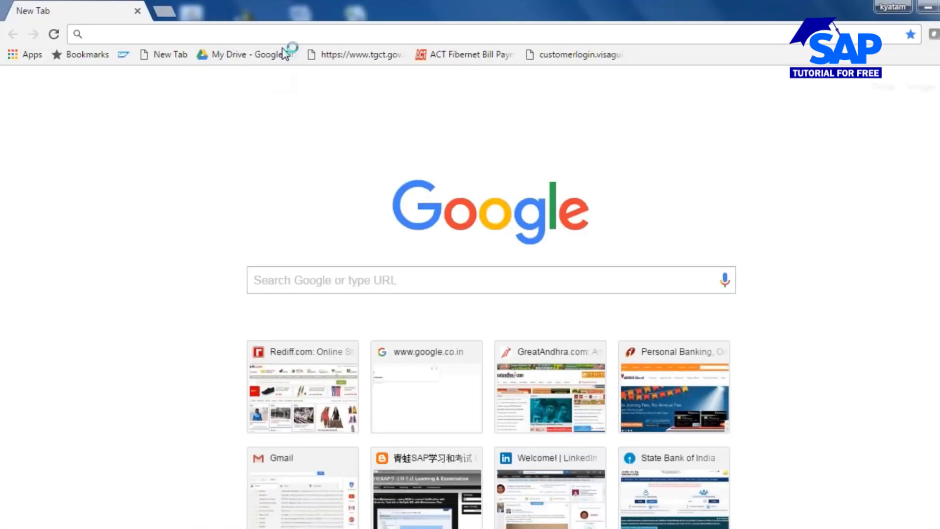
text(google.co.in)
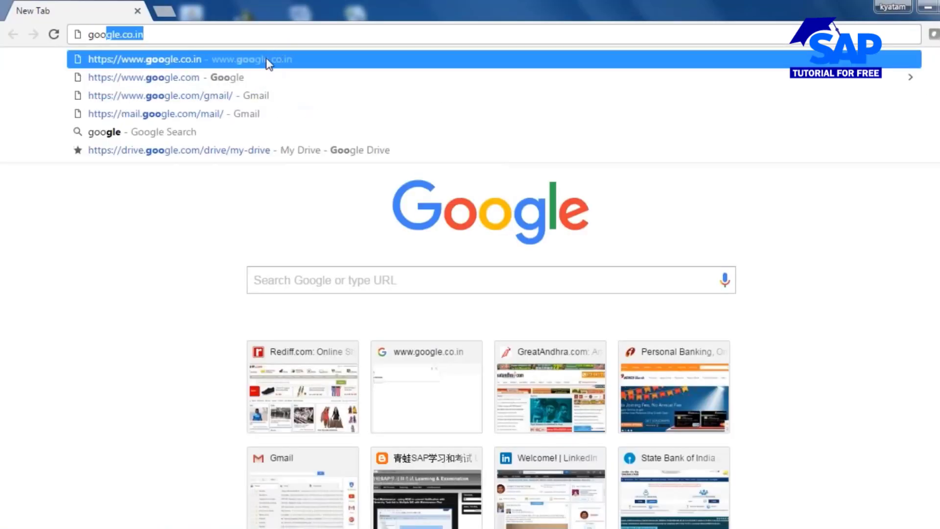
click(268, 60)
text(pep)
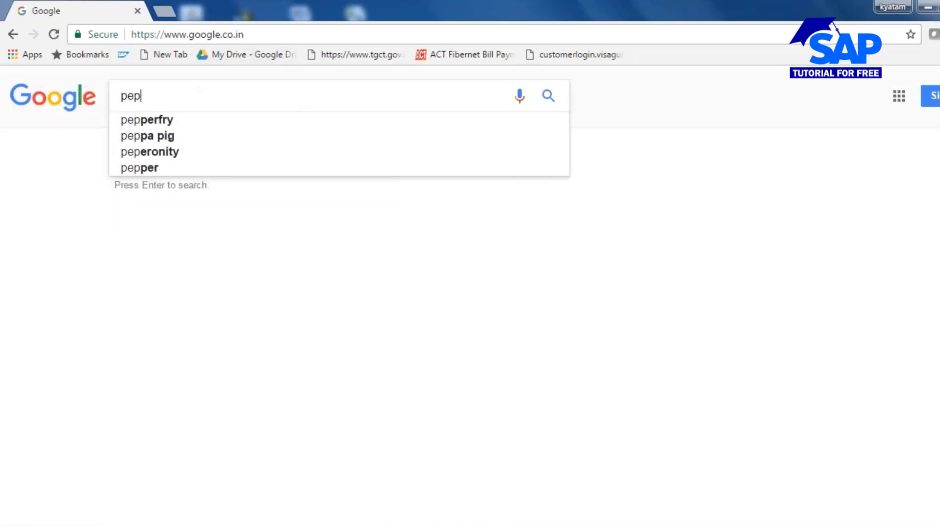
text(si 1 )
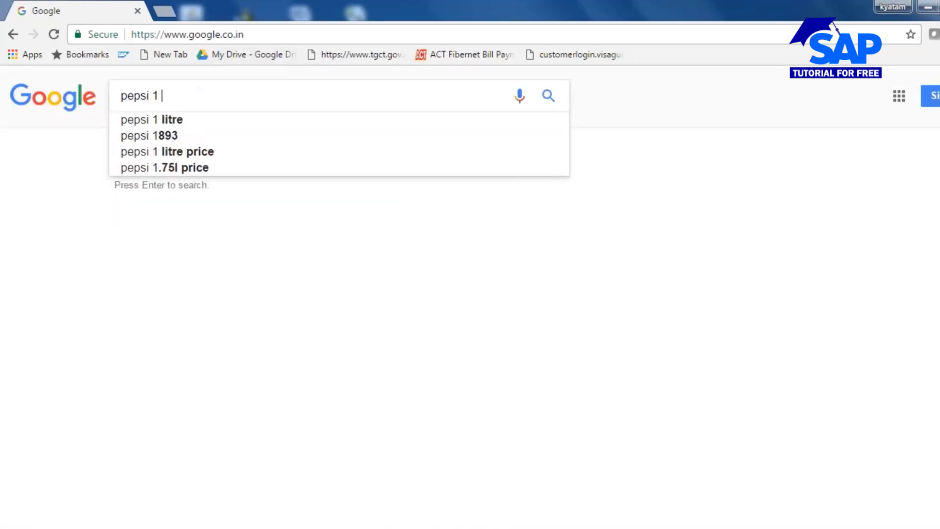
text(l bottle)
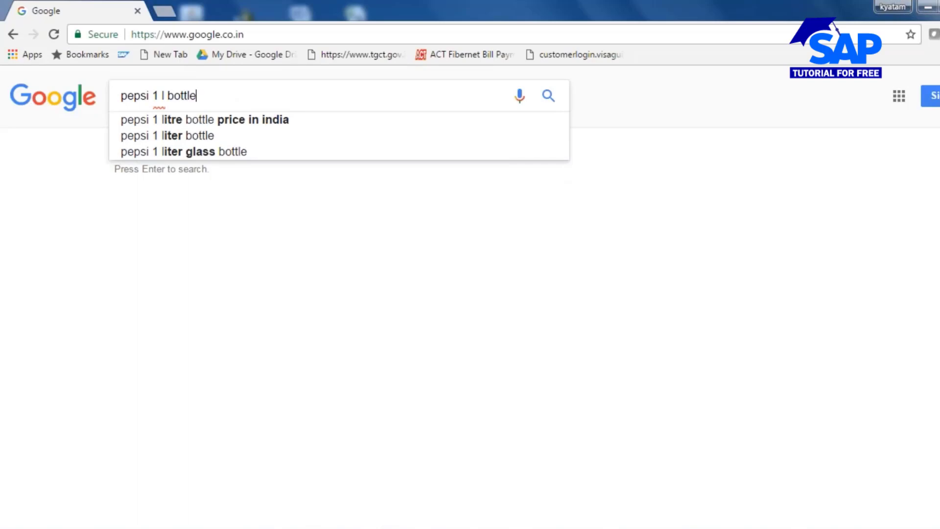
click(195, 137)
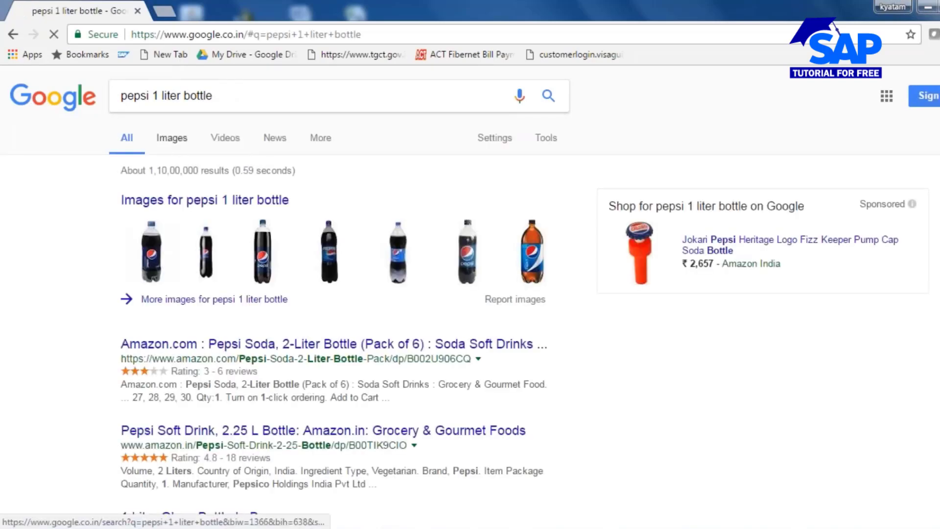
click(173, 138)
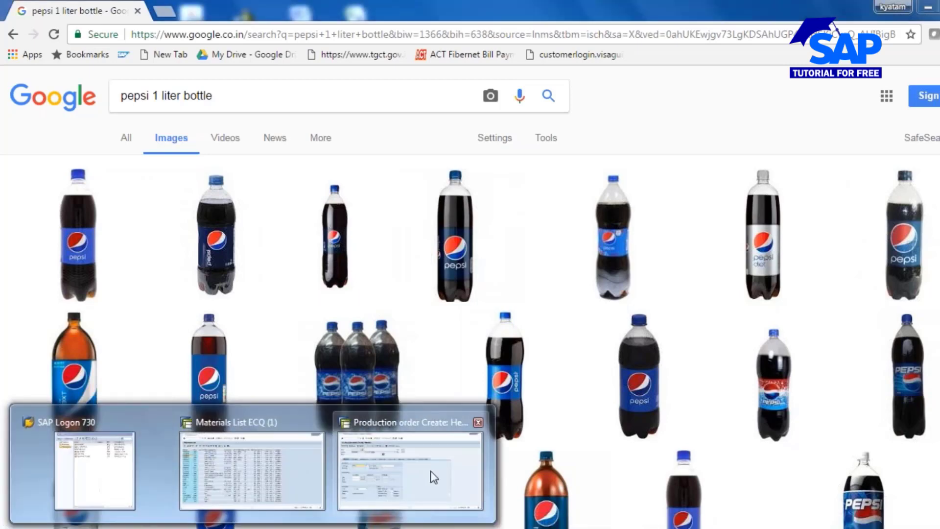
- Switch back to the SAP production order, schedule it with type Current date and create a batch for its goods receipt
click(430, 471)
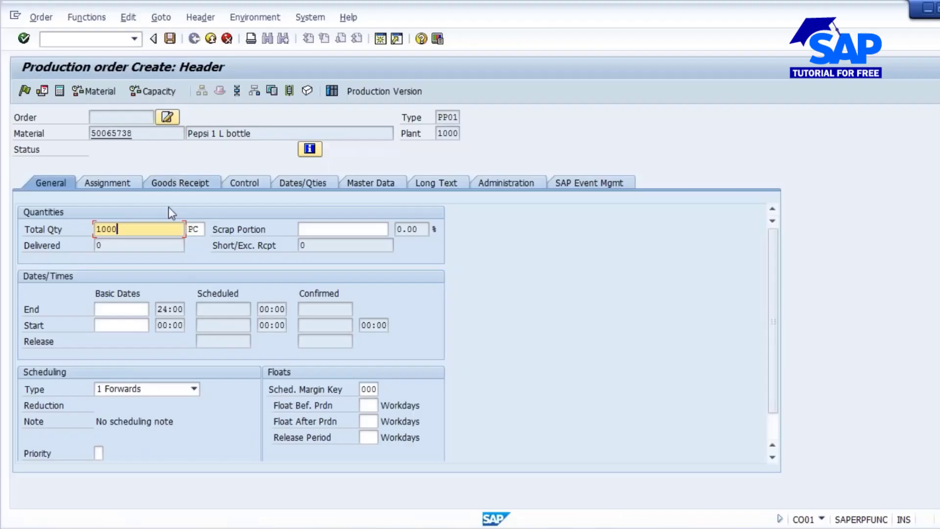
click(194, 389)
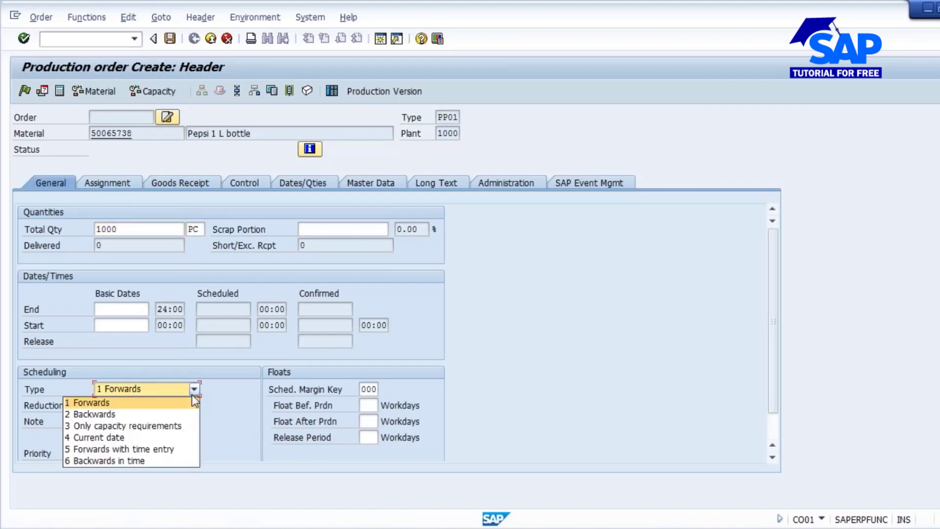
click(114, 436)
key(Return)
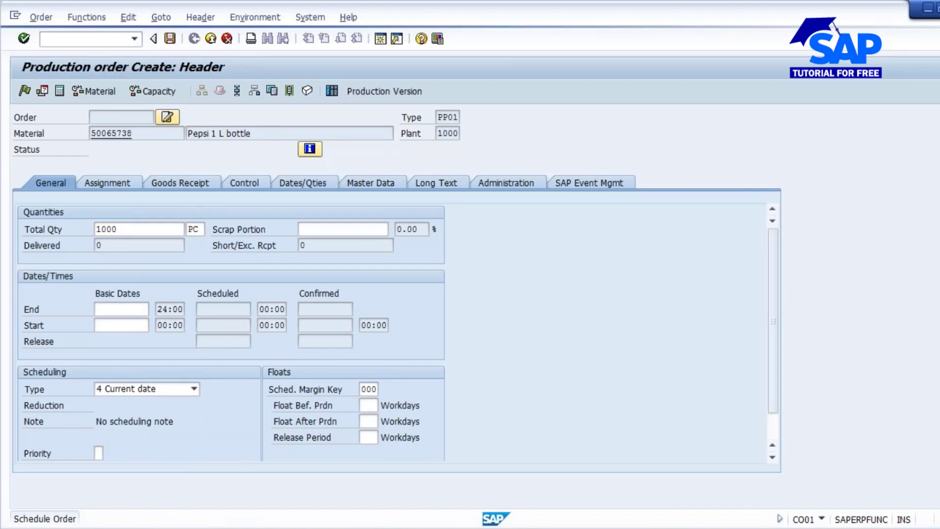
click(188, 185)
click(408, 373)
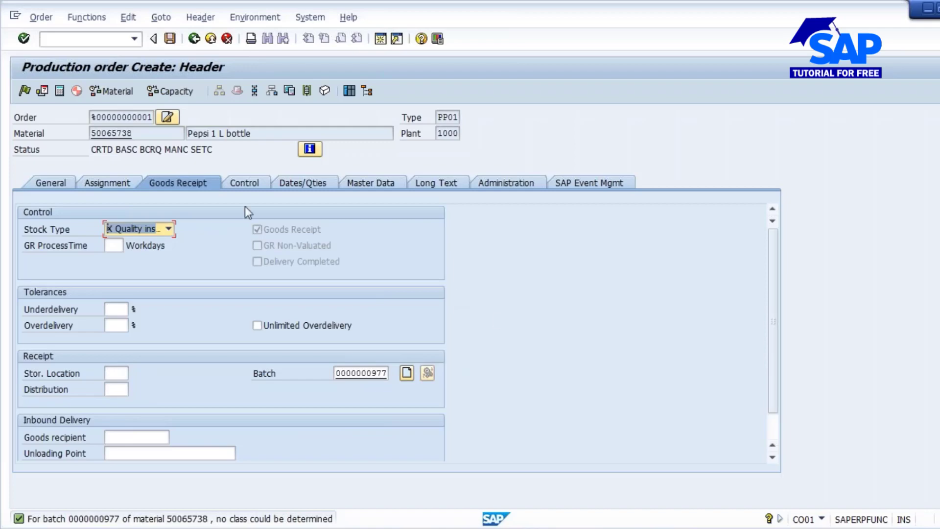
- Review the production order's operations, then the required quantities in its component overview
click(254, 93)
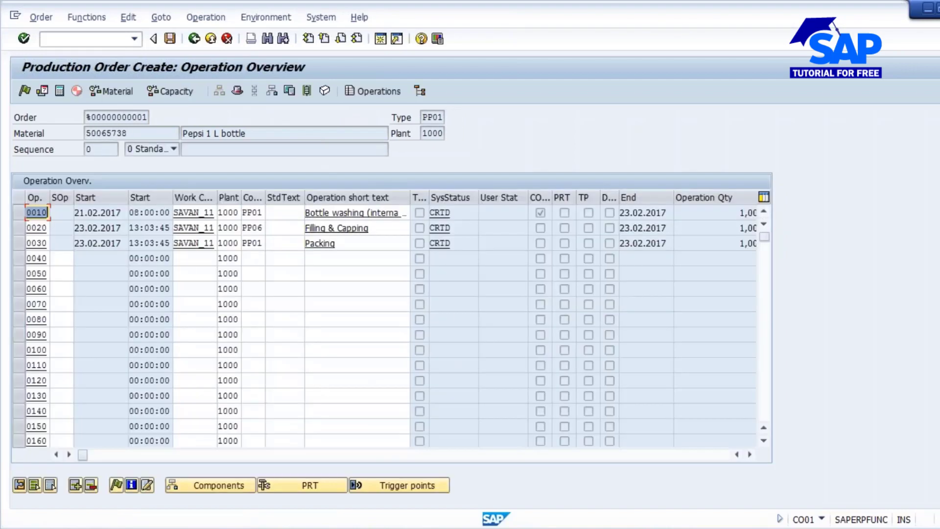
click(361, 212)
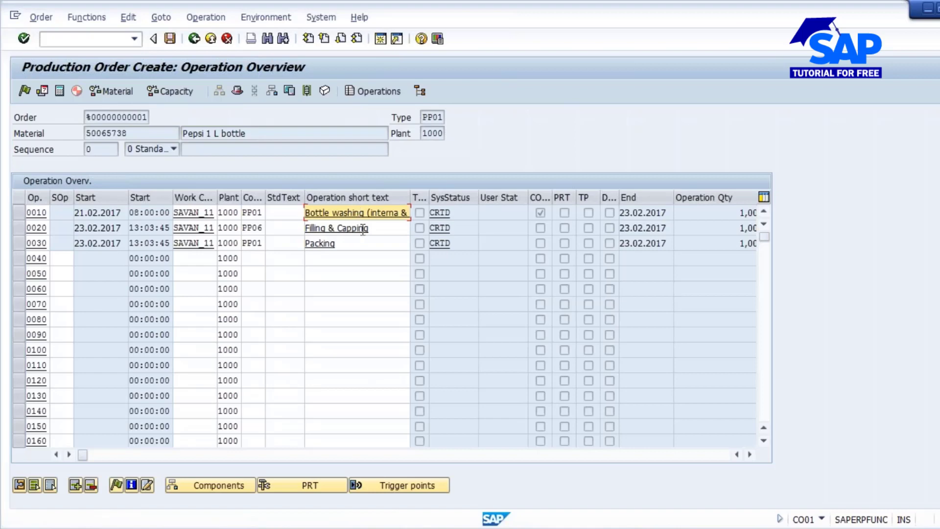
click(363, 228)
click(343, 247)
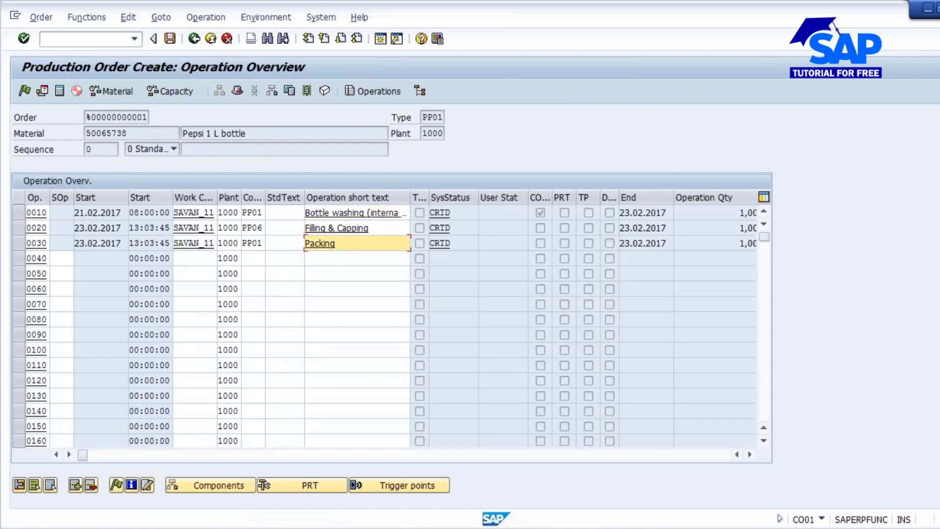
click(272, 91)
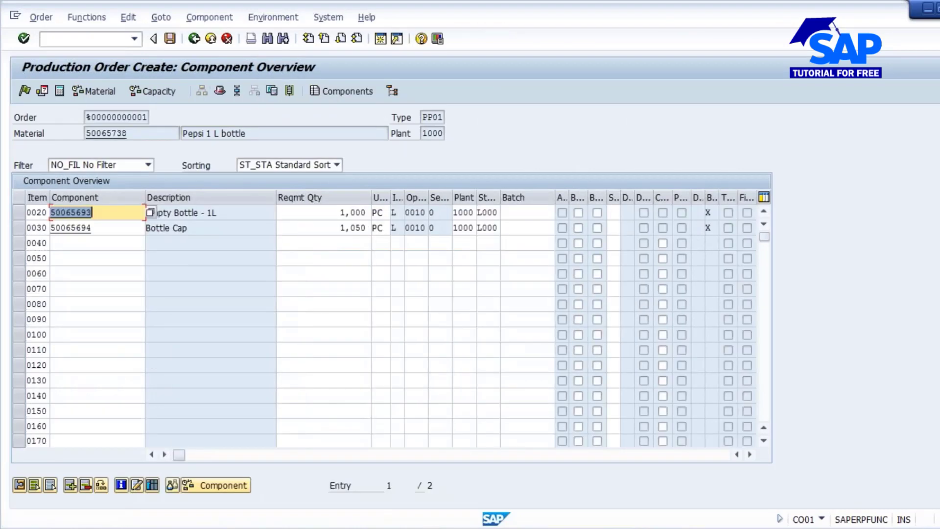
click(341, 212)
click(335, 233)
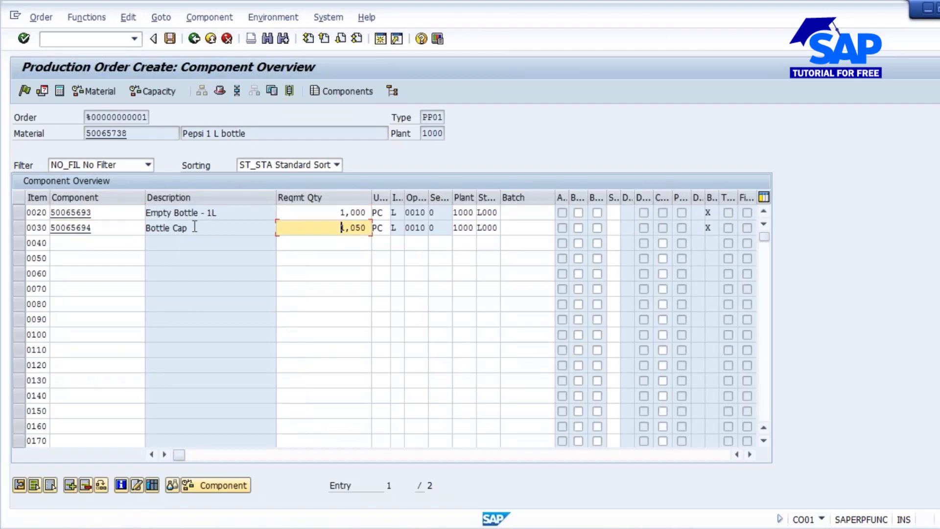
click(95, 245)
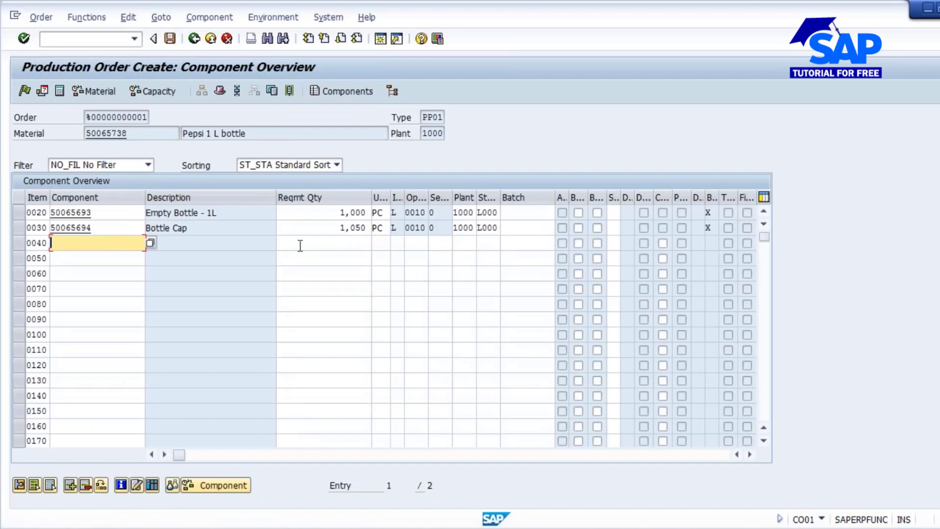
click(319, 243)
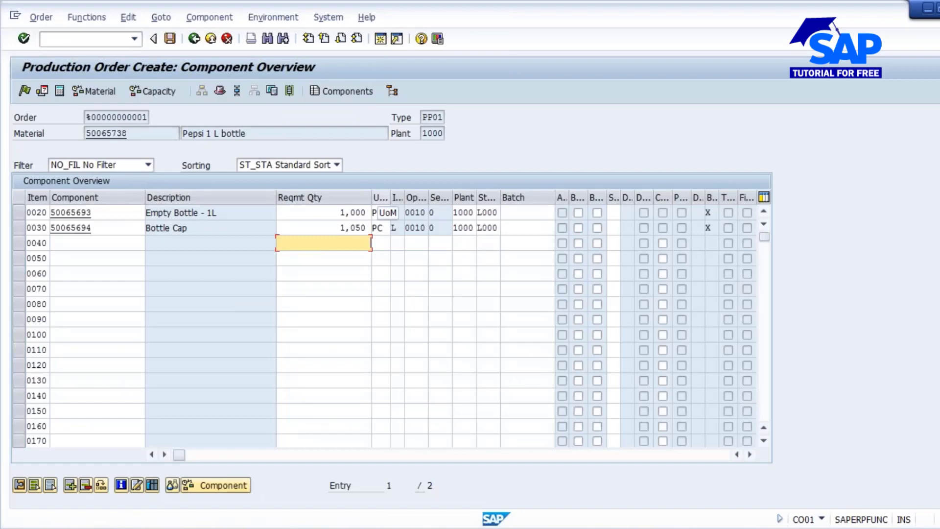
- Return to the order header and save the production order despite the cost calculation error
click(193, 38)
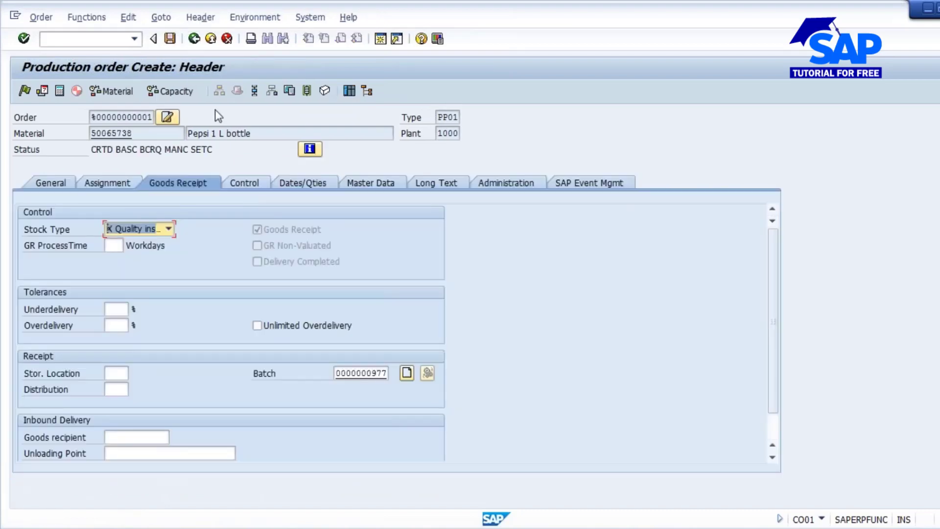
click(171, 39)
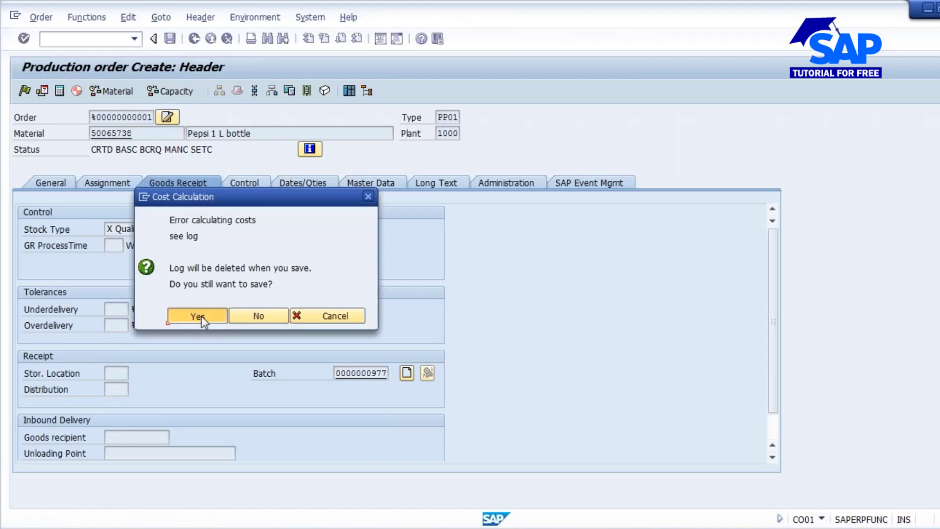
click(201, 315)
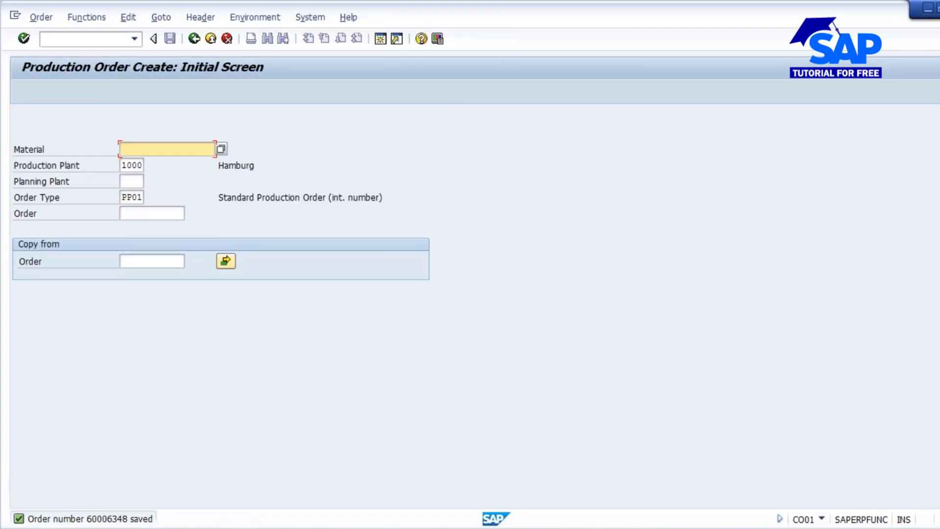
- Open the saved production order in change mode and check its material availability, closing the missing-parts message
click(40, 18)
click(57, 85)
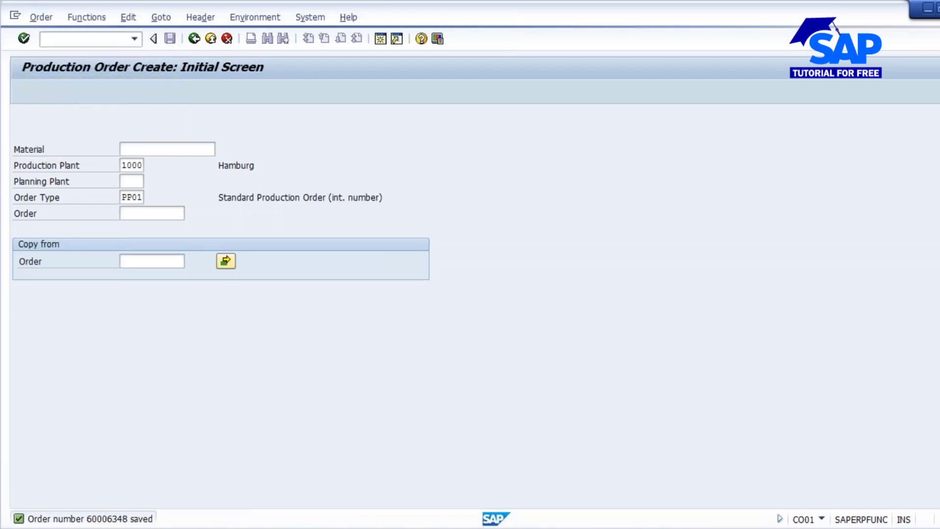
key(Return)
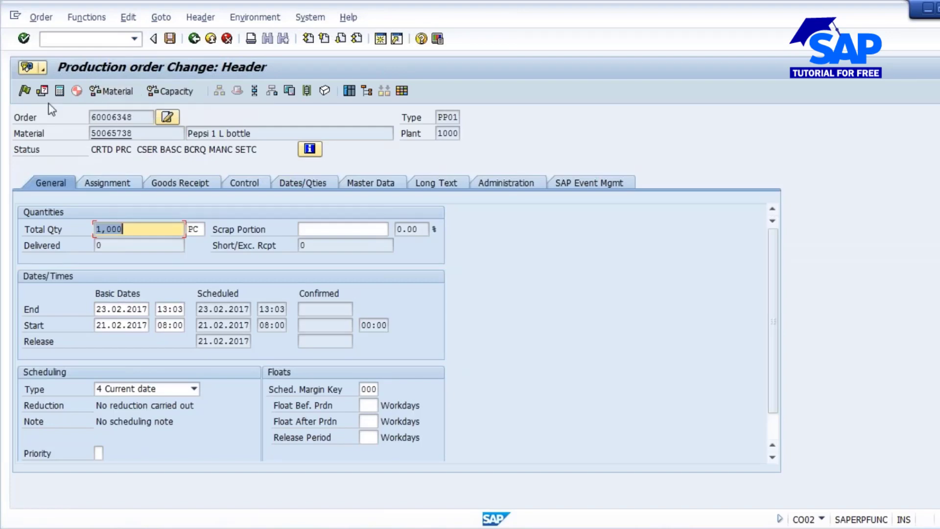
click(111, 91)
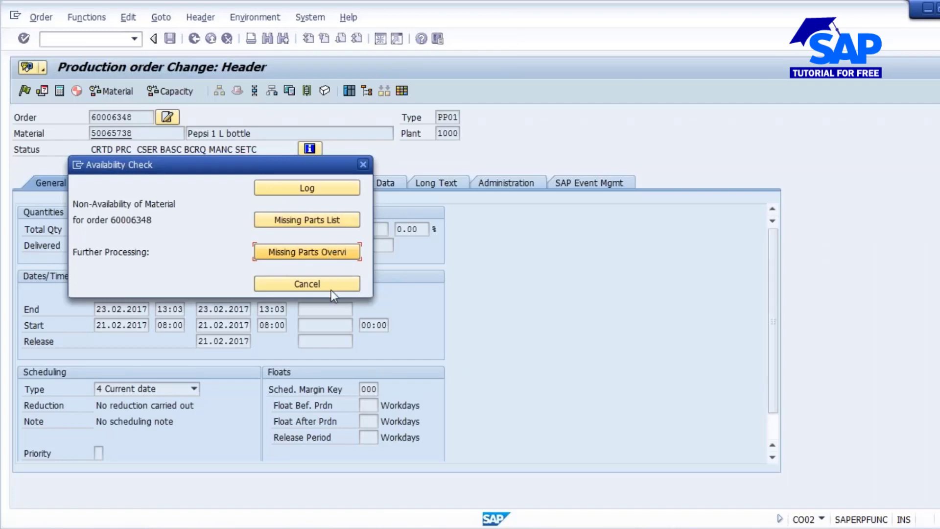
click(329, 283)
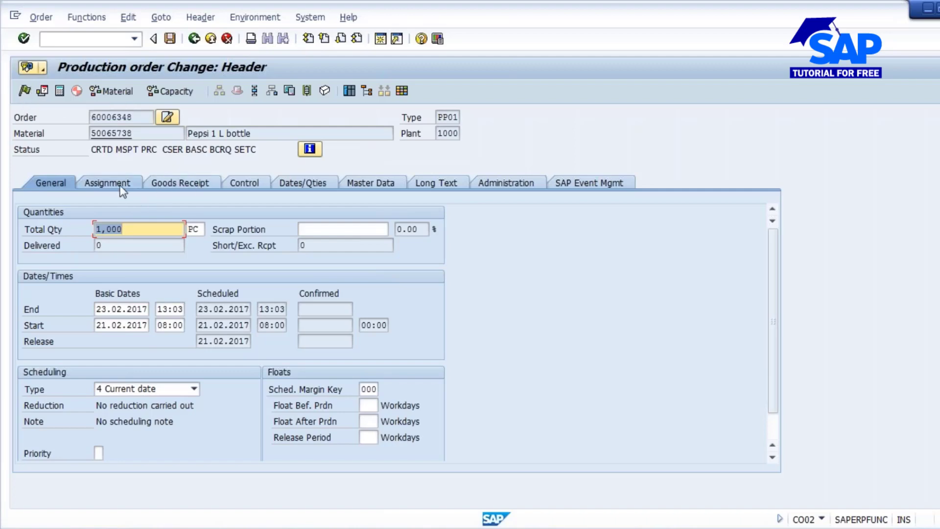
- Release the production order and check the Inspection Lot field in its assignment data
click(132, 182)
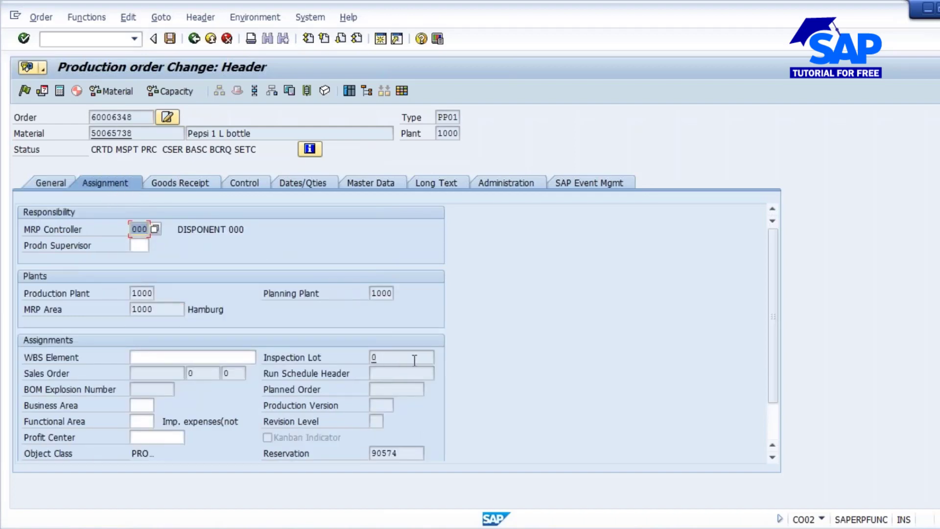
click(393, 359)
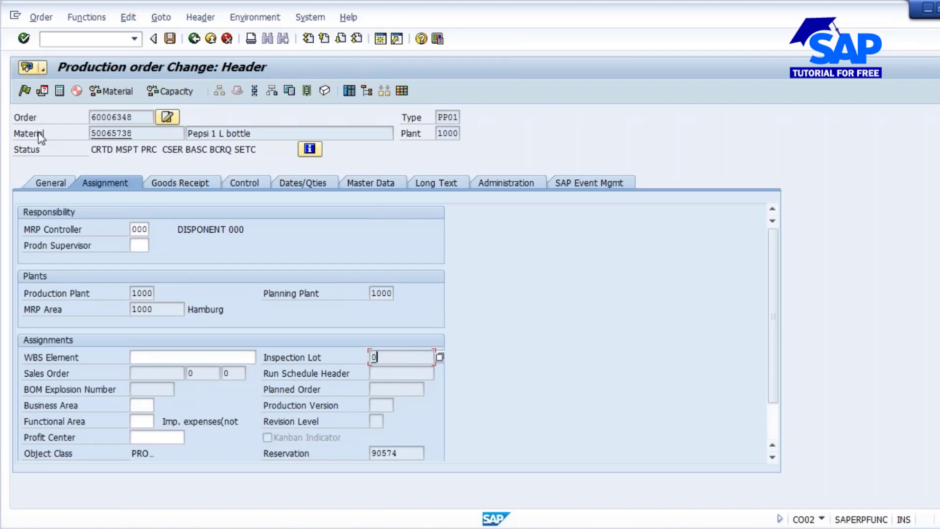
click(24, 91)
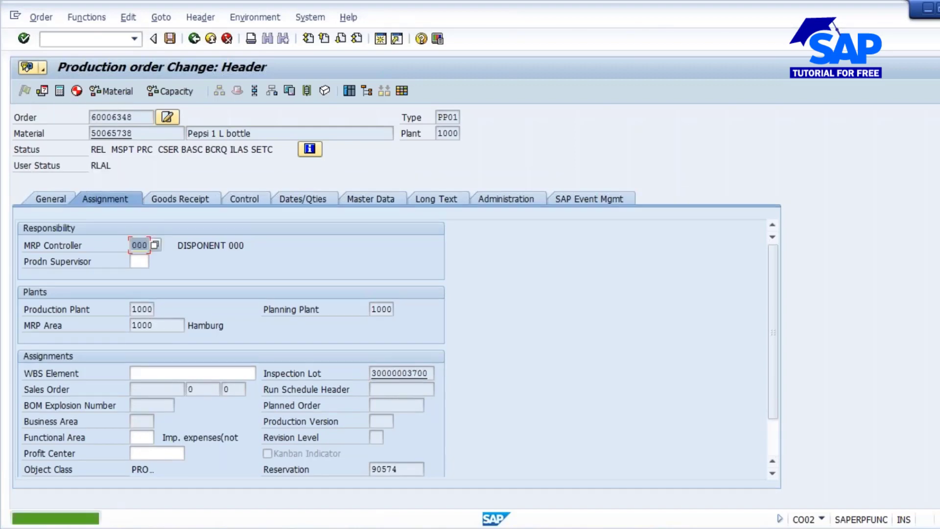
drag(430, 374, 331, 379)
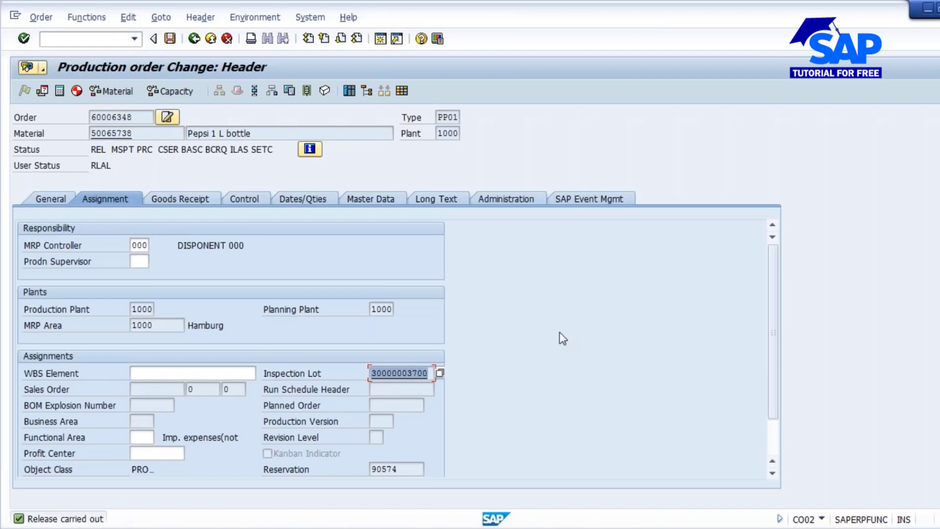
click(369, 375)
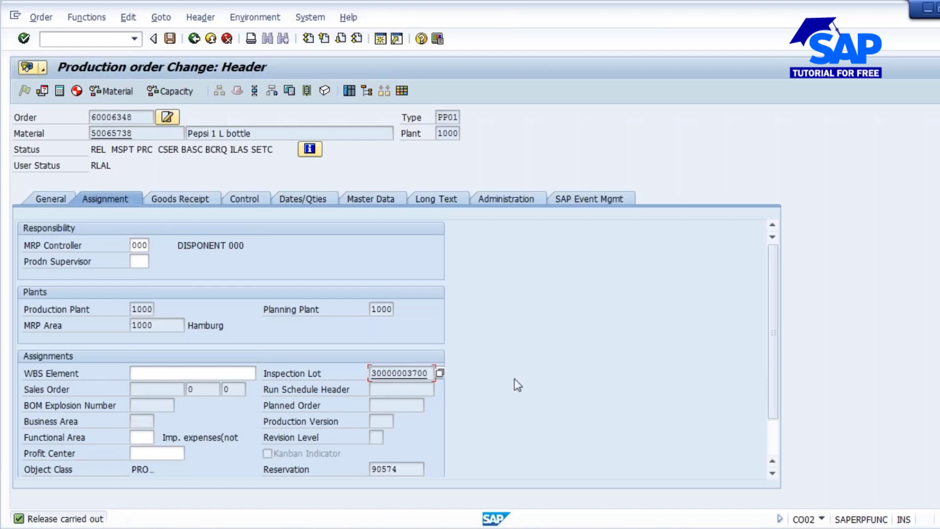
- Check the order's goods receipt data and save the released order despite the cost calculation error
click(205, 198)
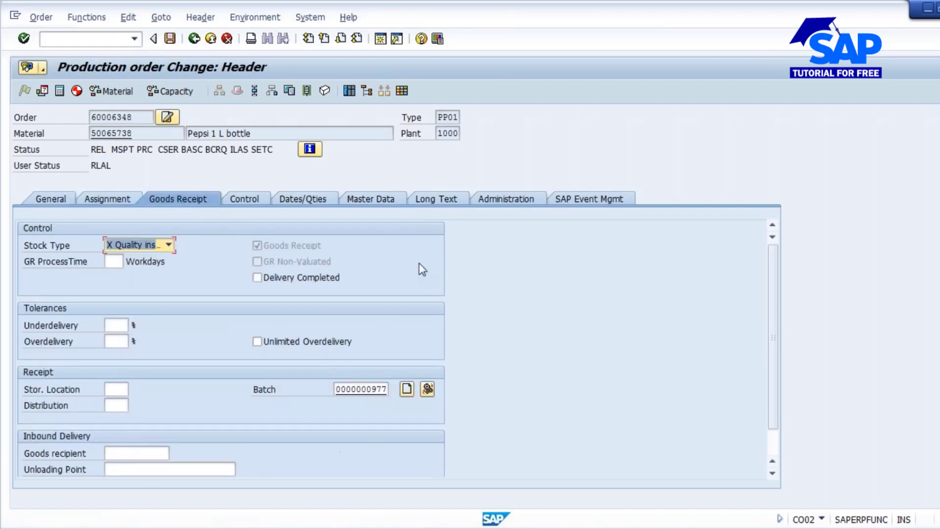
click(166, 40)
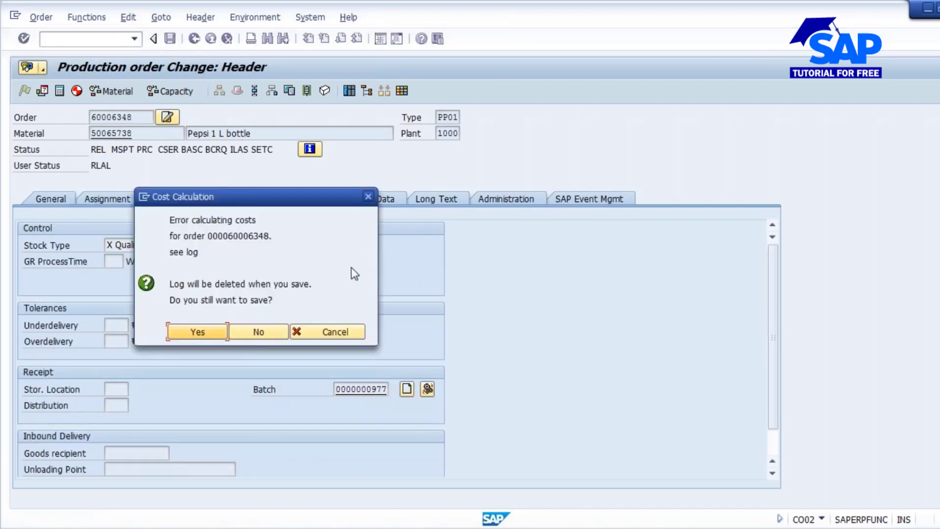
click(198, 332)
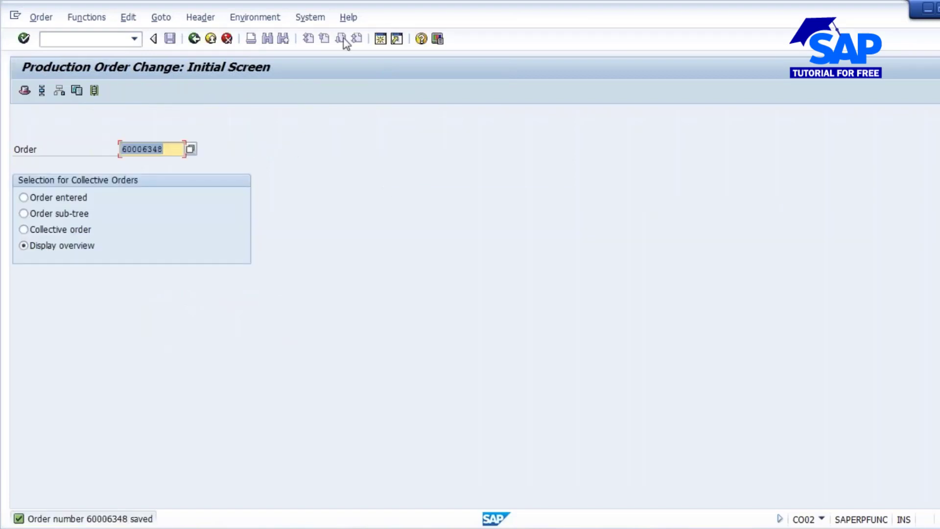
- Start transaction QA32 in a new session and set the lot creation start date to 20.02.2017
click(380, 39)
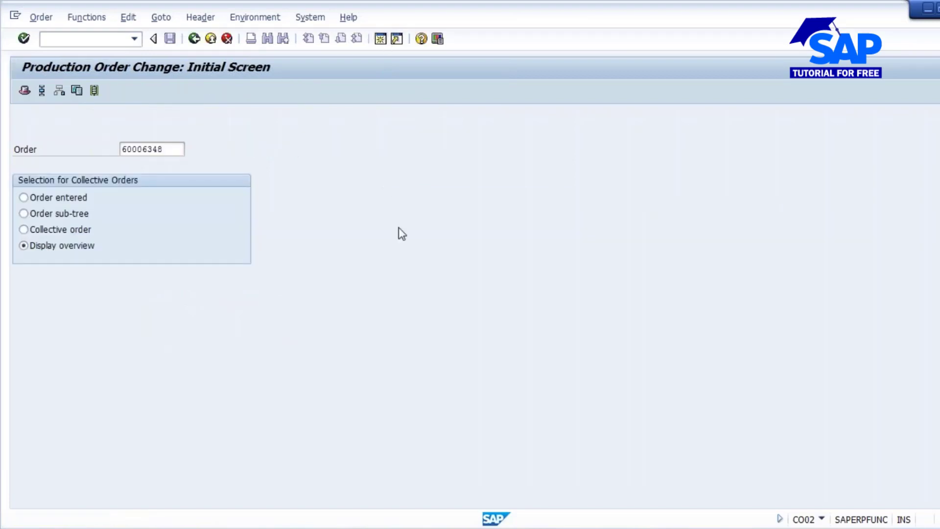
text(qa32)
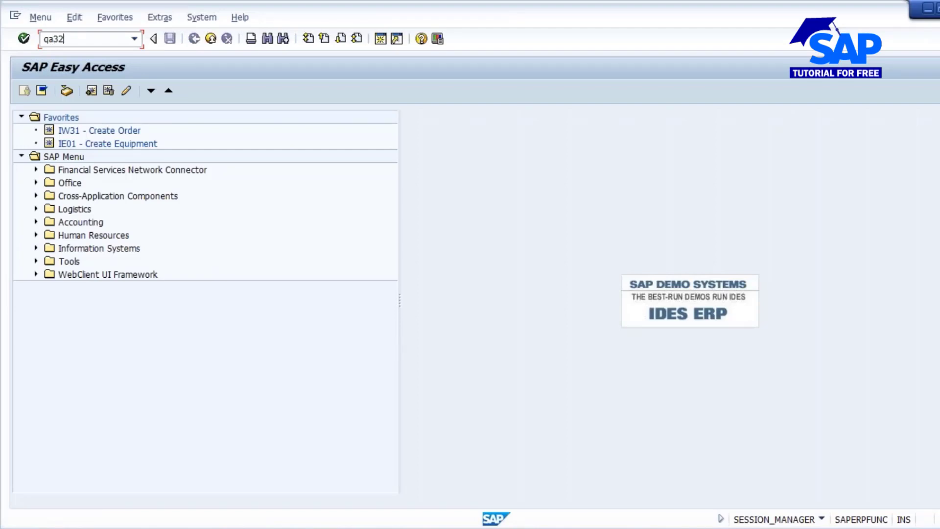
key(Return)
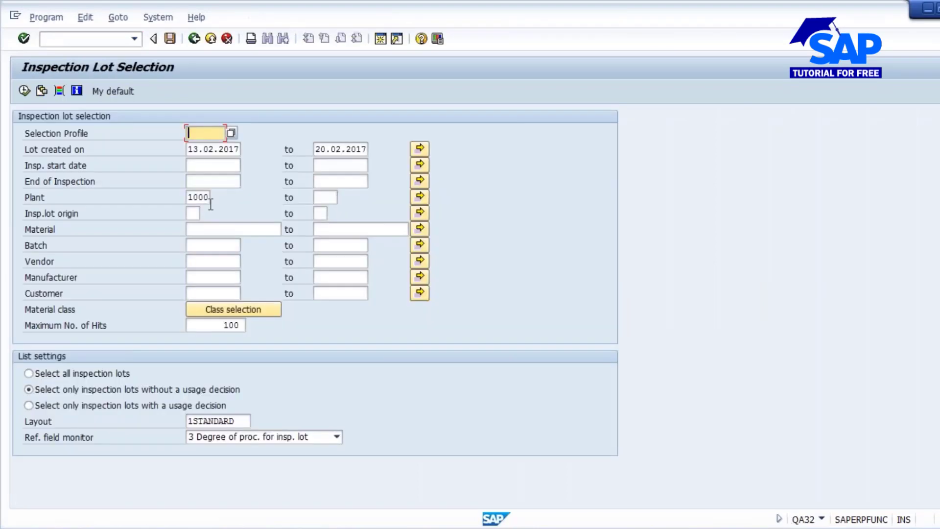
click(190, 150)
key(Delete)
key(Delete)
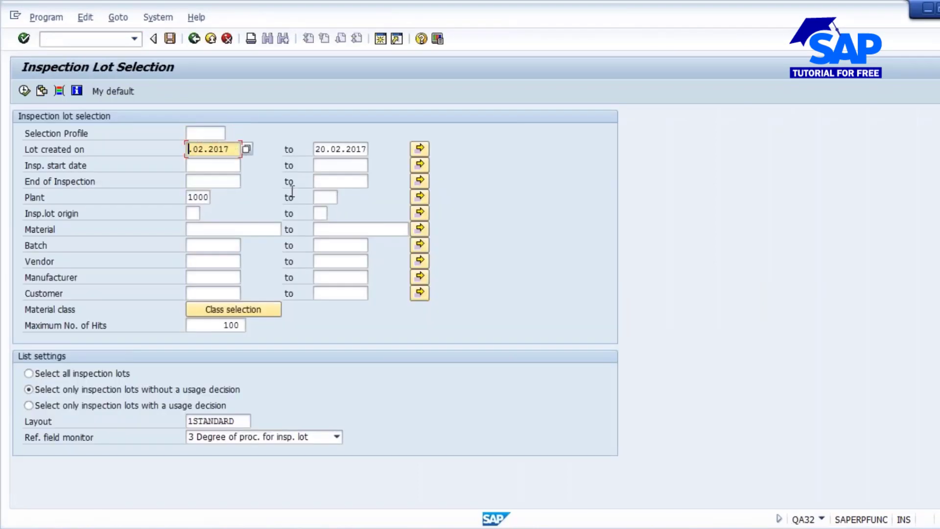
text(20)
- Copy material number 50065738 of the Pepsi 1 L bottle from the Materials List into the inspection lot selection
click(214, 229)
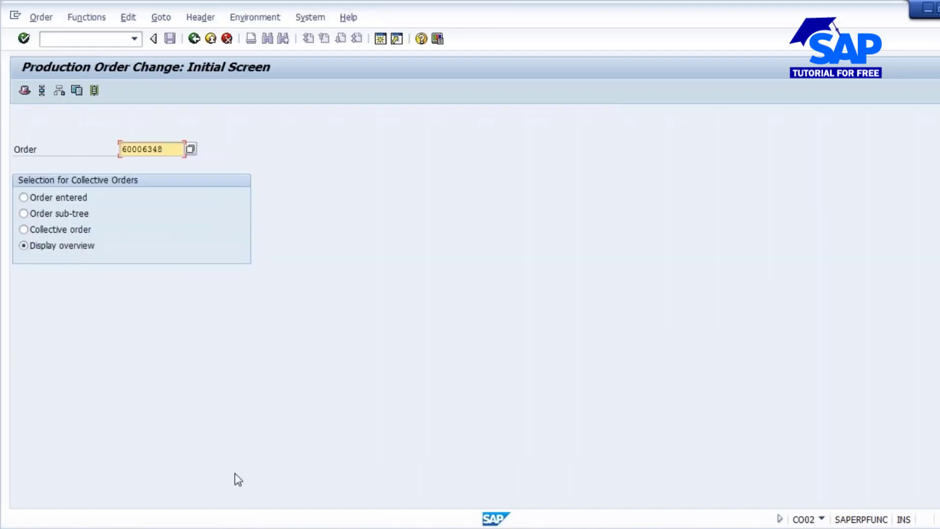
click(260, 478)
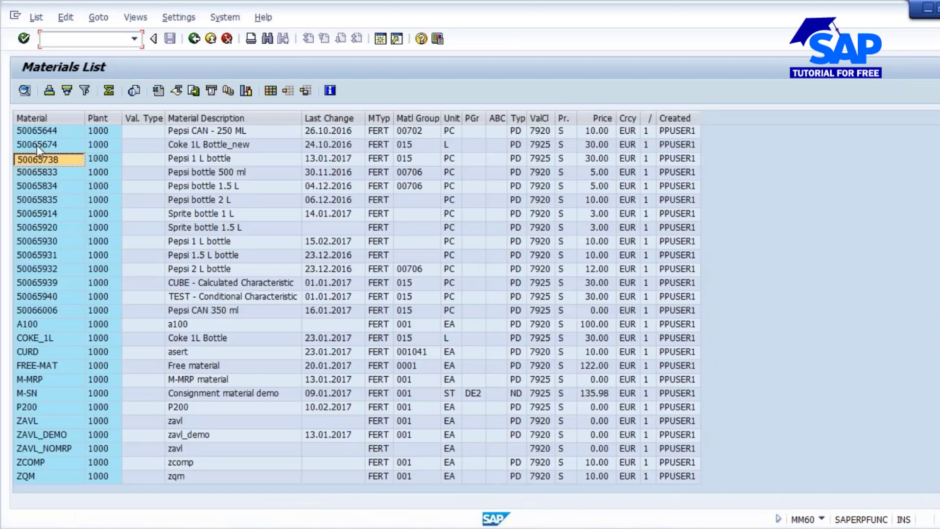
click(37, 160)
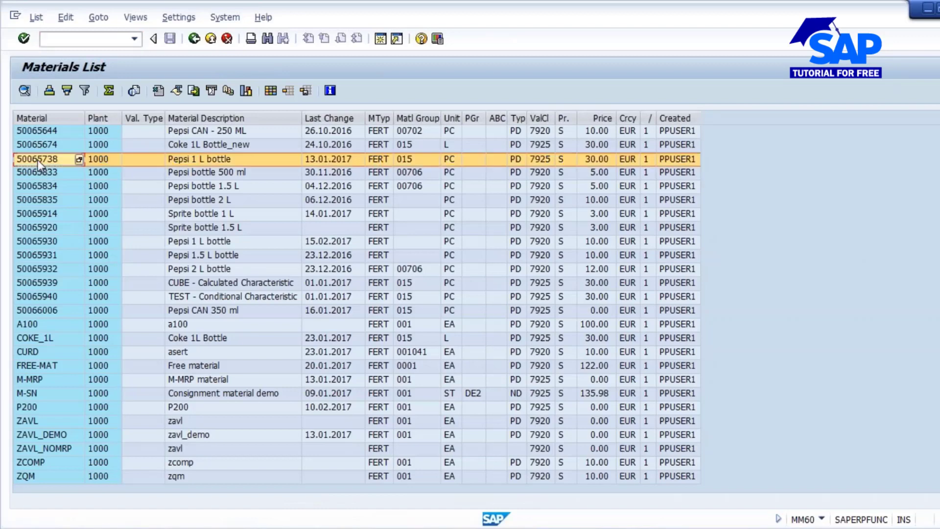
click(42, 160)
key(alt+Tab)
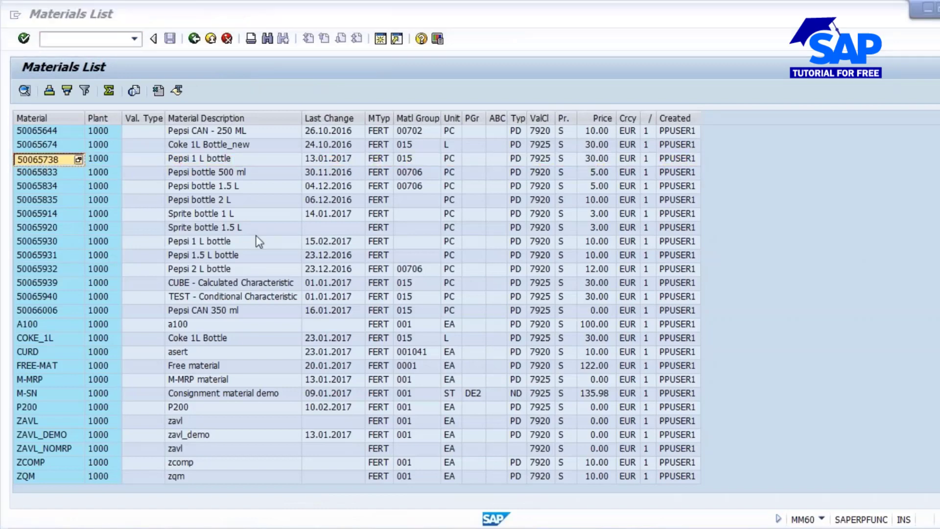
key(alt+Tab)
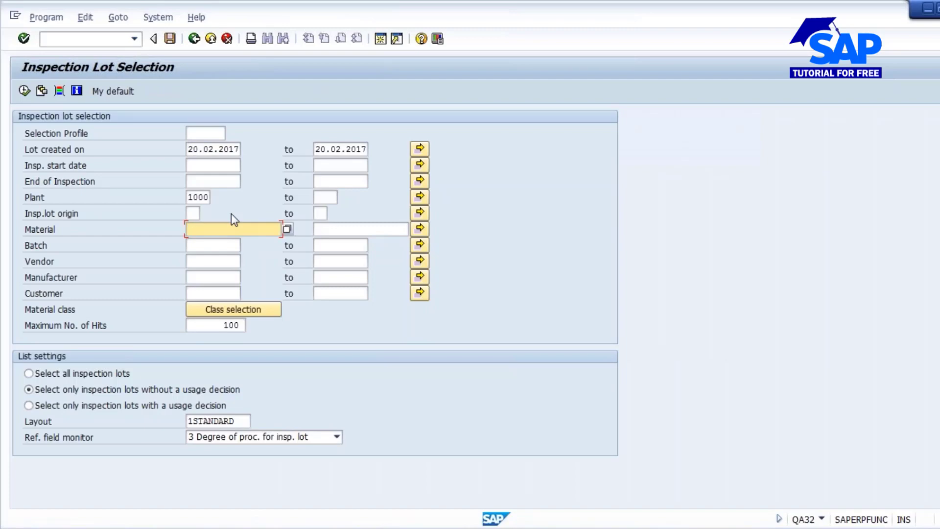
text(50065738)
- Run the selection for all inspection lots and widen the inspection lot column to show the full number
click(98, 373)
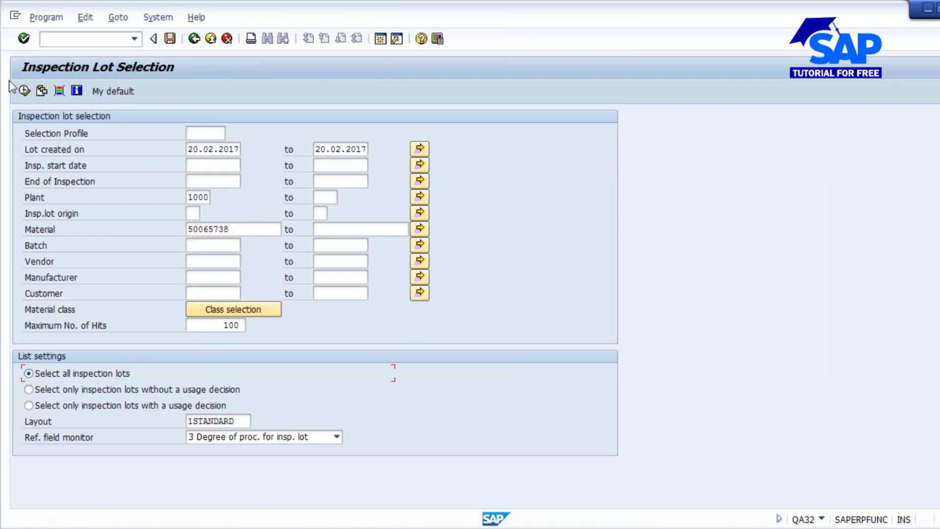
click(24, 91)
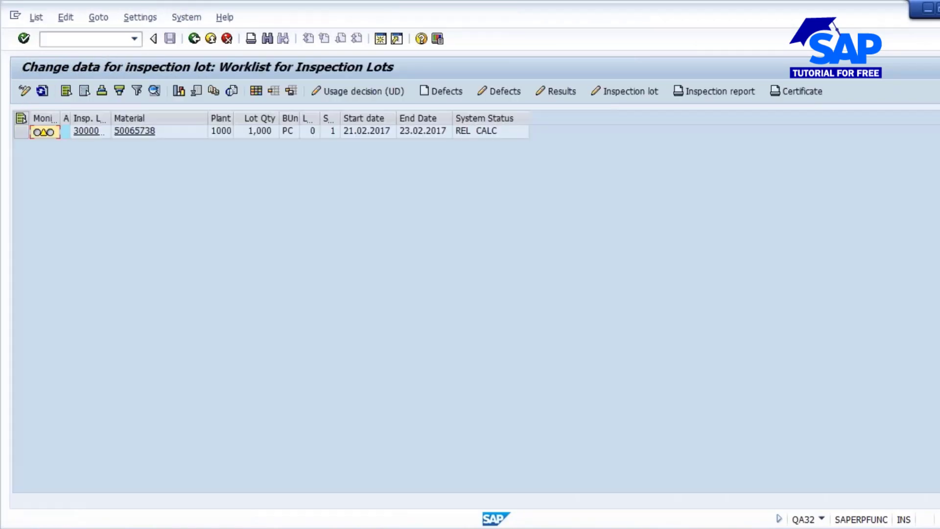
drag(110, 116, 148, 113)
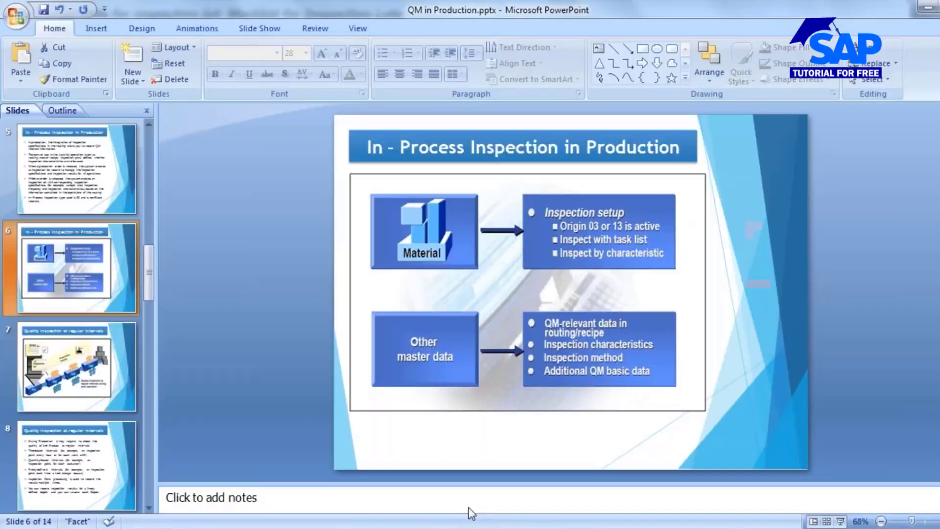
- Switch to the QM in Production presentation in PowerPoint and view the overview slide
scroll(63, 233, up, 3)
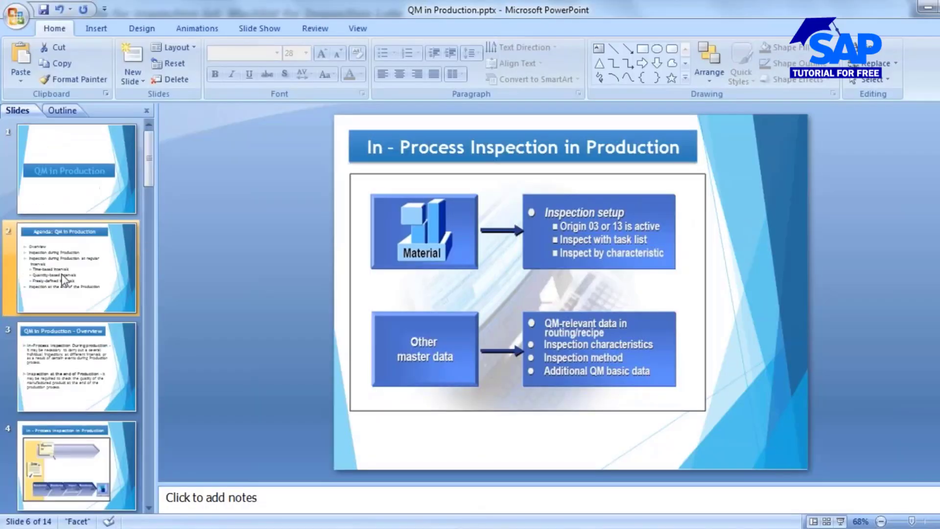
click(74, 372)
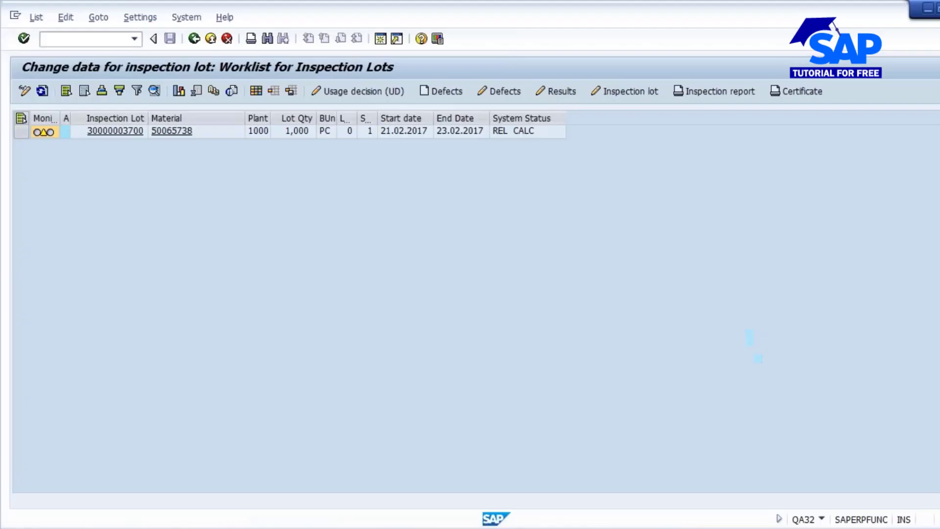
- Switch back to the SAP worklist and open results recording for the lot's operation 0020 Filling & Capping
click(22, 135)
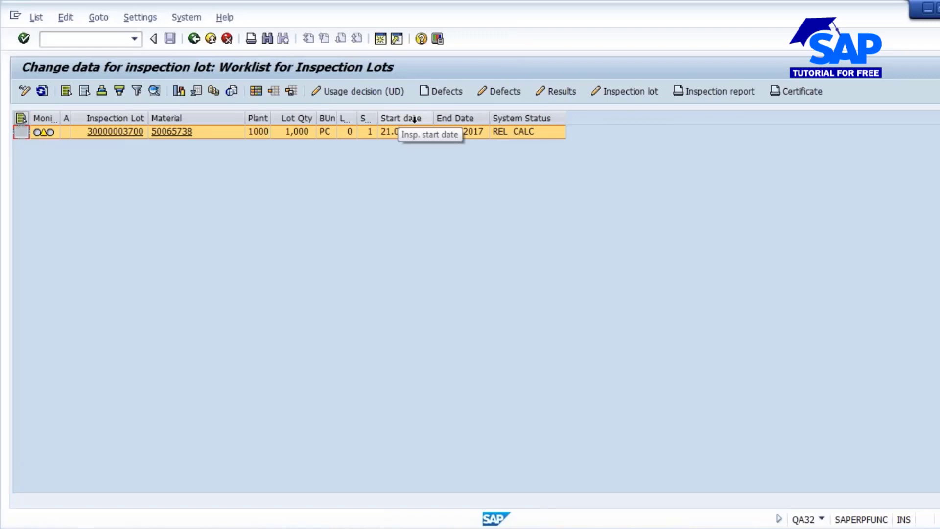
click(563, 92)
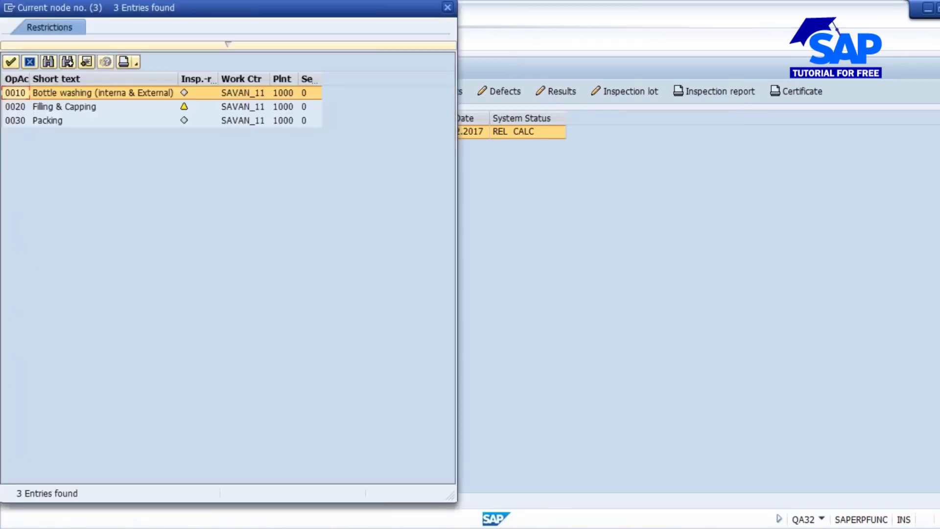
drag(220, 7, 498, 53)
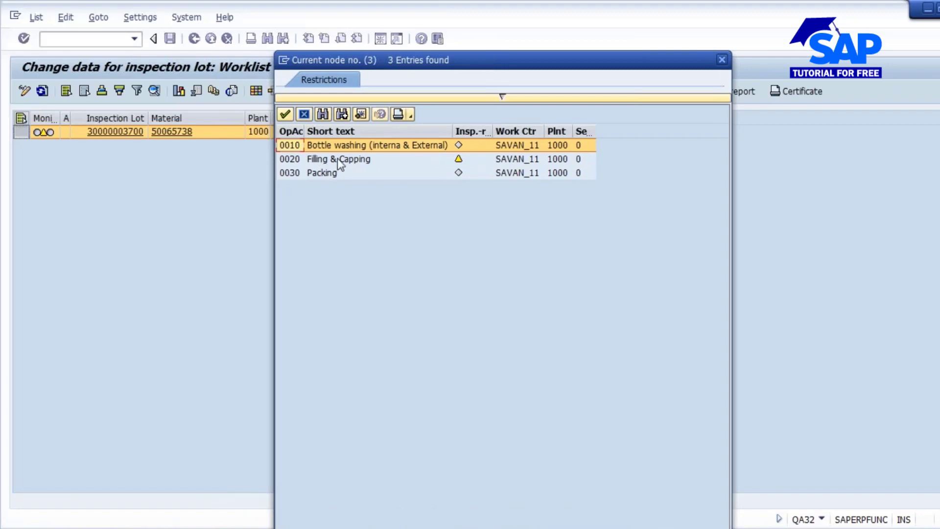
click(350, 160)
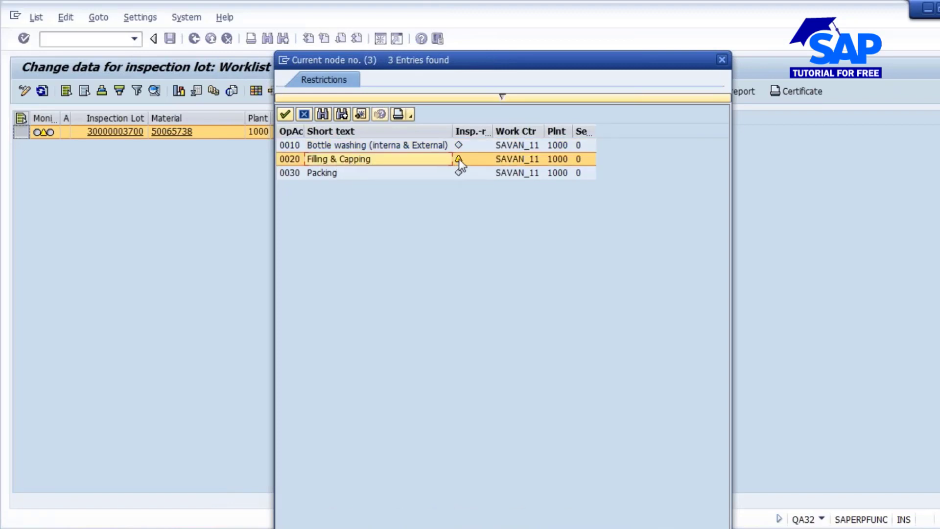
double_click(345, 161)
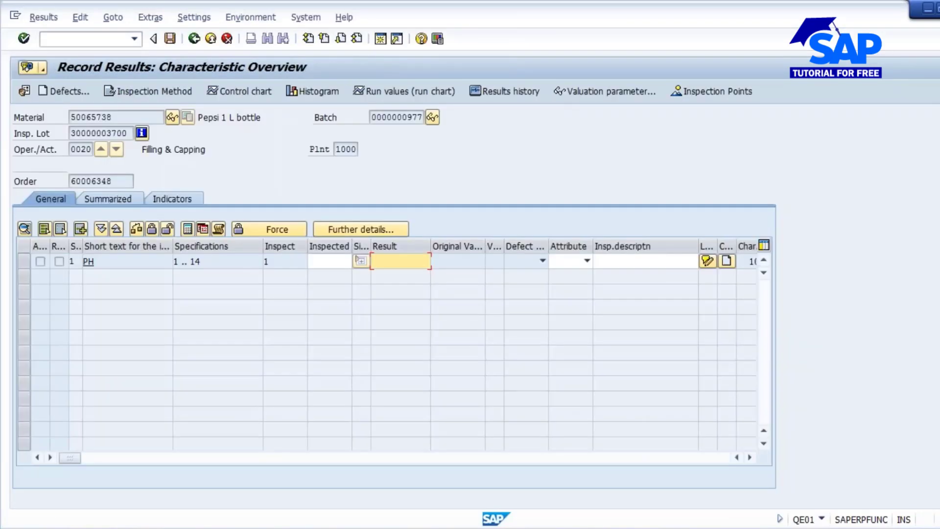
- Record 8 as the result for the PH characteristic and save the inspection results
click(329, 262)
text(8)
key(Return)
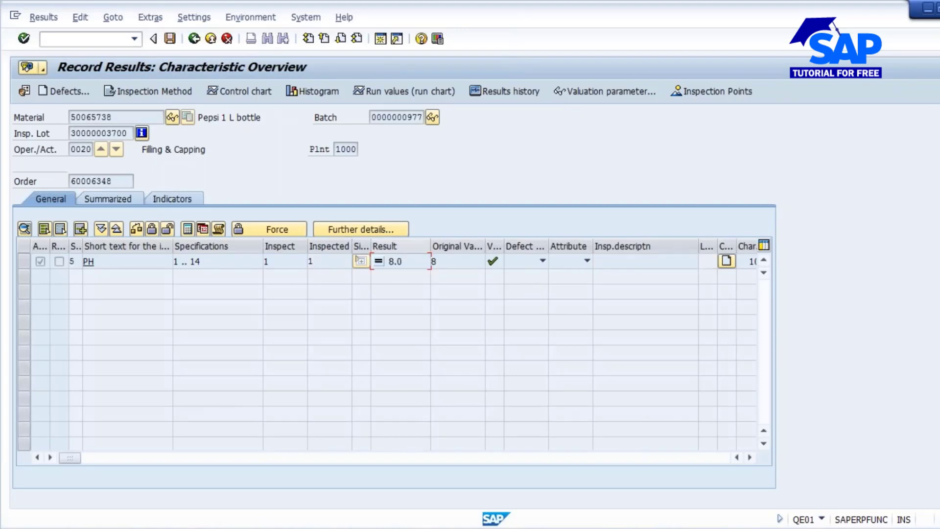
click(76, 261)
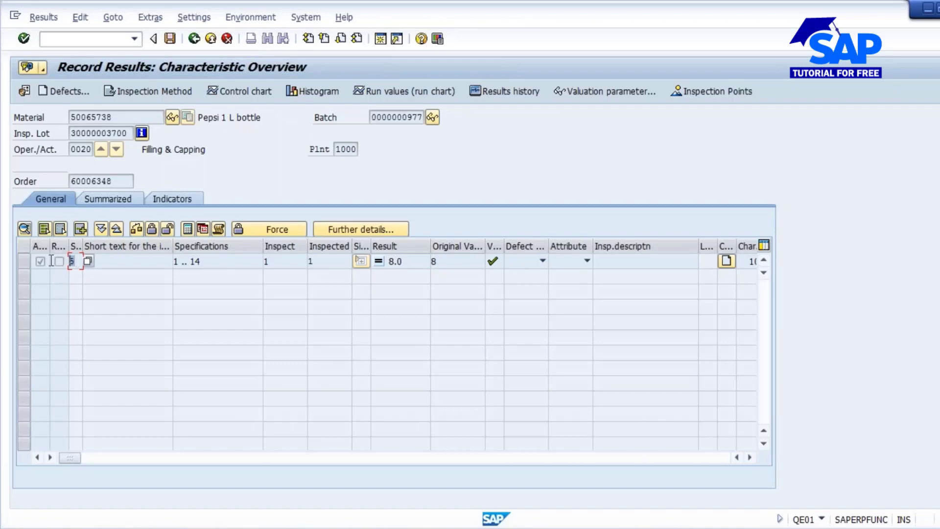
click(170, 38)
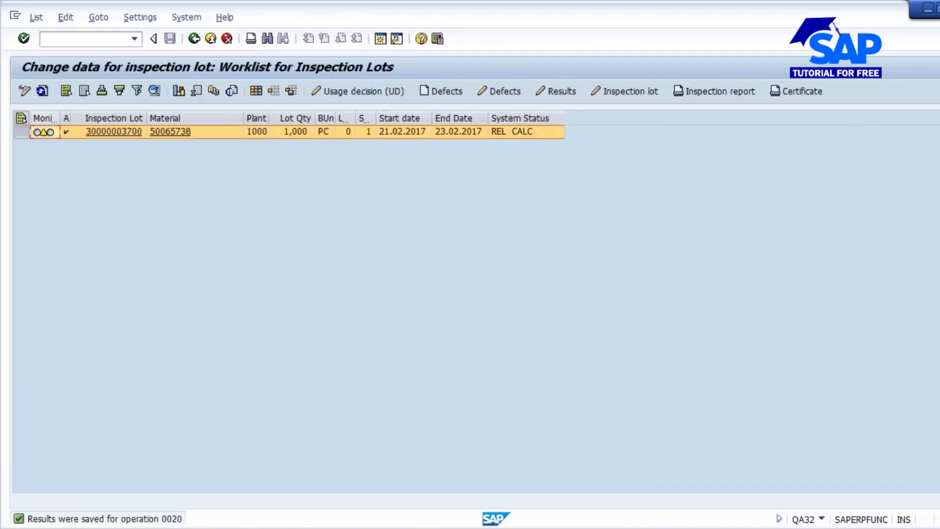
- Refresh the inspection lot worklist and open usage decision recording for the Pepsi 1 L bottle lot, acknowledging the open order information
click(43, 91)
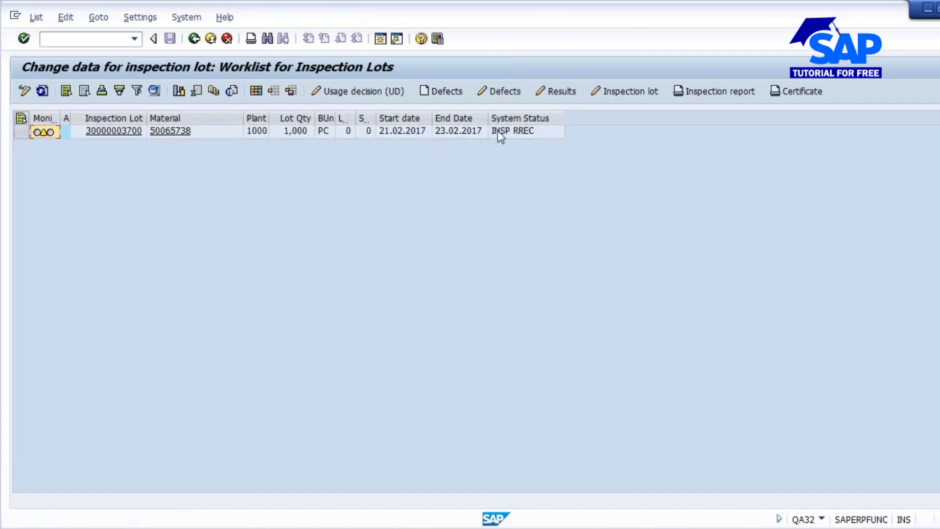
click(20, 132)
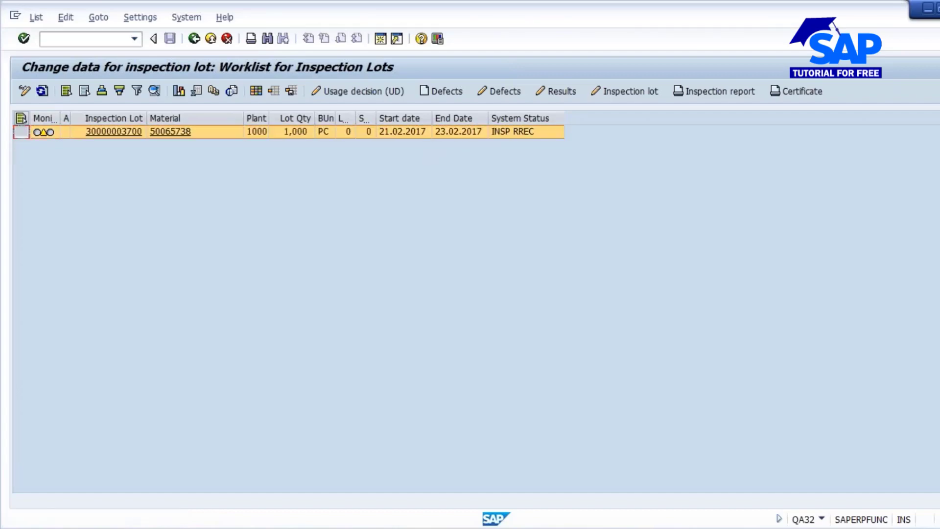
click(364, 91)
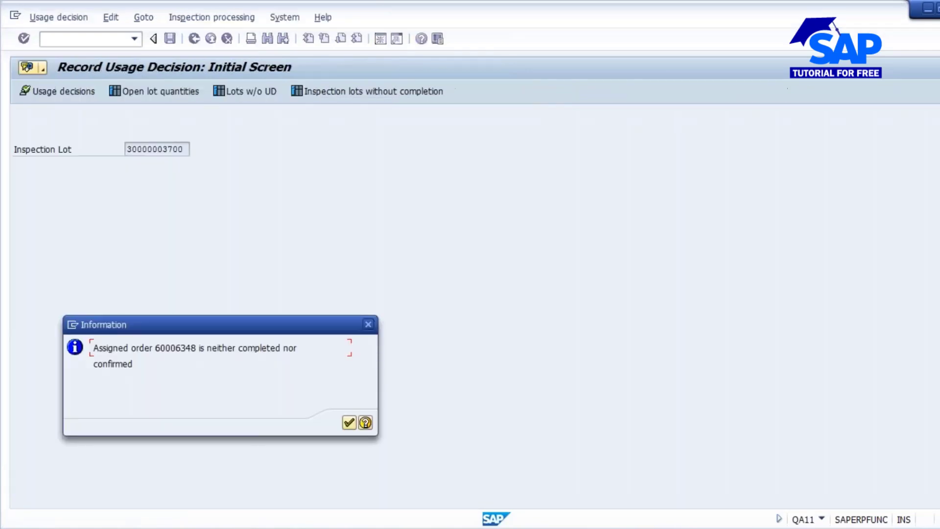
click(348, 422)
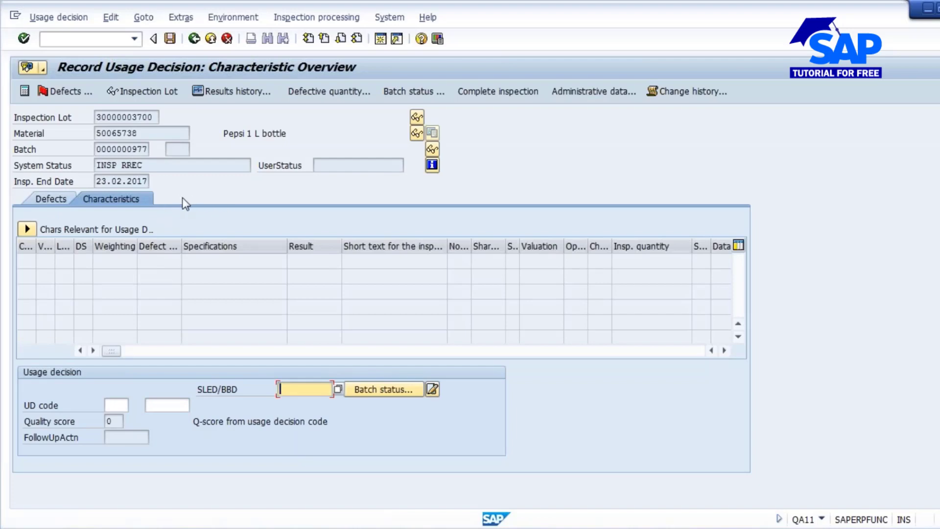
- Set the lot's usage decision code to A Accept from group 01, save the decision and refresh the worklist
click(113, 405)
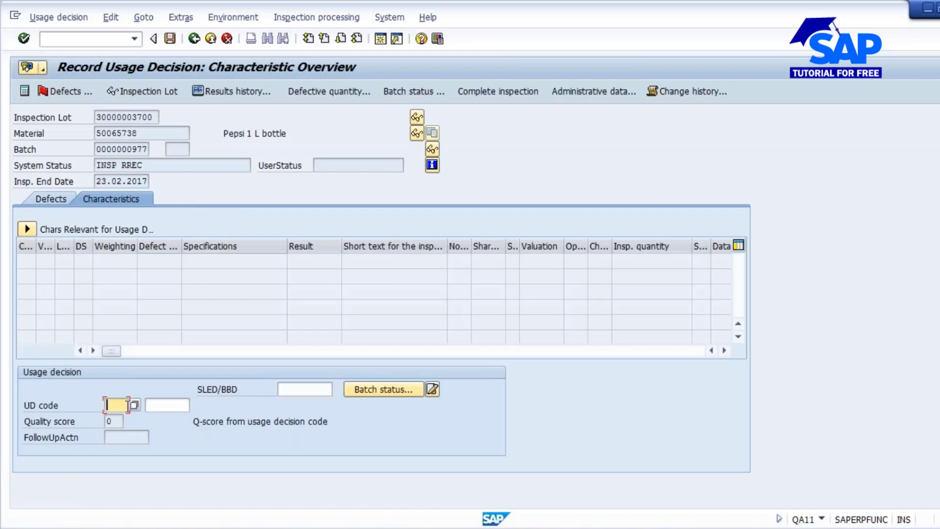
key(F4)
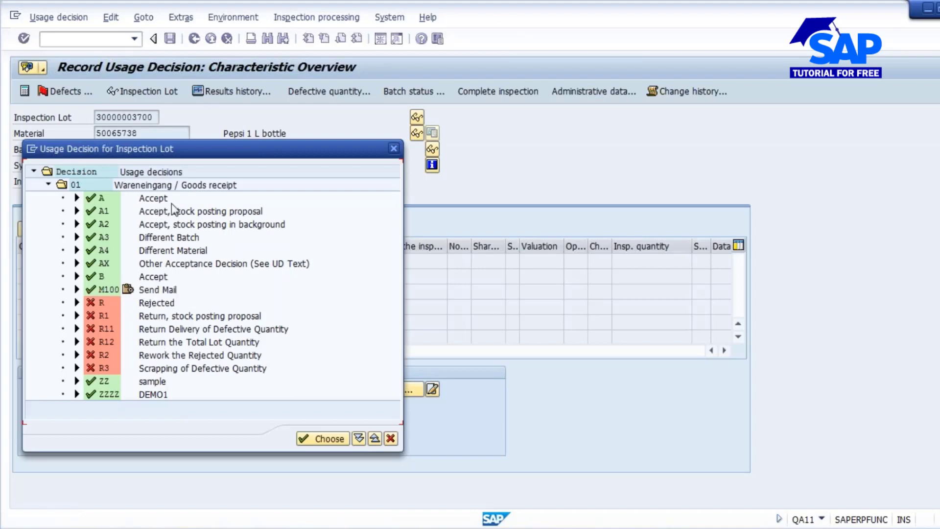
click(145, 200)
double_click(146, 201)
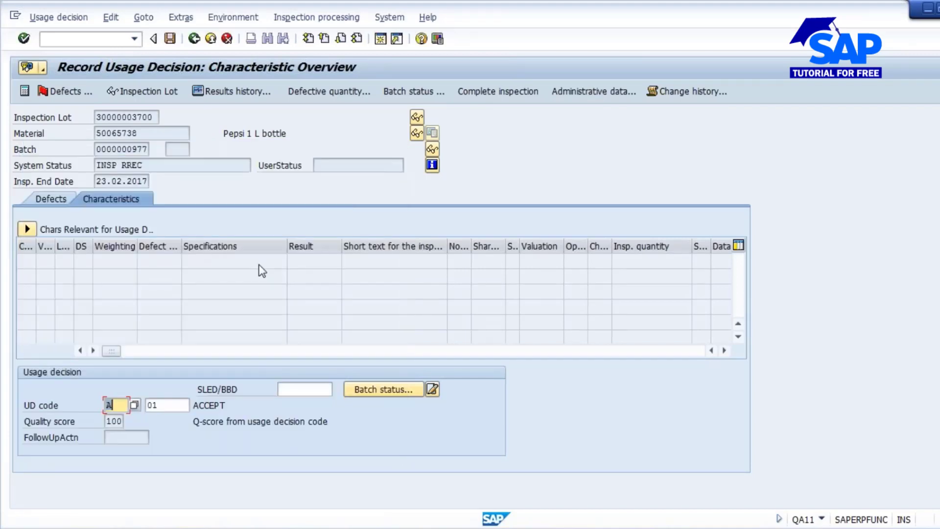
click(170, 39)
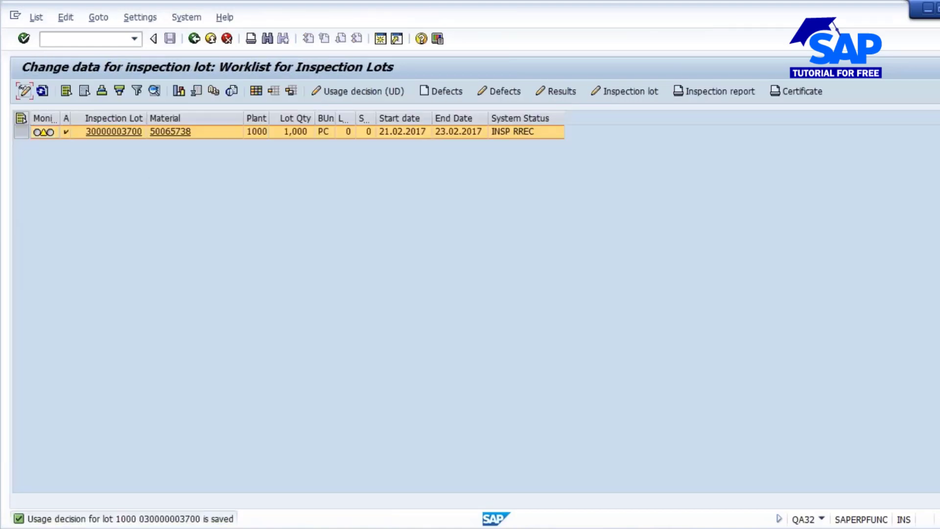
click(42, 90)
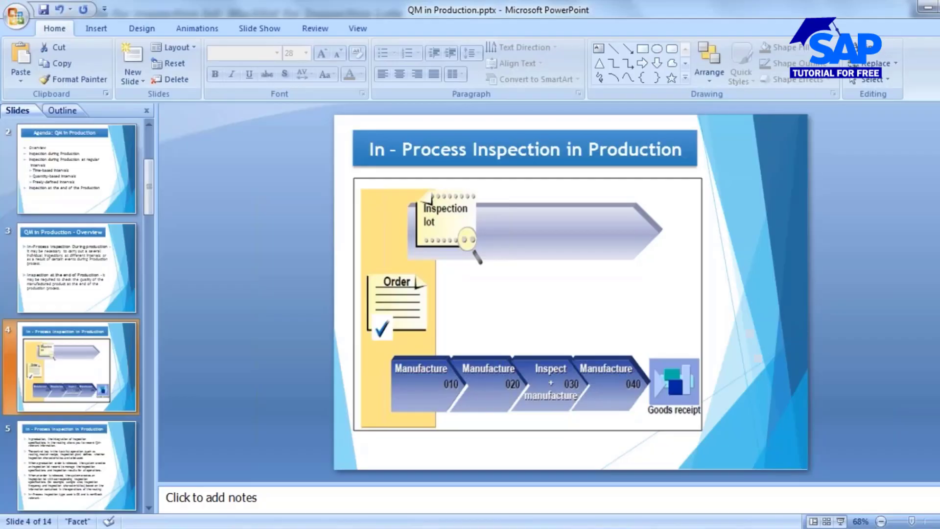
- Switch to the QM in Production presentation in PowerPoint and view slide 7, Quality Inspection at regular intervals
scroll(61, 404, down, 5)
scroll(61, 404, up, 2)
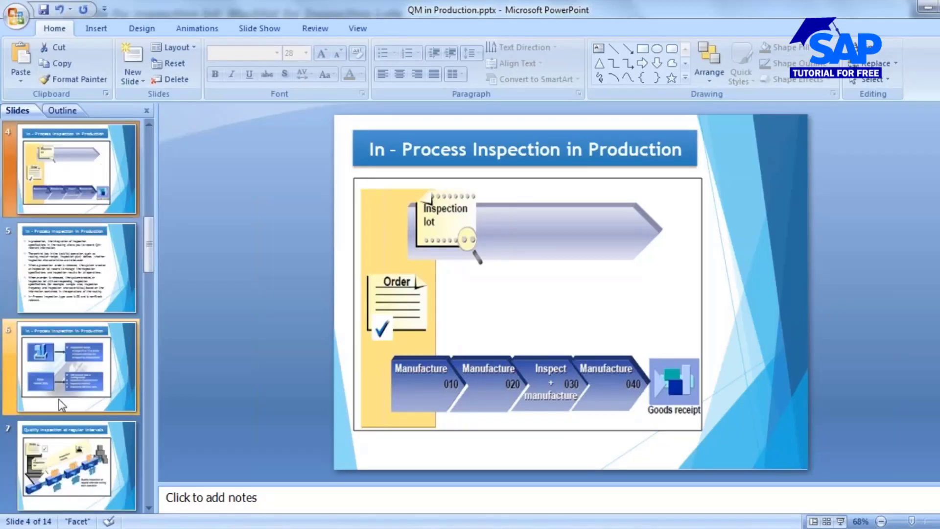
scroll(74, 384, down, 1)
click(72, 373)
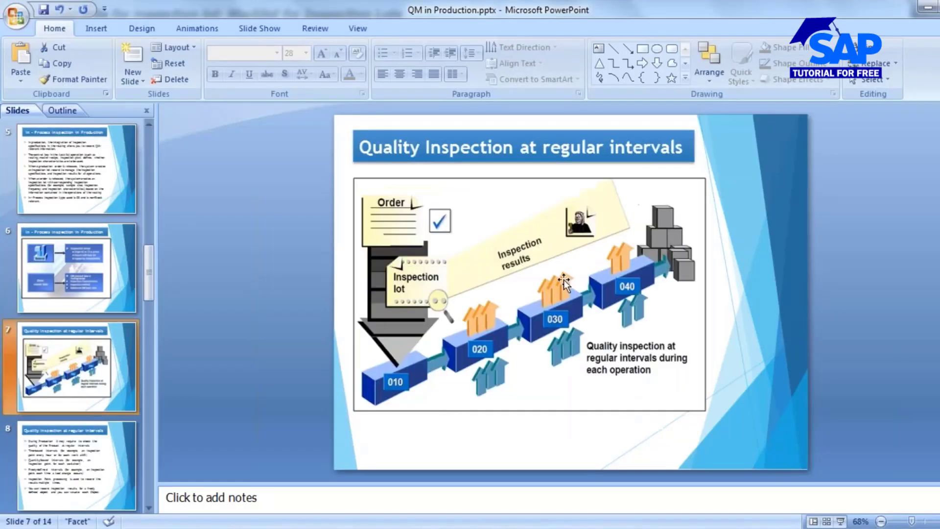
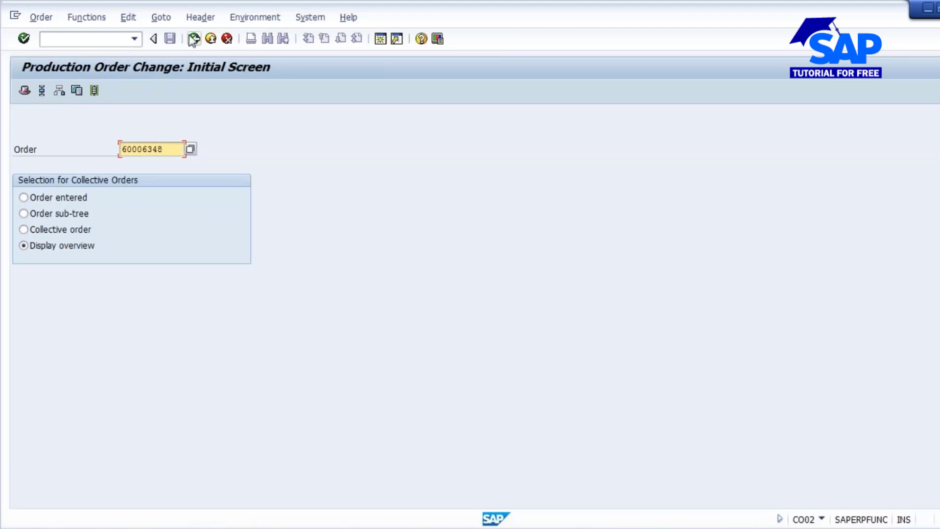
- Leave the production order and open the routing of material 50065738 in plant 1000 for changing with transaction CA02
click(194, 39)
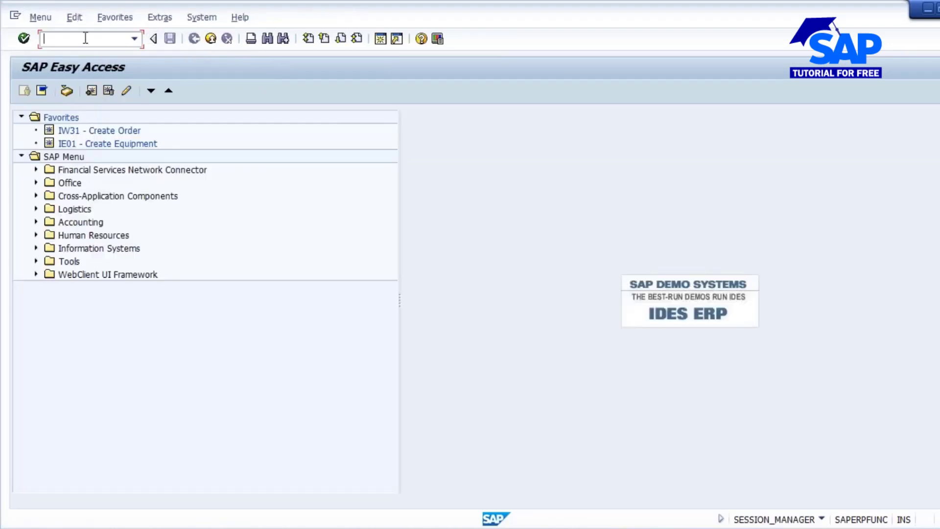
text(ca02)
key(Return)
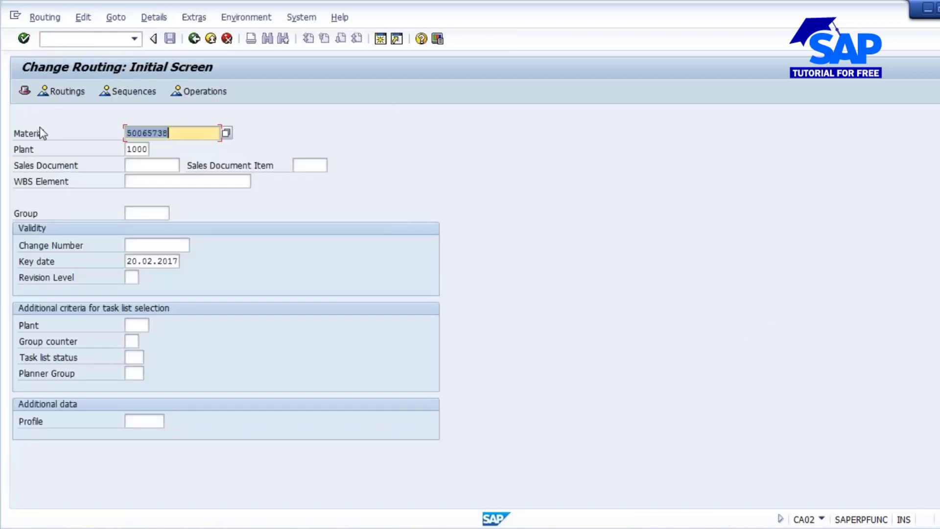
key(Return)
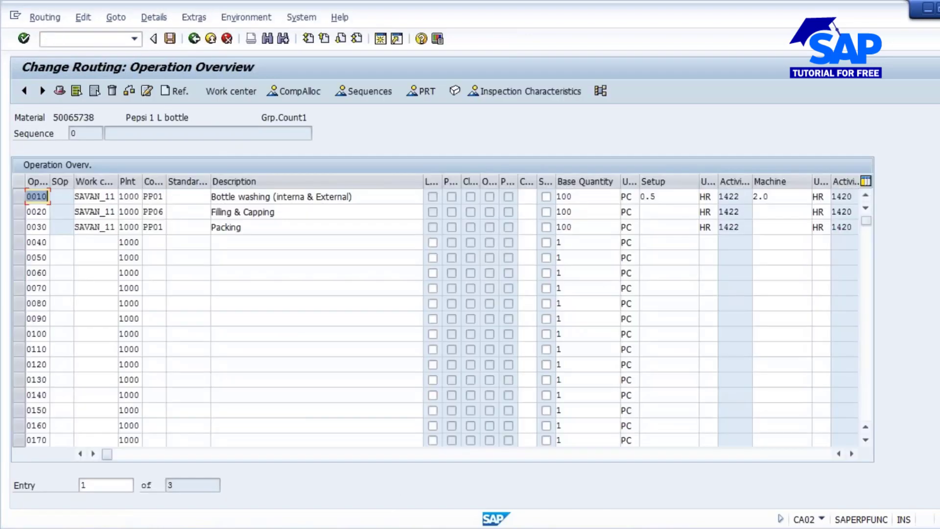
click(161, 212)
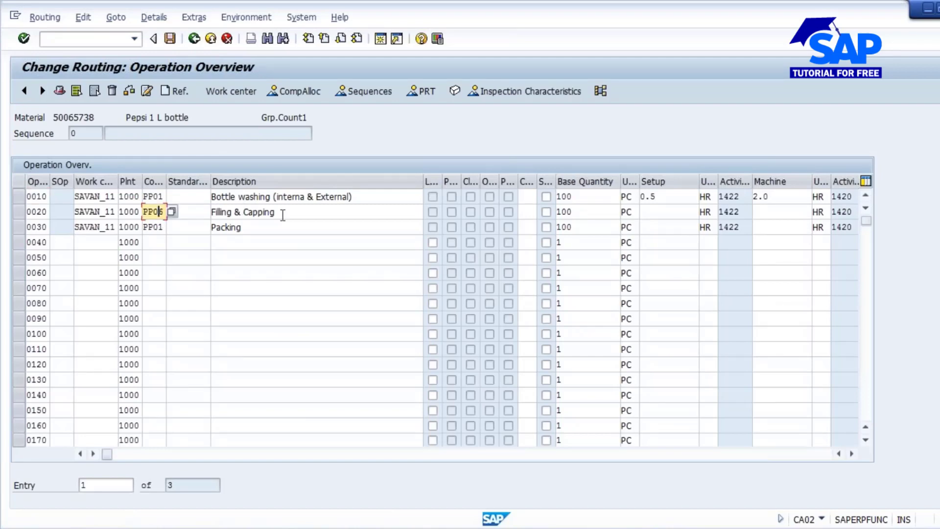
drag(296, 213, 190, 215)
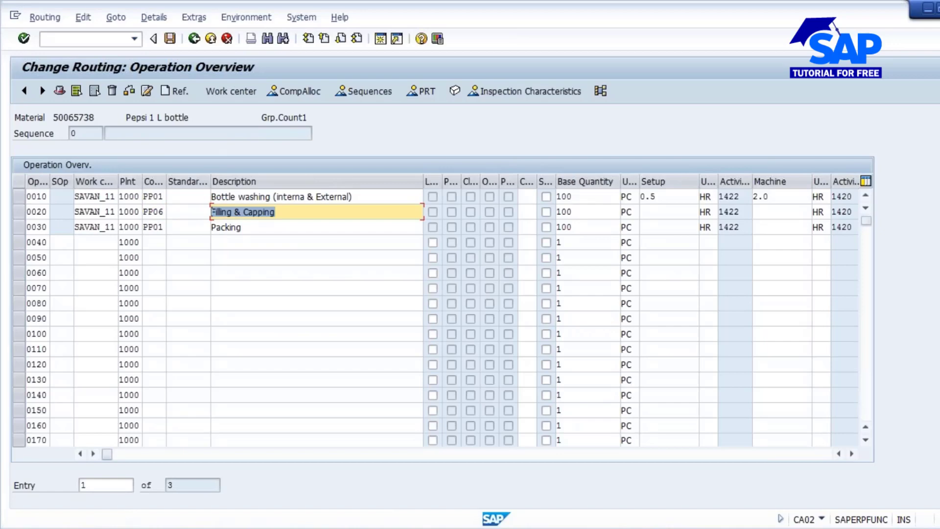
- In the routing header details, set the inspection points to 150, Generated insp. point; quantity or time
click(59, 93)
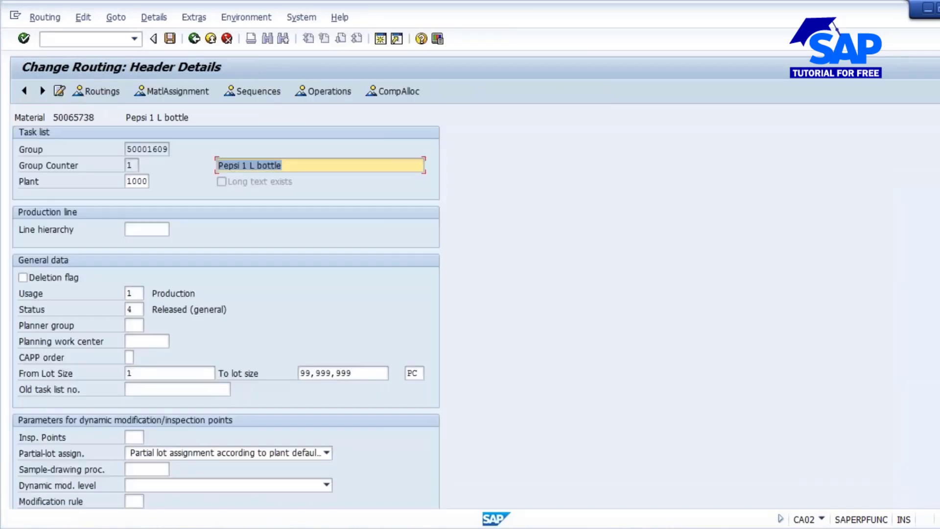
scroll(557, 348, down, 5)
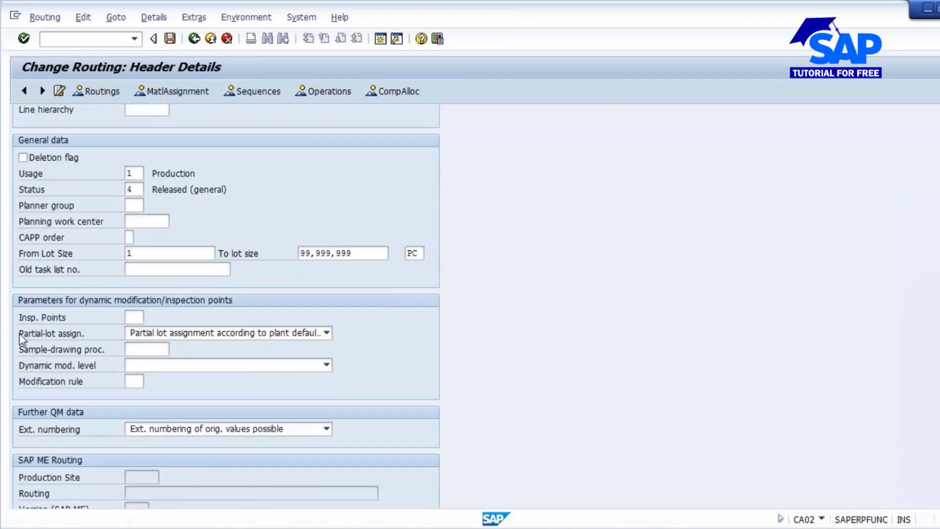
click(138, 317)
click(152, 317)
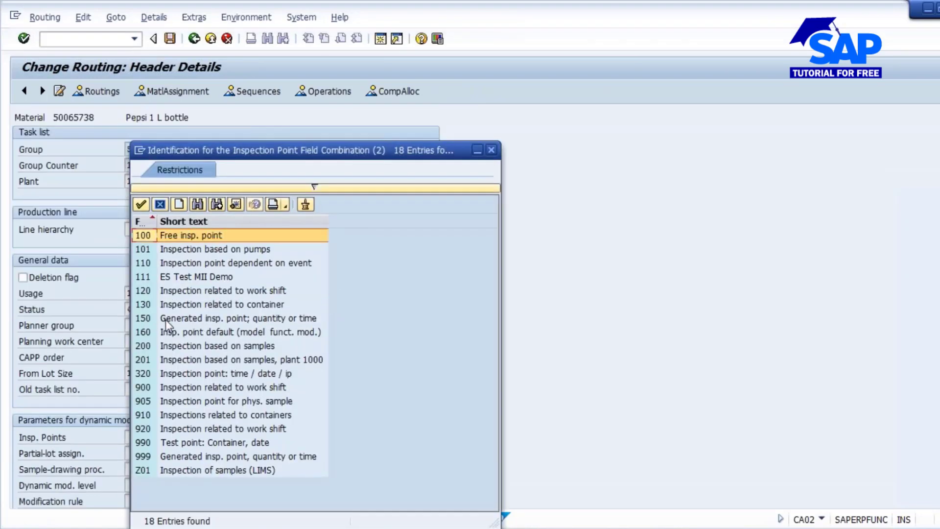
click(227, 319)
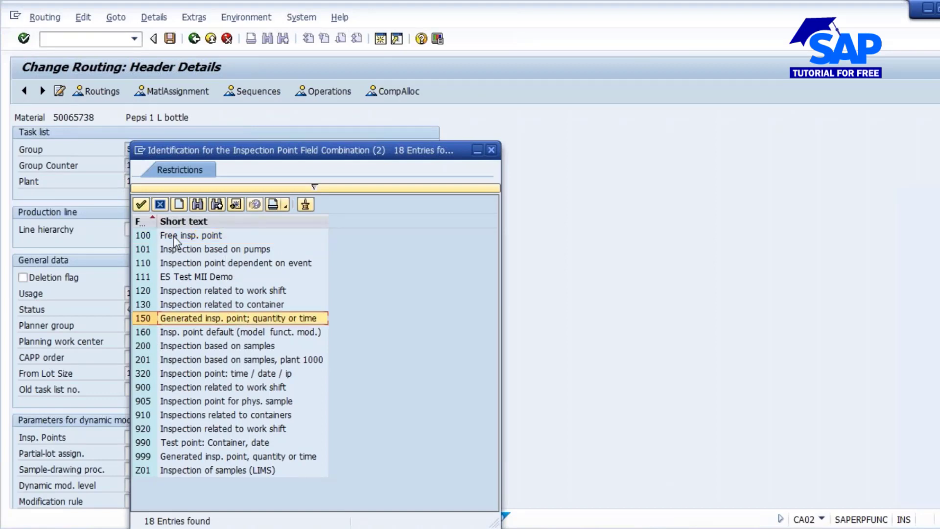
click(190, 235)
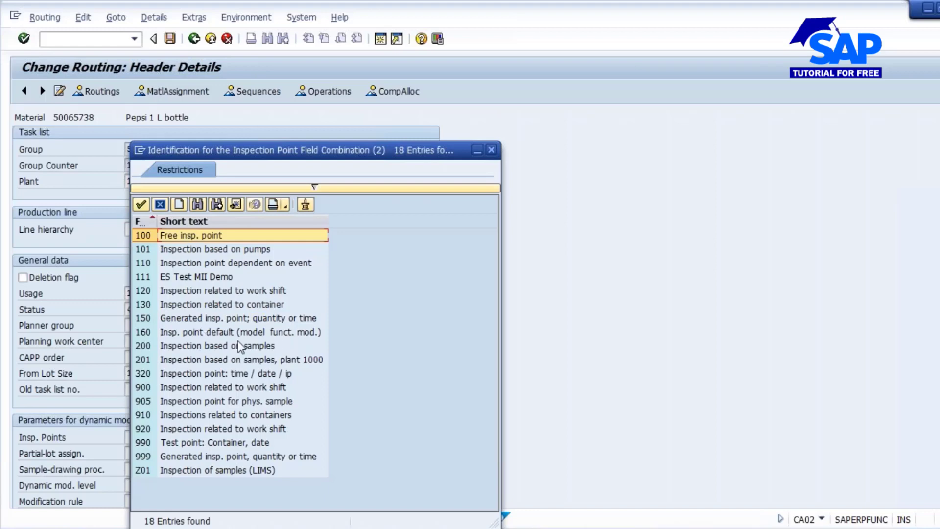
double_click(208, 319)
key(Return)
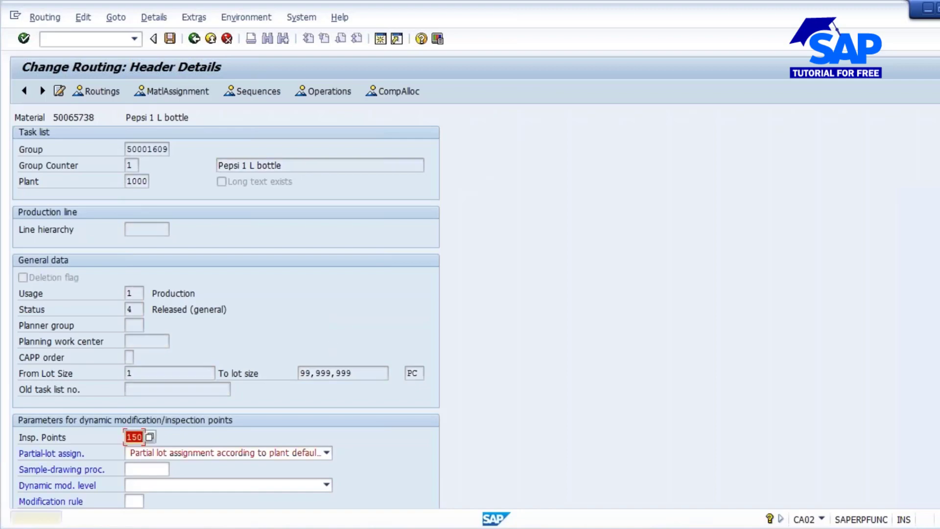
key(Return)
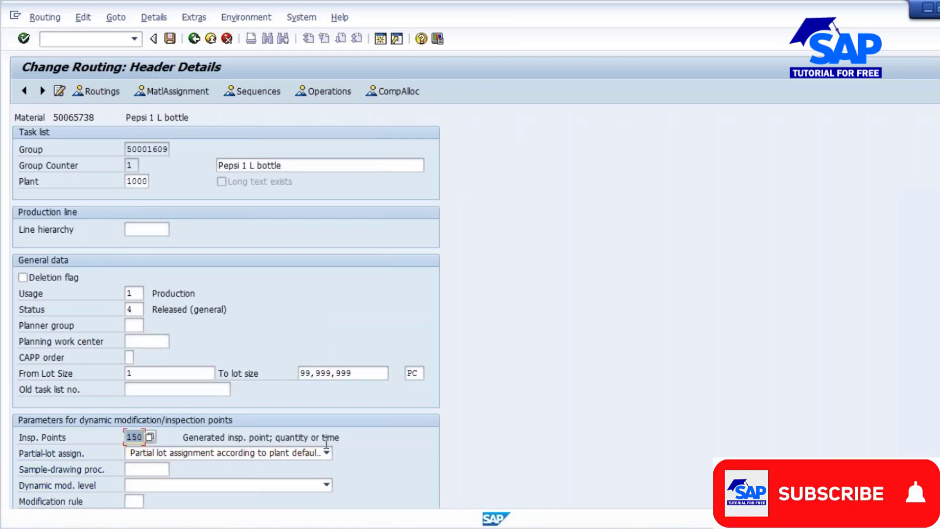
- Return to the operation overview and set the setup time to 1 for Filling & Capping and 0.5 for Packing
click(331, 91)
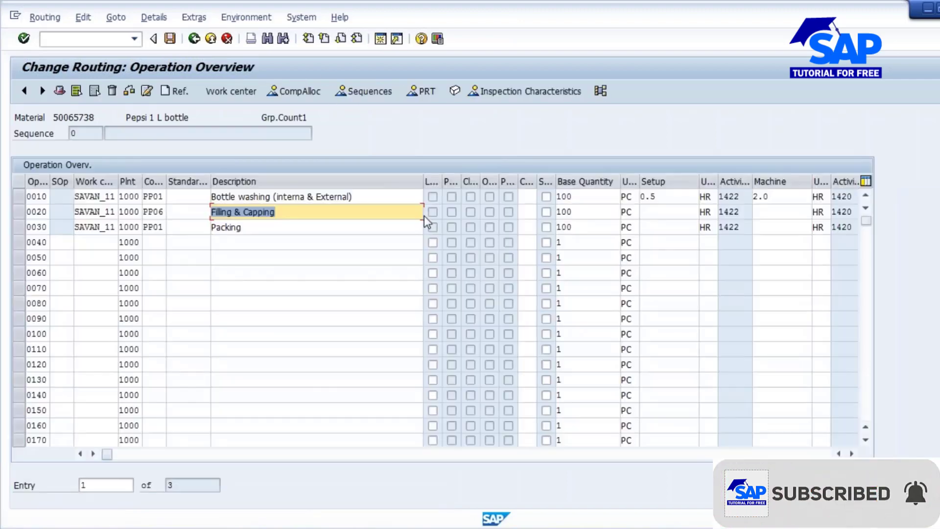
click(650, 213)
text(1)
click(652, 226)
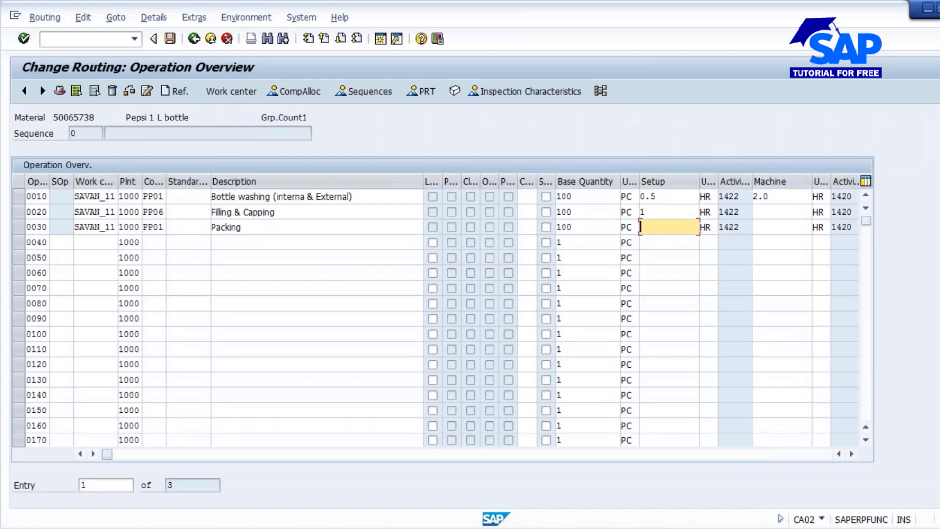
text(0.5)
- Set the Filling & Capping operation's machine time to 6.0 and its labor time to 12
drag(423, 181, 362, 183)
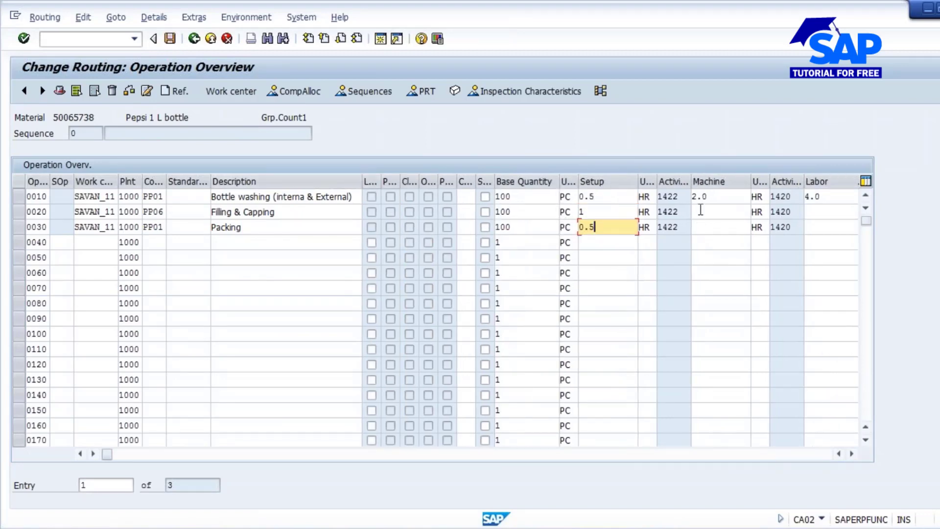
click(700, 210)
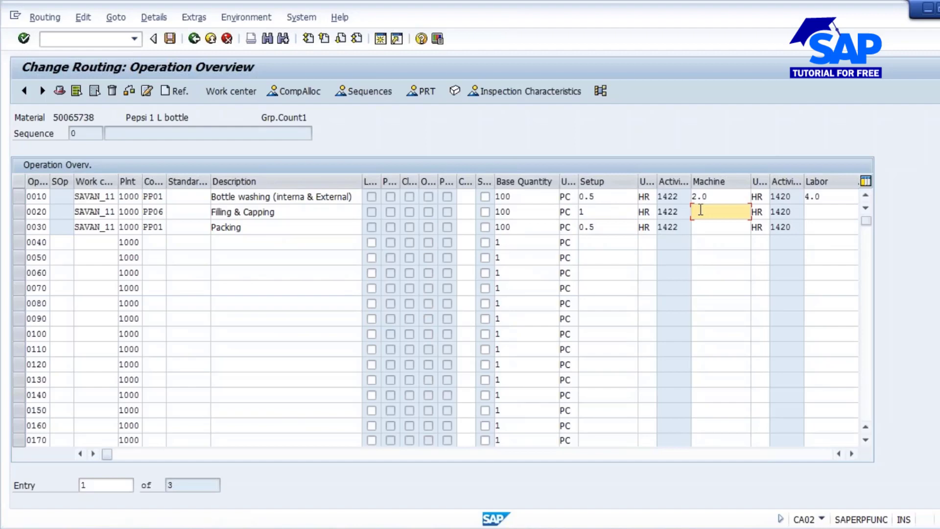
text(6.0)
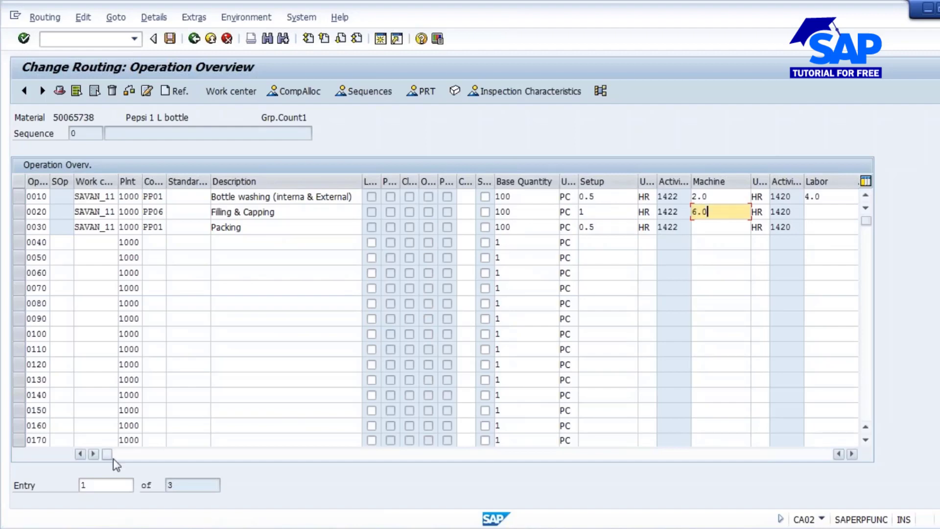
drag(106, 455, 233, 458)
click(471, 212)
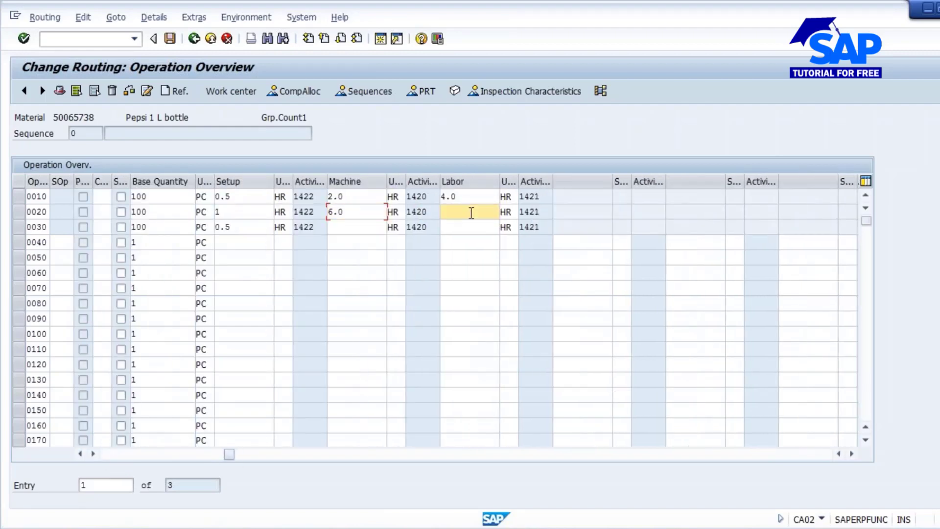
text(2)
key(BackSpace)
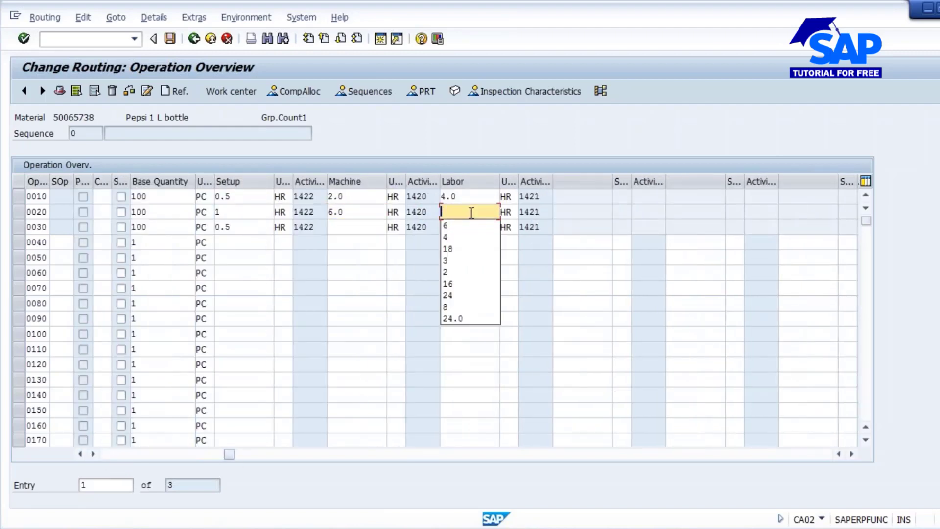
text(12)
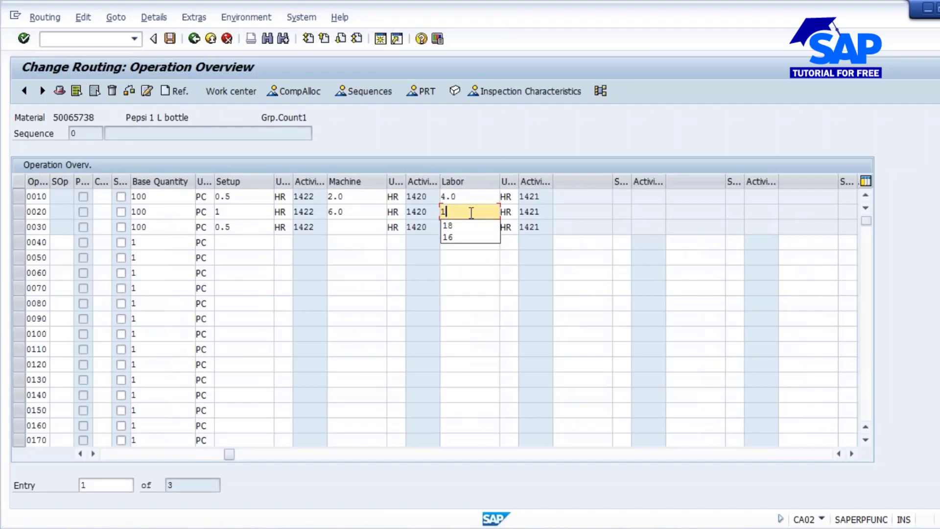
- Set the Packing operation's machine time to 3.0 and its labor time to 6.0
click(342, 228)
text(3.0)
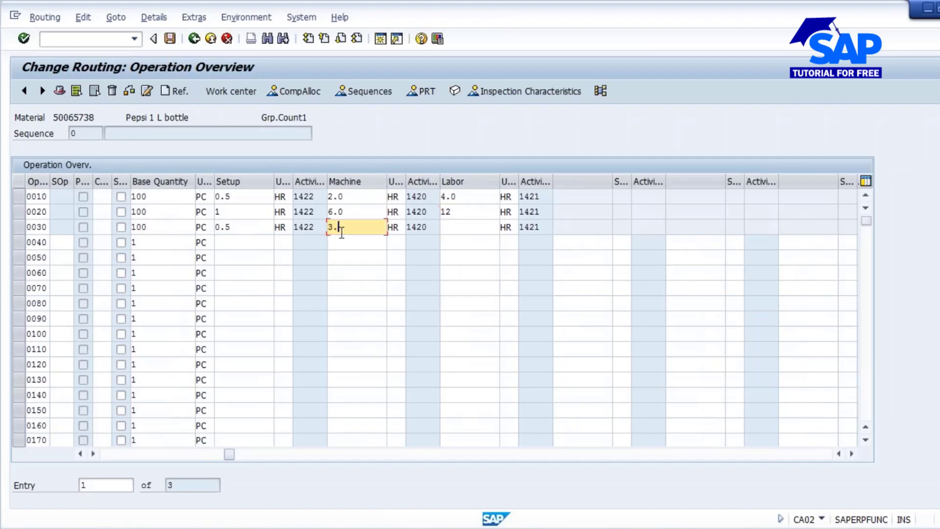
click(467, 226)
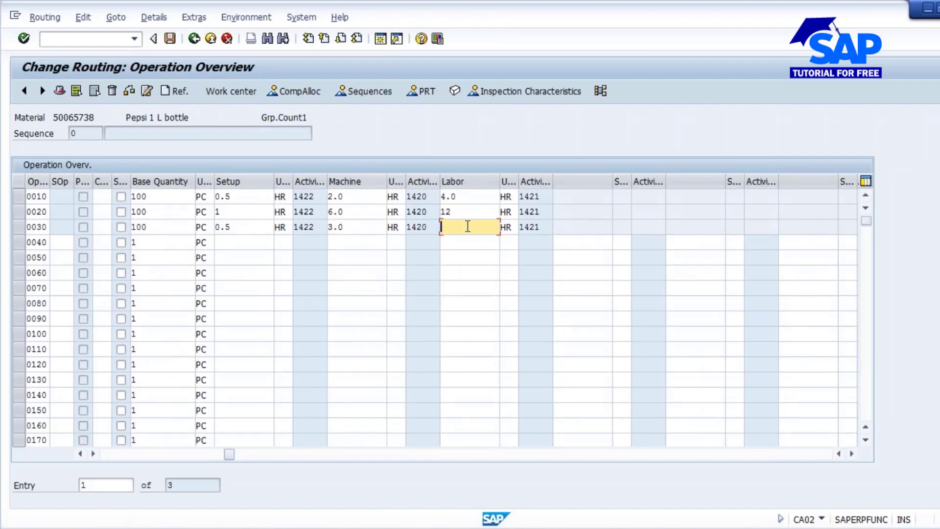
text(6.0)
key(Return)
drag(229, 454, 107, 454)
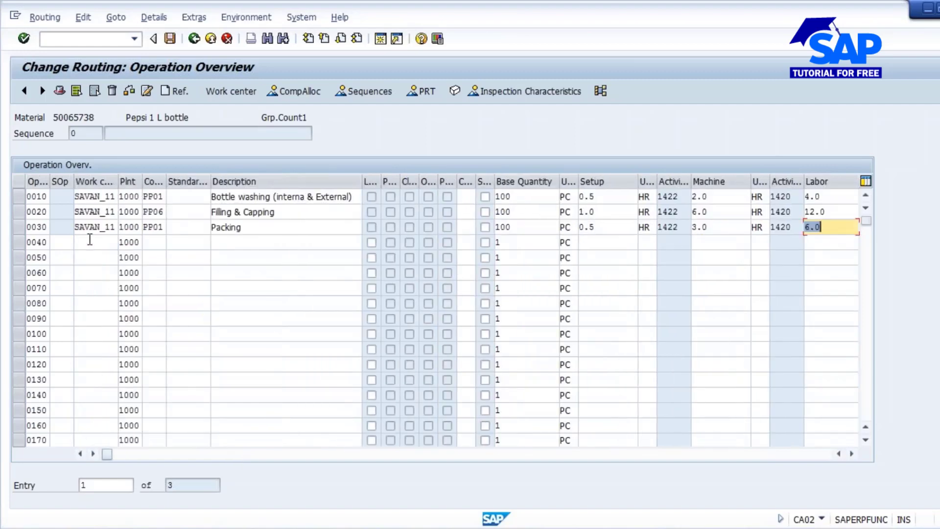
- In the inspection characteristics of operation 0020 Filling & Capping, set the PH characteristic's sampling procedure to FIXED1
click(19, 211)
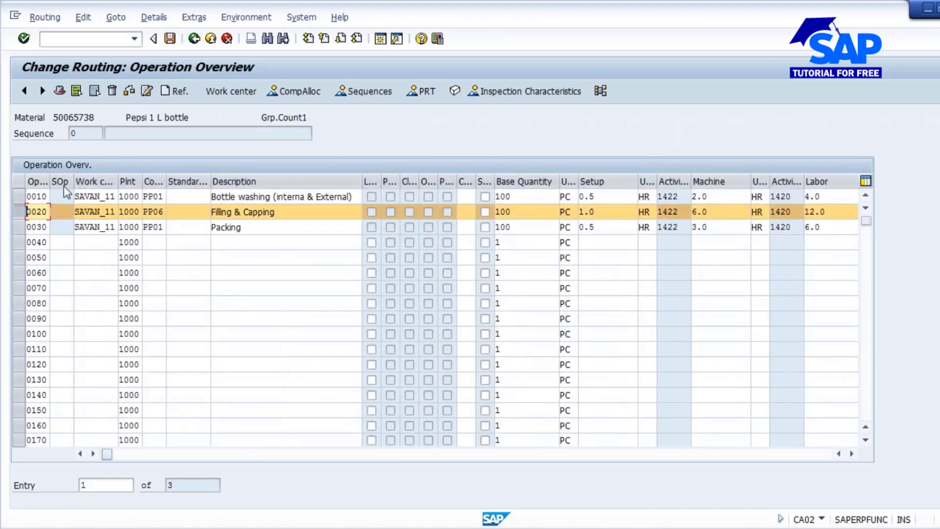
click(505, 91)
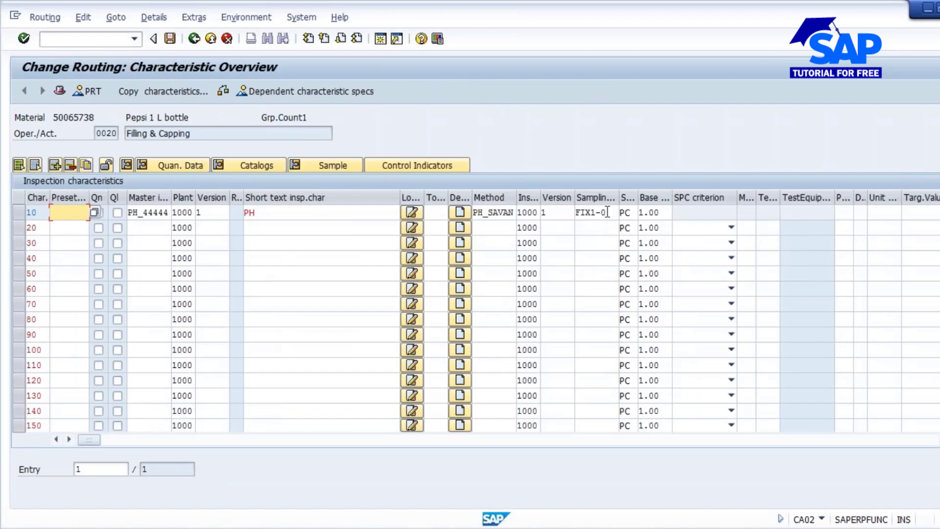
click(607, 212)
click(625, 212)
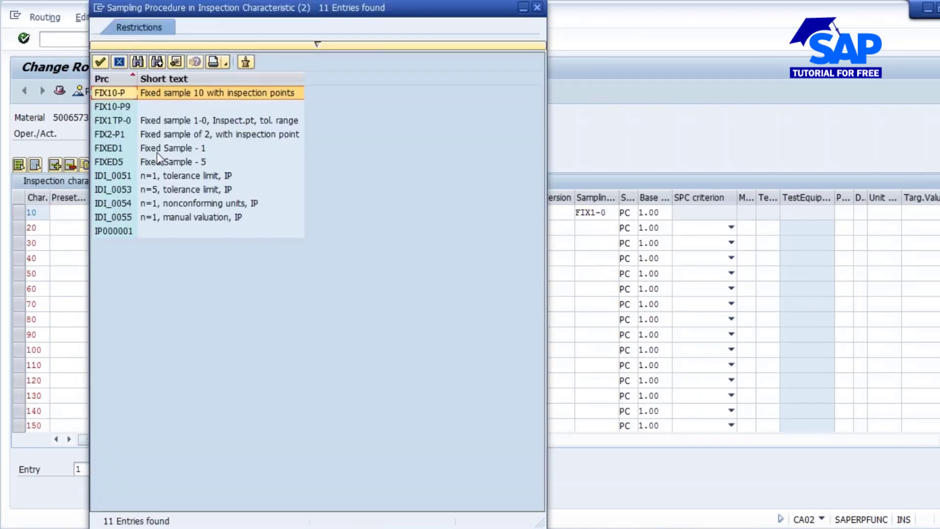
double_click(169, 148)
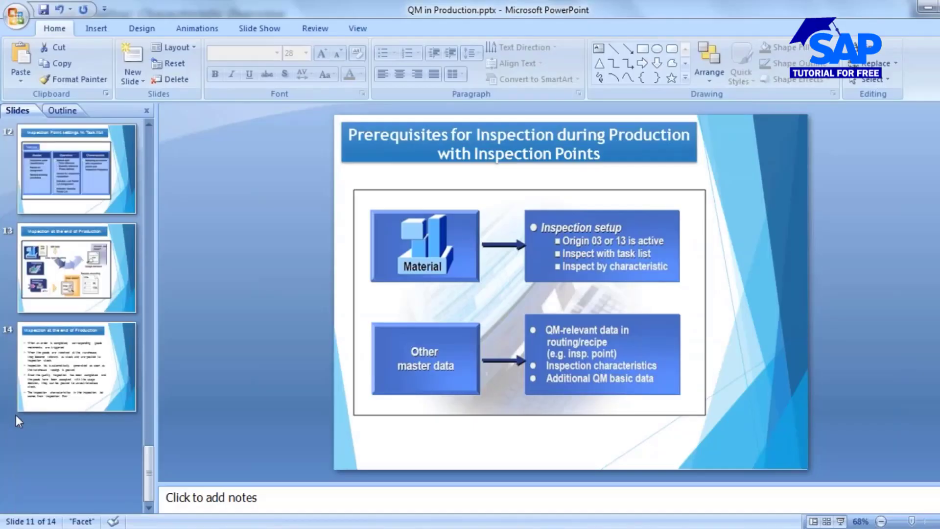
- Switch to the PowerPoint presentation and review slide 7 on quality inspection at regular intervals
scroll(29, 406, up, 6)
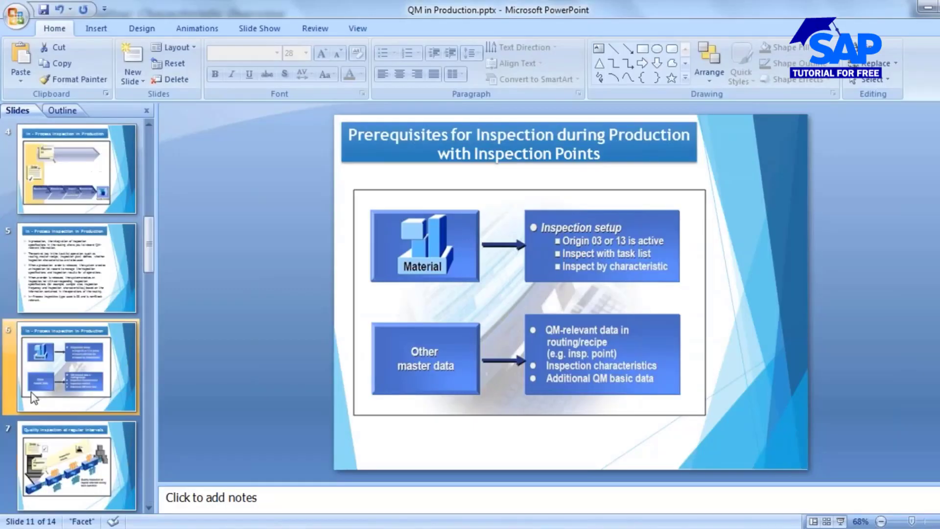
click(41, 468)
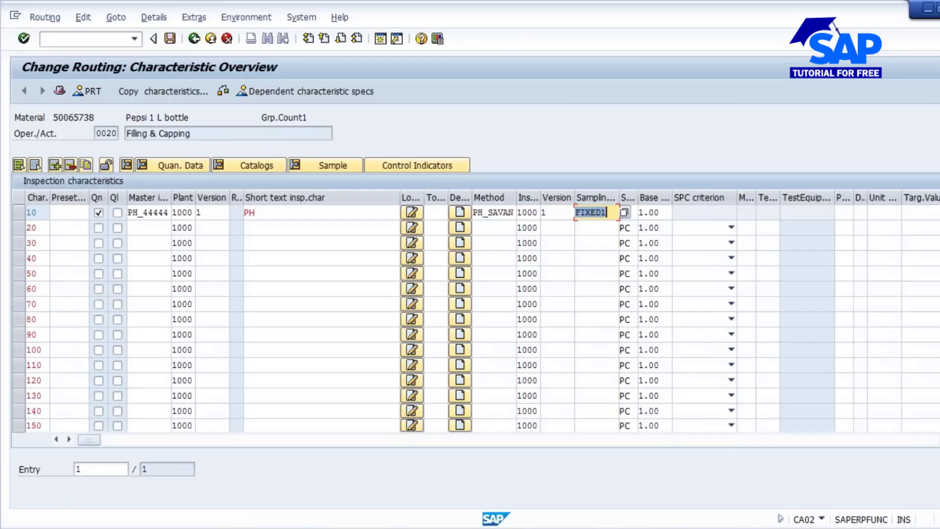
- Return to the operation overview and open the details of operation 0020 Filling & Capping at its inspection point settings
click(193, 39)
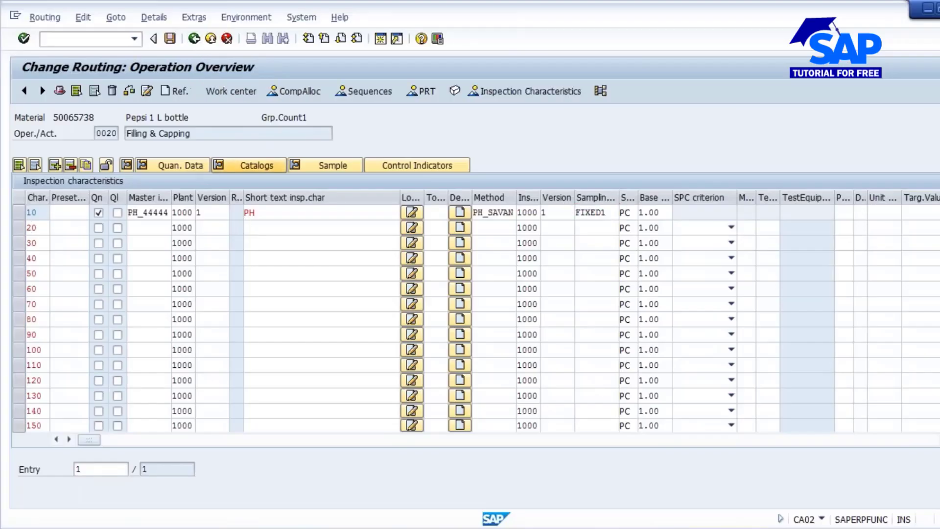
click(18, 211)
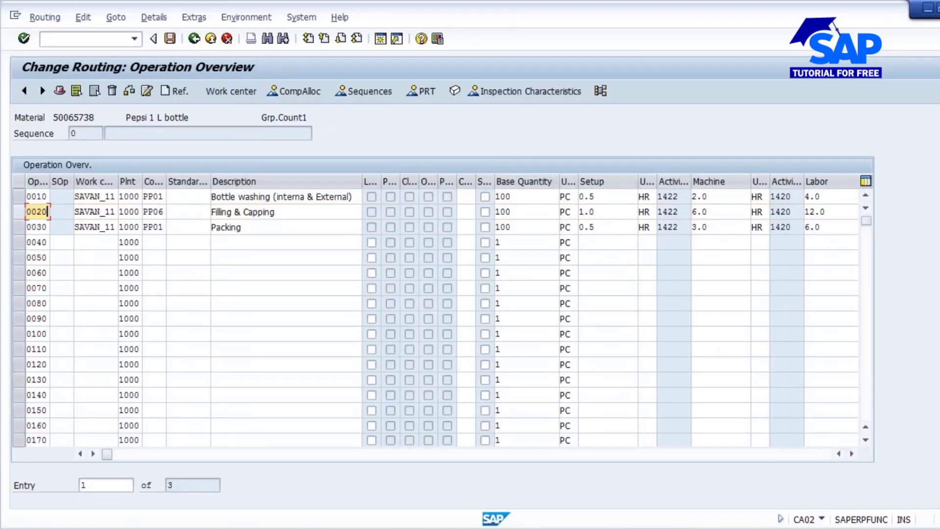
click(18, 211)
click(154, 18)
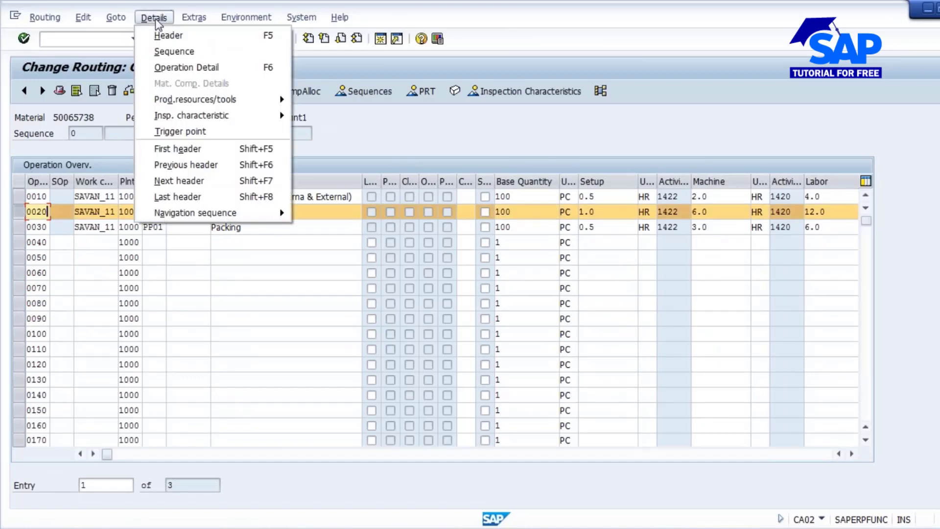
click(173, 69)
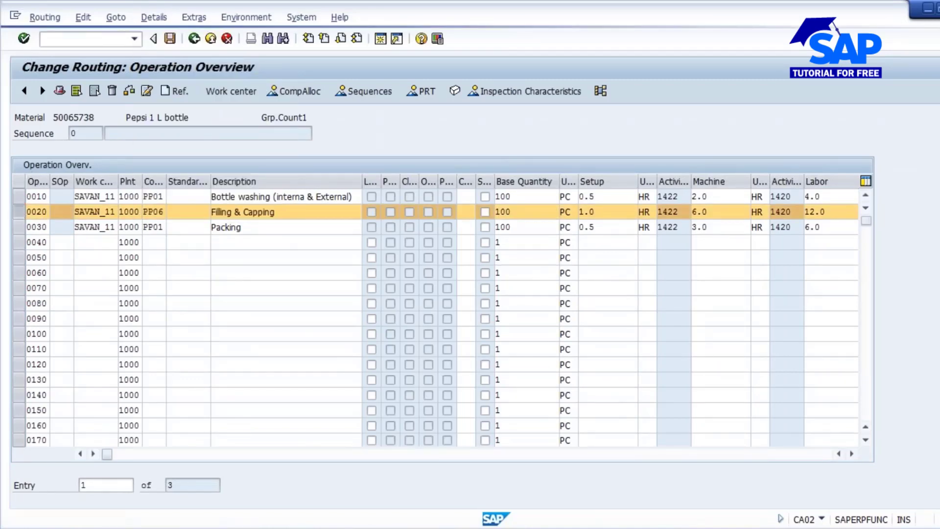
scroll(508, 403, down, 5)
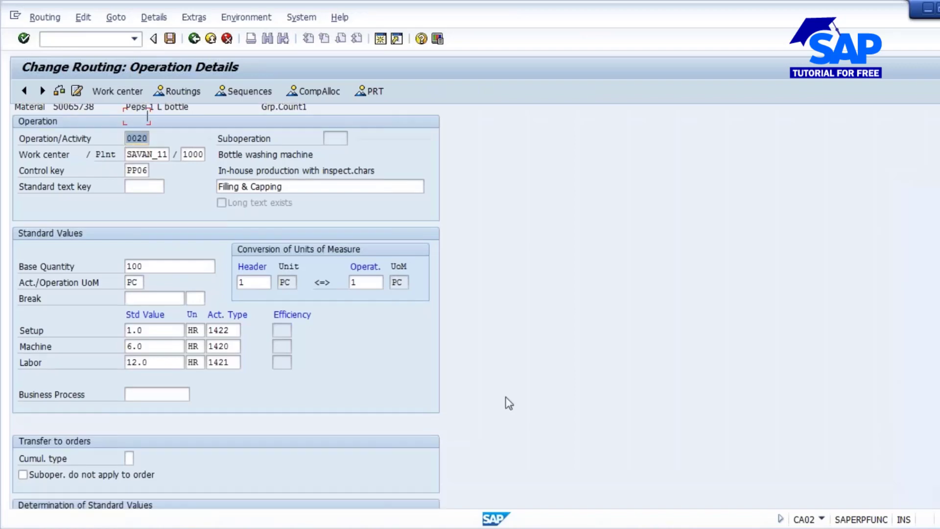
scroll(508, 402, down, 8)
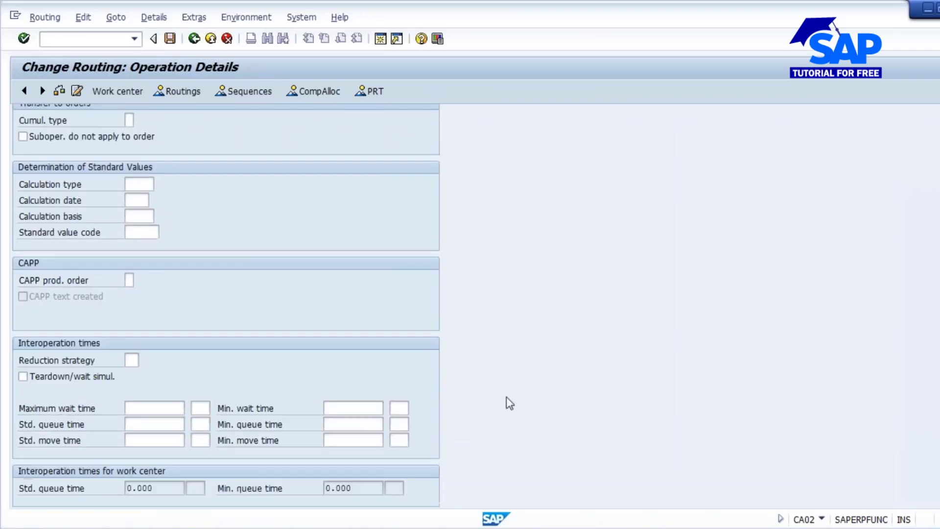
scroll(506, 403, down, 8)
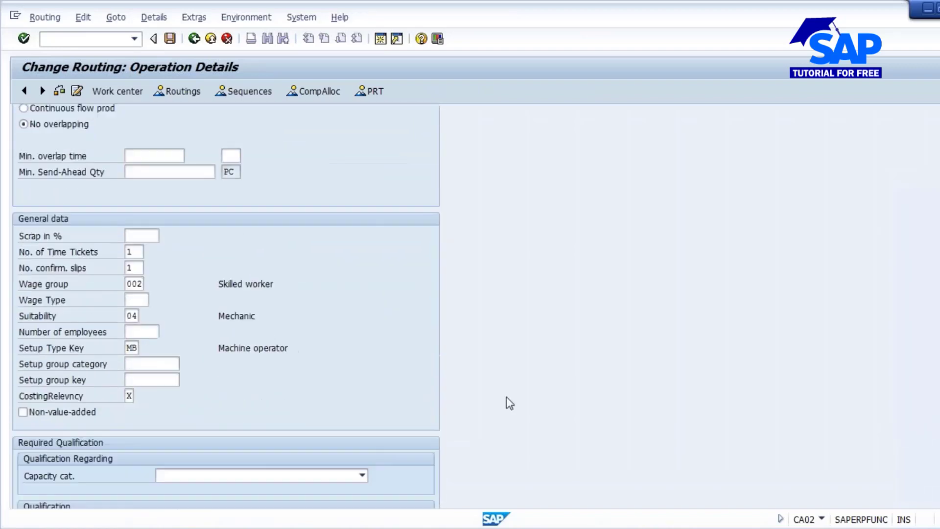
scroll(507, 402, down, 8)
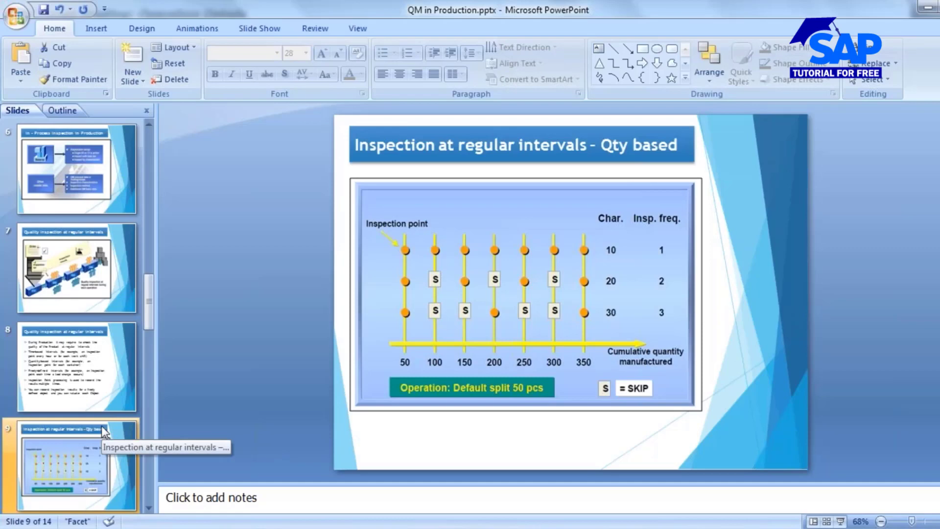
- Switch to the PowerPoint presentation and show slide 12, Inspection Point settings in Task list, as a slide show
click(64, 259)
scroll(73, 372, down, 3)
click(78, 402)
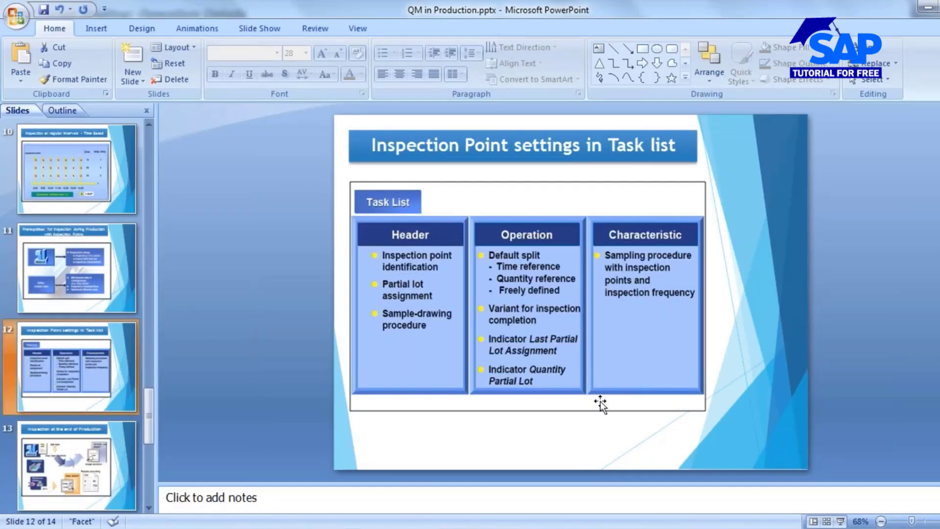
click(840, 521)
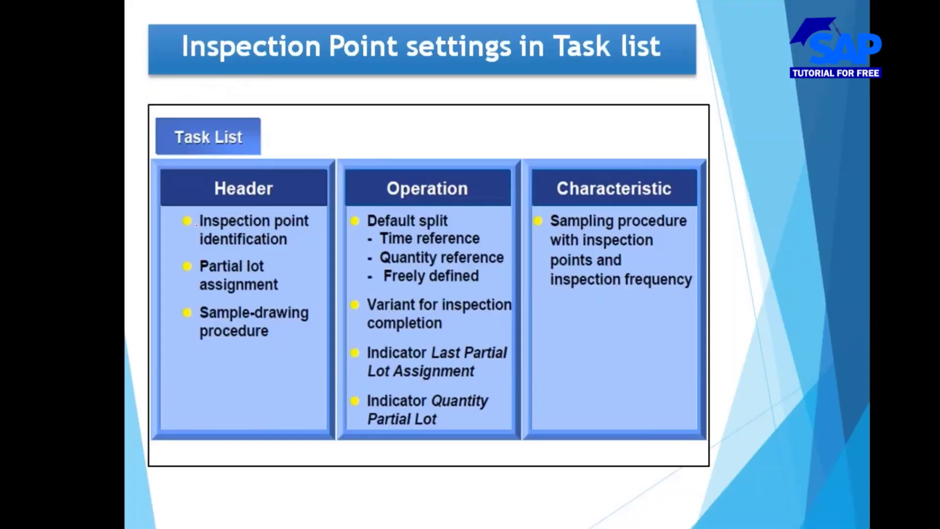
- Mark the inspection point identification and default split entries with the pen, erase the ink and end the slide show
mouse_move(196, 224)
mouse_down()
mouse_move(319, 222)
mouse_move(244, 213)
mouse_up()
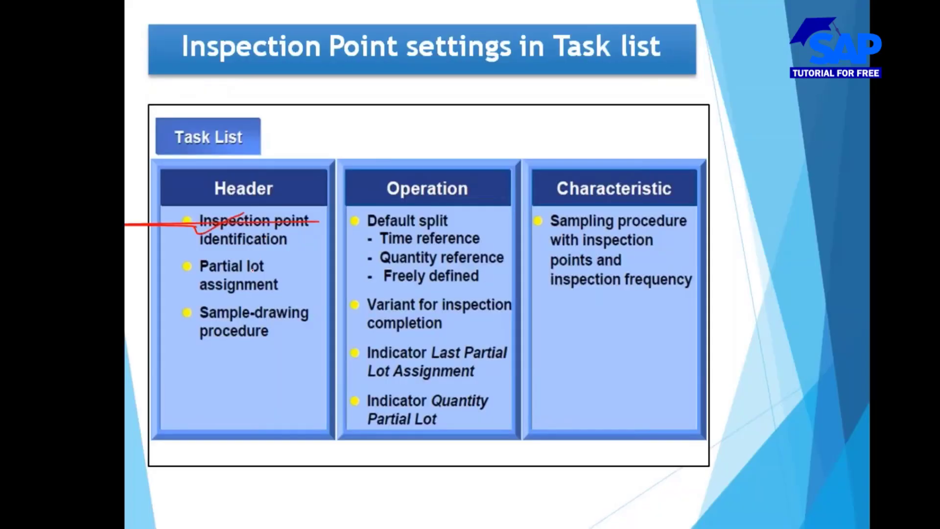
key(e)
drag(208, 247, 273, 214)
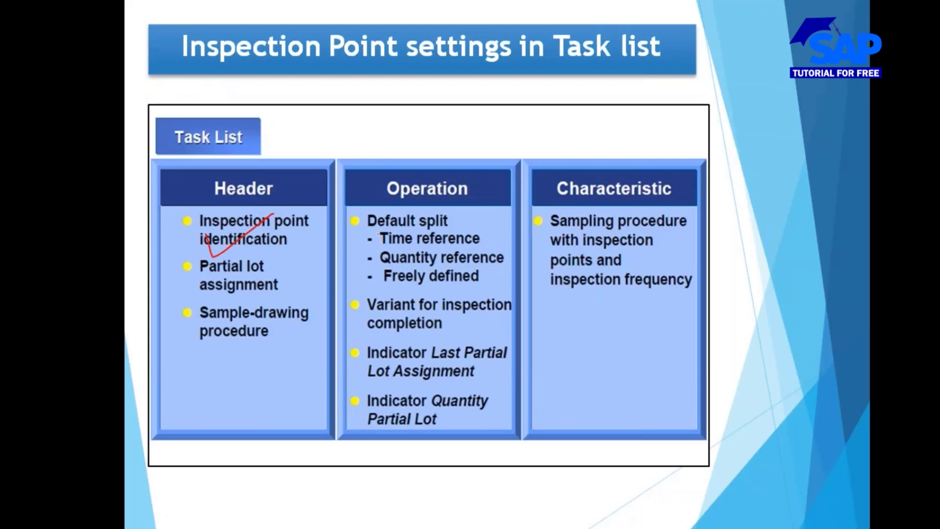
drag(359, 236, 394, 222)
mouse_move(349, 202)
mouse_down()
mouse_move(327, 425)
mouse_move(526, 342)
mouse_move(340, 205)
mouse_up()
key(e)
key(Escape)
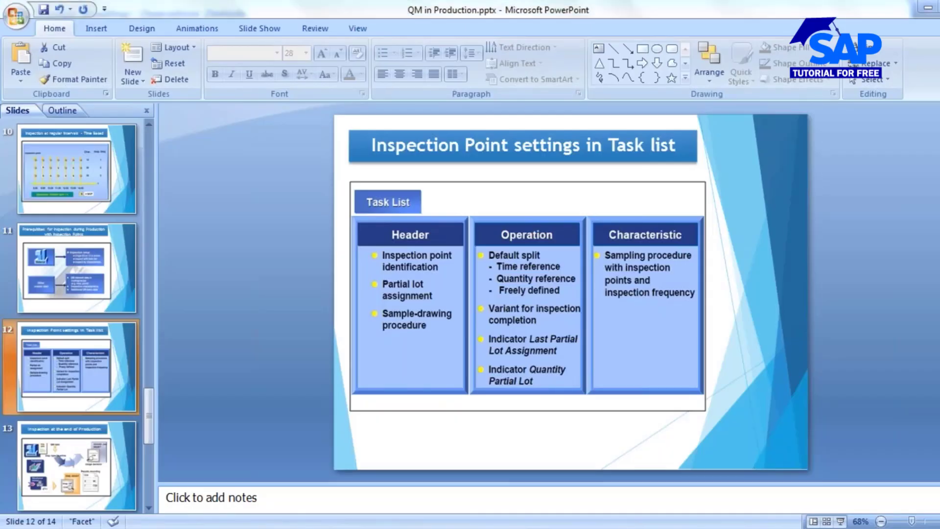
- Switch to SAP and give operation 0020 quantity-related inspection points with a quantity interval of 250 PC
mouse_move(526, 467)
click(401, 464)
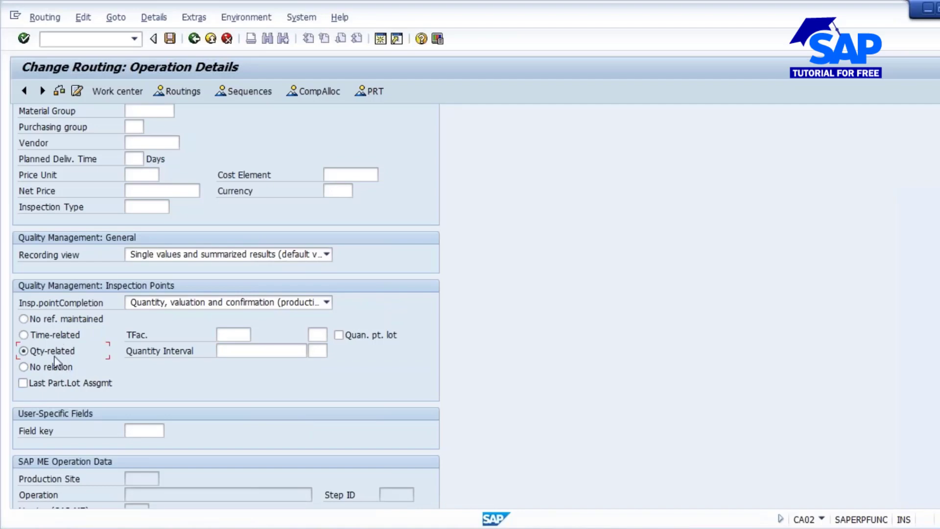
click(250, 351)
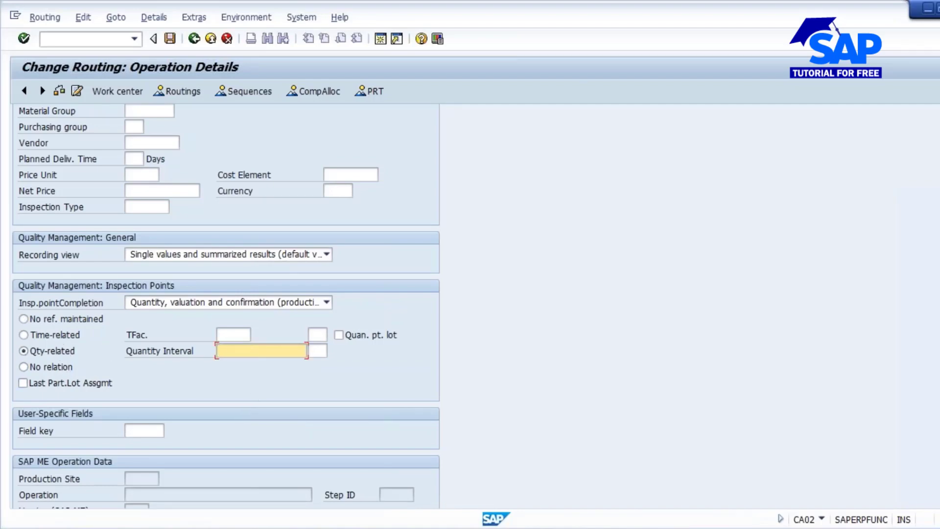
text(250)
click(318, 353)
text(PC)
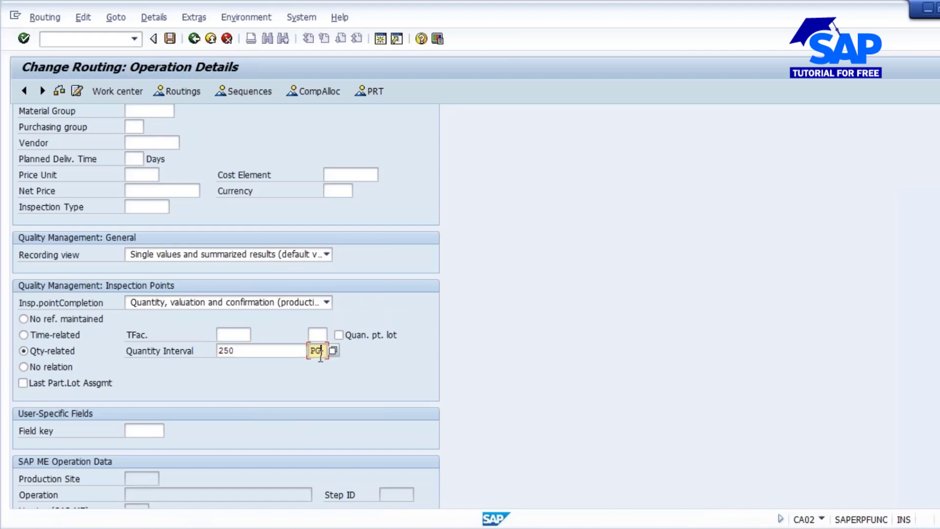
drag(250, 352, 186, 351)
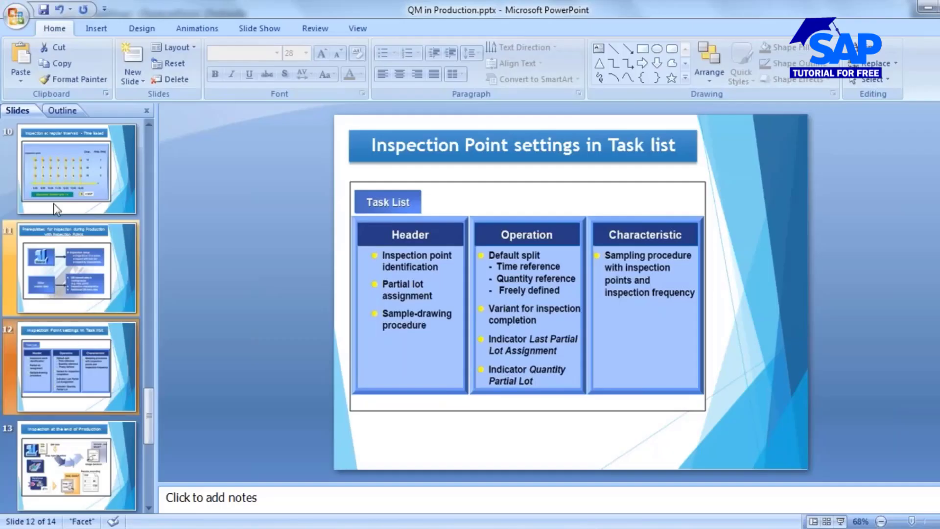
- Switch to the PowerPoint presentation and review the slides on inspection at regular intervals
click(54, 203)
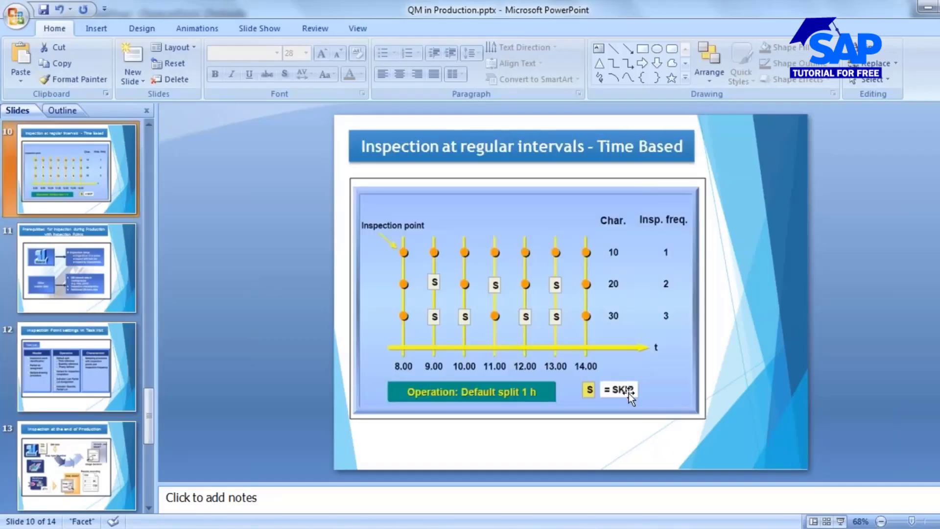
scroll(74, 299, up, 2)
click(73, 299)
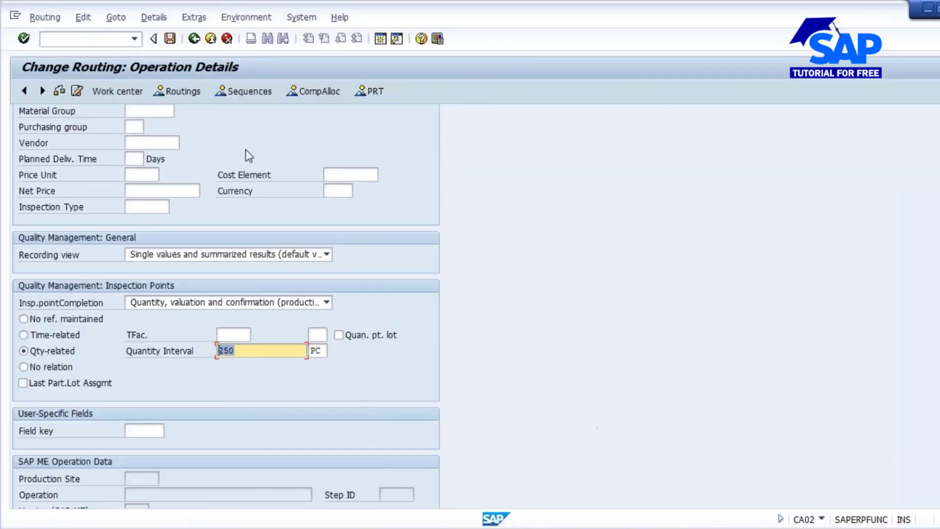
- Switch back to SAP, leave the details of operation 0020 and save the routing
scroll(246, 149, up, 3)
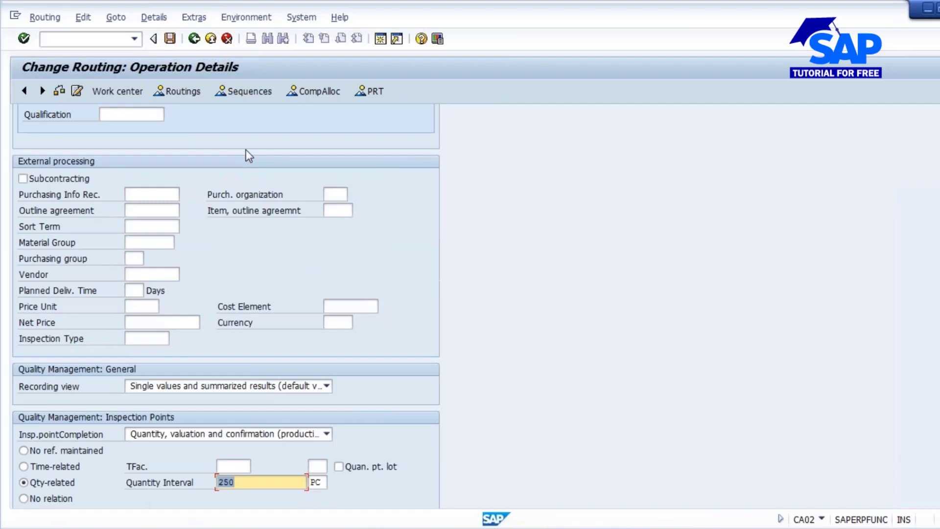
click(193, 39)
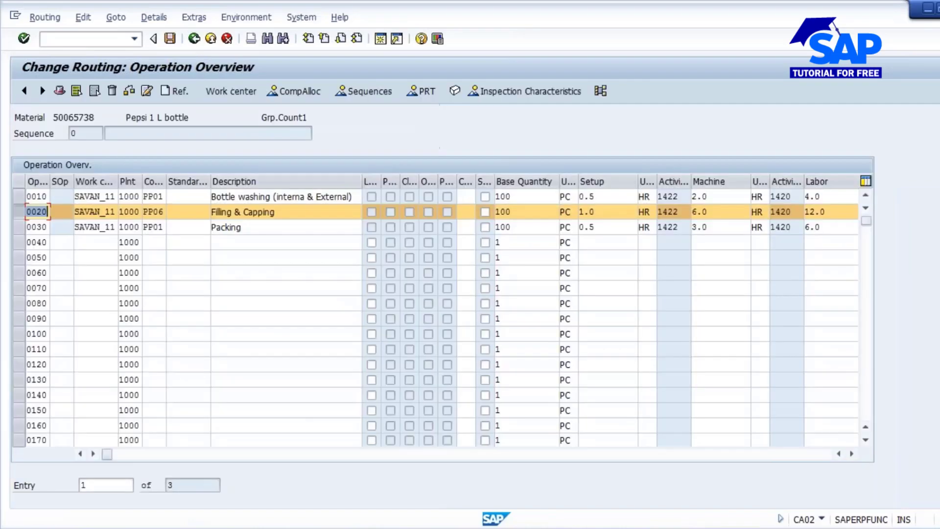
click(170, 40)
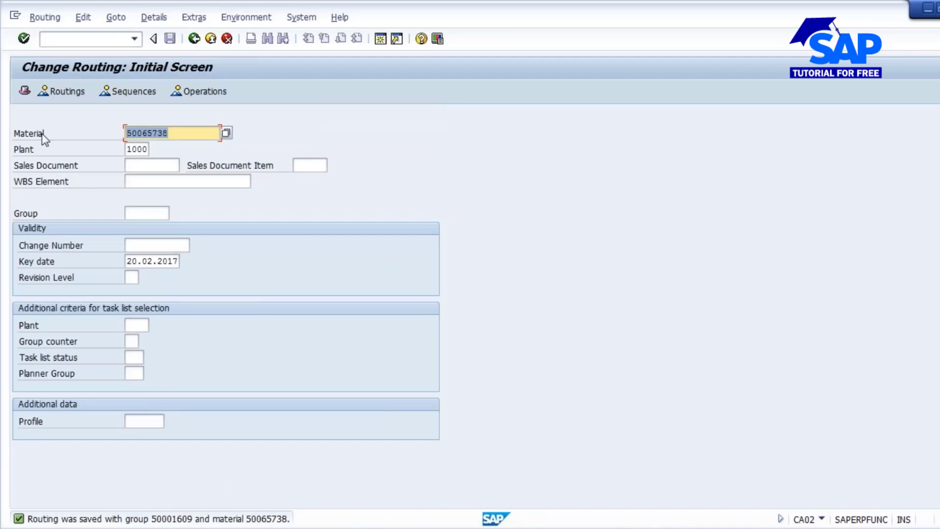
- Start a production order of type PP01 for material 50065738 in transaction CO01 and set its total quantity to 1000 PC
click(84, 38)
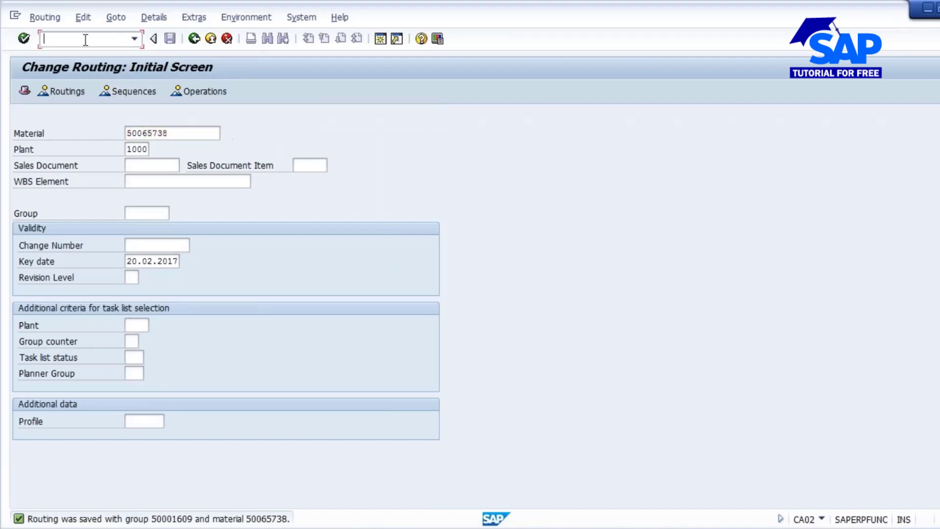
text(/NCO01)
key(Return)
text(50065738)
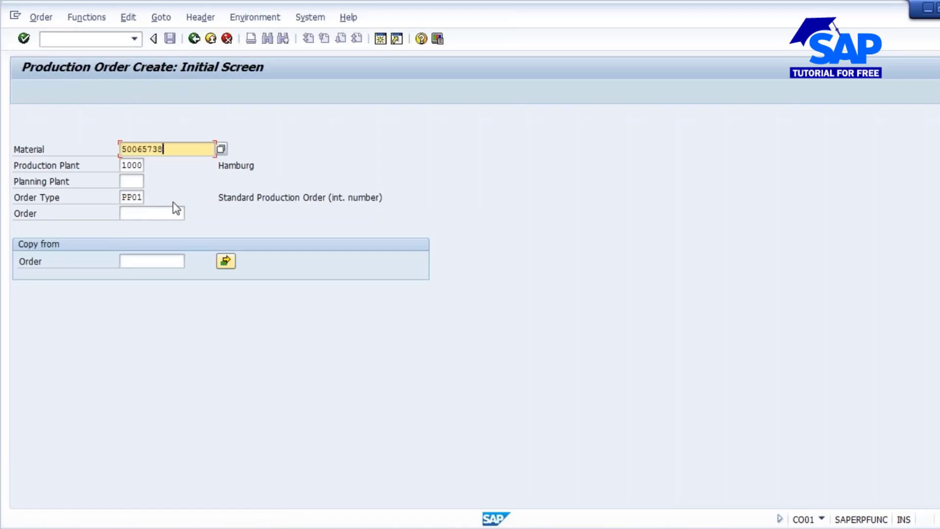
key(Return)
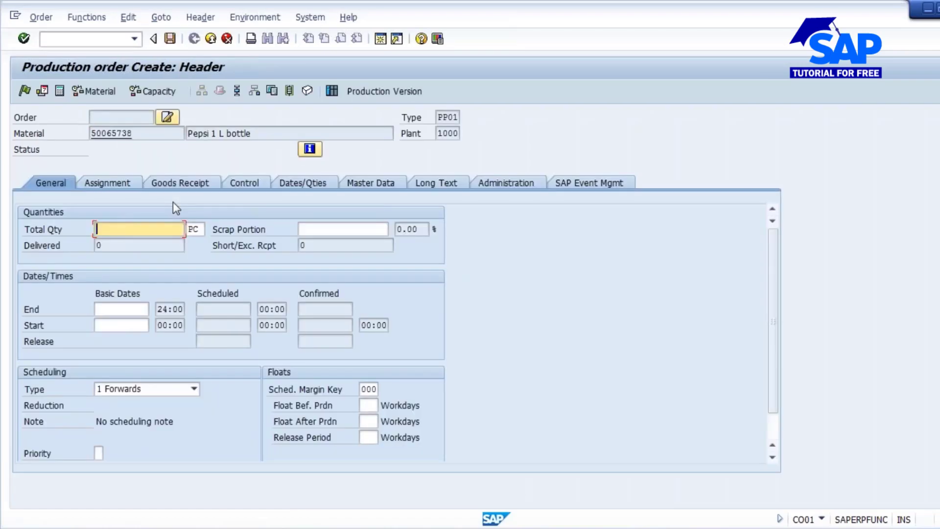
text(1000)
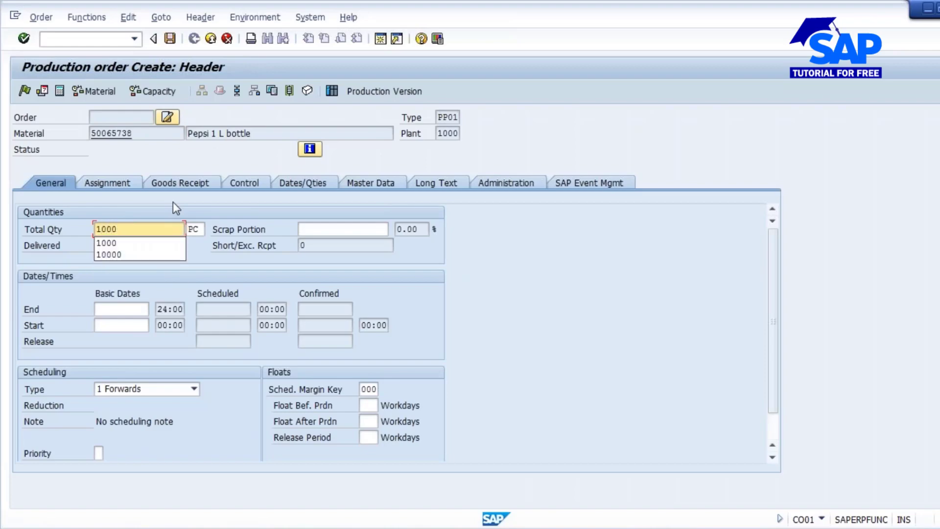
key(Down)
key(Return)
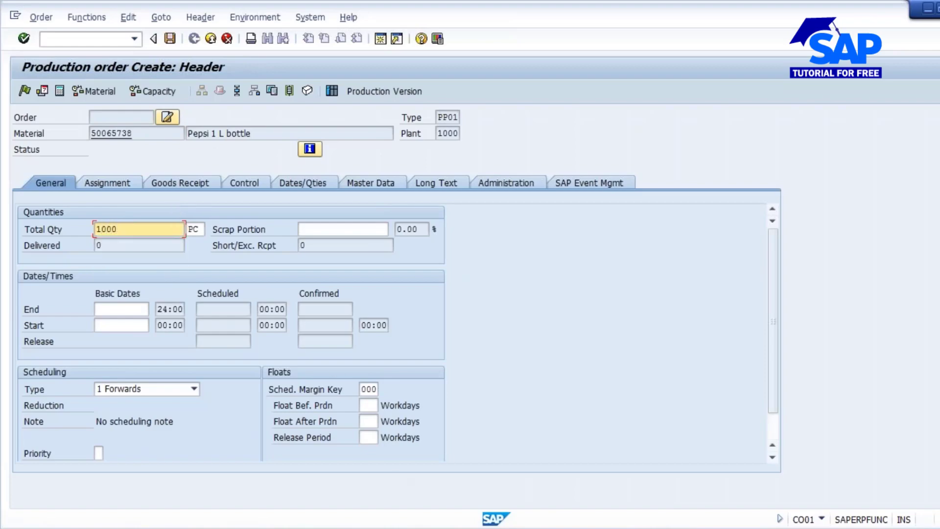
- Switch to Notepad and add the line "QTY => 1000" and a line "250" below the inspection types
key(alt+Tab)
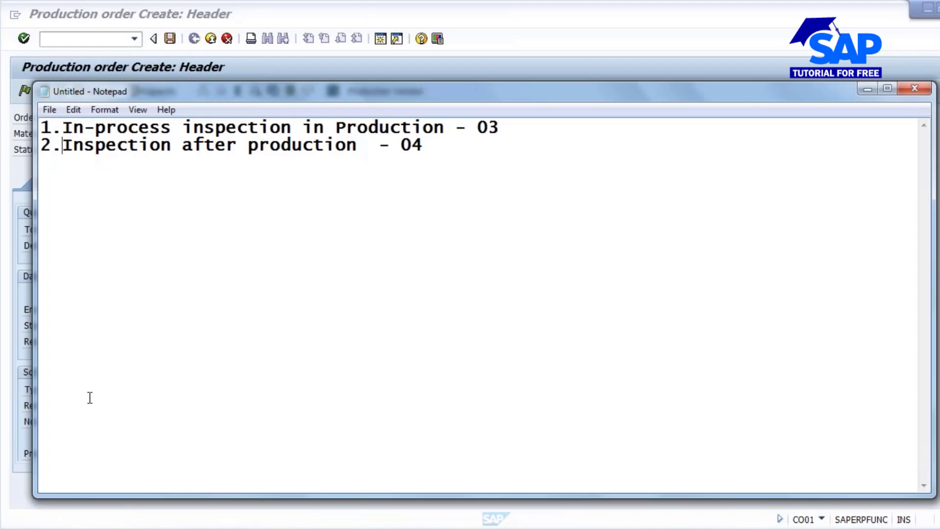
key(Return)
key(Return)
text(1000)
key(Return)
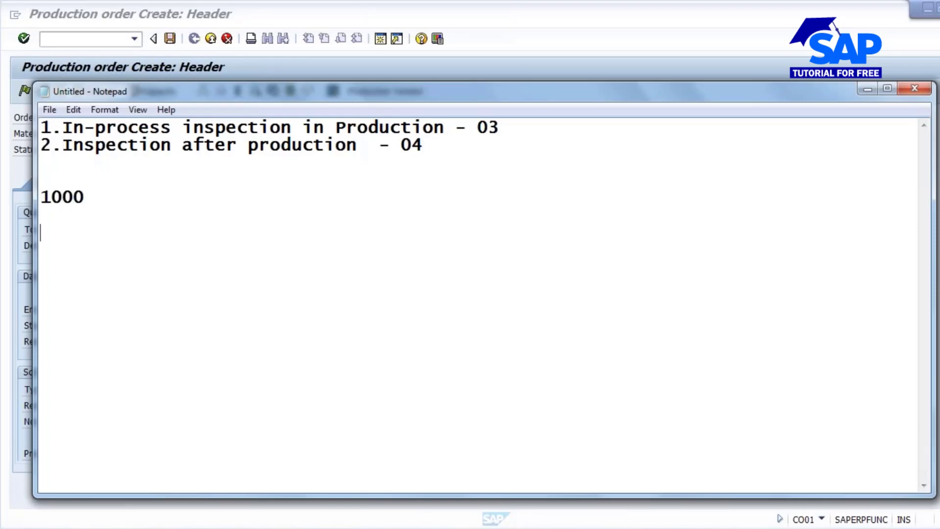
key(Return)
text(250)
click(48, 196)
text(QTY =)
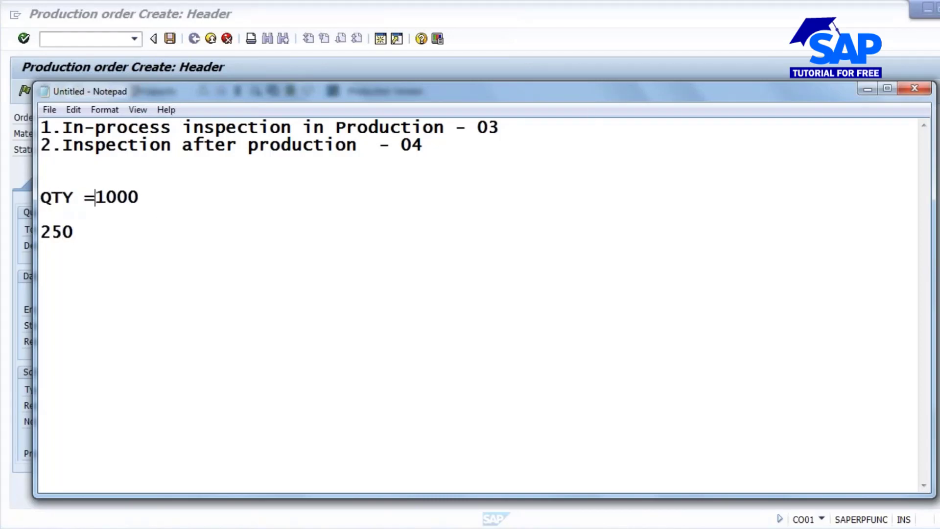
text(>)
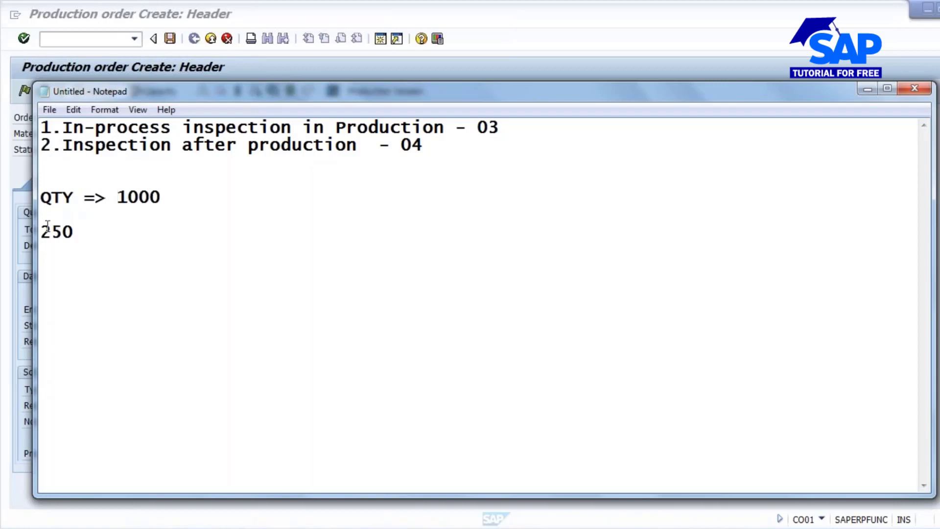
- Label the 250 in the notes as the inspection interval so the line reads "INTERVAL => 250"
key(Down)
key(Down)
key(Home)
text(INTERVAL )
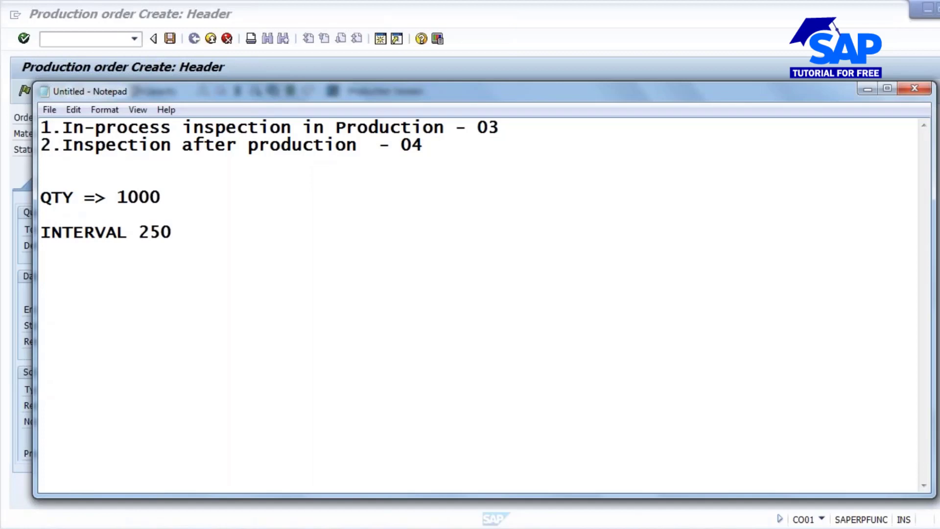
text(=>)
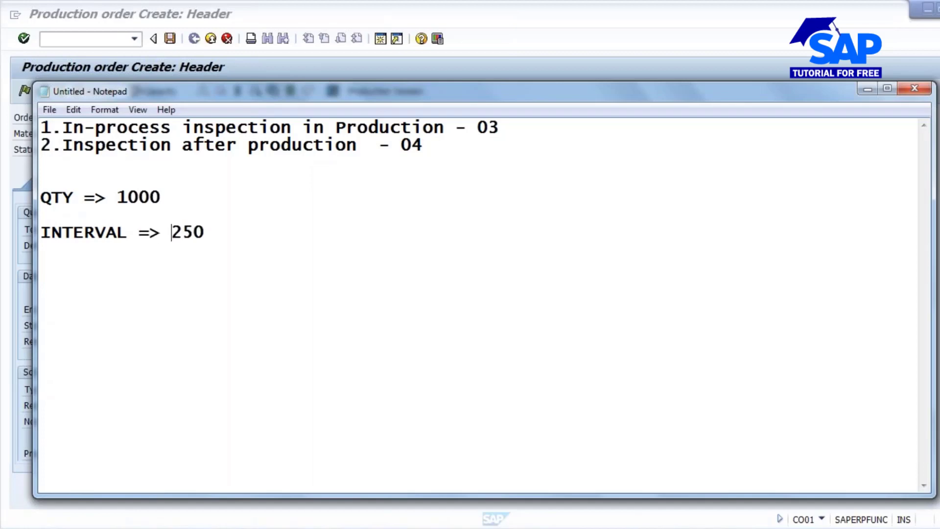
- Add the calculation "1000/250 = 4 times" below the interval line in the notes
click(208, 233)
key(Return)
text(1000/)
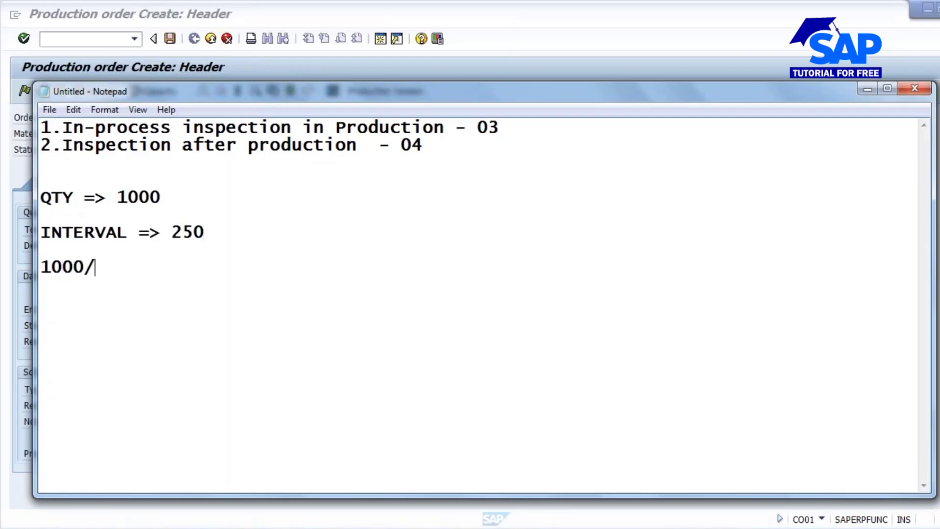
text(250 = 4 times)
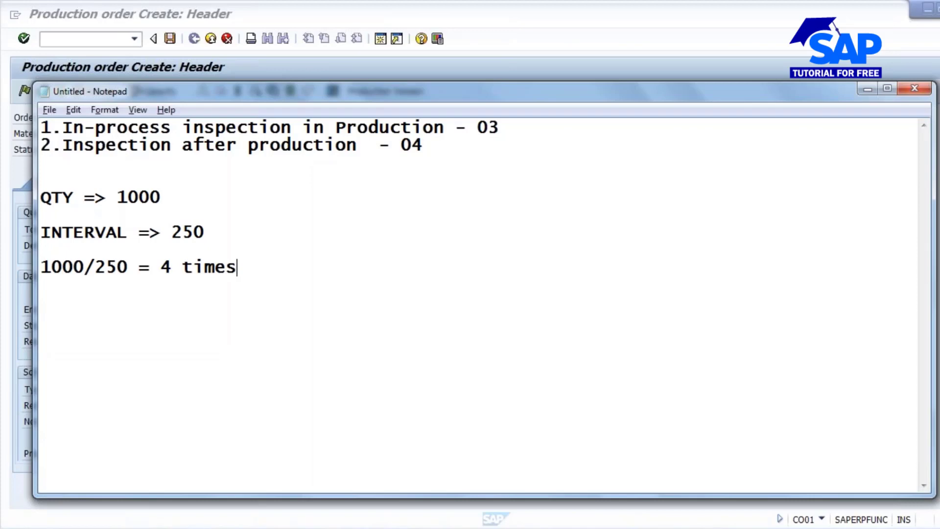
- Return to the SAP production order and schedule it with scheduling type 4 Current date
key(alt+Tab)
click(185, 182)
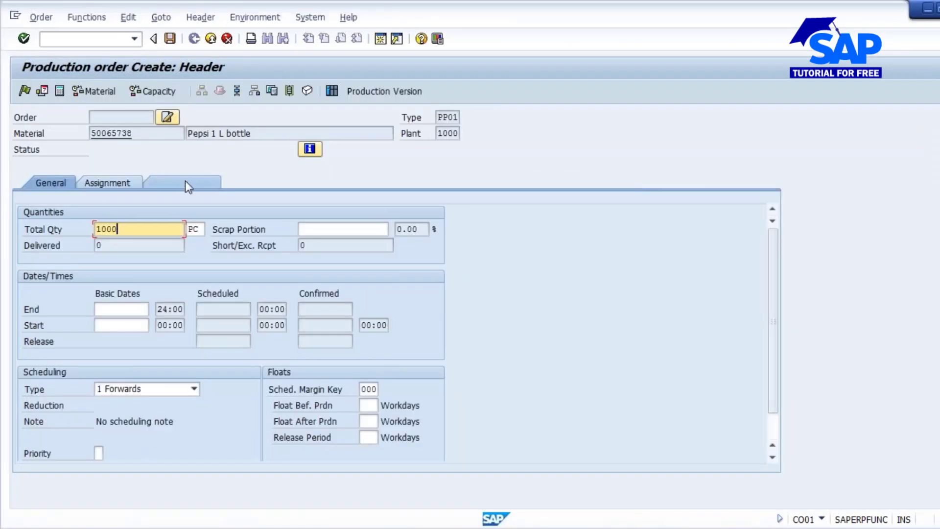
key(Return)
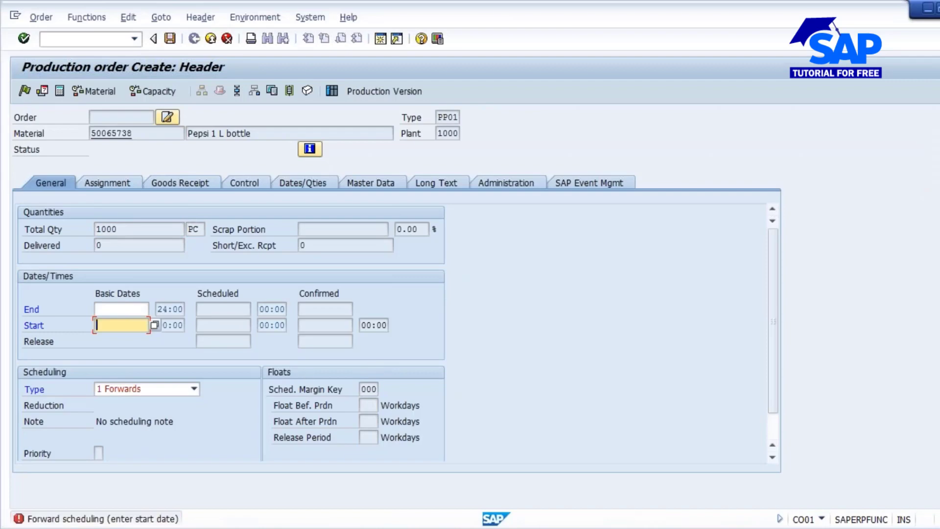
click(194, 388)
click(108, 434)
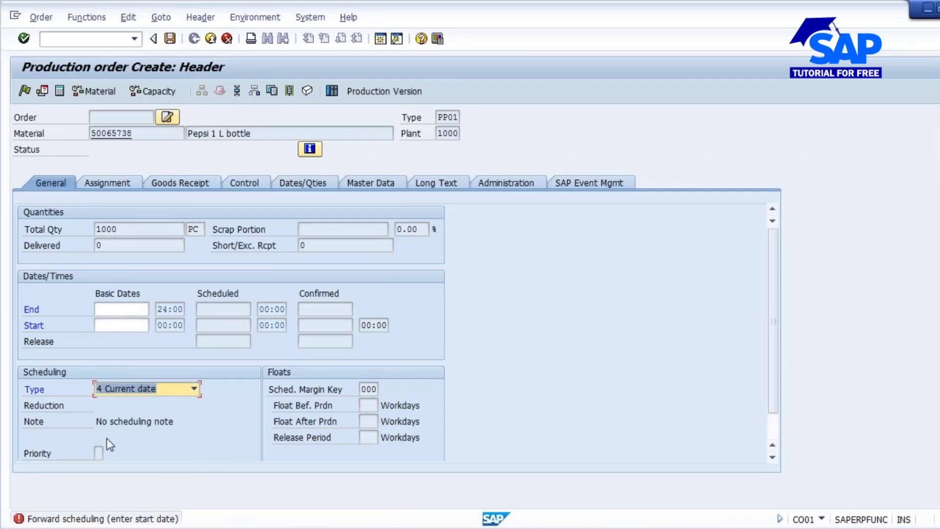
key(Return)
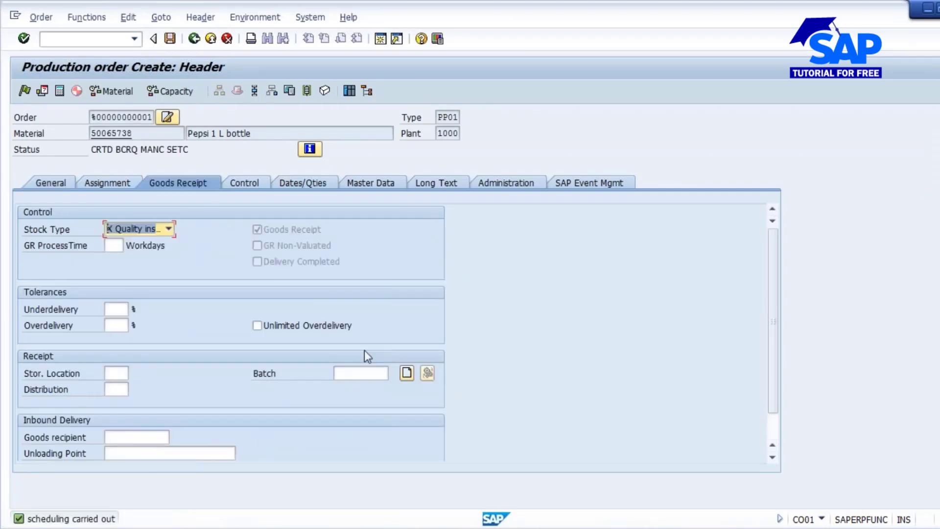
- Create a batch for the order's goods receipt and save the production order, accepting the cost calculation prompt
click(407, 374)
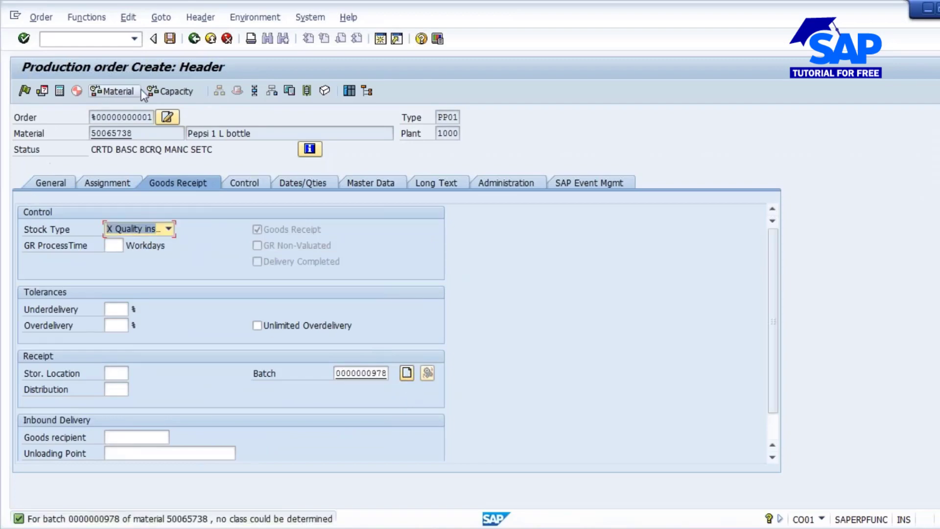
click(53, 185)
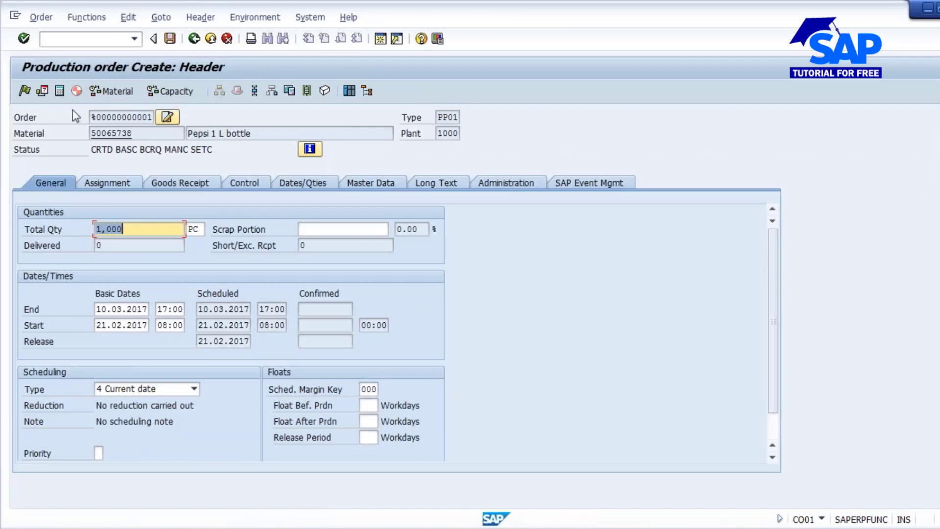
click(170, 38)
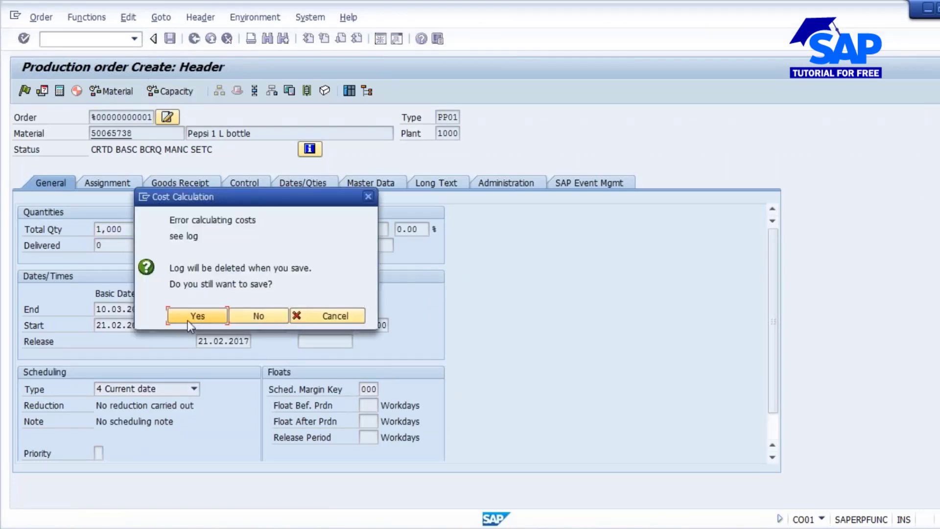
click(196, 316)
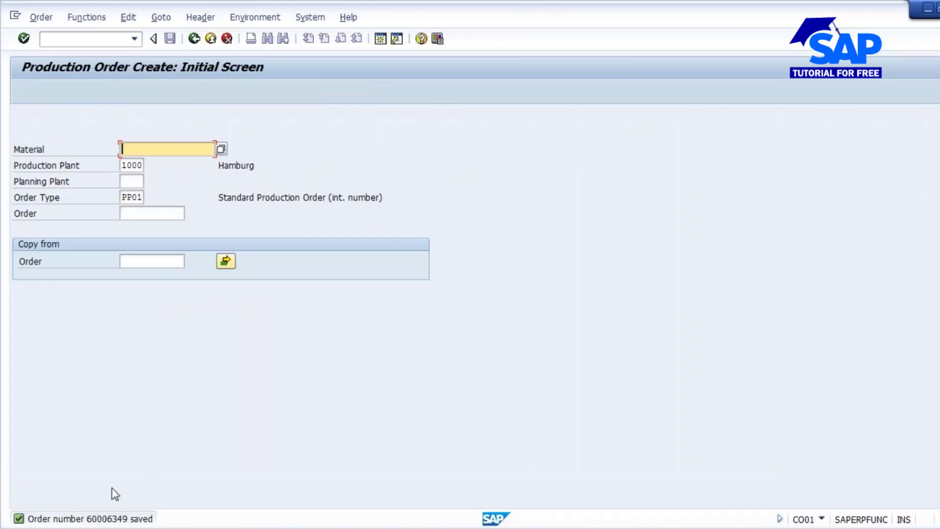
- Open the saved production order for change, check its assigned inspection lot and release the order
click(41, 17)
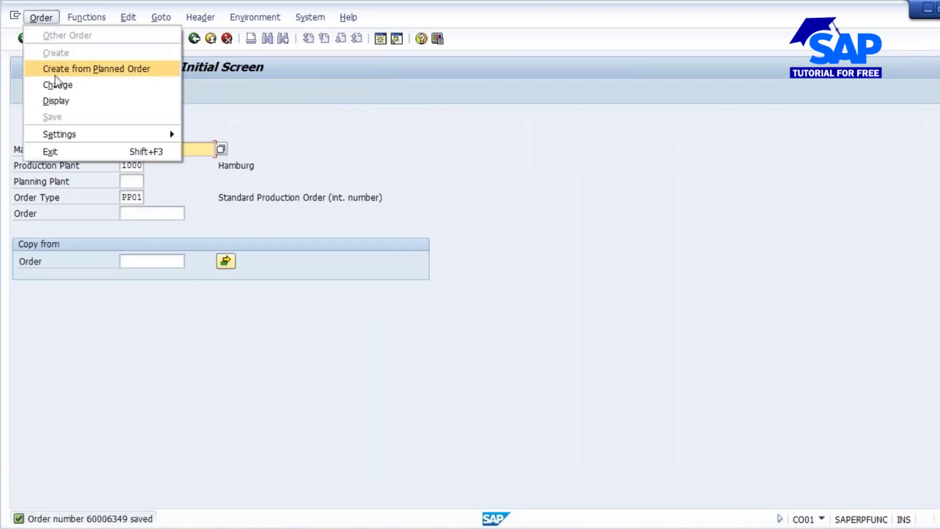
click(56, 92)
key(Return)
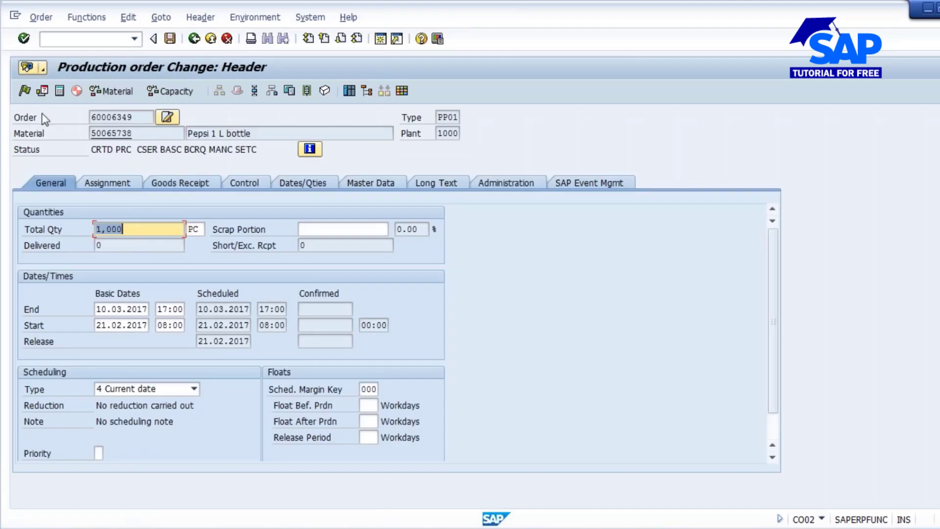
click(117, 182)
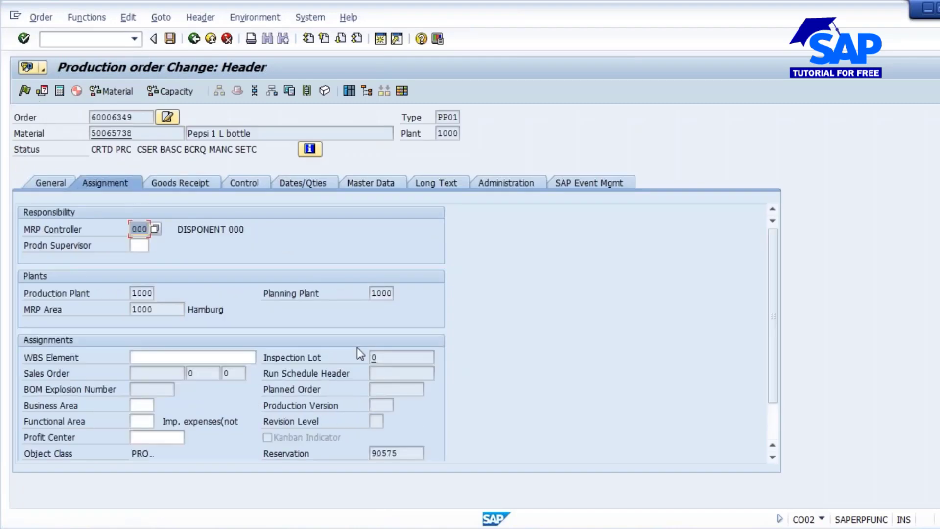
click(403, 357)
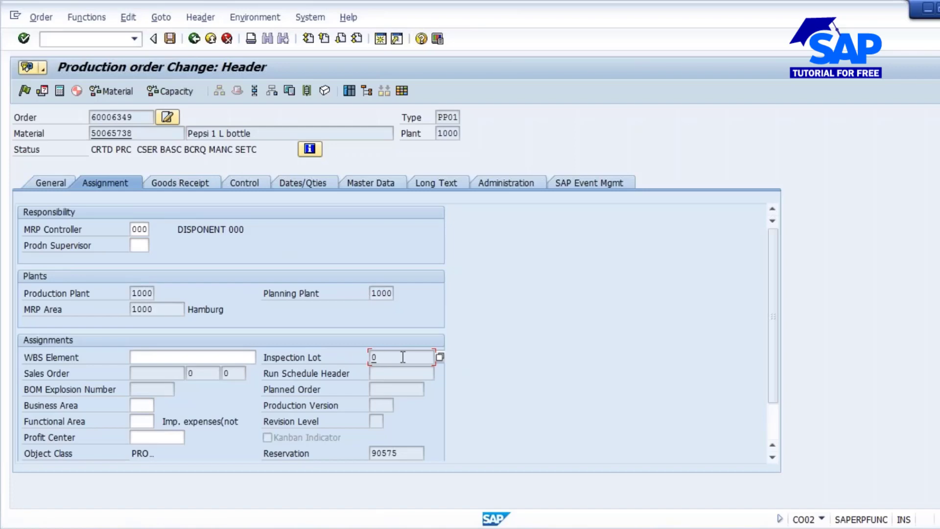
click(24, 91)
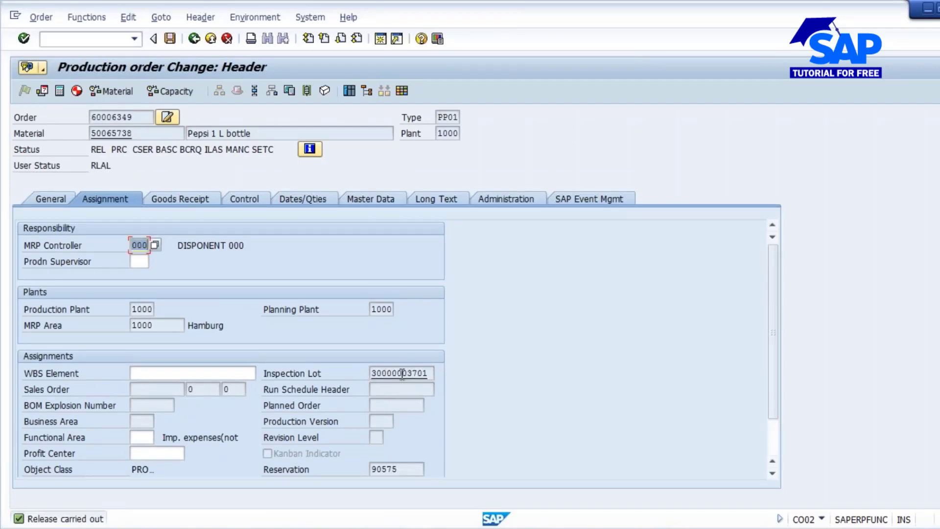
- Look at the inspection lot worklist in the QA32 session and save the released production order
click(210, 528)
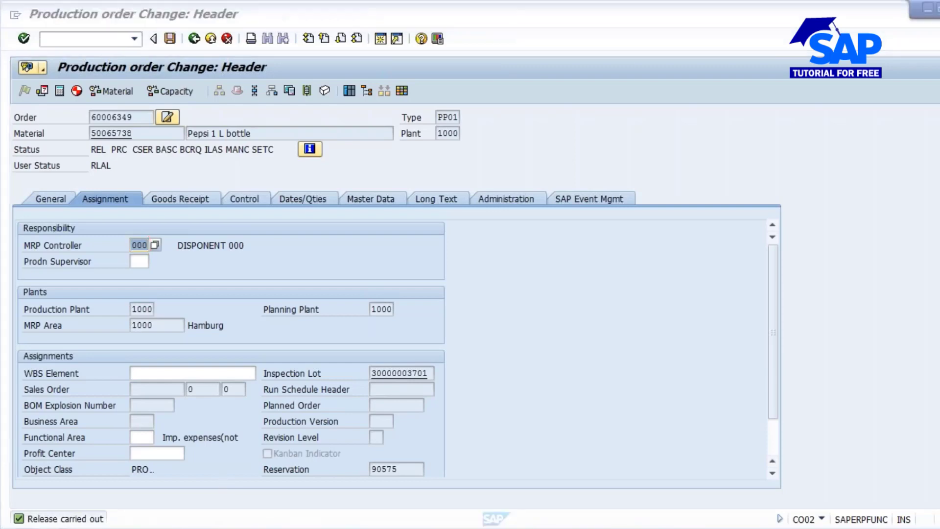
click(535, 456)
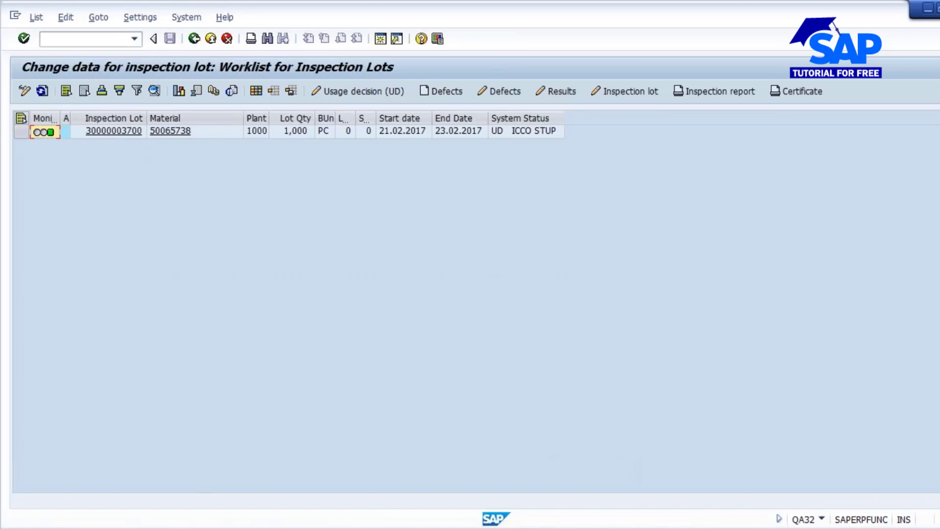
click(211, 528)
click(372, 460)
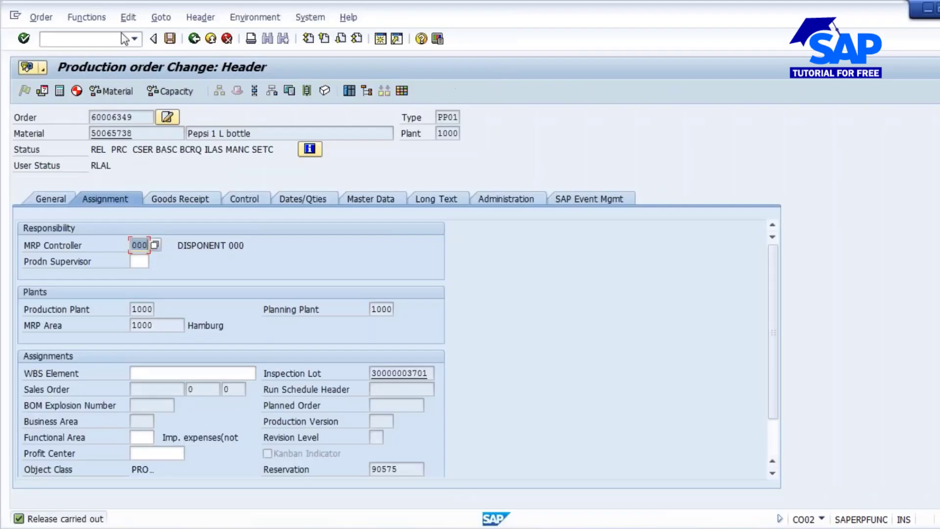
click(169, 38)
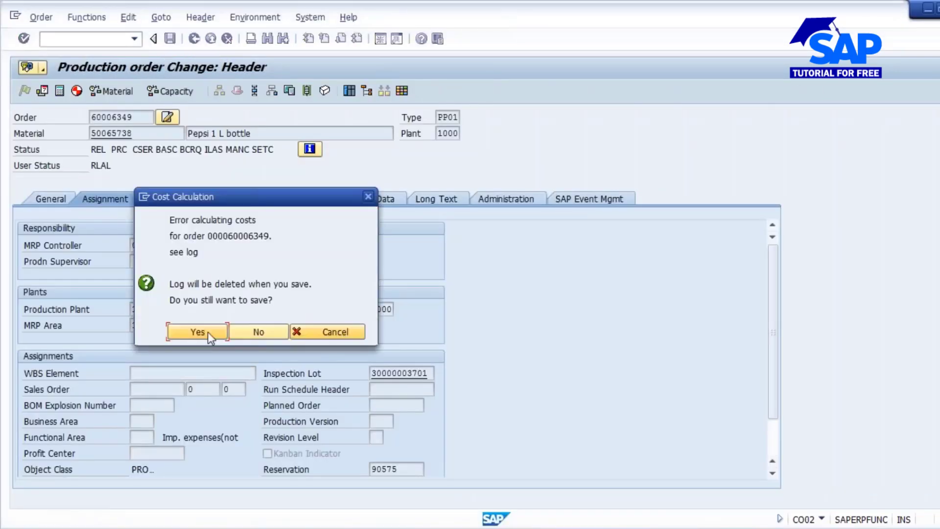
click(201, 332)
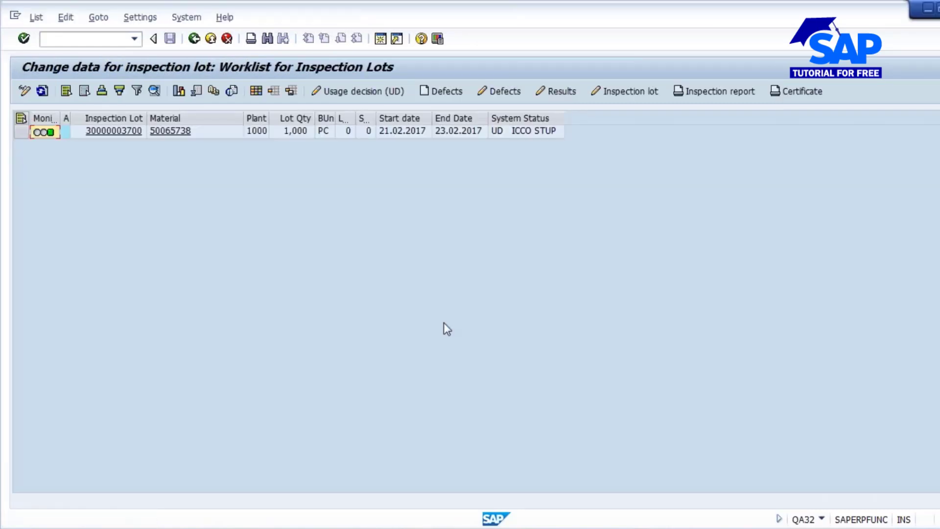
- Refresh the inspection lot worklist and start transaction QE51N from the production order session
click(42, 91)
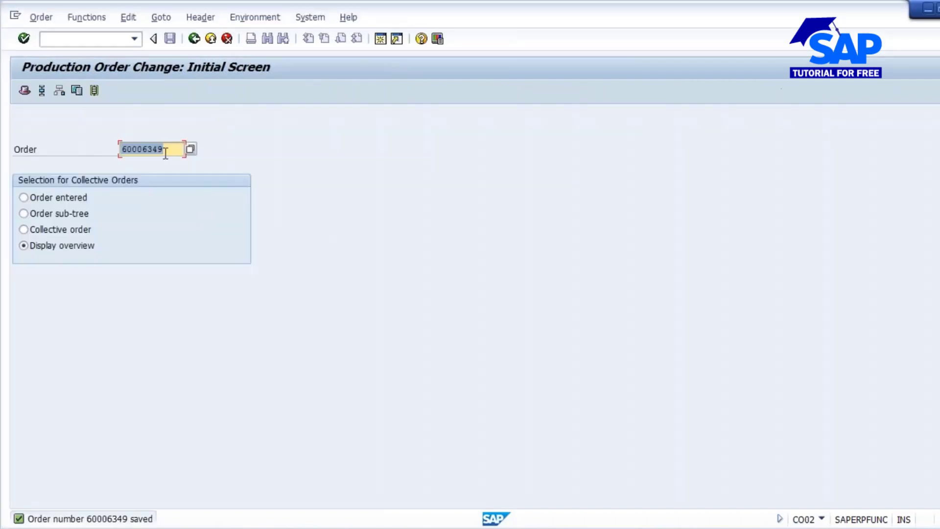
click(85, 38)
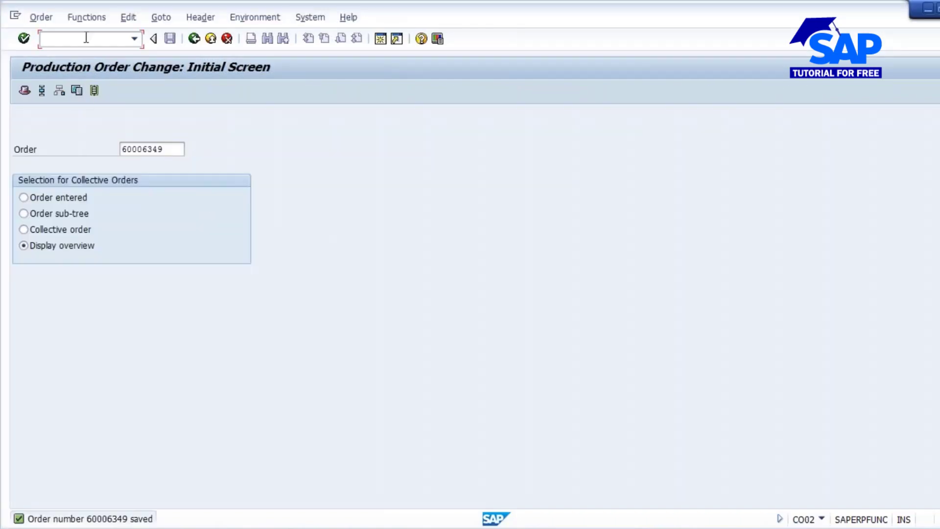
text(/nqe51n)
key(Return)
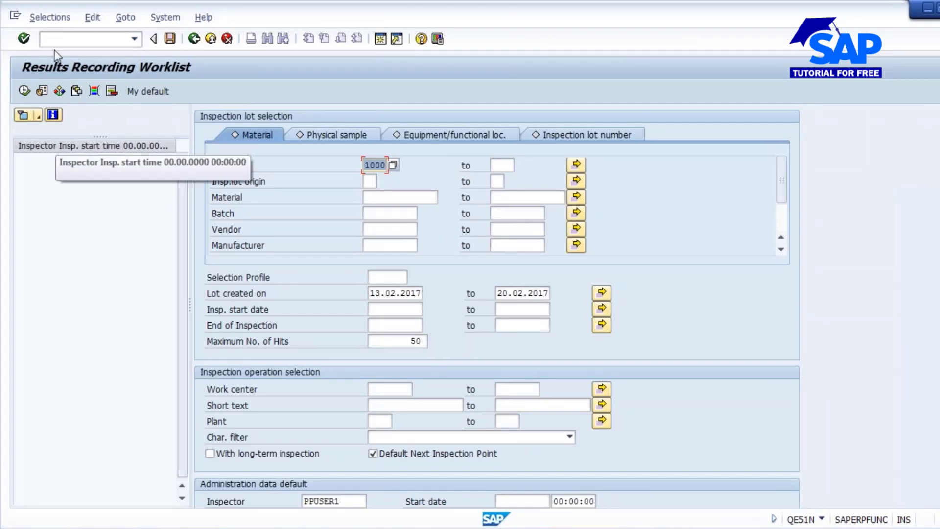
click(573, 134)
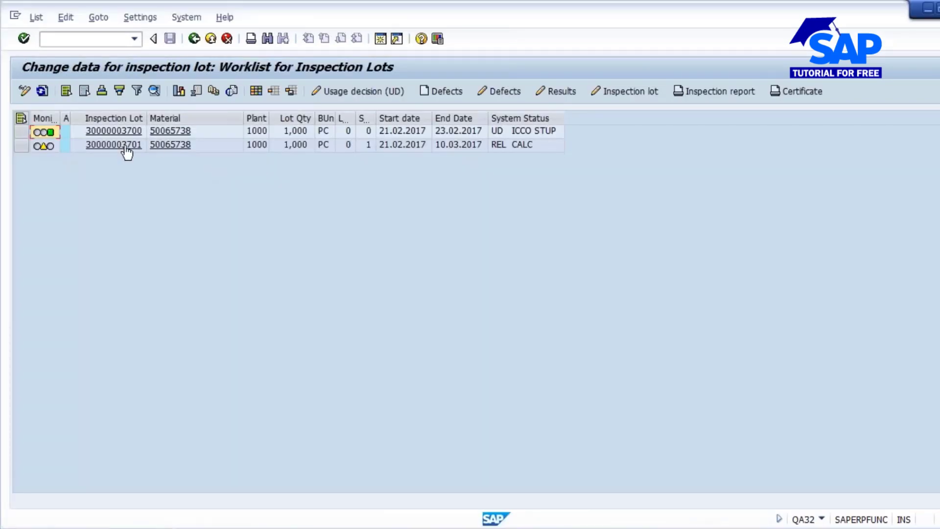
click(100, 147)
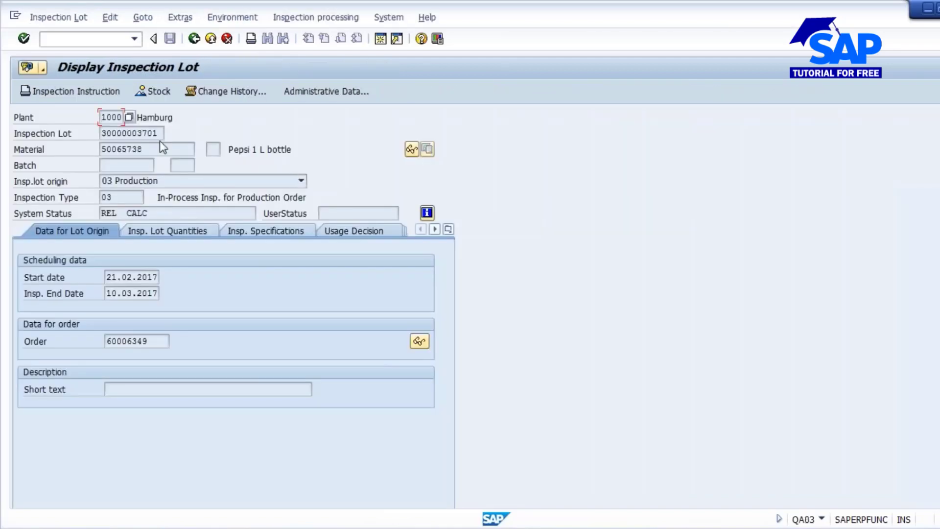
key(Tab)
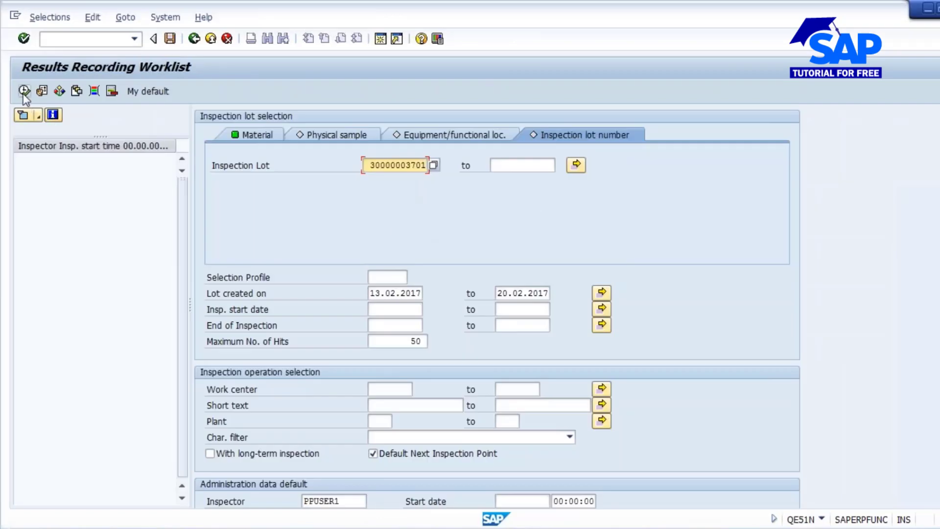
click(382, 451)
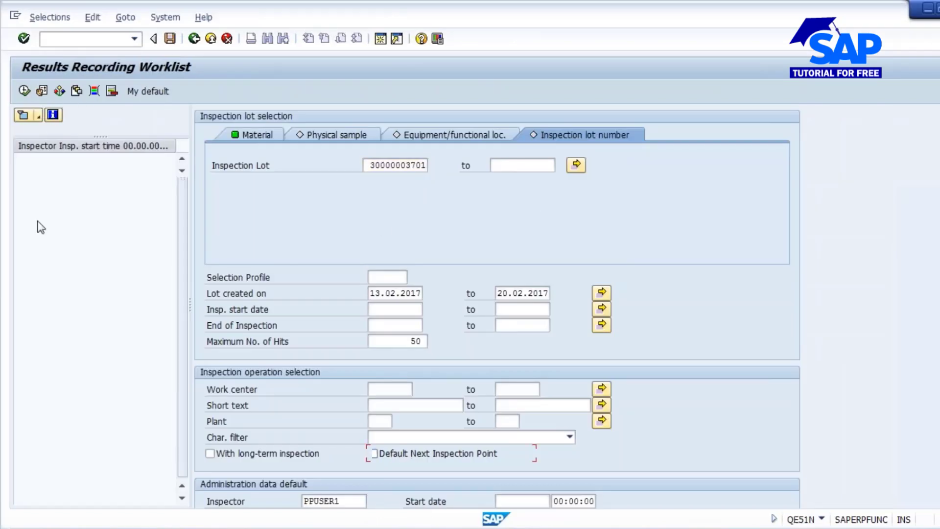
click(24, 91)
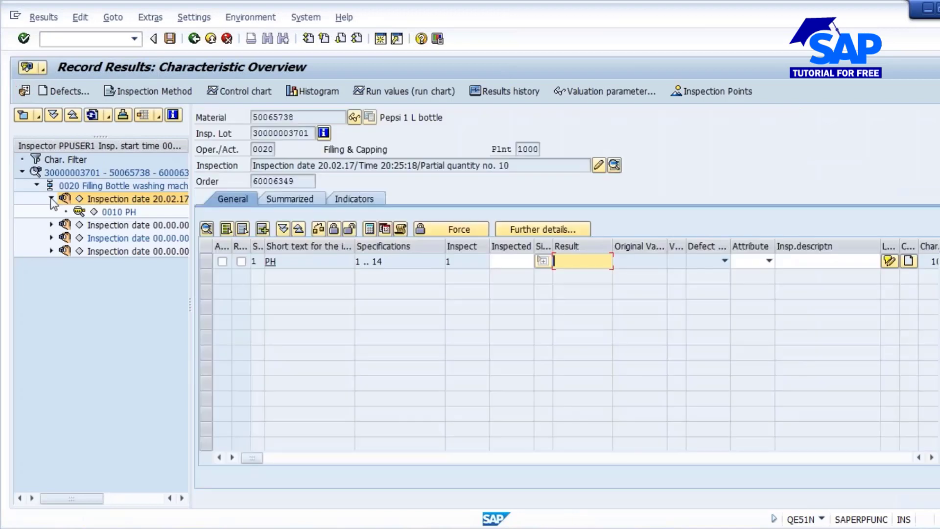
- Widen the inspection point tree and compare its partial quantities with the quantity, interval and calculation in the Notepad notes
click(52, 199)
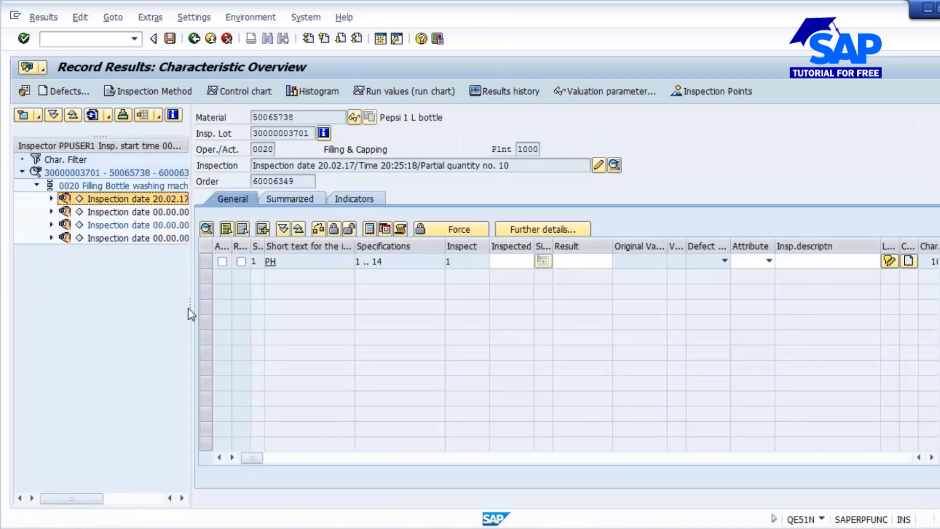
drag(189, 309, 320, 308)
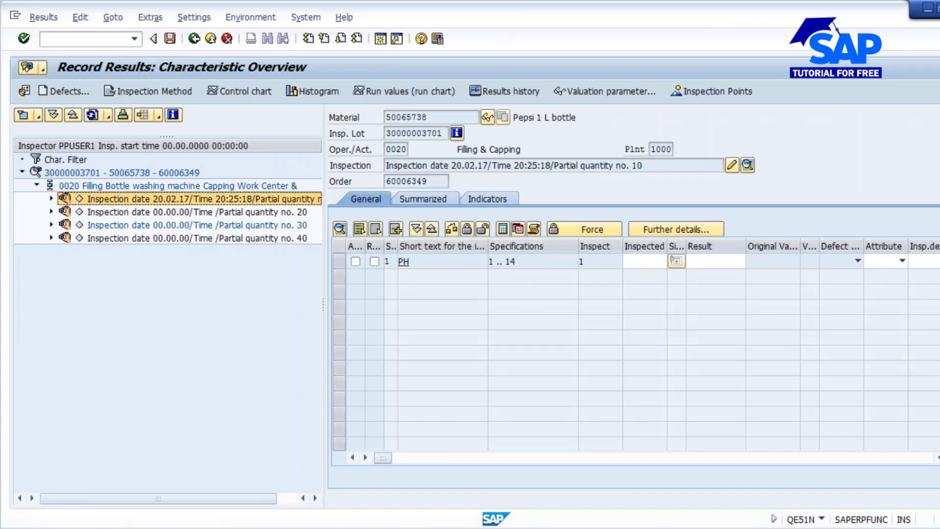
key(alt+Tab)
drag(117, 197, 195, 194)
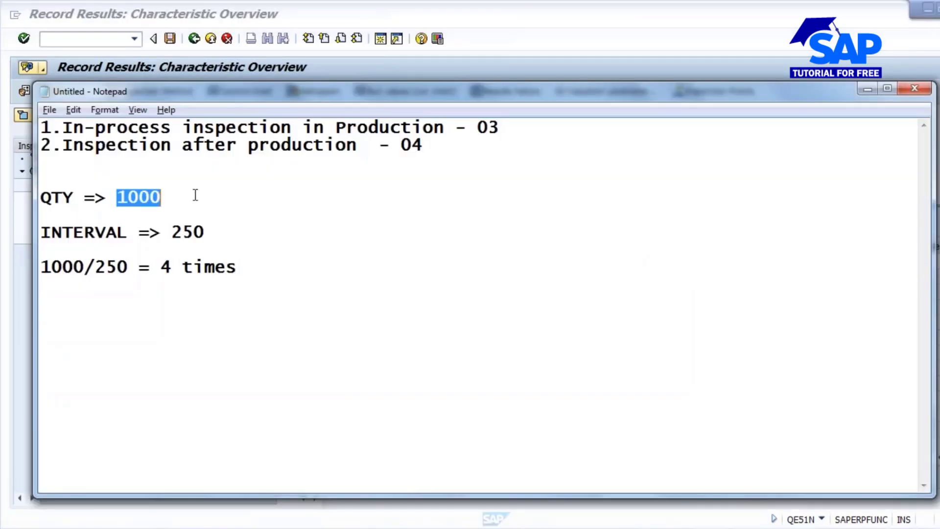
click(181, 232)
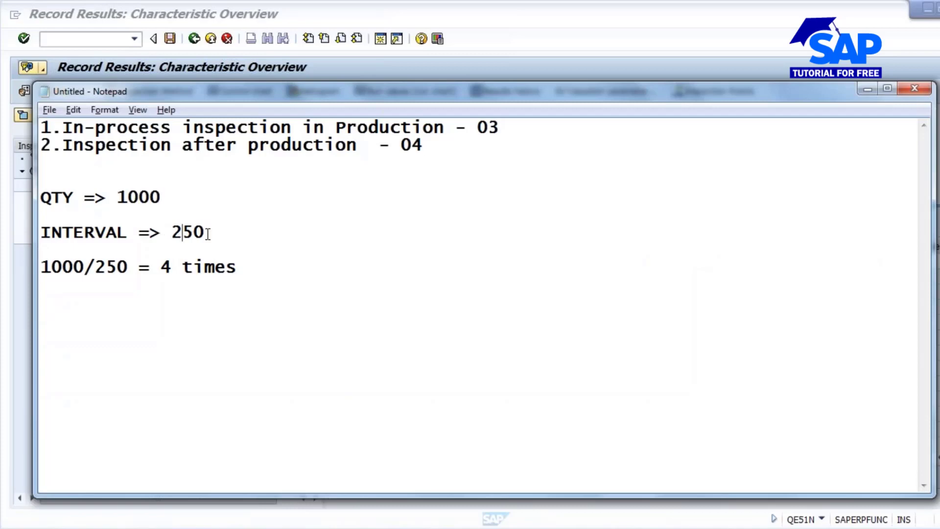
drag(208, 234, 217, 232)
click(173, 266)
drag(159, 266, 286, 266)
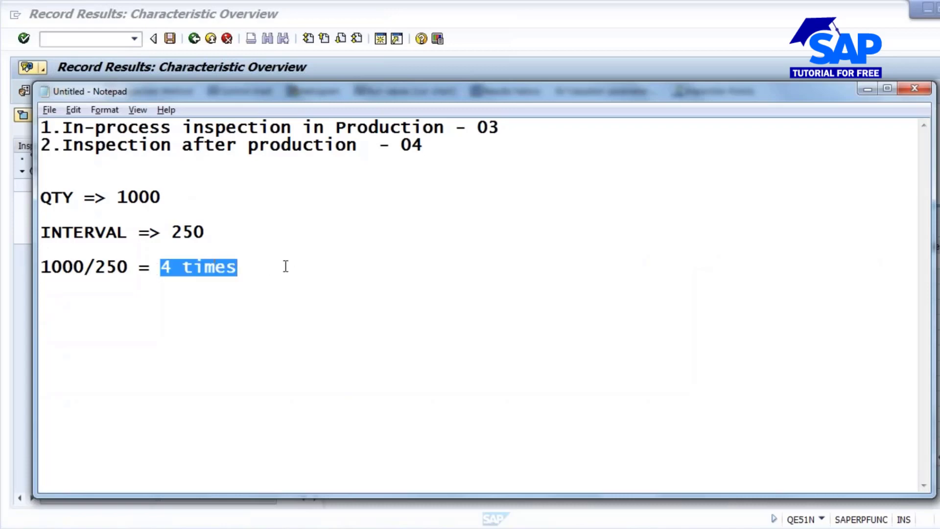
key(alt+Tab)
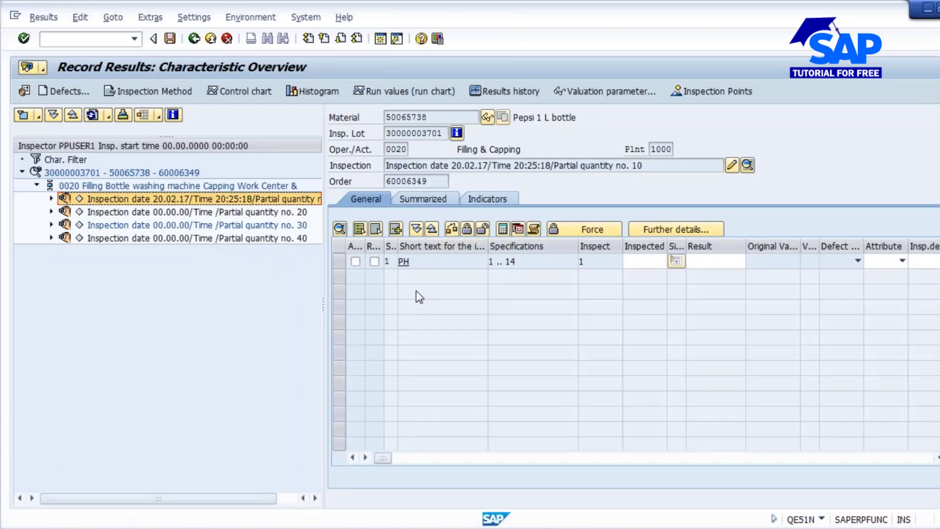
- Try to open the inspection point for partial quantity no. 30 of operation 0020
click(182, 213)
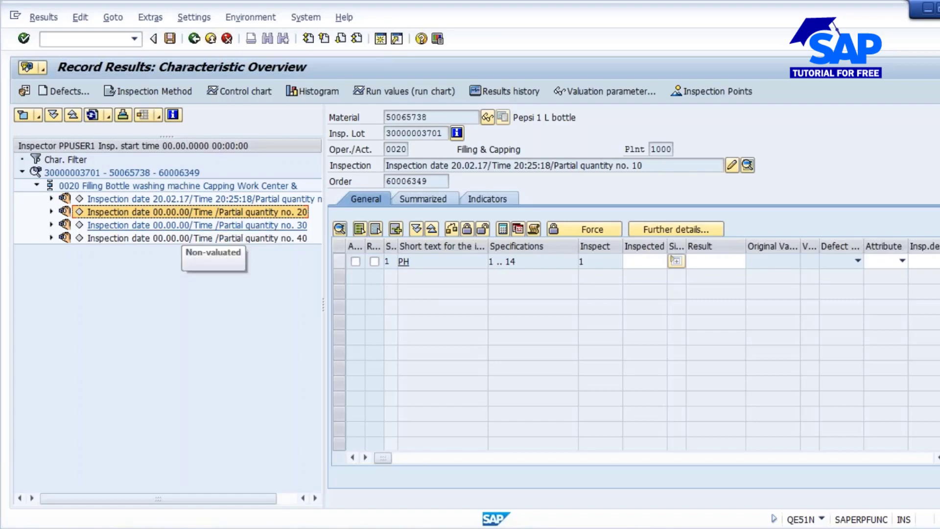
click(148, 225)
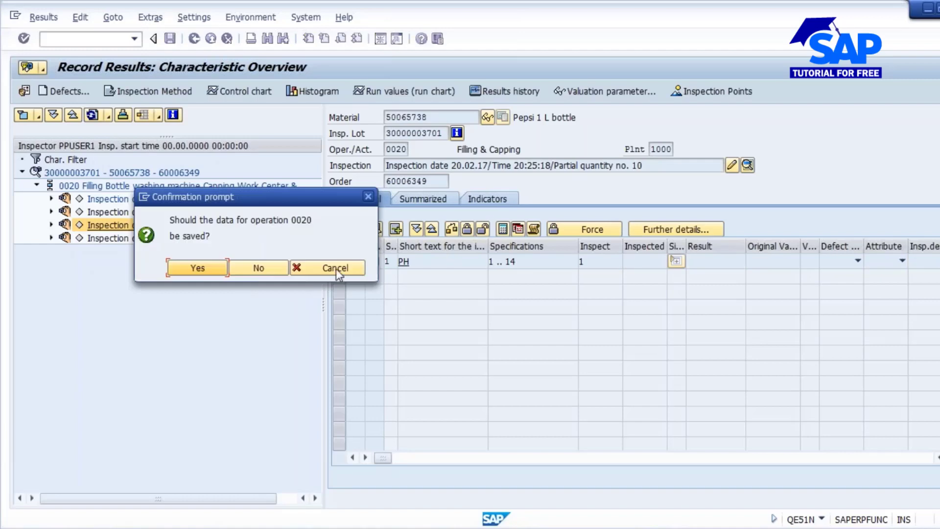
click(195, 266)
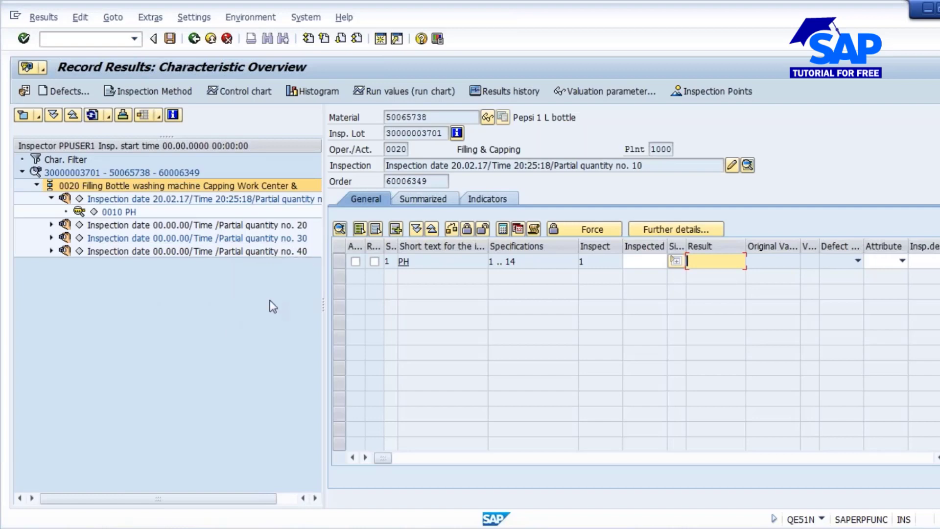
- Collapse partial quantity no. 10 in the inspection point tree and examine its inspection date, time and partial quantity in the header
click(51, 198)
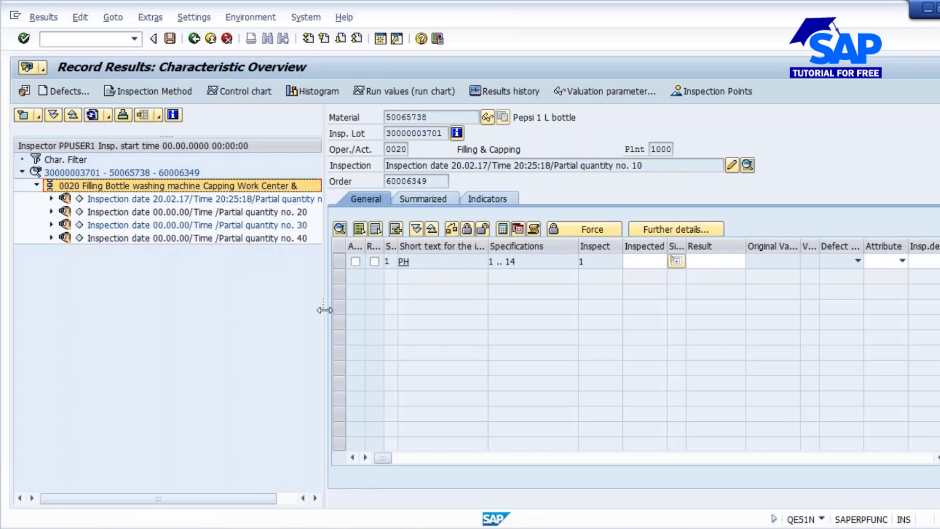
drag(323, 308, 383, 311)
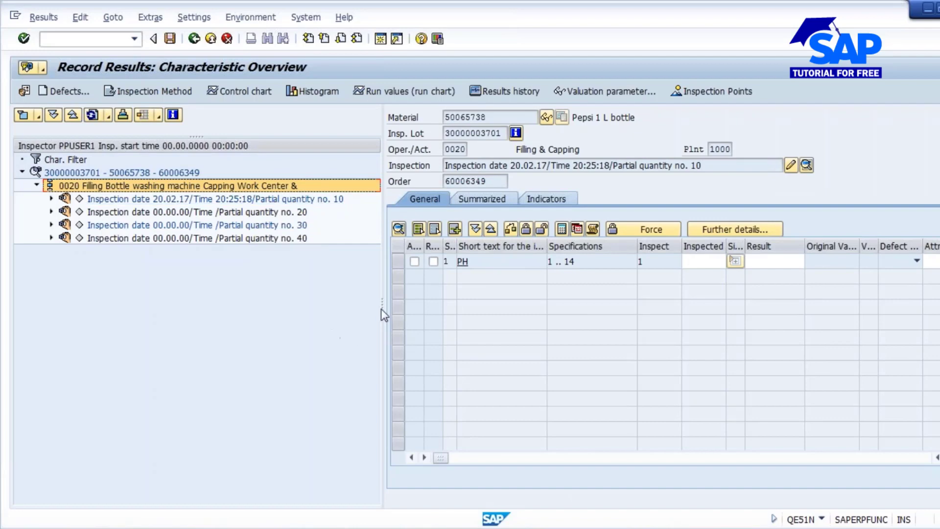
drag(381, 308, 201, 293)
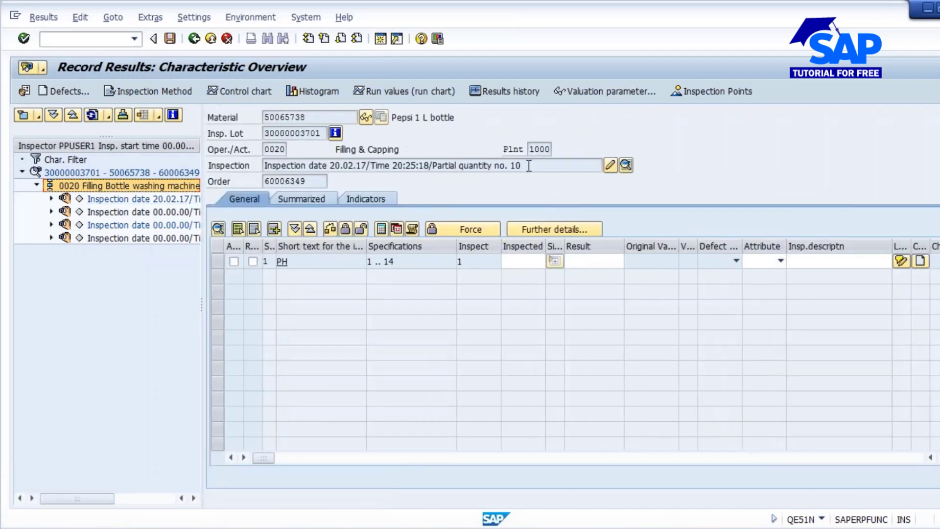
drag(527, 165, 263, 165)
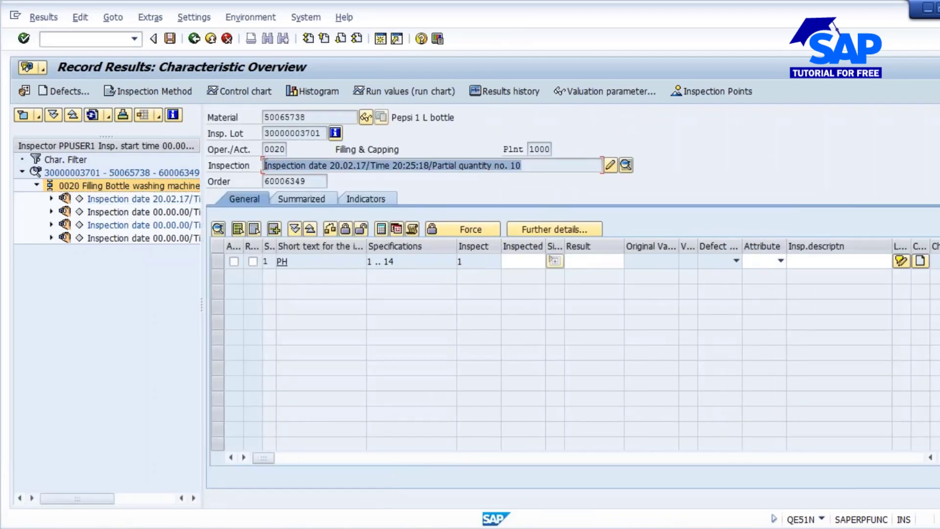
click(336, 166)
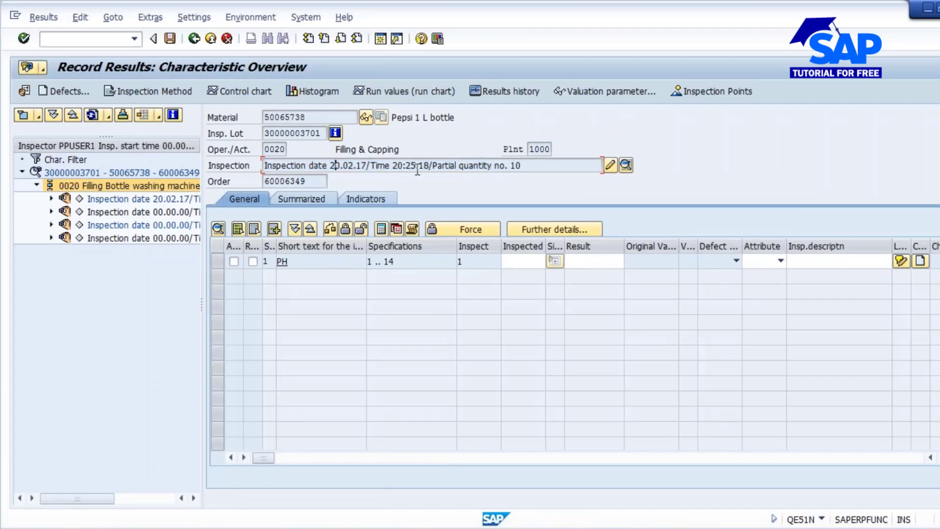
double_click(515, 166)
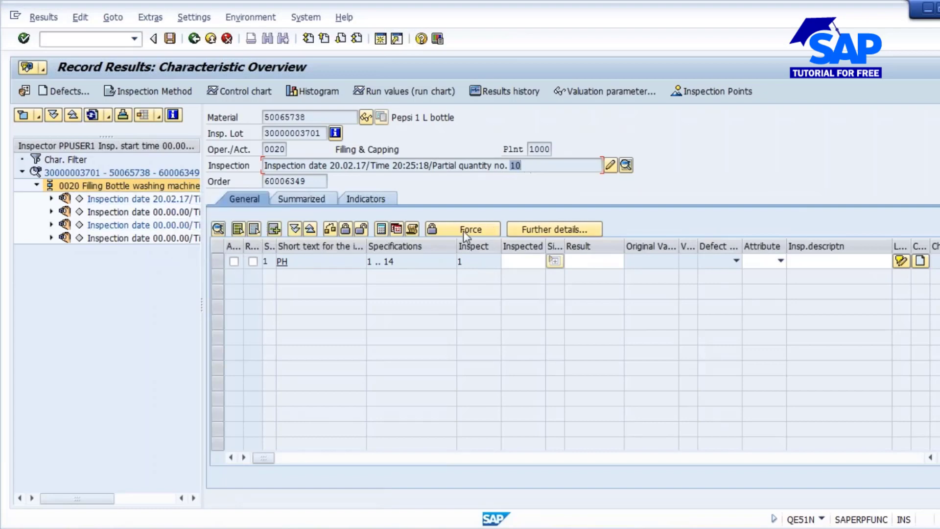
drag(540, 165, 224, 171)
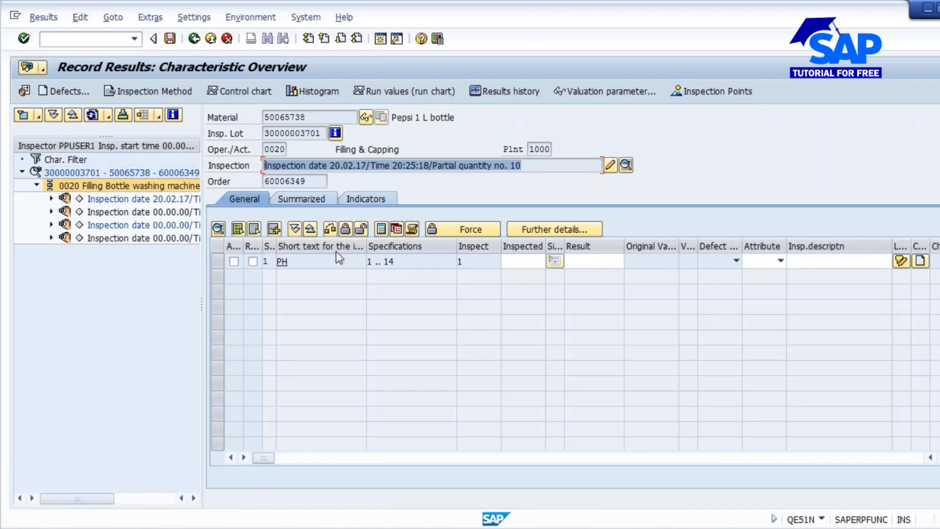
click(583, 261)
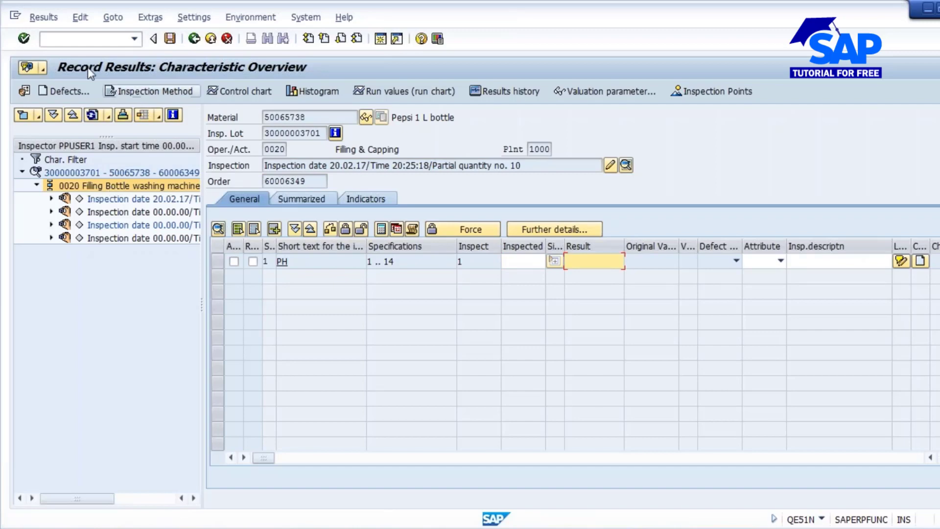
- Exit results recording for operation 0020 without recording results and return to the SAP Easy Access screen
click(73, 45)
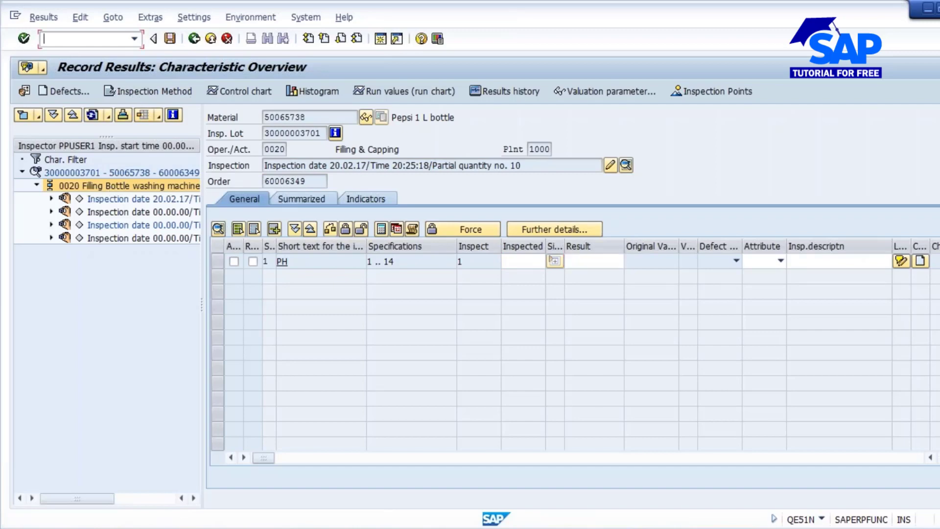
click(195, 38)
click(255, 268)
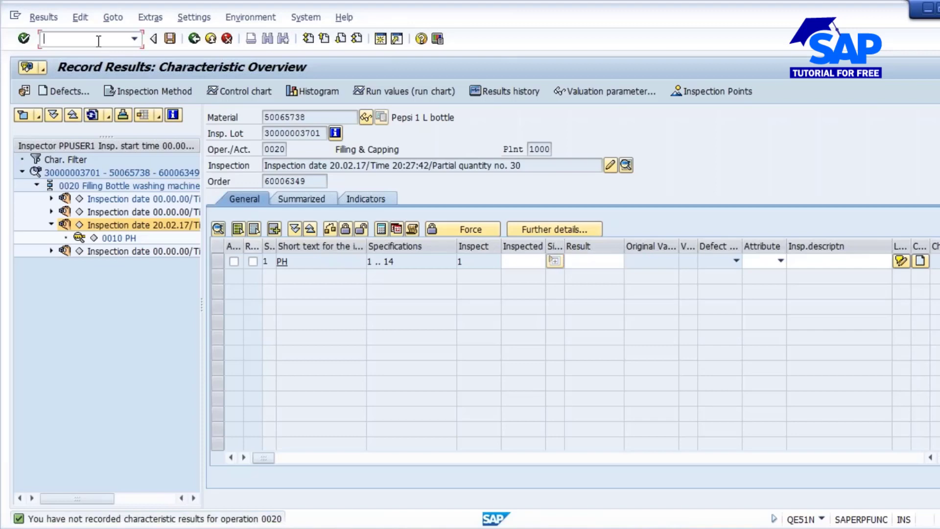
text(/n)
key(Return)
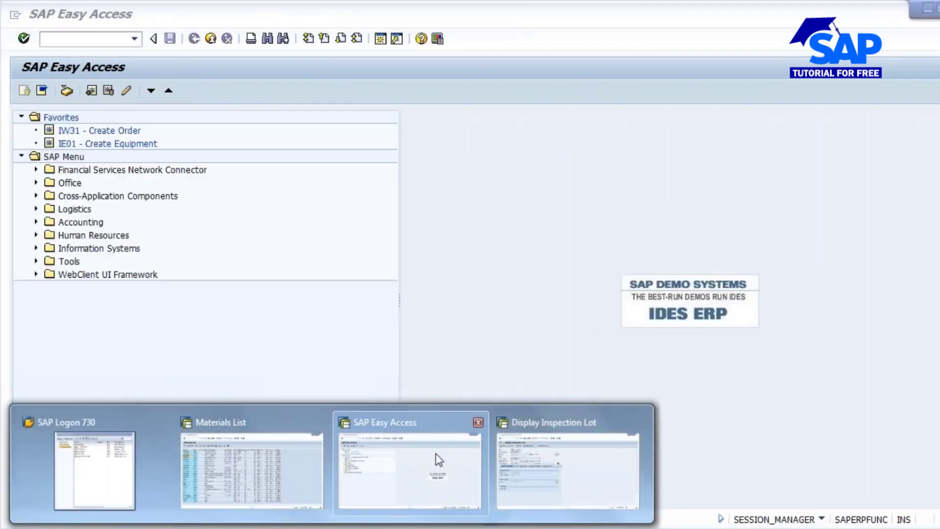
- Run transaction QA32 for all inspection lots of material 50065738 in plant 1000 created from 20.02.2017
click(436, 455)
text(qa32)
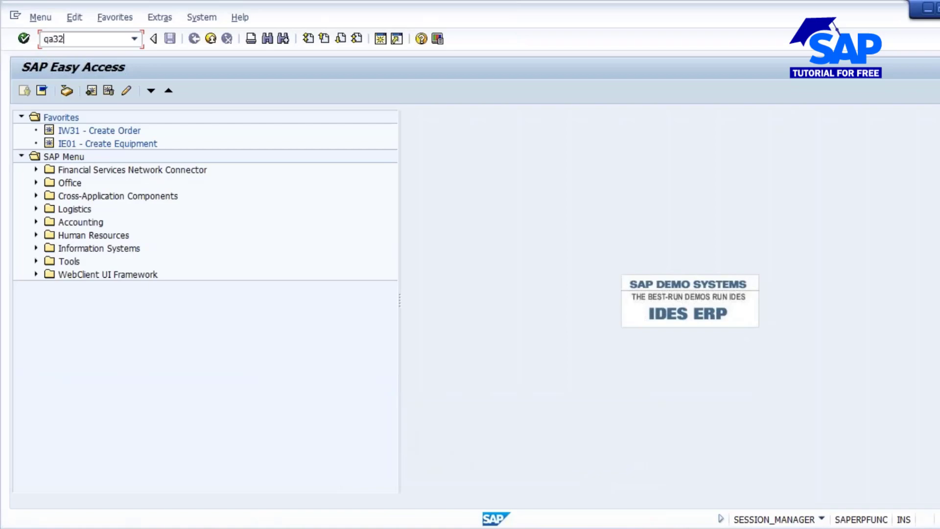
key(Return)
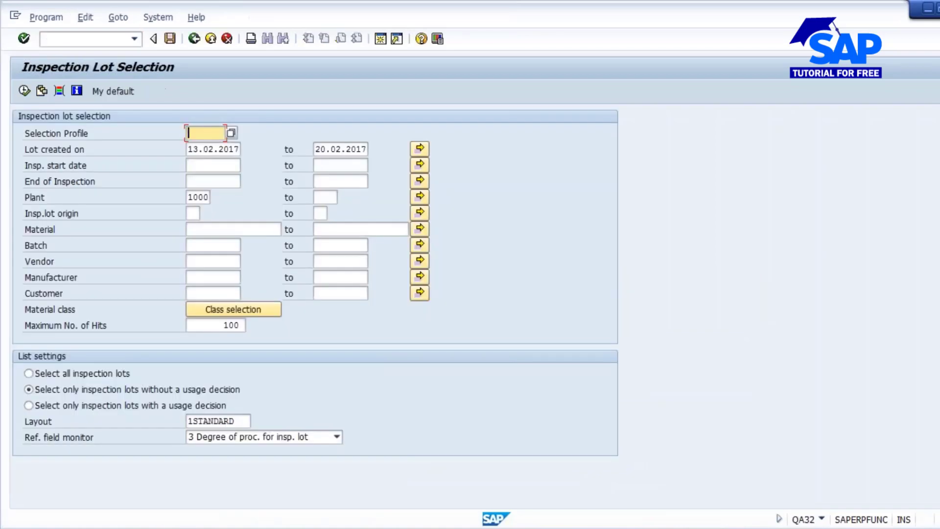
double_click(197, 149)
text(20)
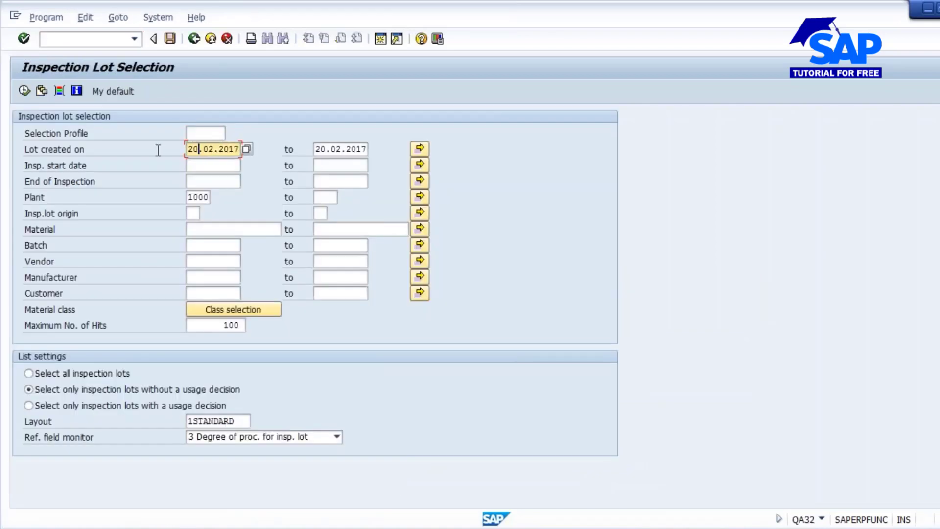
click(255, 229)
click(211, 243)
click(63, 373)
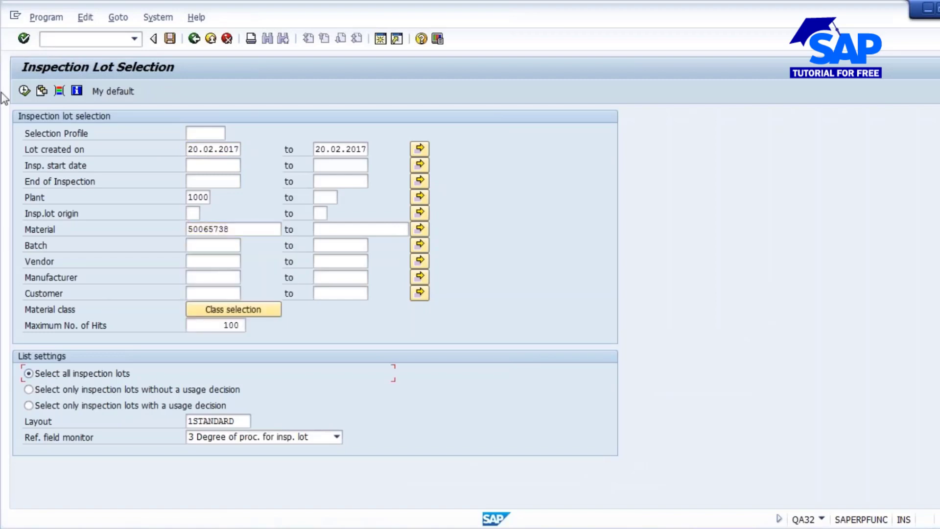
key(F8)
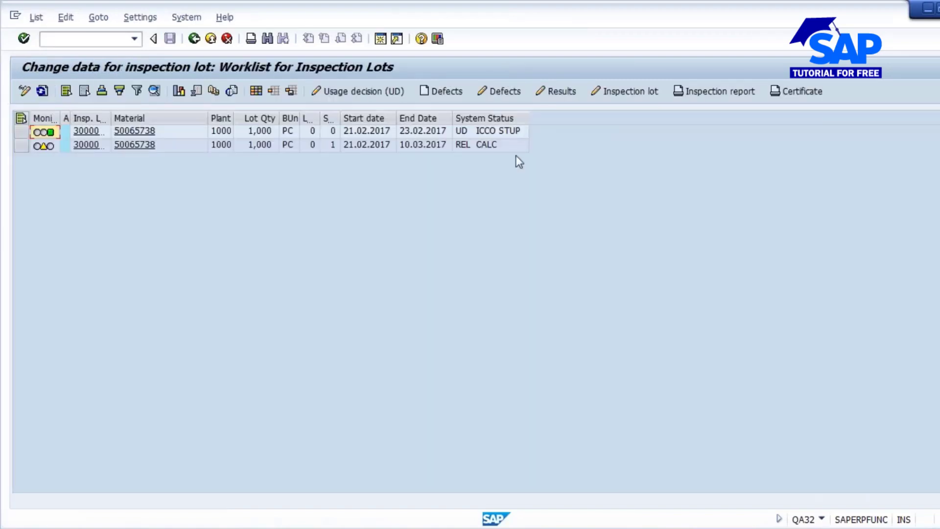
click(21, 145)
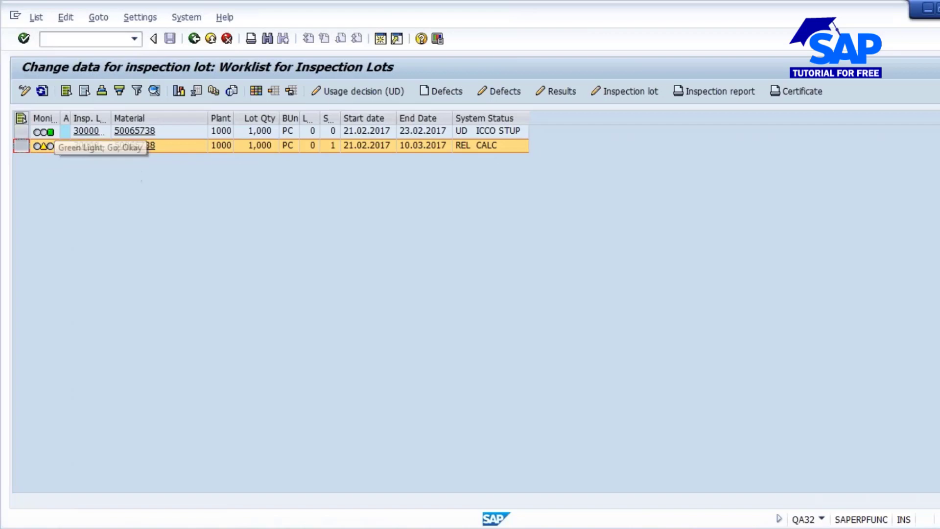
click(361, 90)
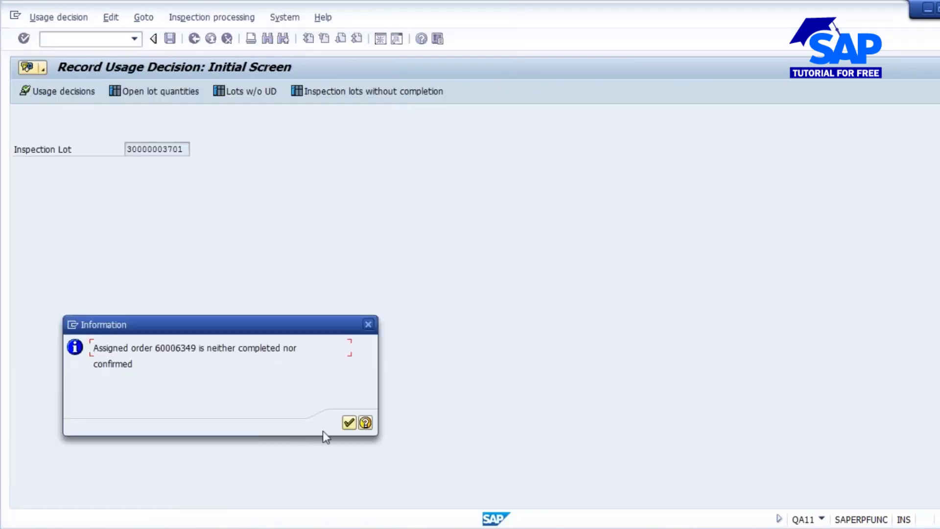
click(348, 422)
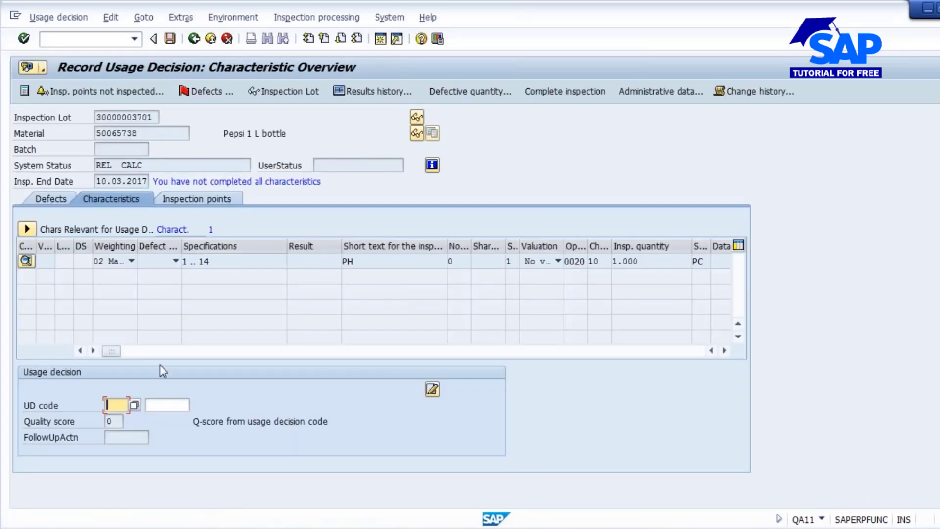
- Force inspection completion, save usage decision code A (Accept) from group 01 for the lot, and refresh the worklist
click(115, 404)
click(134, 405)
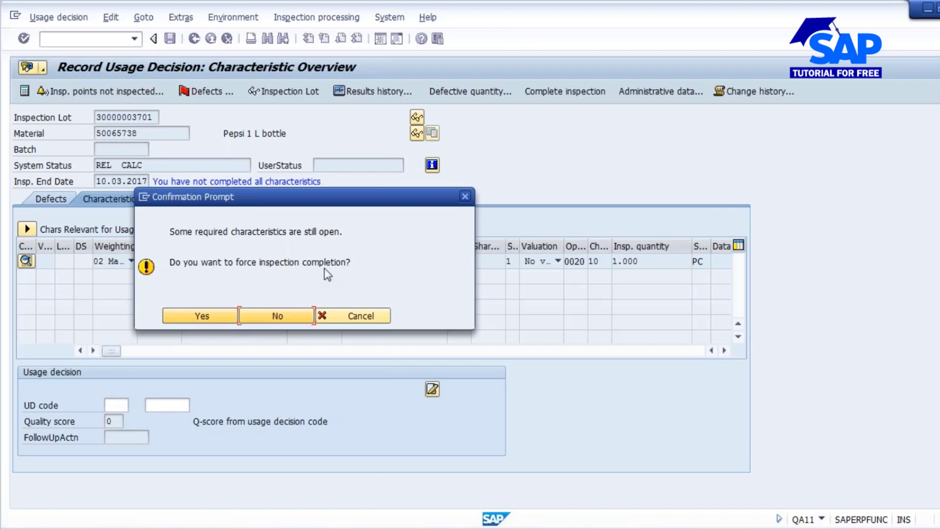
click(205, 316)
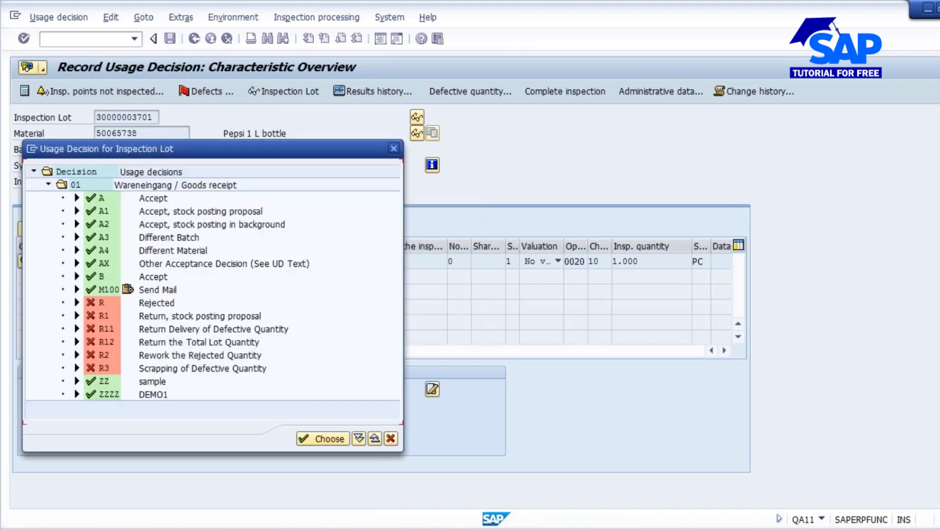
double_click(155, 198)
key(Return)
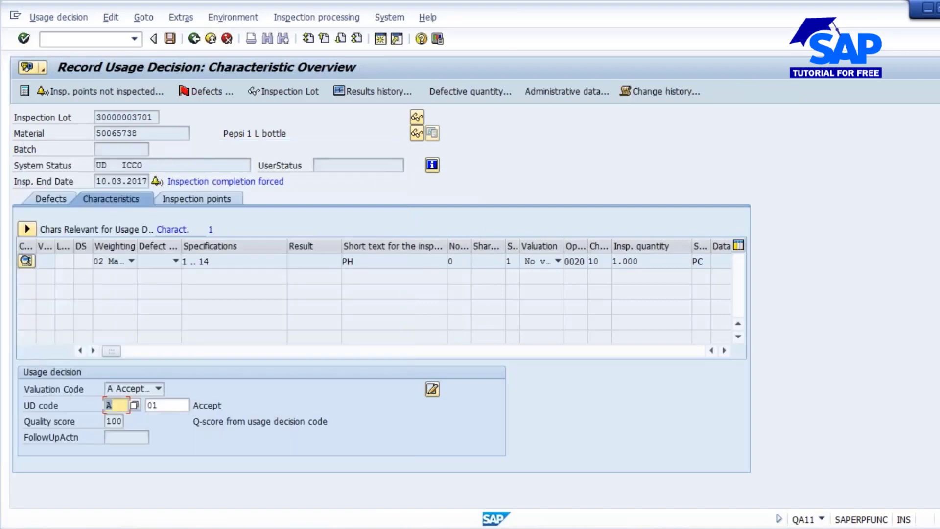
click(169, 39)
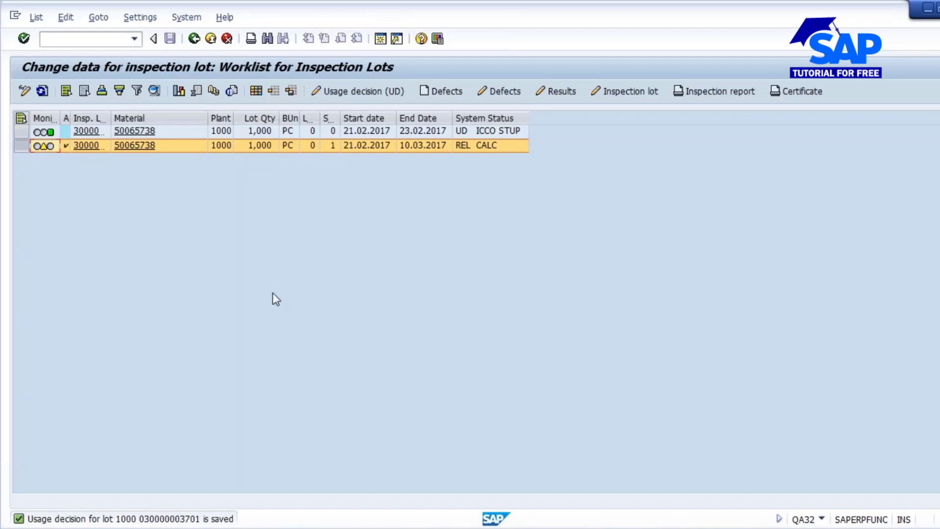
click(42, 90)
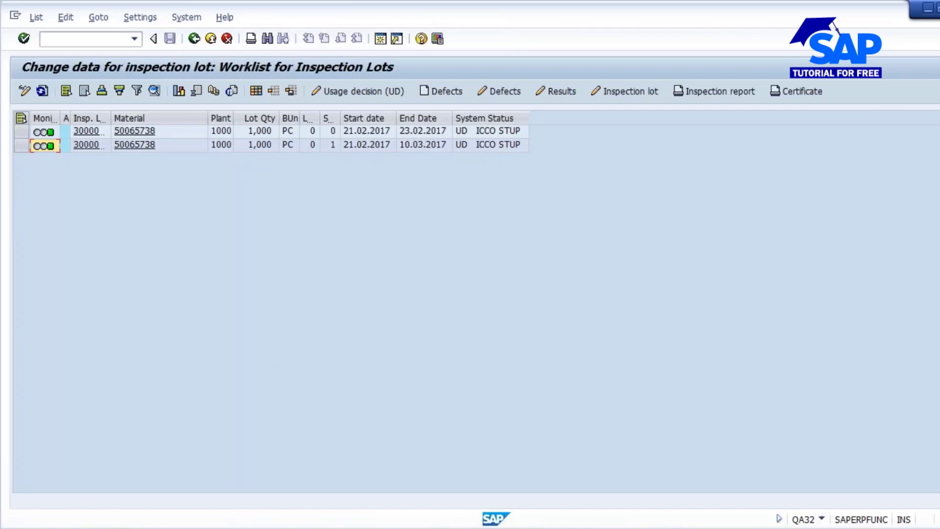
click(470, 528)
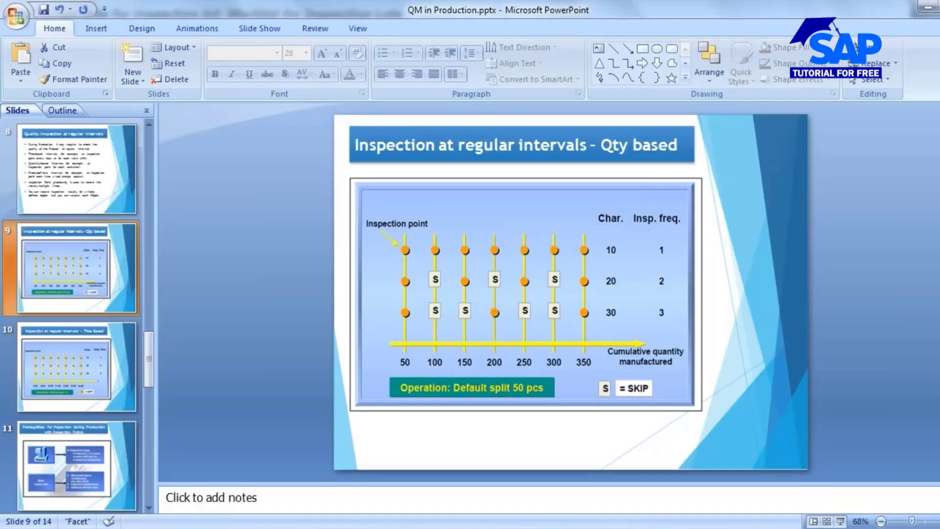
mouse_move(485, 520)
click(409, 452)
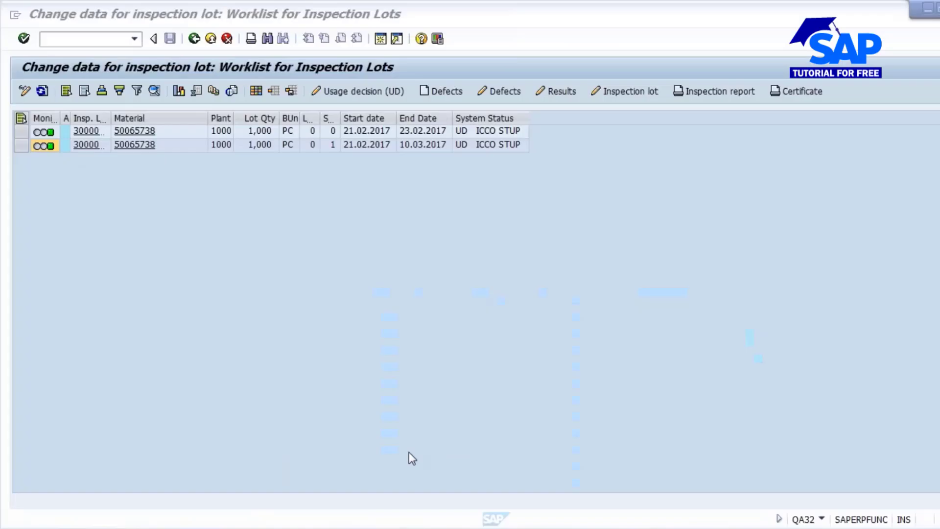
click(485, 526)
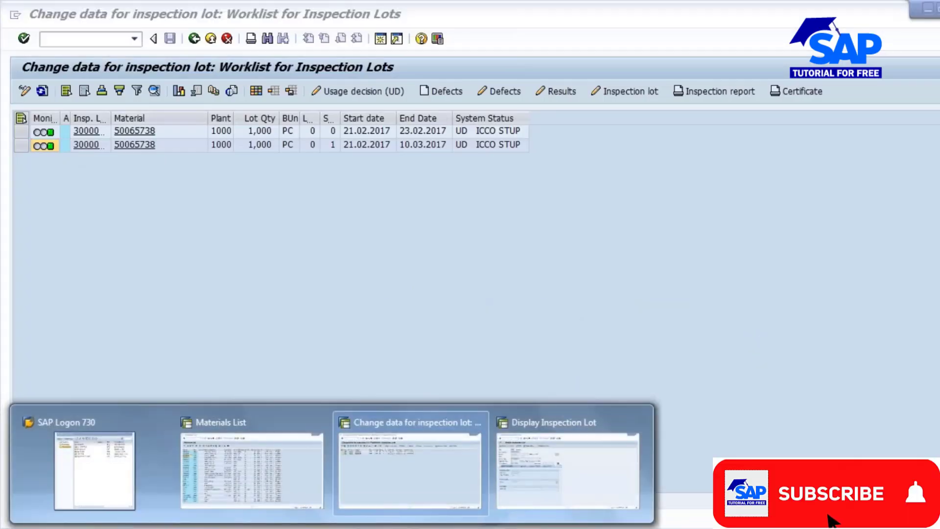
click(535, 464)
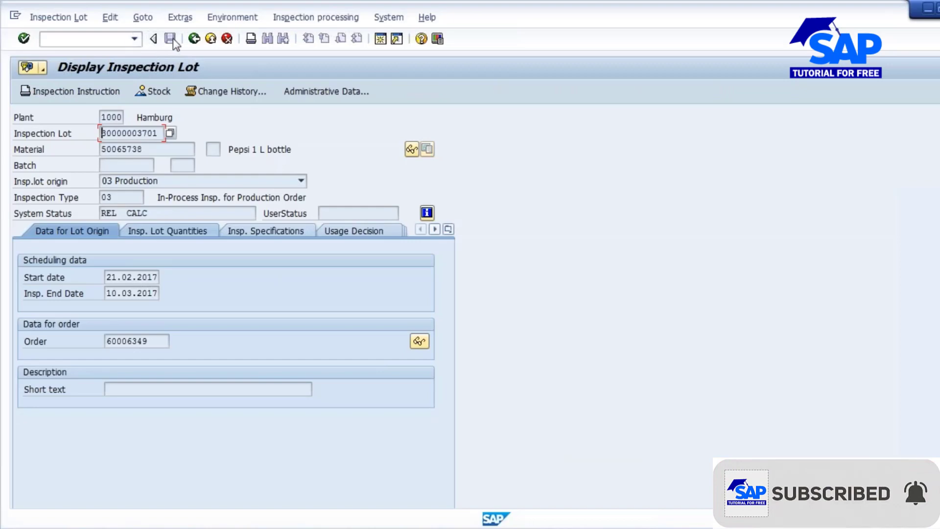
click(199, 40)
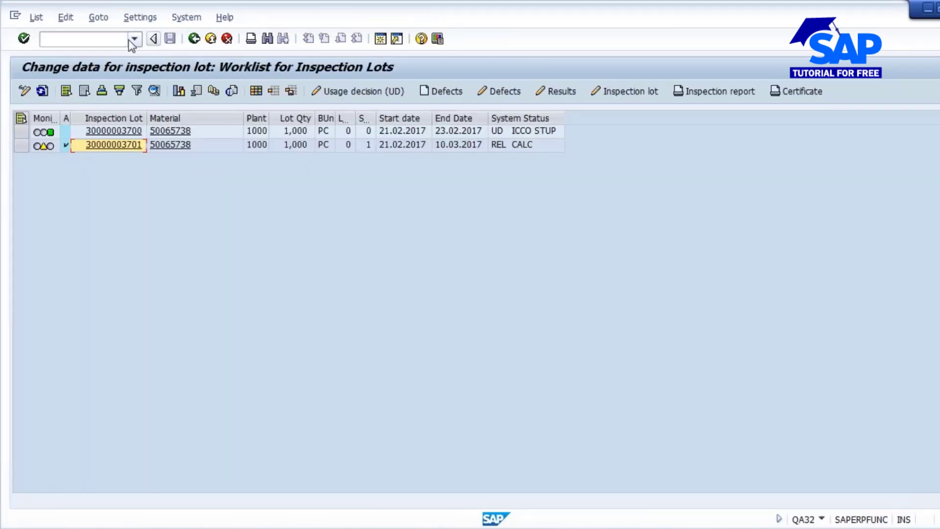
- Start transaction CA02 and open the routing operation overview for material 50065738, Pepsi 1 L bottle
click(80, 45)
click(77, 39)
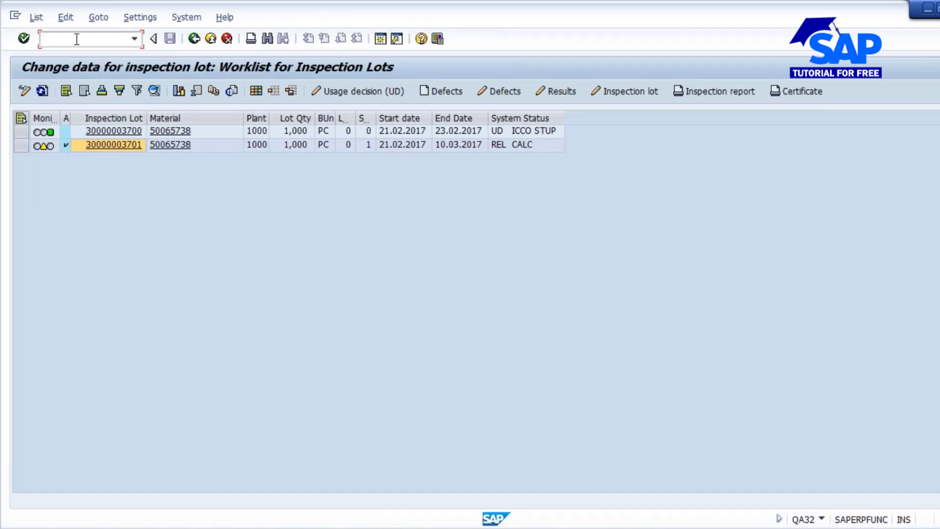
text(/n)
text(a02)
key(Return)
key(Return)
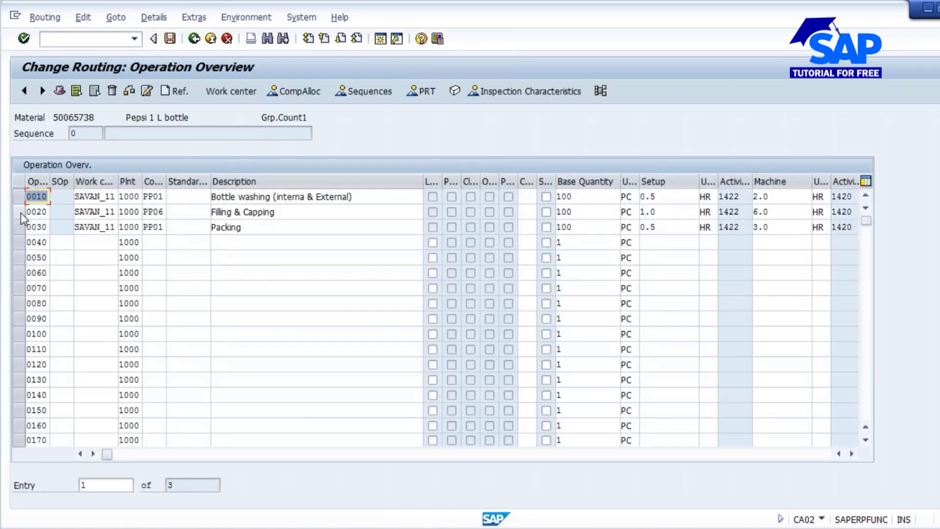
- Open the details of operation 0020 Filling & Capping and examine its Quality Management inspection point settings
click(21, 213)
click(153, 17)
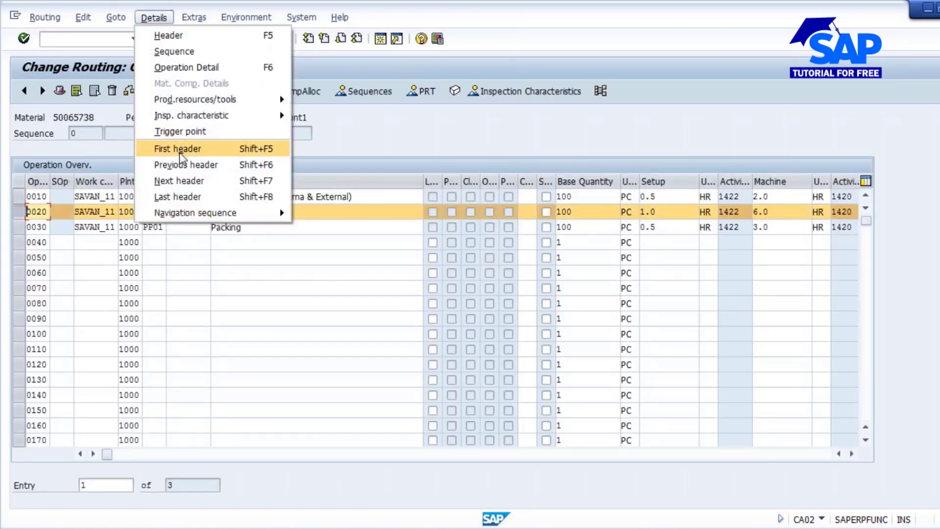
click(178, 66)
scroll(325, 388, down, 5)
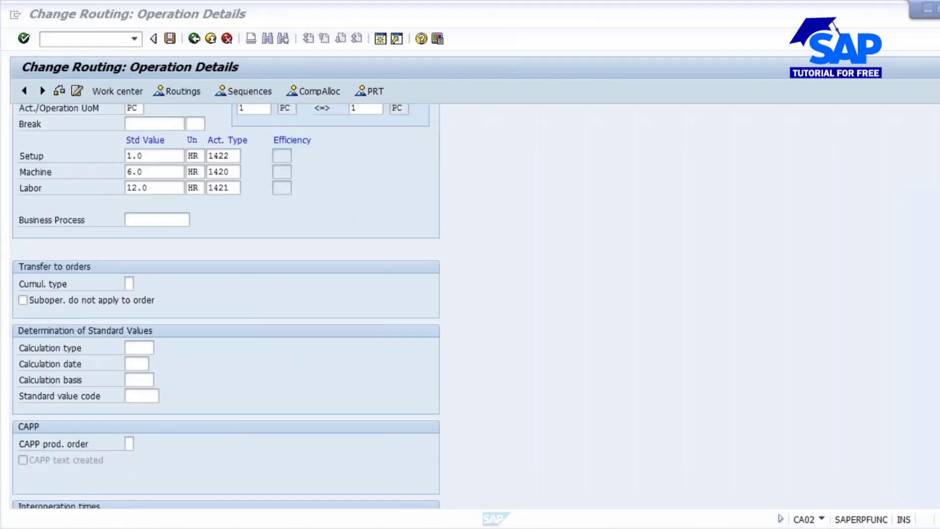
scroll(225, 303, down, 15)
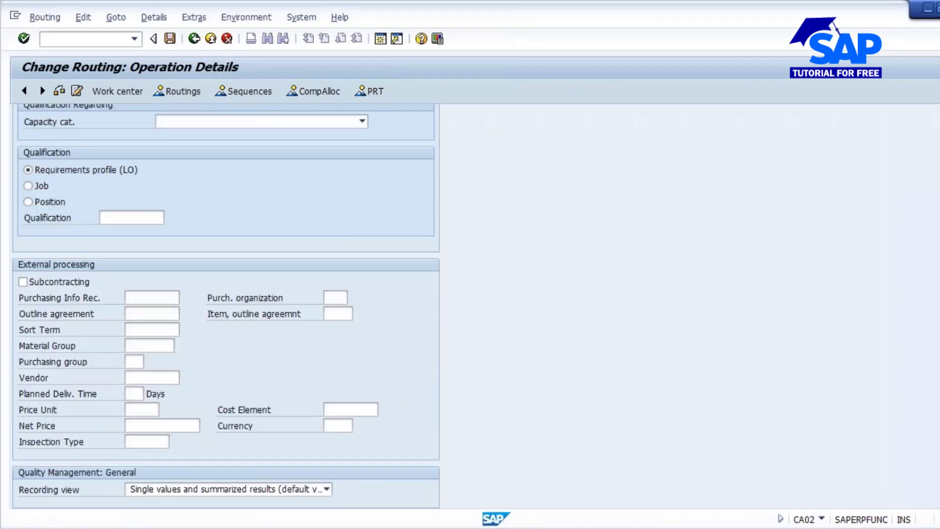
scroll(217, 237, down, 2)
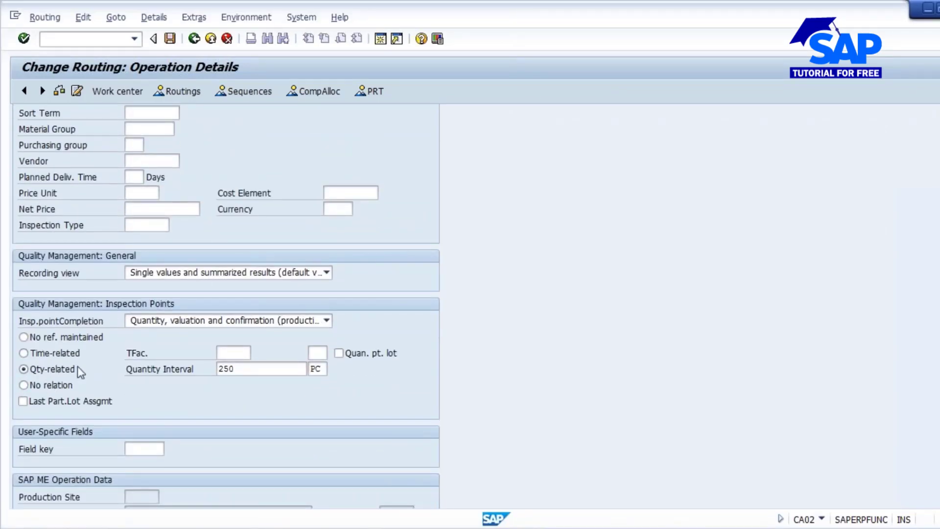
- Set operation 0020's inspection points to Time-related and clear the quantity interval and its unit
click(25, 352)
double_click(247, 368)
key(BackSpace)
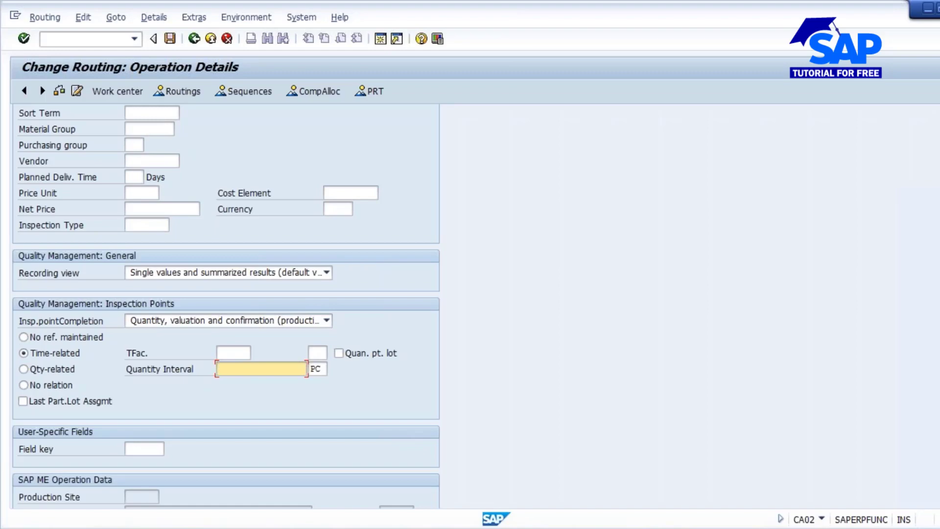
click(323, 368)
key(BackSpace)
key(BackSpace)
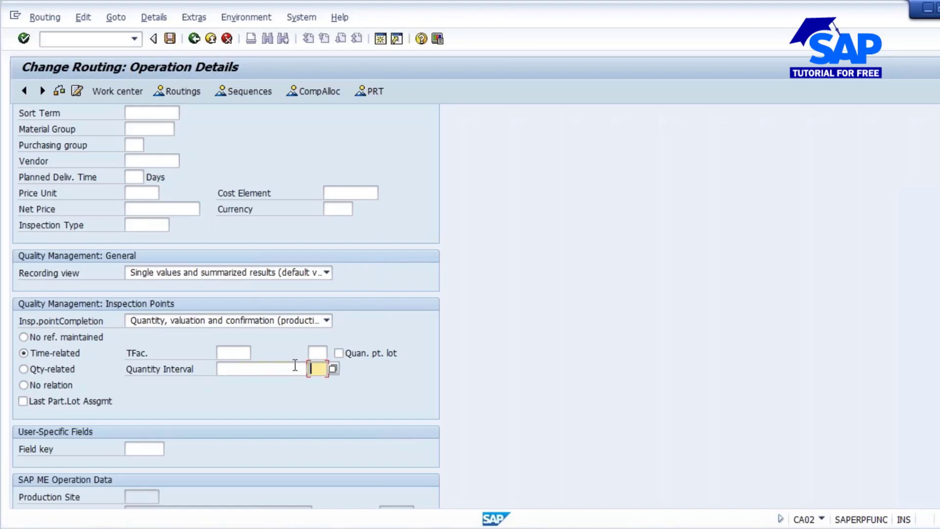
- Set the inspection point time factor to 2 and choose HR (Hours) as its unit
click(236, 349)
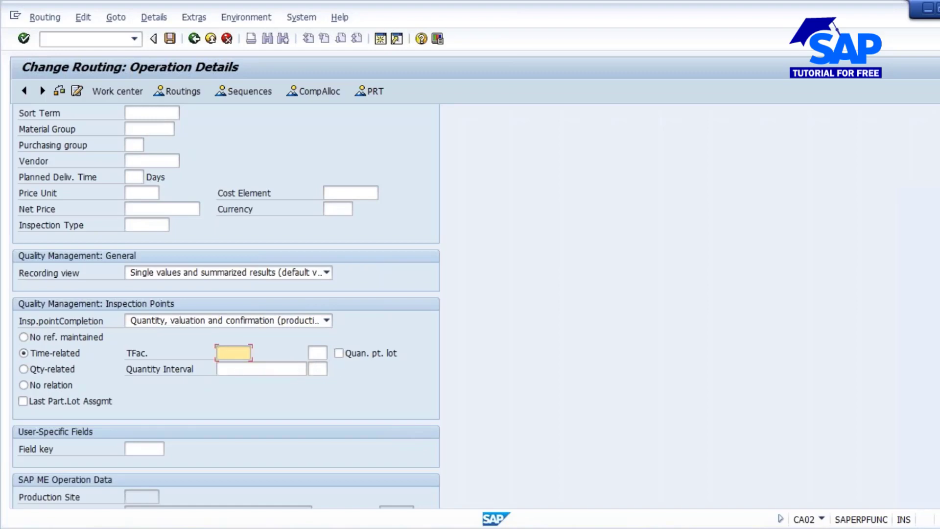
text(2)
click(323, 355)
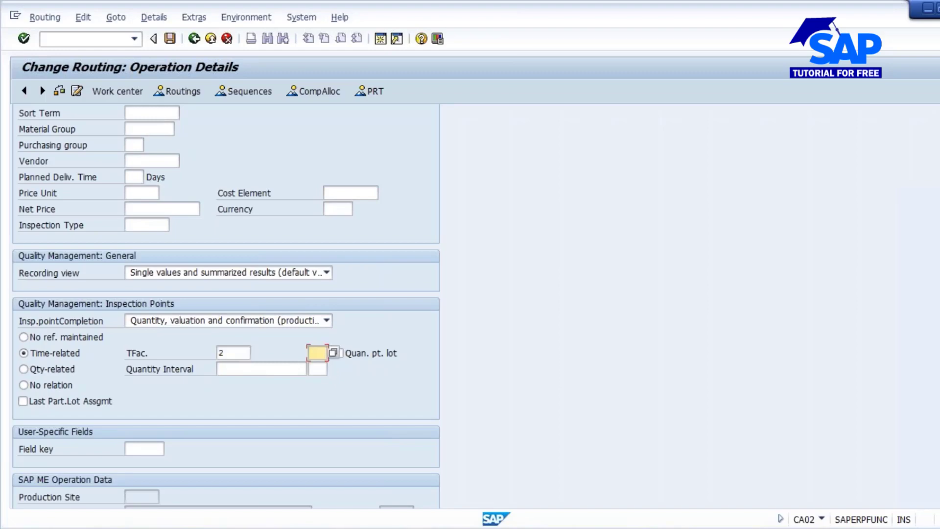
text(hr)
key(BackSpace)
key(BackSpace)
text(H)
click(331, 352)
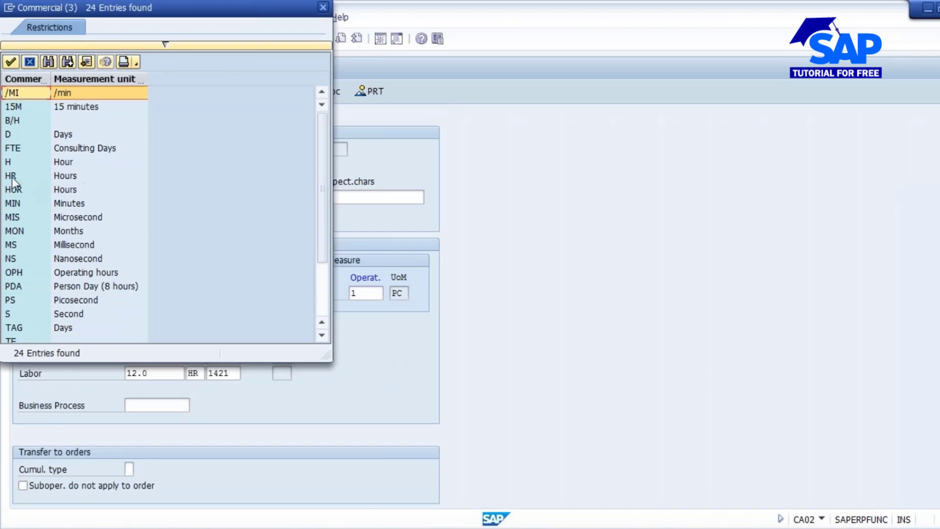
double_click(11, 177)
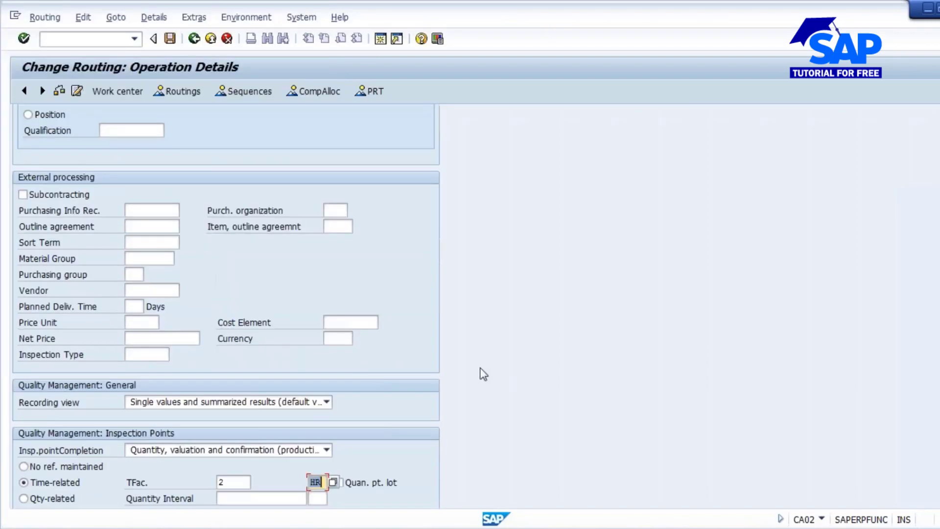
scroll(484, 375, down, 3)
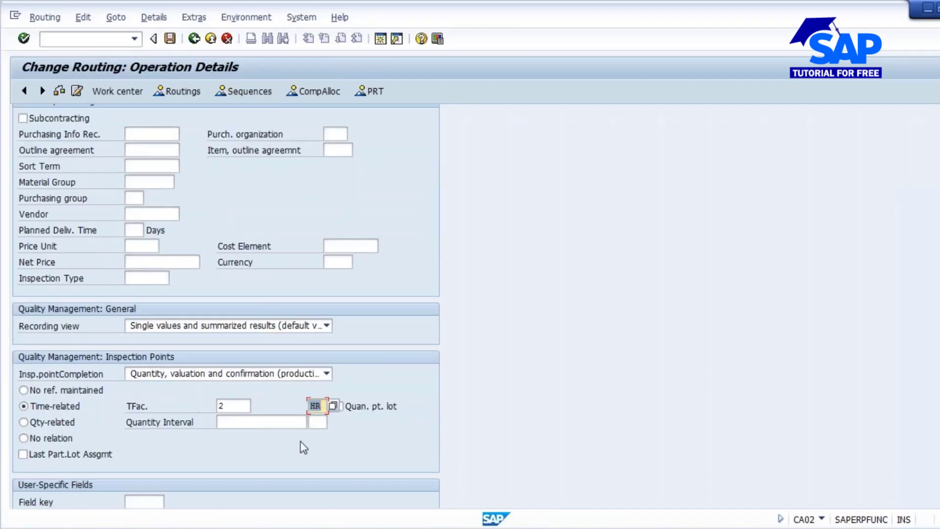
- Switch to the Notepad notes and add the line "10 HRS" below the quantity calculation
key(alt+Tab)
click(258, 273)
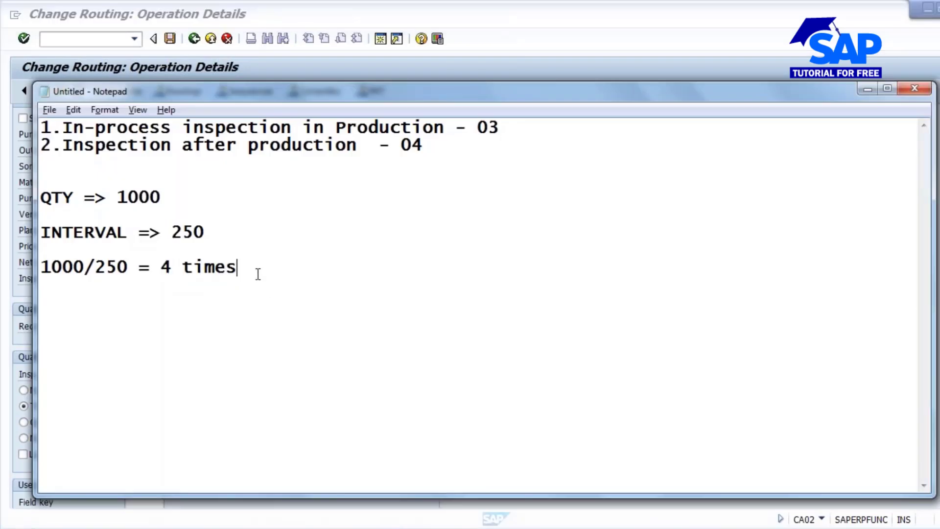
key(Return)
key(Return)
key(Return)
text(10 HRS)
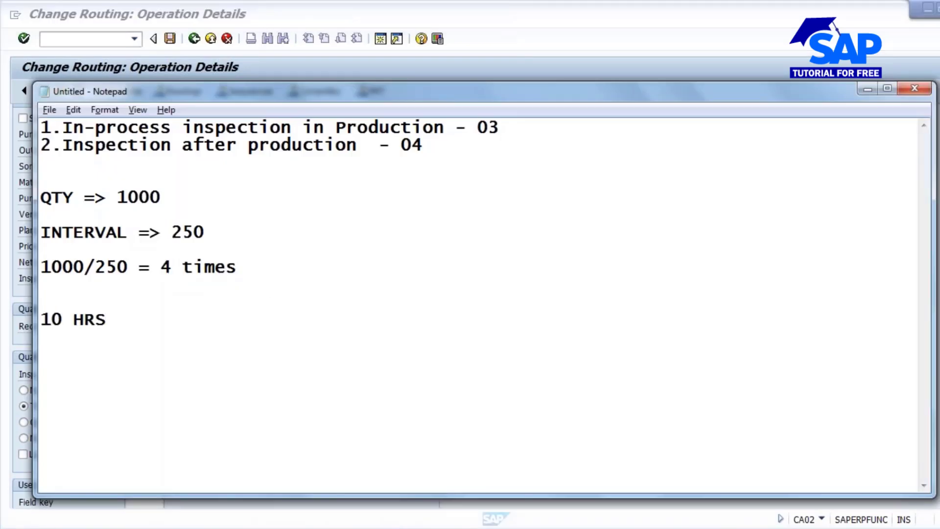
key(Return)
key(Return)
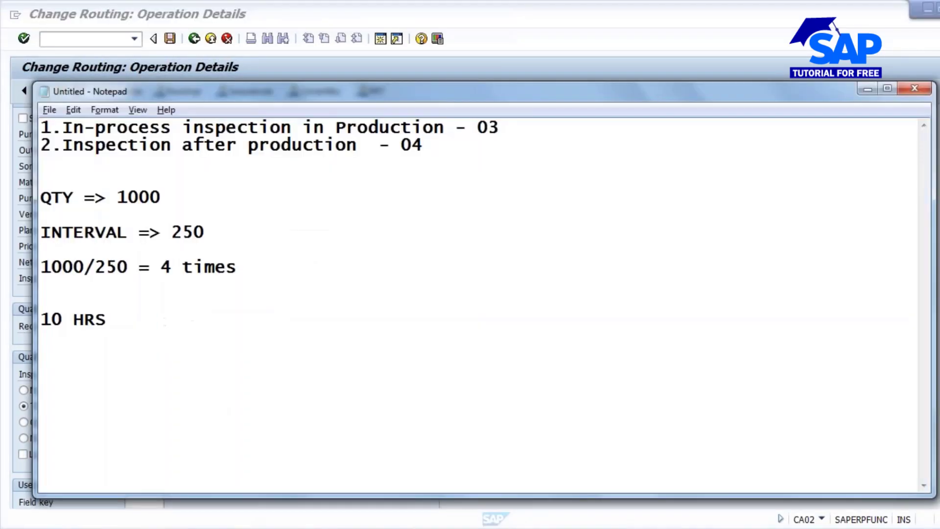
- Note the interval 2 and the calculation "10/2 = 5 times" below the 10 HRS line
text(2)
key(Return)
key(Return)
text(10/2=)
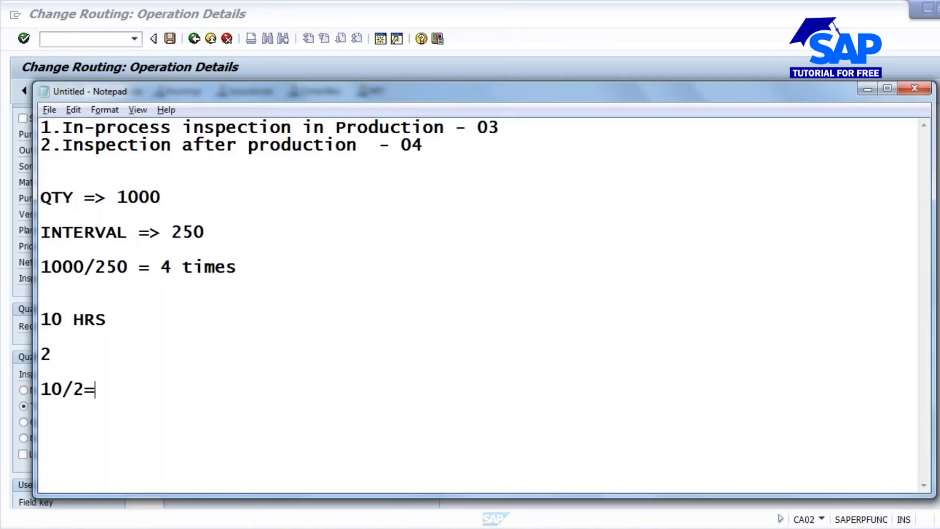
key(Left)
key(Right)
text(5 times)
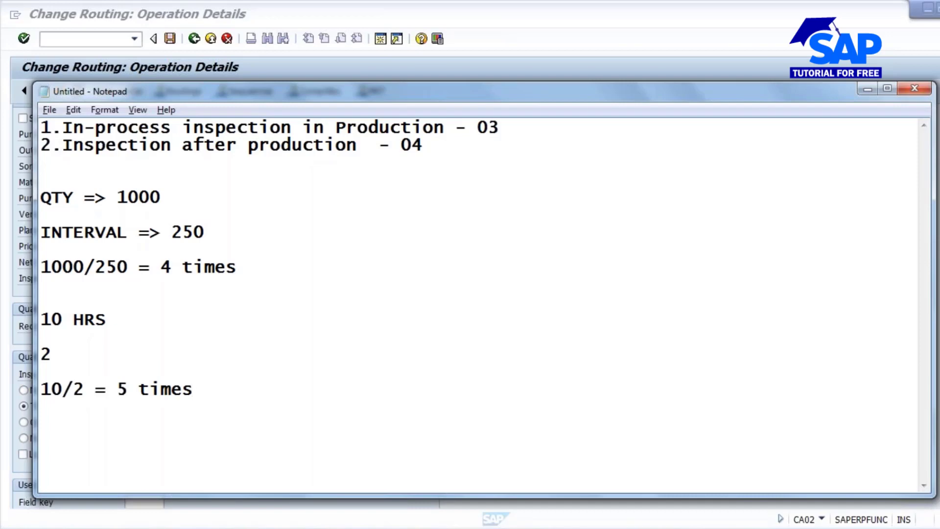
- Return to the SAP routing, set the inspection points to No relation, and clear the time factor and its unit
key(alt+Tab)
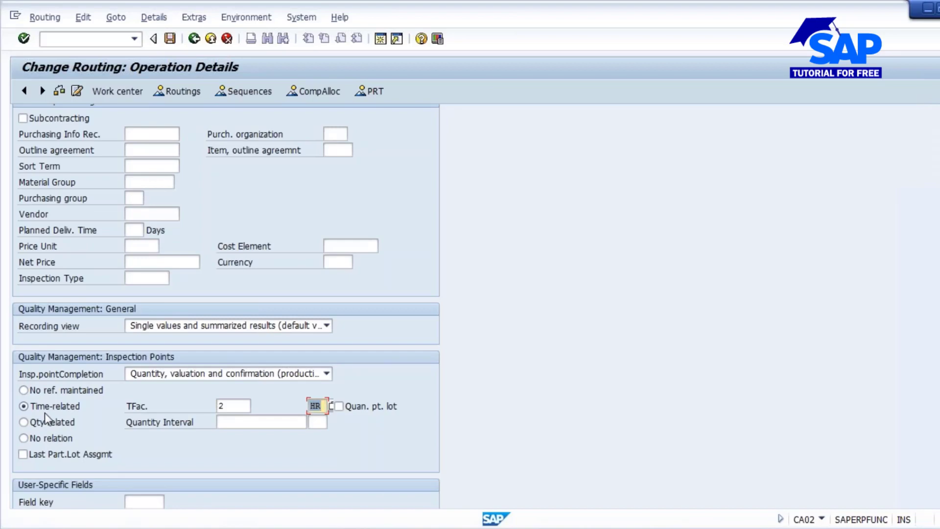
click(27, 439)
drag(225, 406, 178, 403)
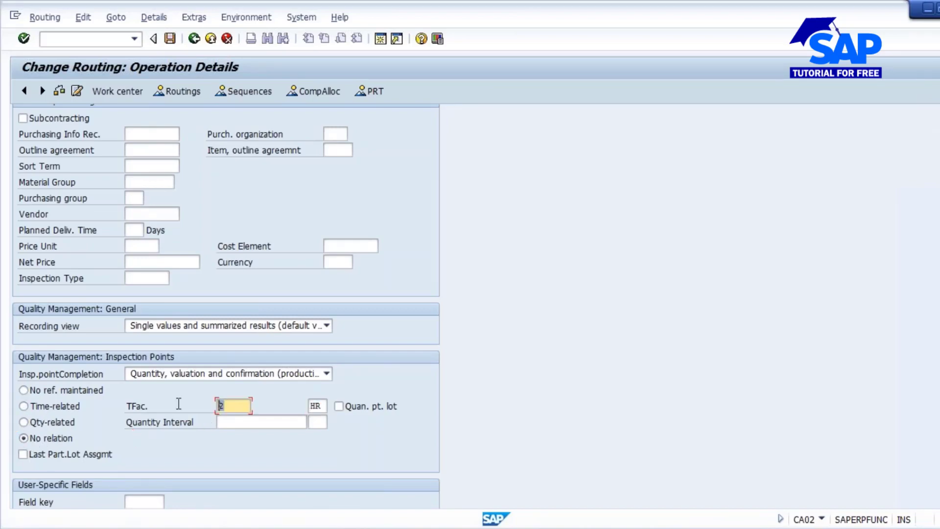
key(Delete)
key(Tab)
key(Delete)
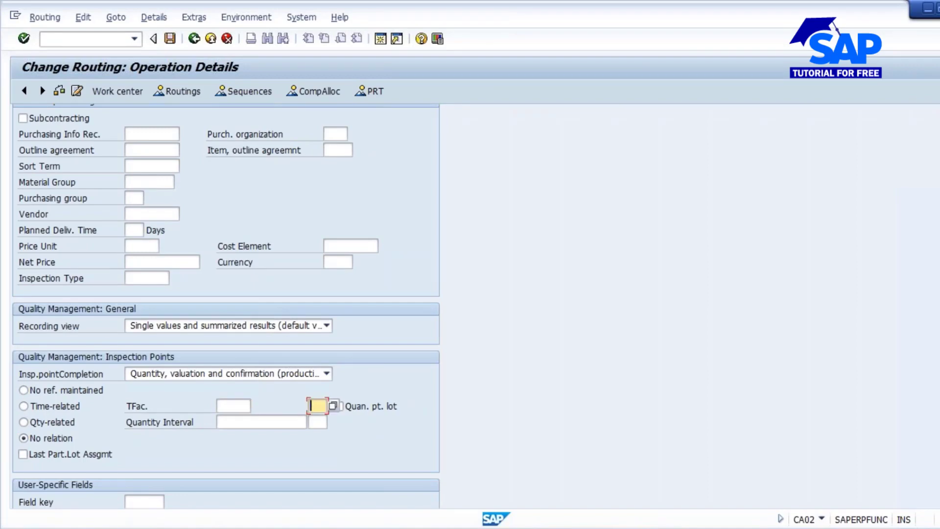
- Go back to the routing's operation overview and leave the transaction with /n without saving
click(192, 40)
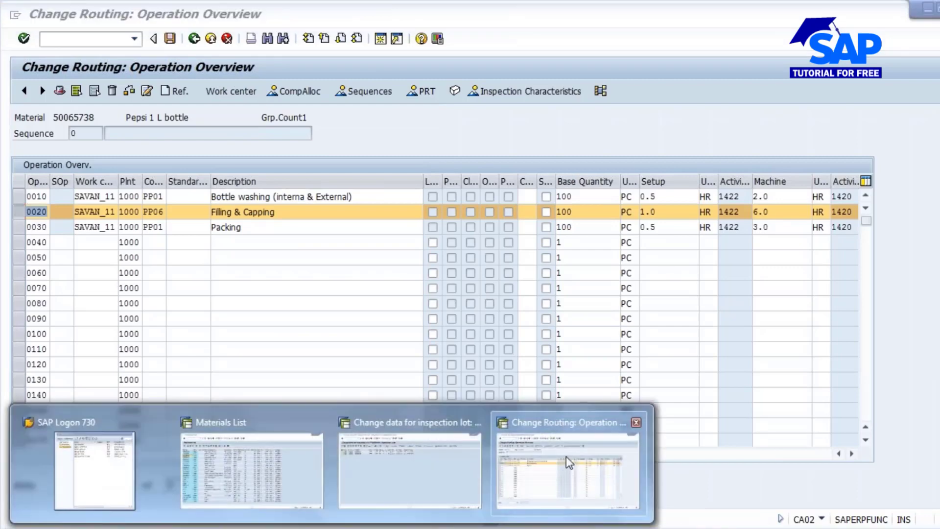
click(566, 456)
click(93, 36)
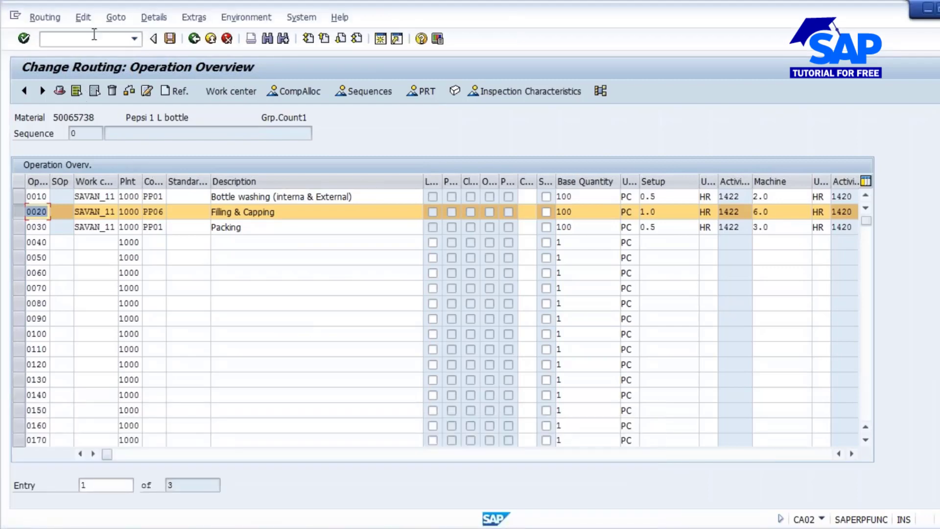
text(/n)
key(Return)
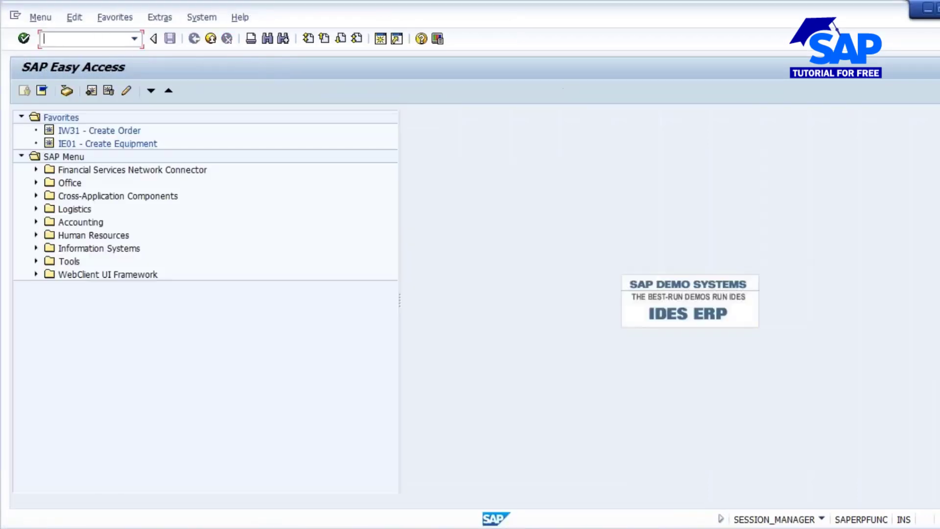
- Start transaction QE51N to open the results recording worklist selection
text(qe51n)
key(Return)
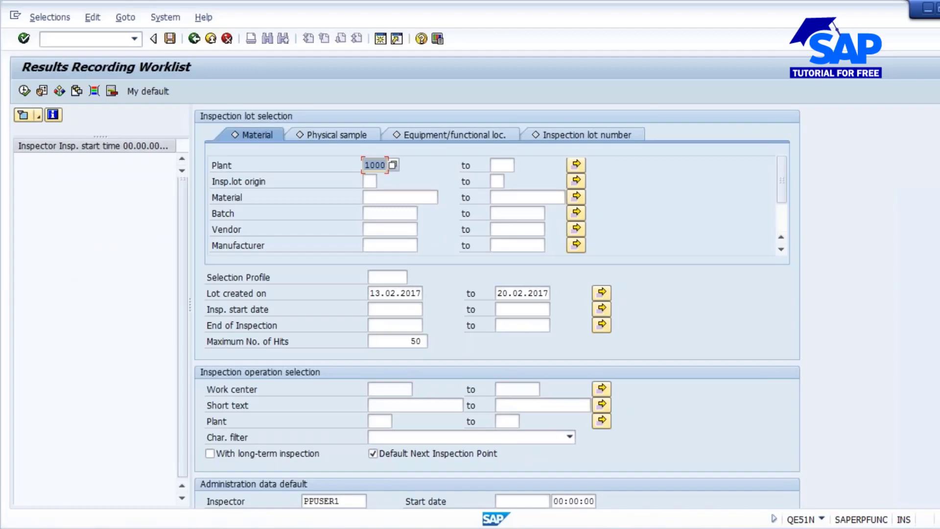
- Switch to the PowerPoint presentation, show slide 8, review its interval types, and highlight "Freely-defined intervals"
click(928, 8)
scroll(45, 255, up, 2)
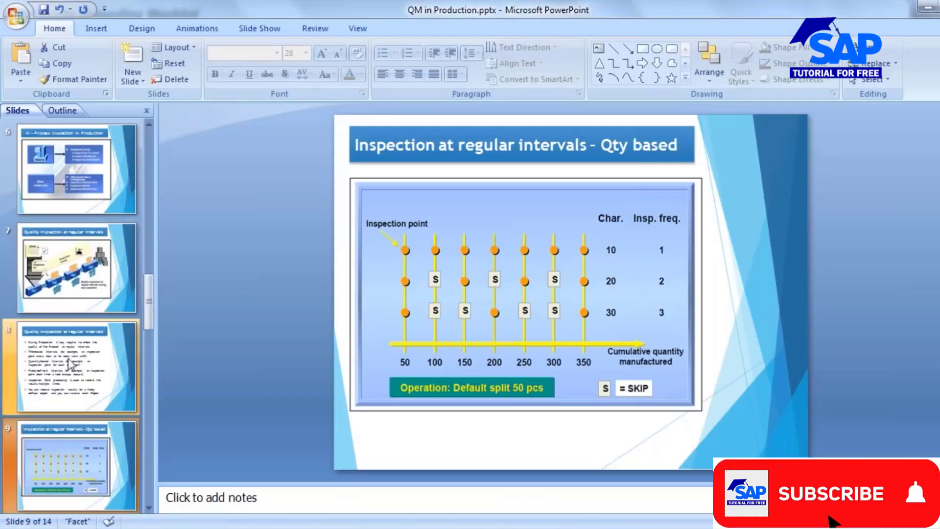
click(70, 364)
click(439, 230)
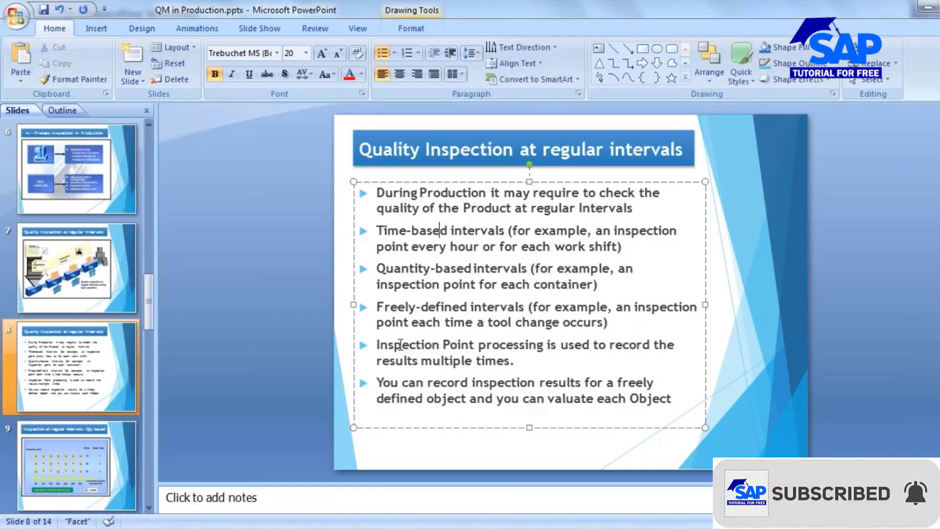
click(472, 270)
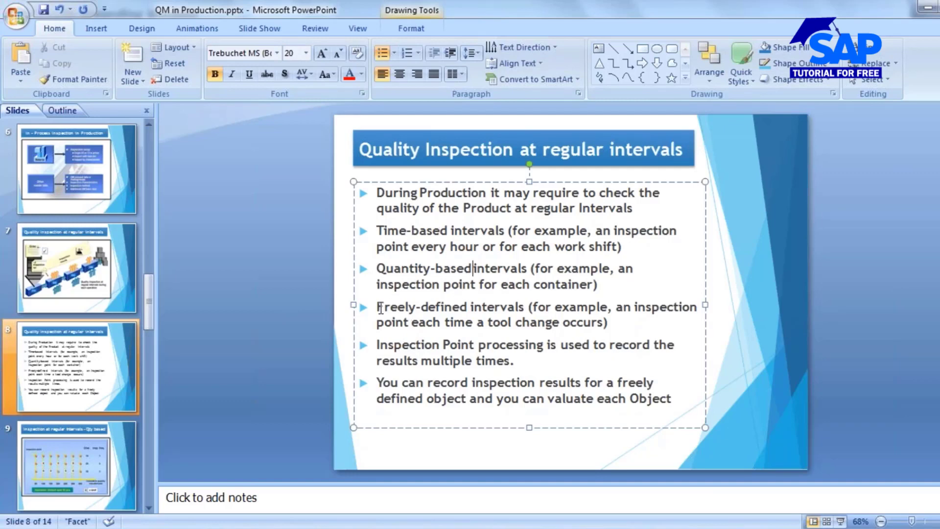
drag(380, 308, 505, 312)
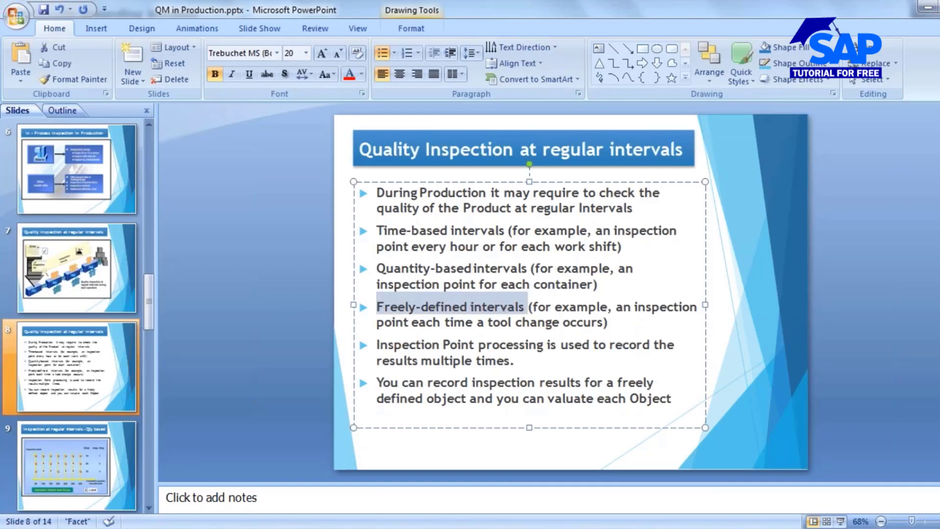
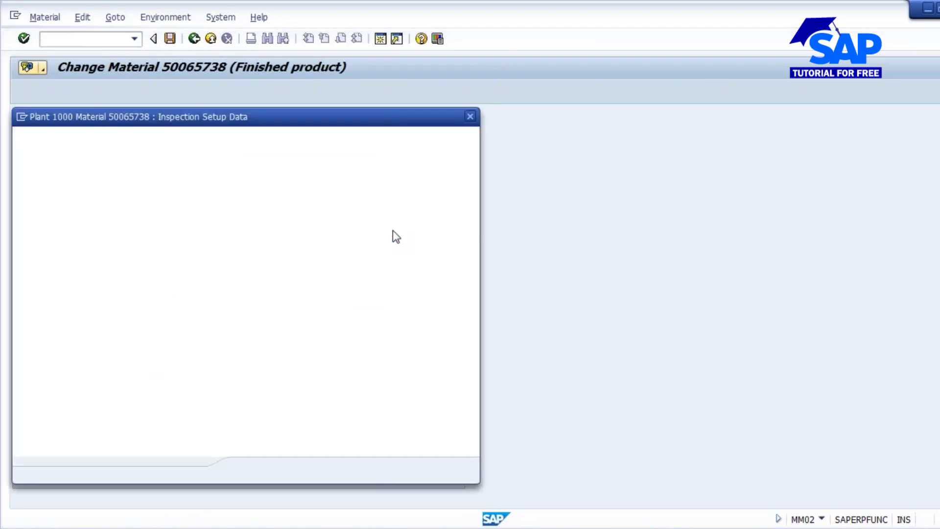
- Compare the inspection setup details of types 04 (Final Inspection at GR from Production) and 03 (In-Process Insp. for Production Order)
click(78, 191)
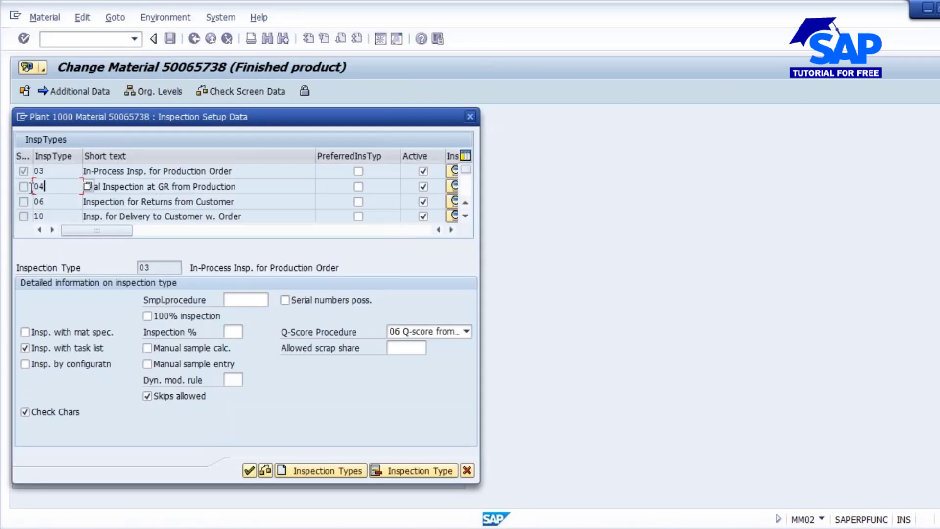
drag(244, 186, 95, 190)
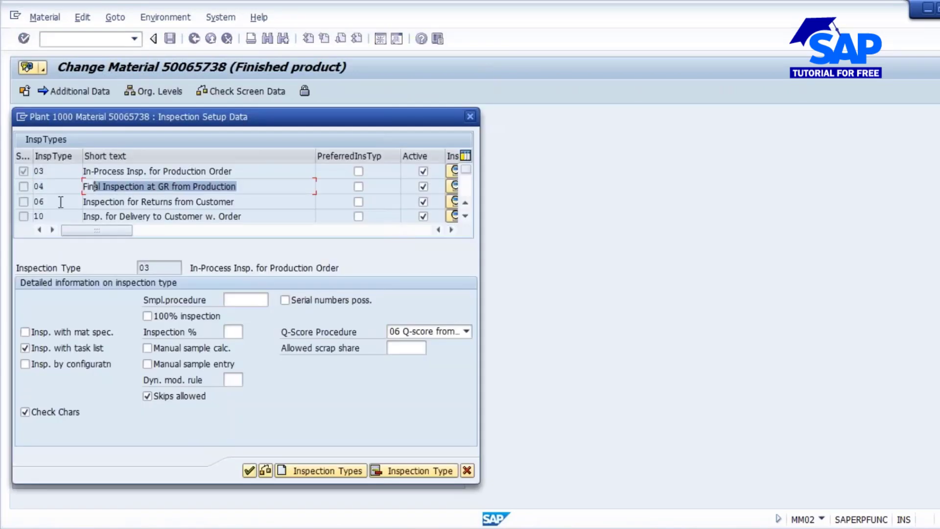
double_click(95, 186)
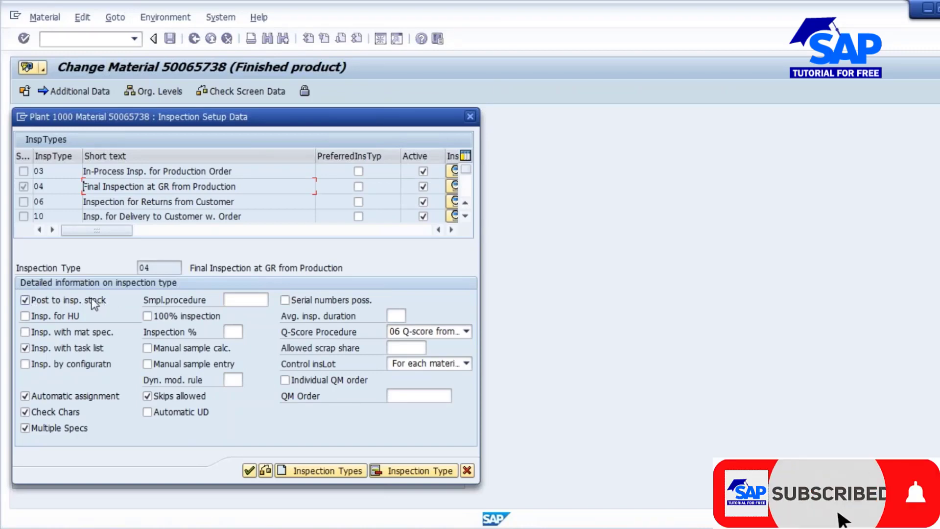
double_click(138, 169)
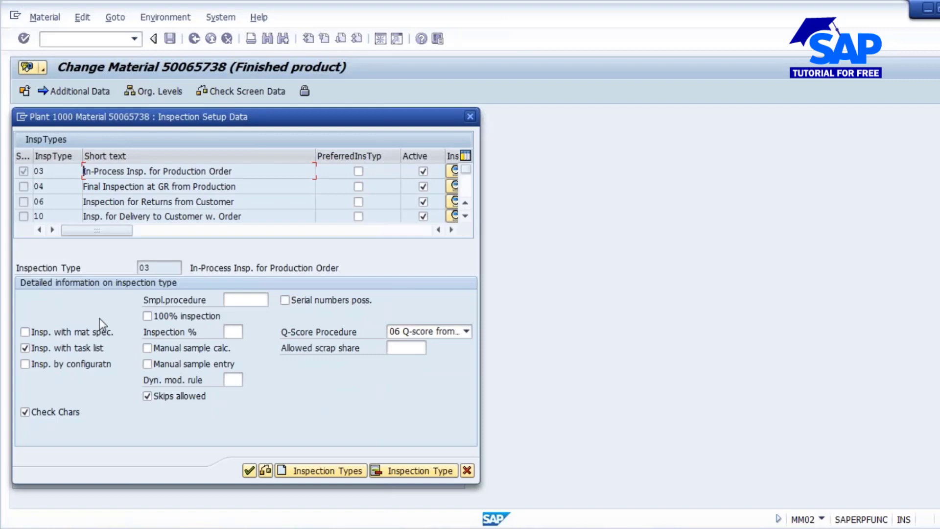
click(164, 187)
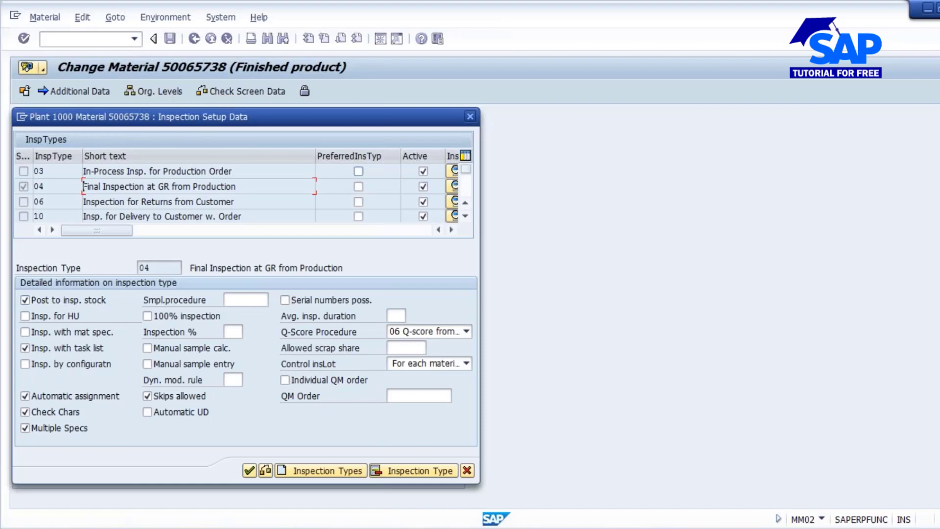
click(248, 471)
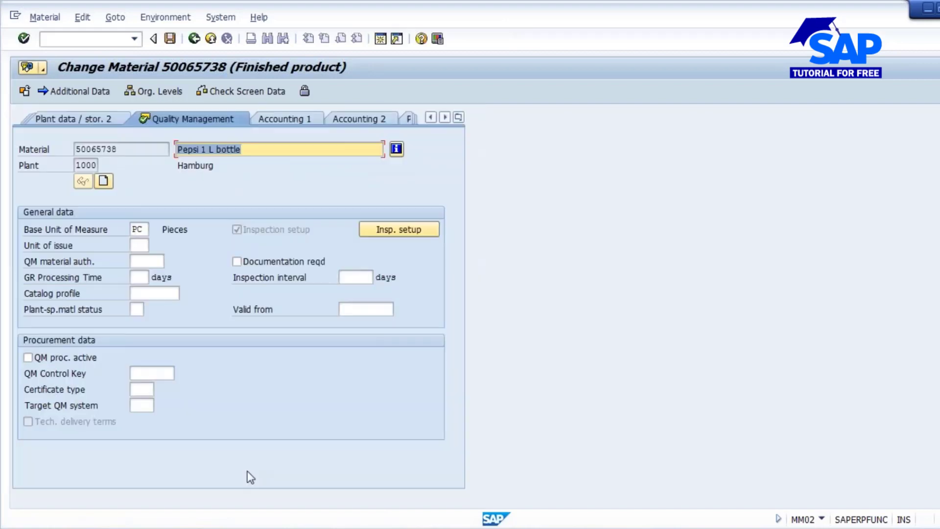
- Disable Multiple Specs for inspection type 04 in the Pepsi 1 L bottle's inspection setup and save the material
click(409, 231)
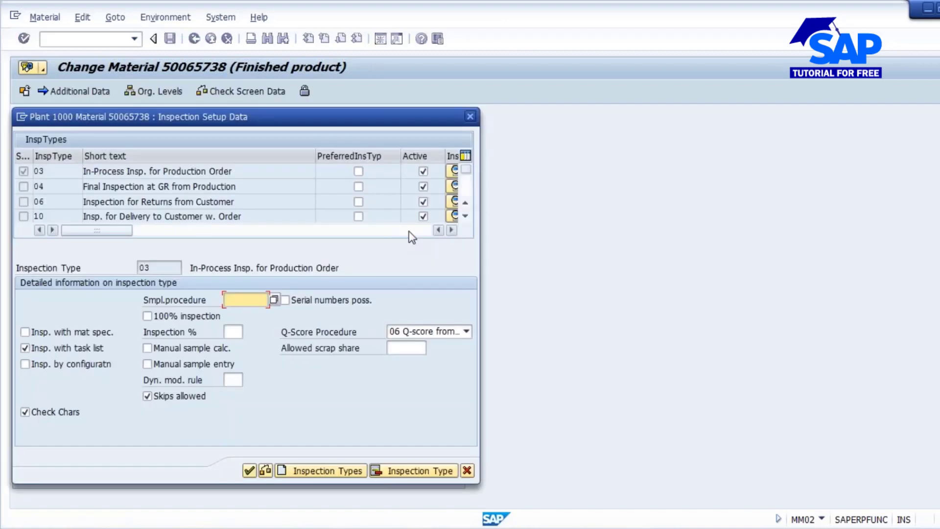
double_click(184, 186)
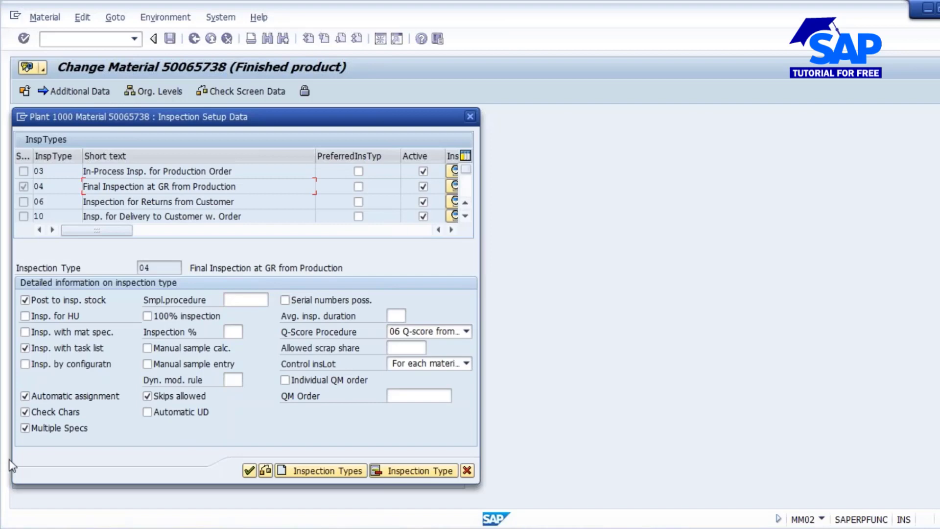
click(25, 427)
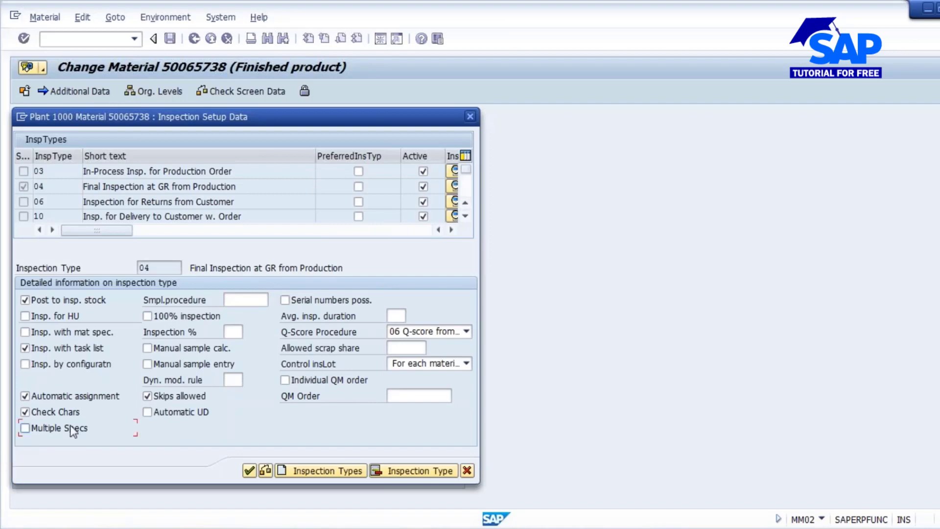
click(249, 471)
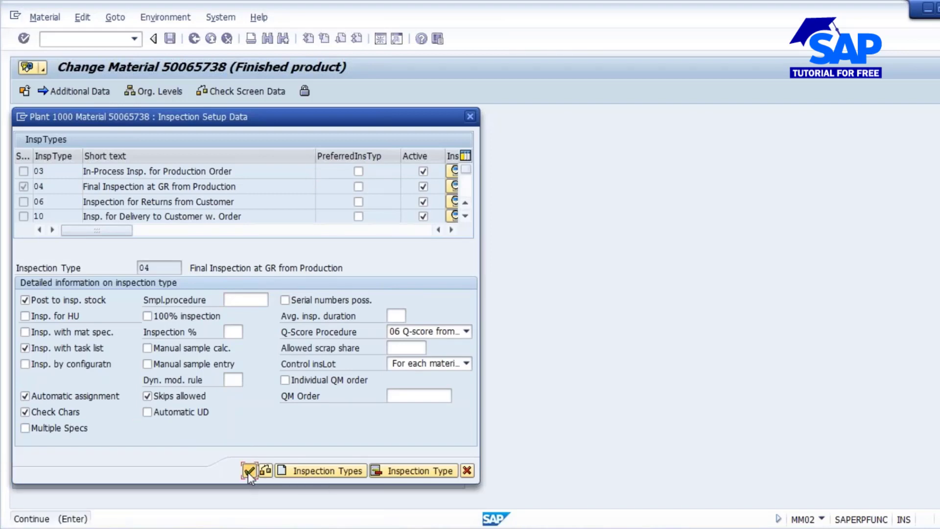
click(170, 39)
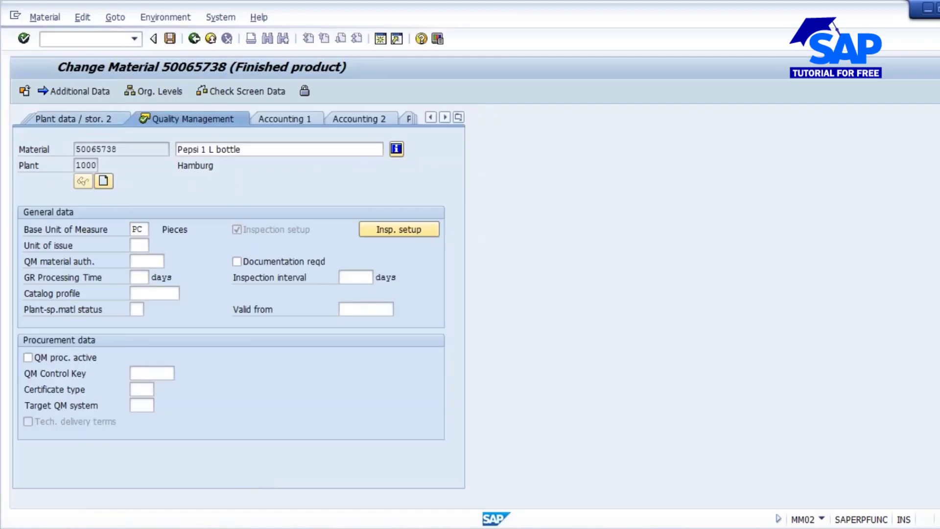
- Switch to transaction QP02 and open the operation overview of the inspection plan for material 50065738 in plant 1000
drag(145, 133, 73, 130)
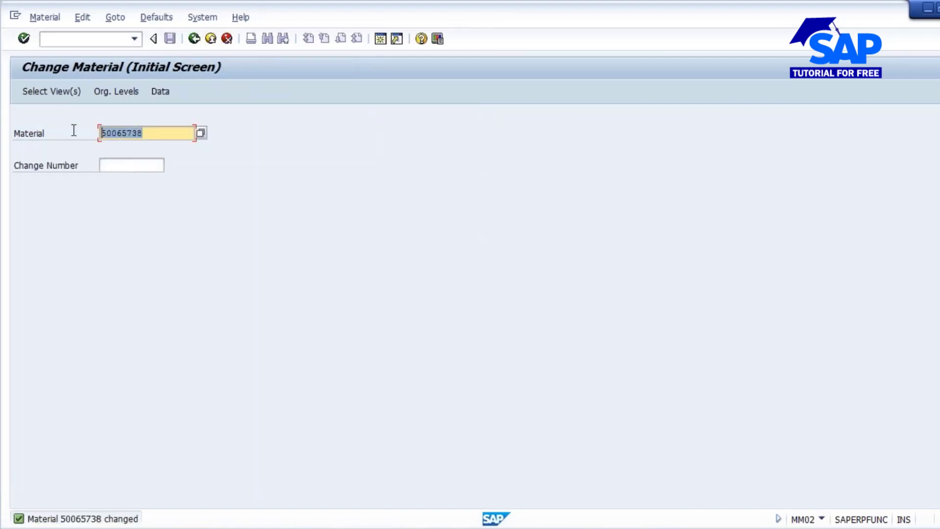
click(102, 133)
click(68, 38)
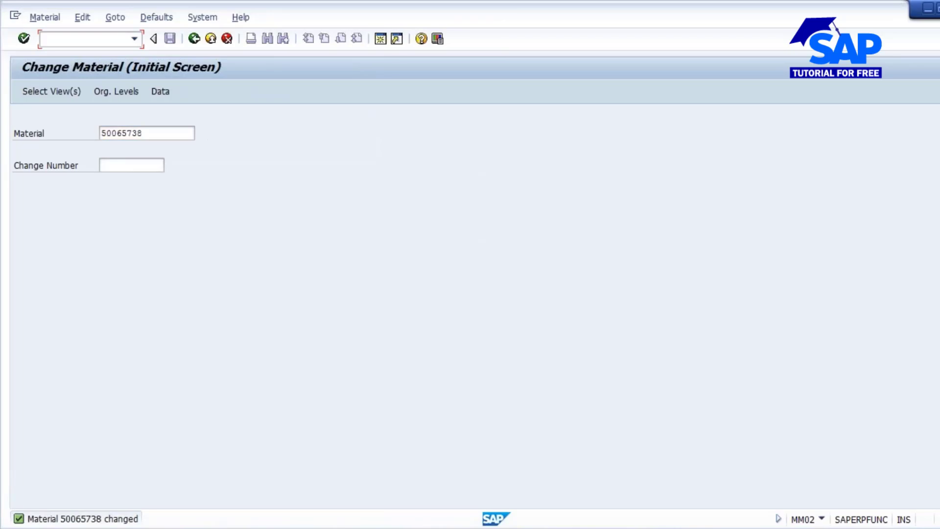
text(/nmm03)
key(Return)
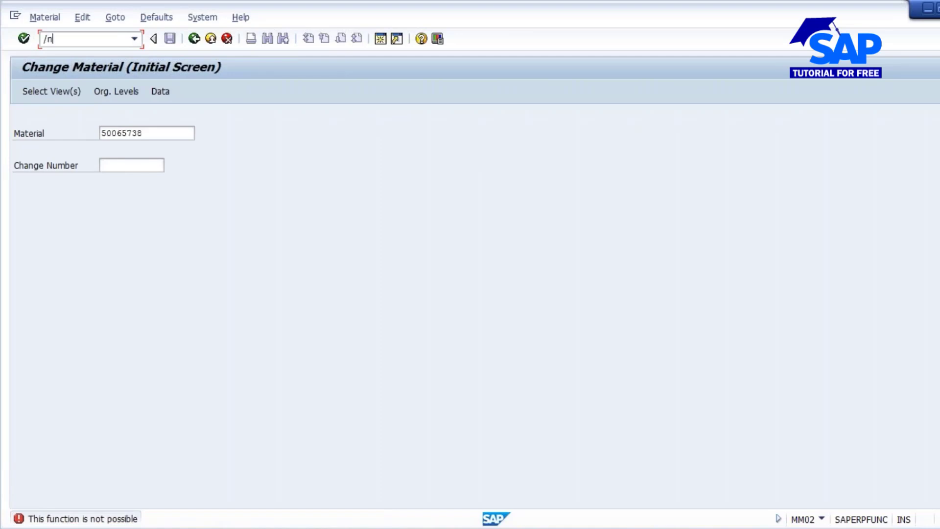
text(qp0)
key(Return)
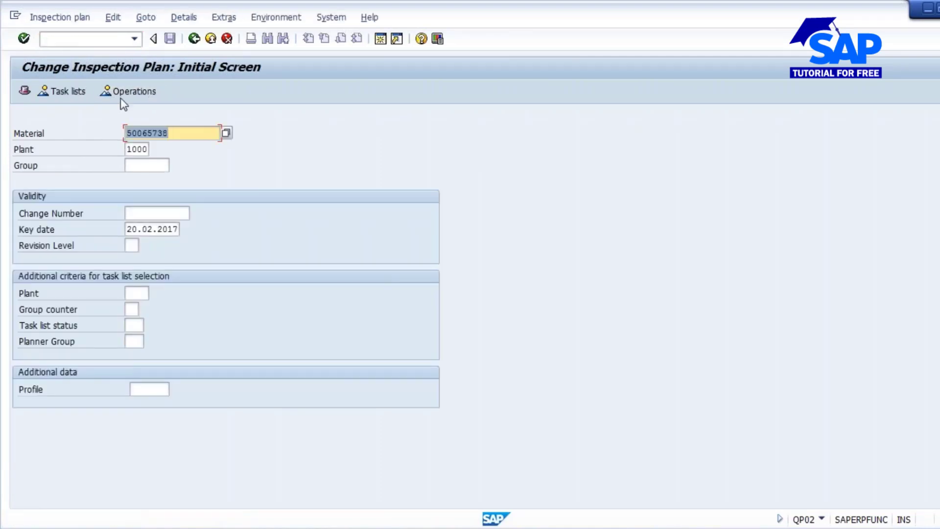
key(Return)
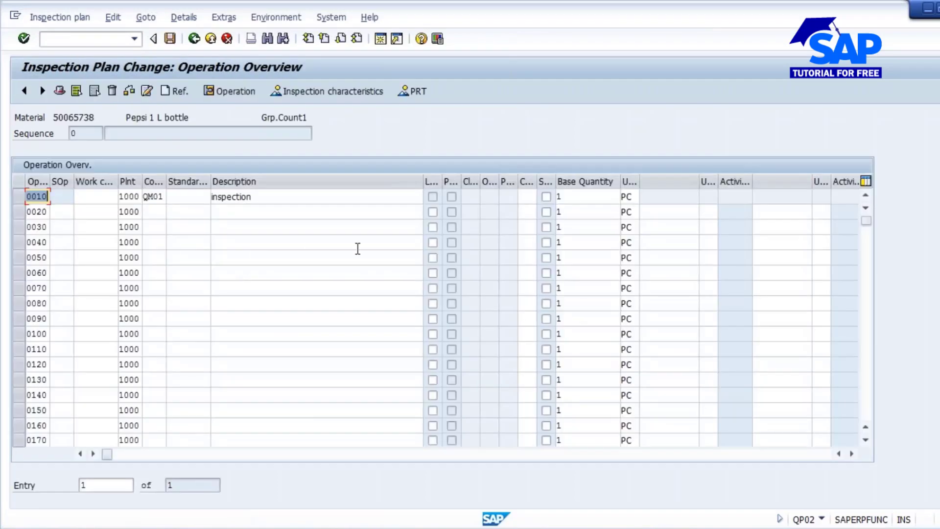
- Check the inspection characteristics assigned to operation 0010 and return to the operation overview
click(19, 198)
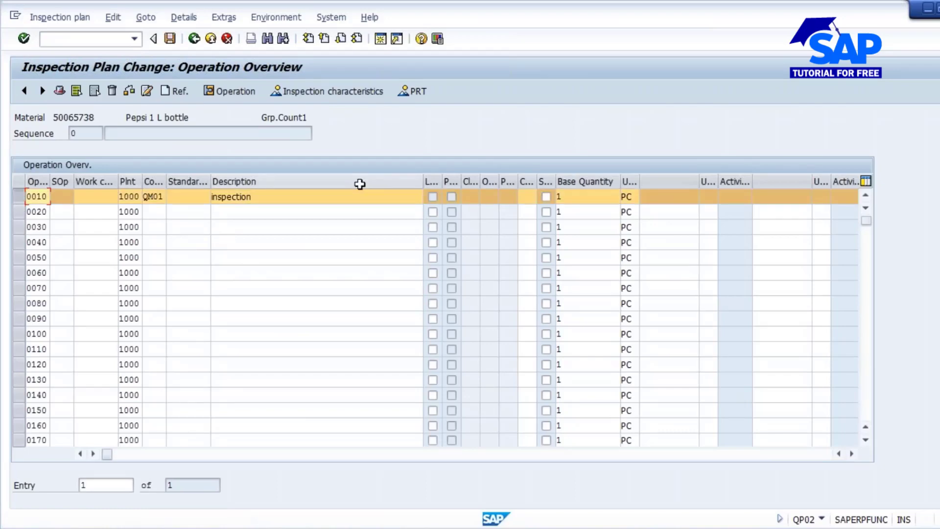
click(333, 91)
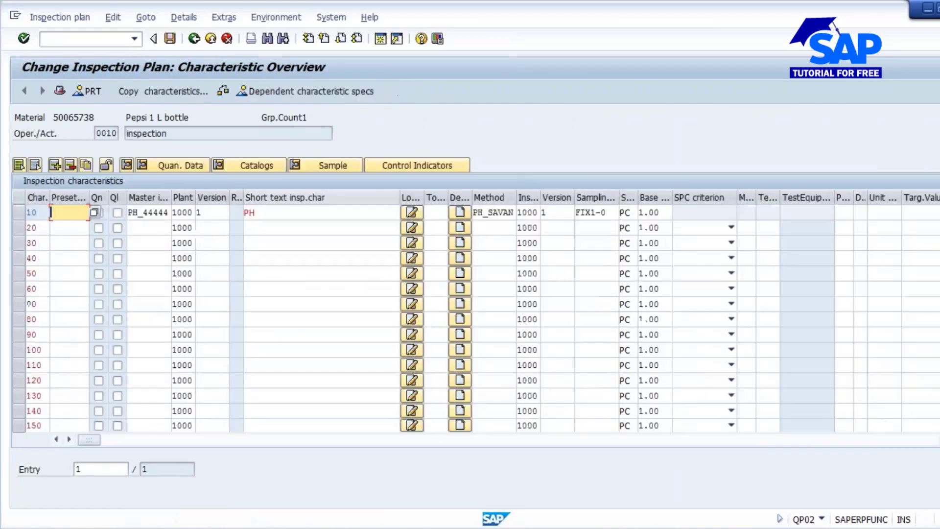
click(286, 214)
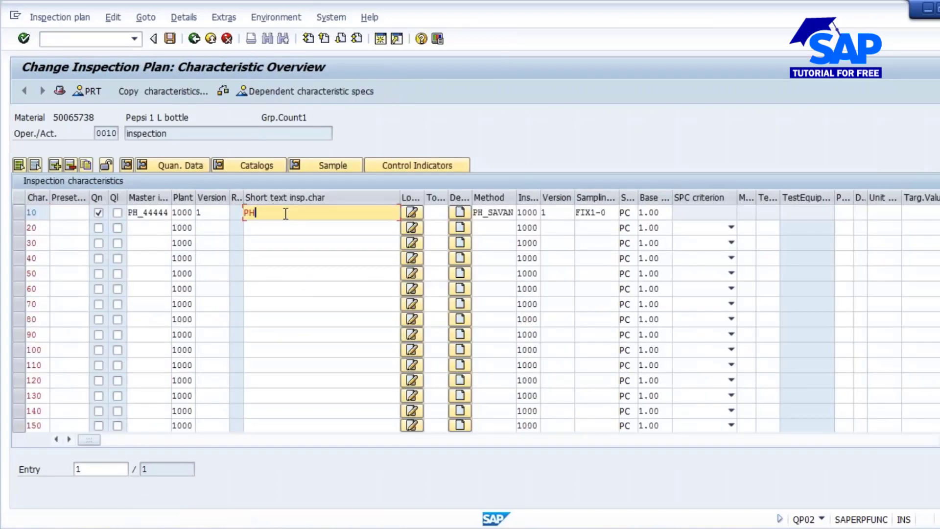
click(194, 39)
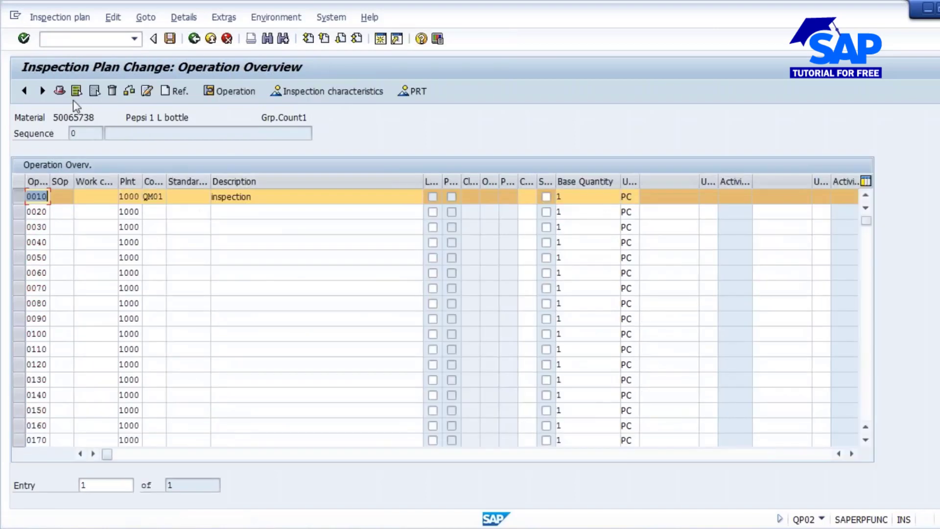
- Set the usage in the inspection plan header to 5 (Goods receipt) and save the plan
click(59, 91)
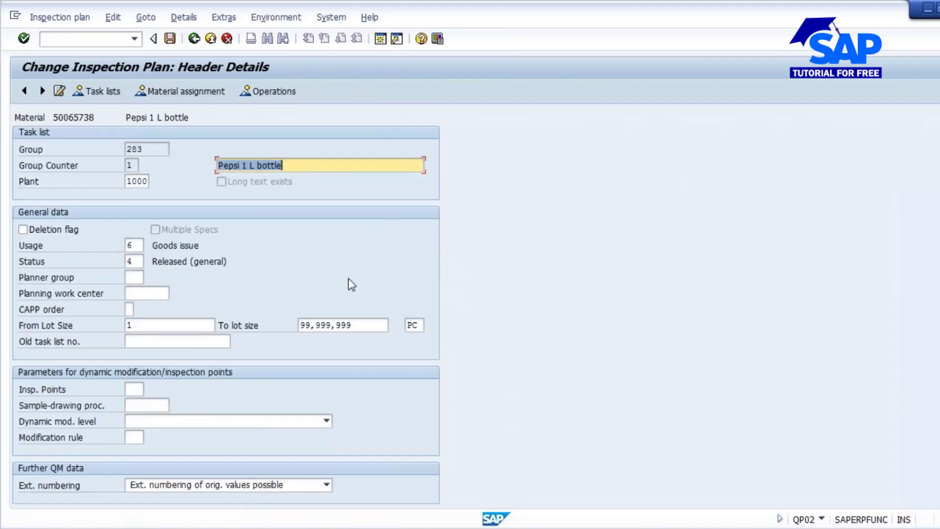
drag(142, 248, 81, 245)
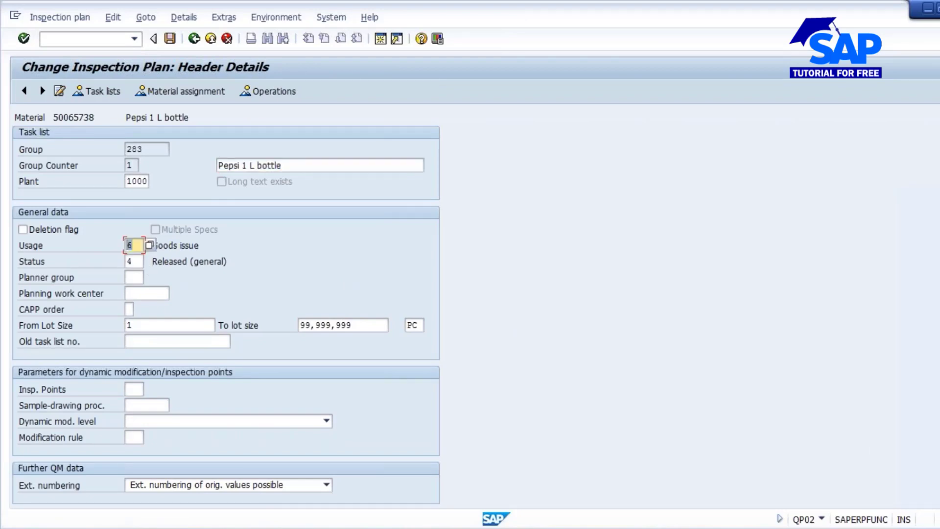
text(4)
key(Return)
key(BackSpace)
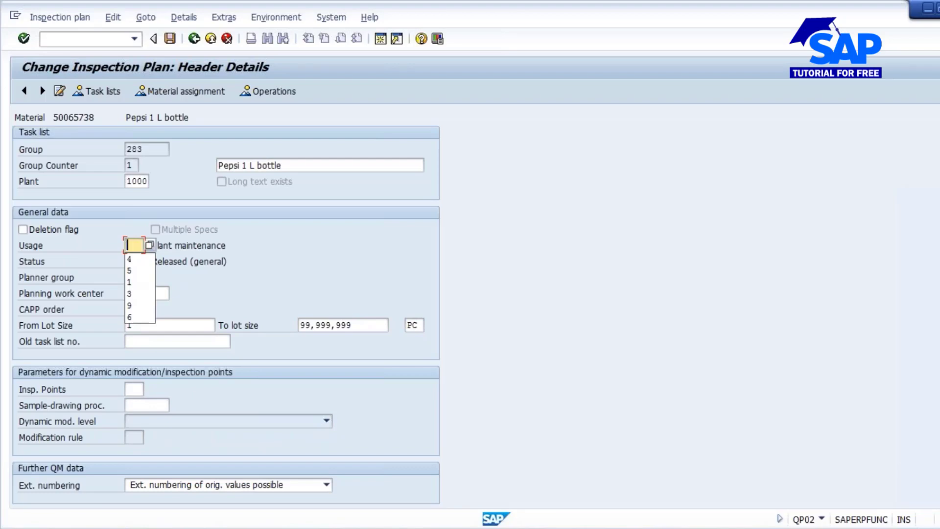
text(5)
key(Return)
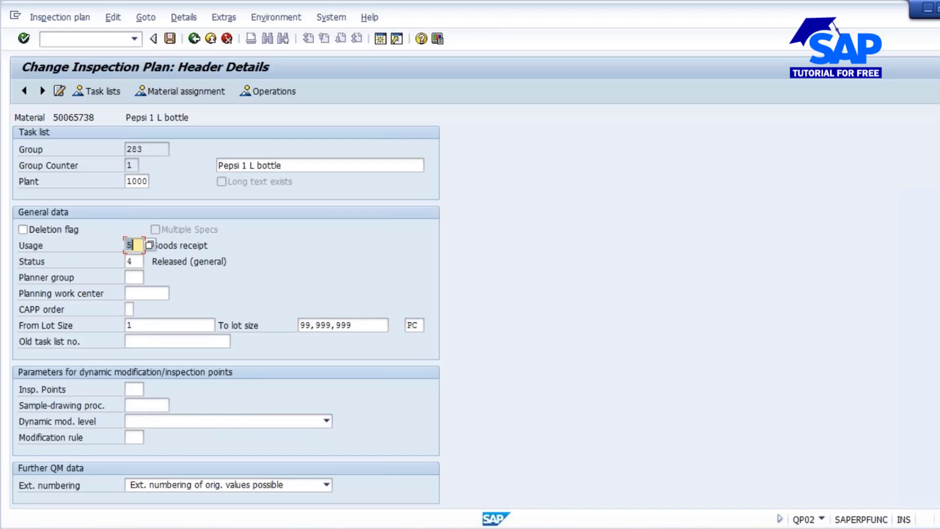
click(170, 39)
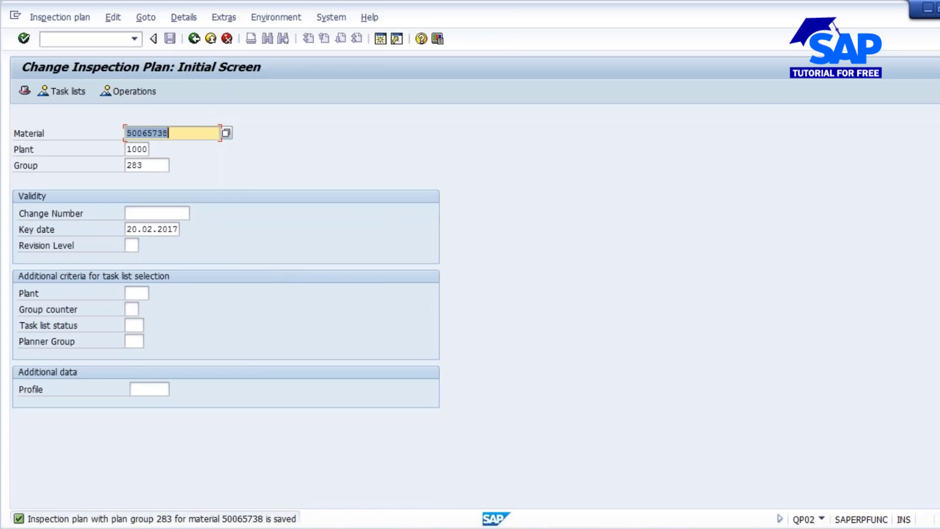
- Start transaction CO01 and enter material 50065738, production plant 1000 and order type PP01 for a new production order
click(83, 40)
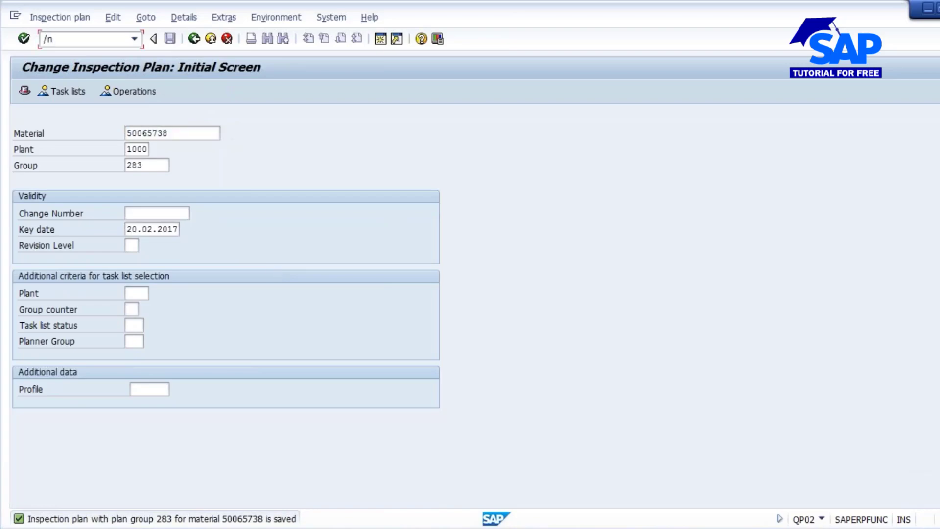
text(/nco01)
key(Return)
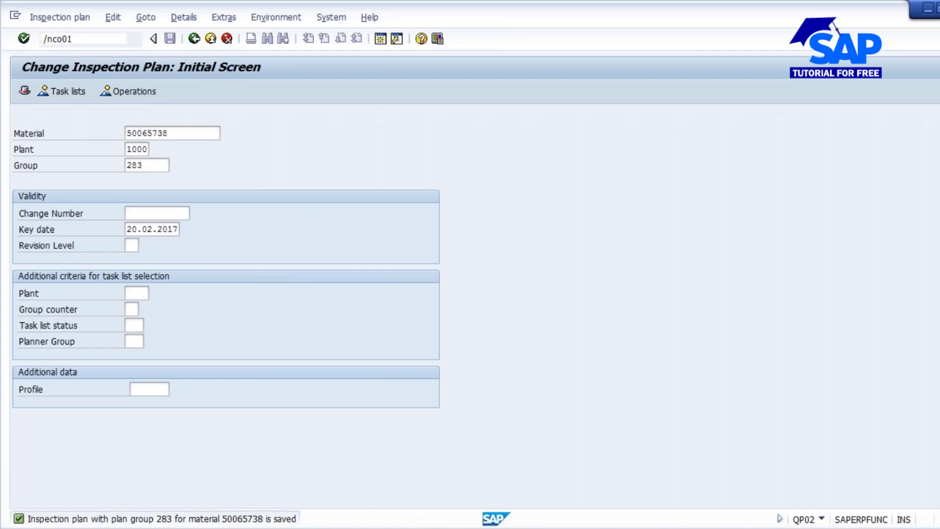
key(Down)
key(Return)
- Set the production order's total quantity to 1000 PC and its scheduling type to Current date, and schedule it
key(Return)
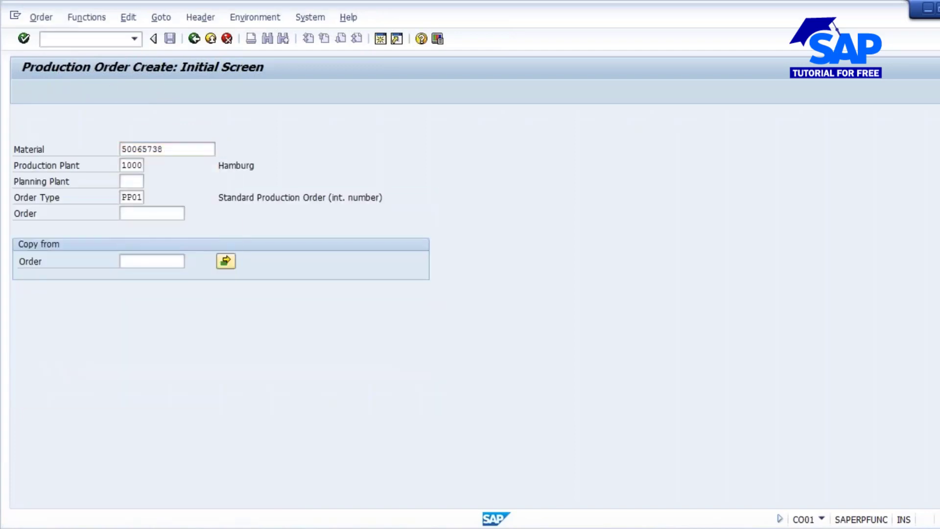
key(Down)
key(Return)
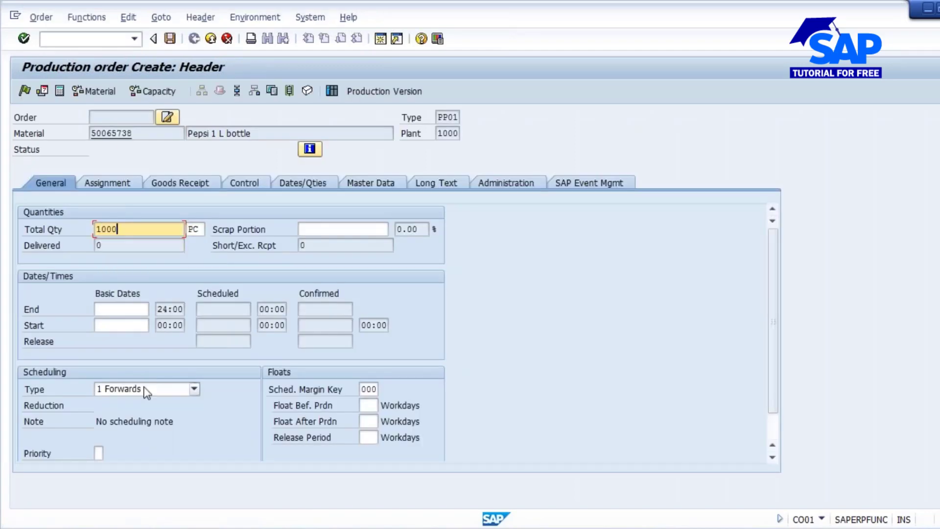
click(194, 389)
click(141, 437)
key(Return)
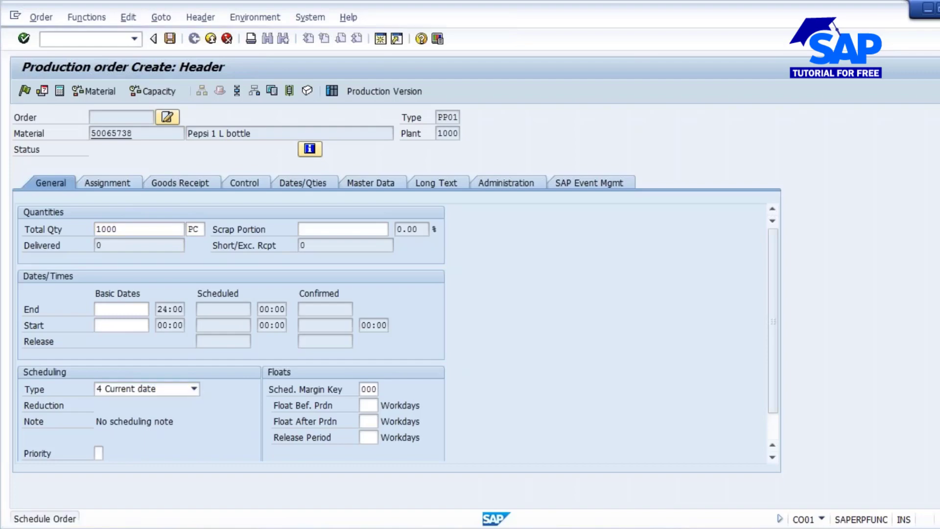
- Create a batch for the order's goods receipt, and release the order to check the inspection lot in its assignment data
click(179, 181)
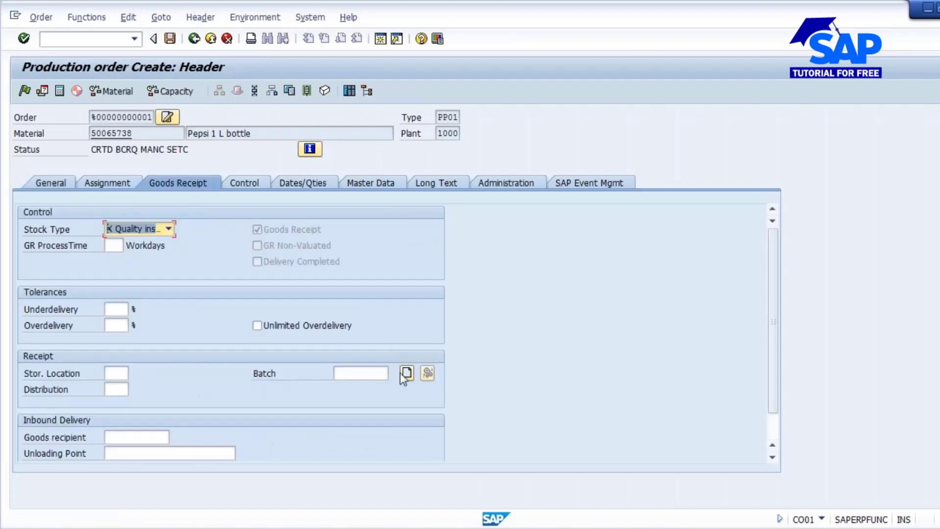
click(407, 373)
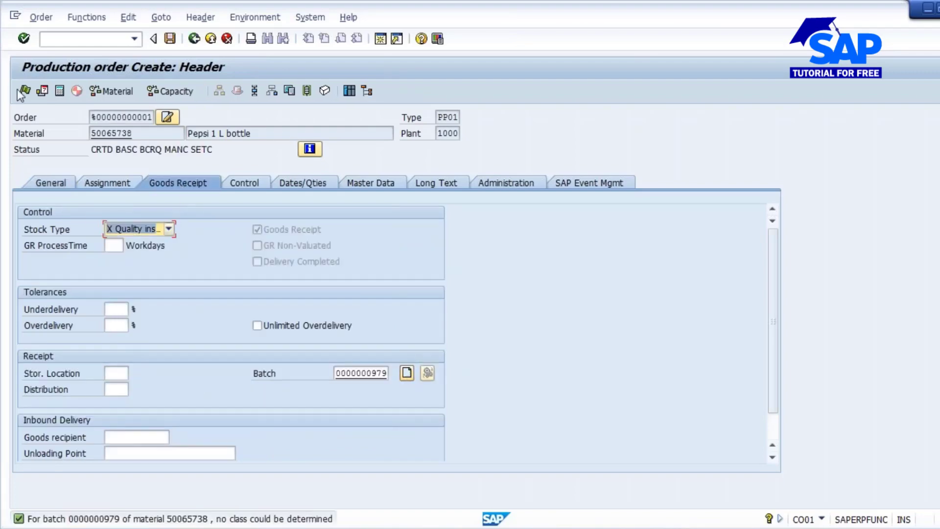
click(110, 184)
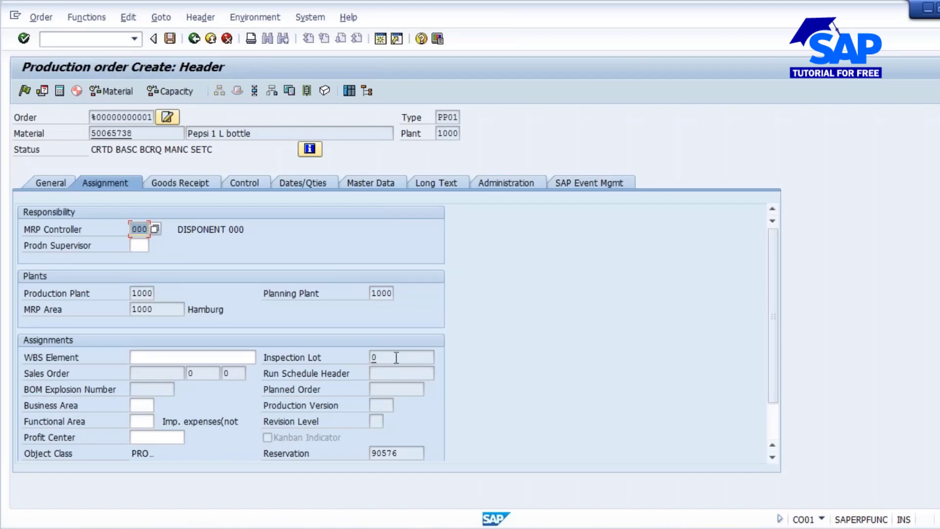
click(24, 91)
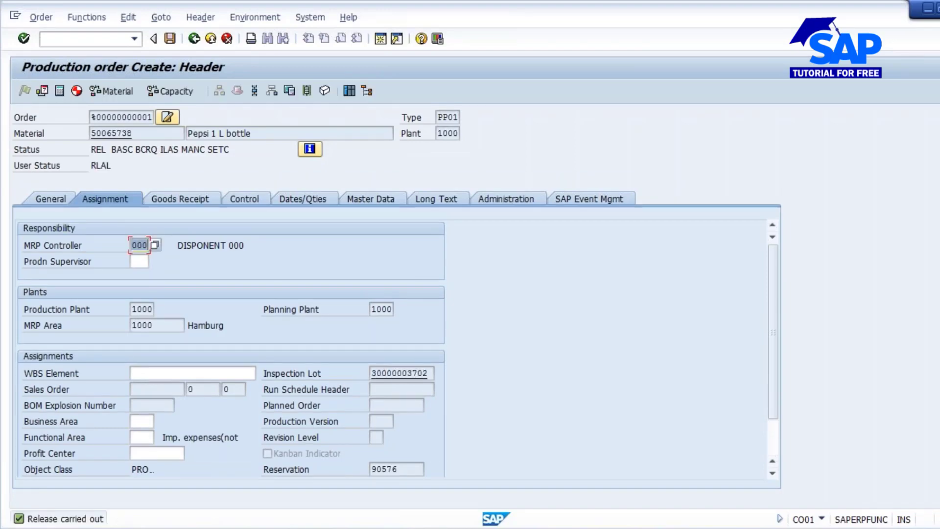
double_click(392, 373)
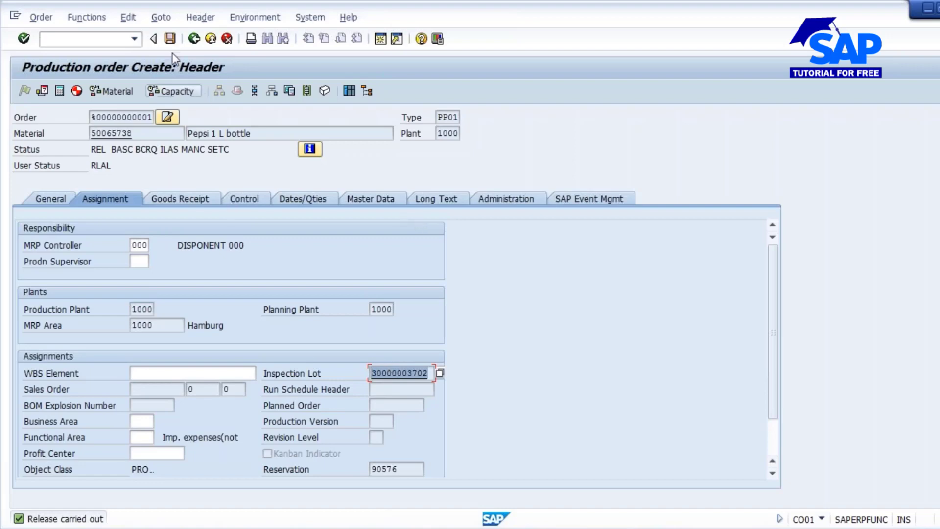
- Save the production order despite the cost calculation error, and reopen it in change mode and save it again
click(169, 39)
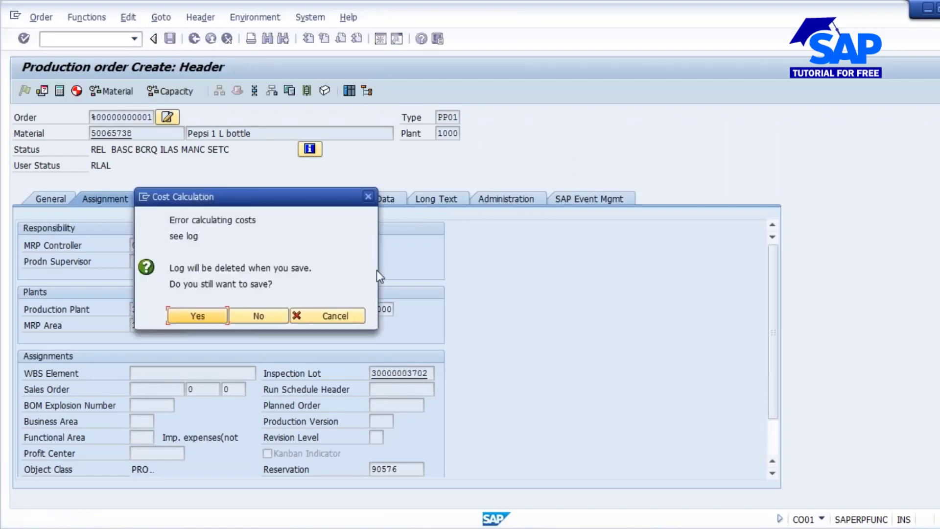
click(195, 318)
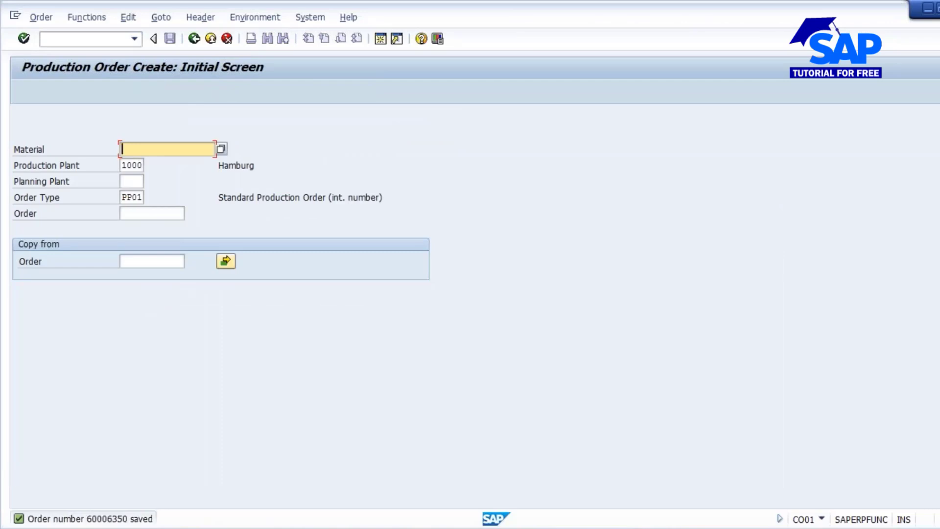
click(42, 16)
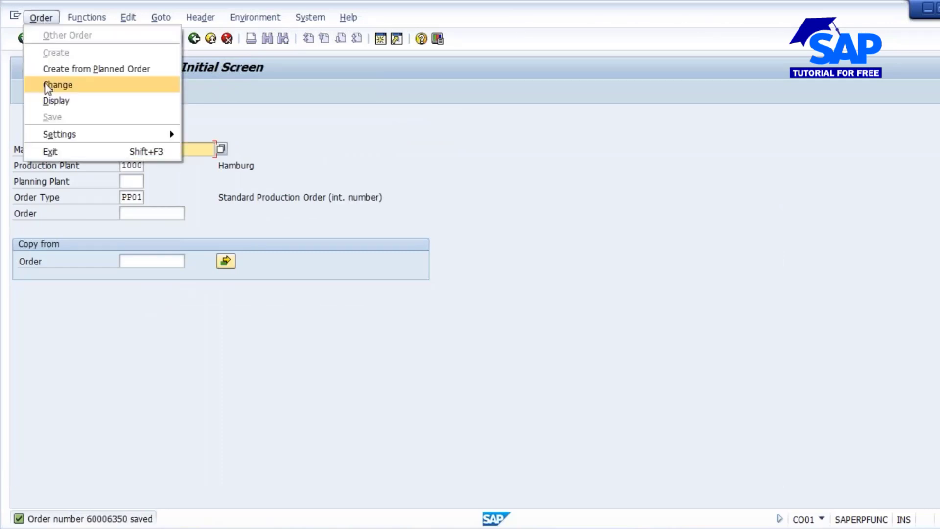
click(46, 85)
key(Return)
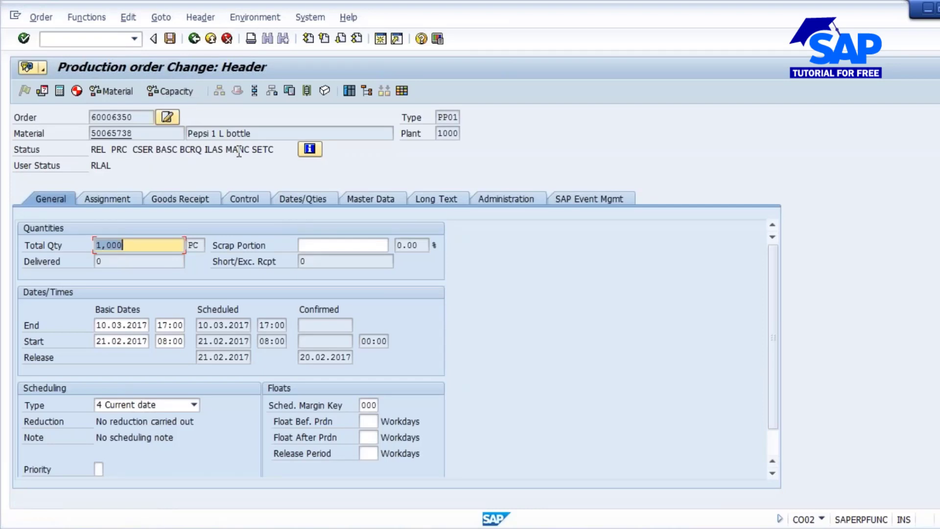
click(170, 39)
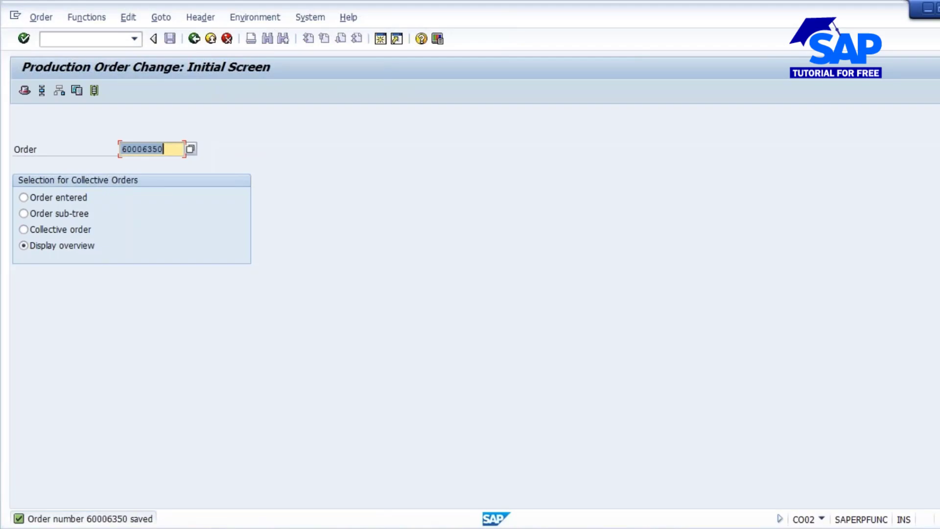
- Look at the "Inspection at the end of Production" slide in PowerPoint, and return to SAP to start goods receipt transaction MB31
click(495, 528)
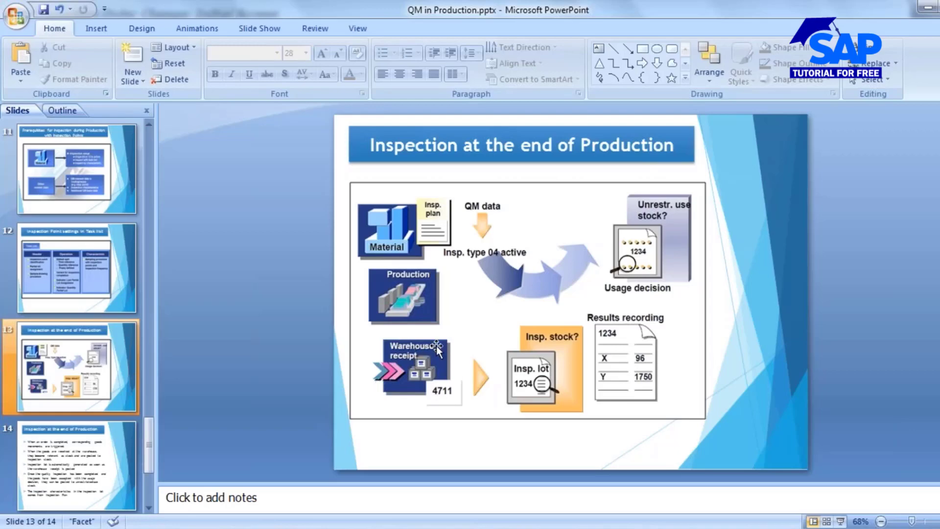
mouse_move(494, 528)
click(479, 474)
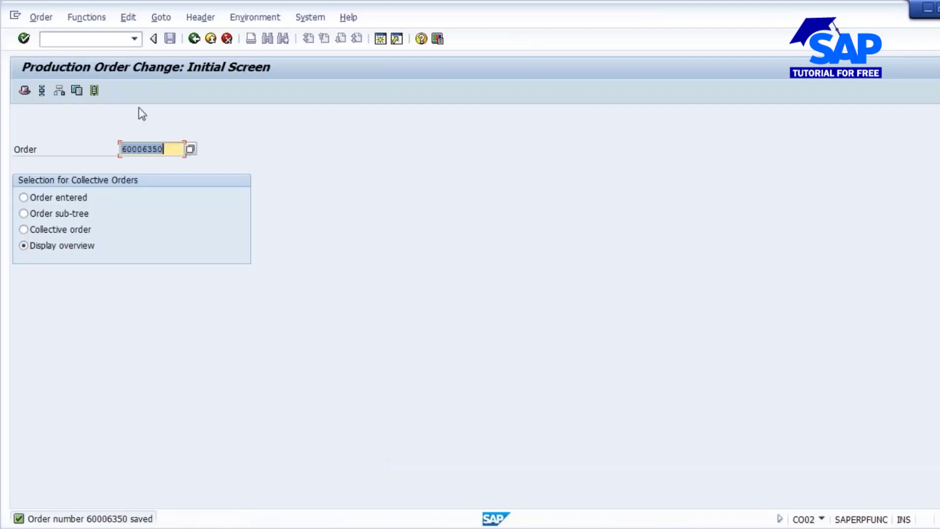
click(74, 39)
text(/n)
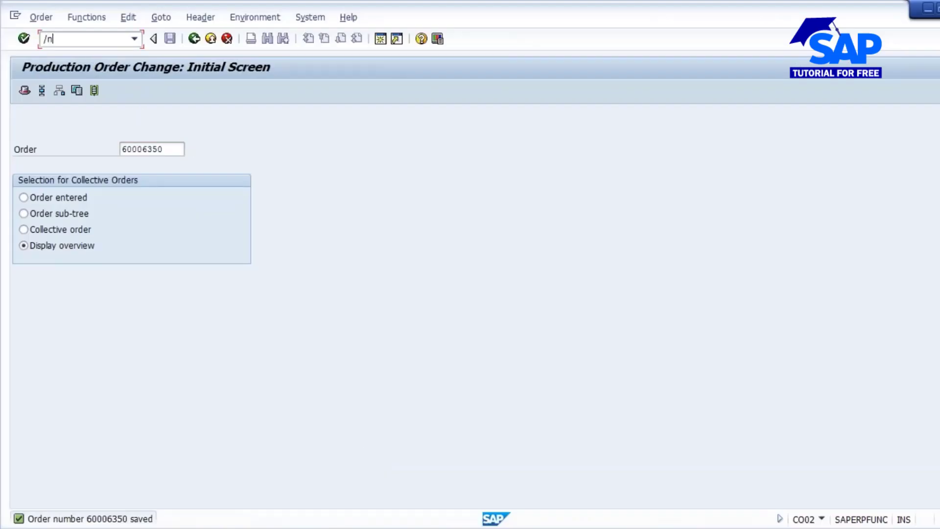
text(mb31)
key(Return)
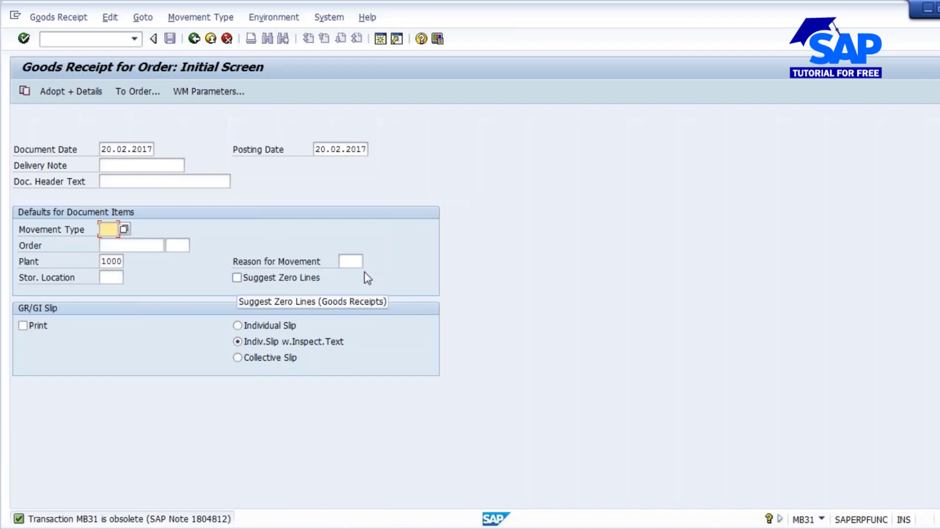
- Try to call up a goods receipt with movement type 101, the copied number 50065738 as order, and storage location L000
text(101)
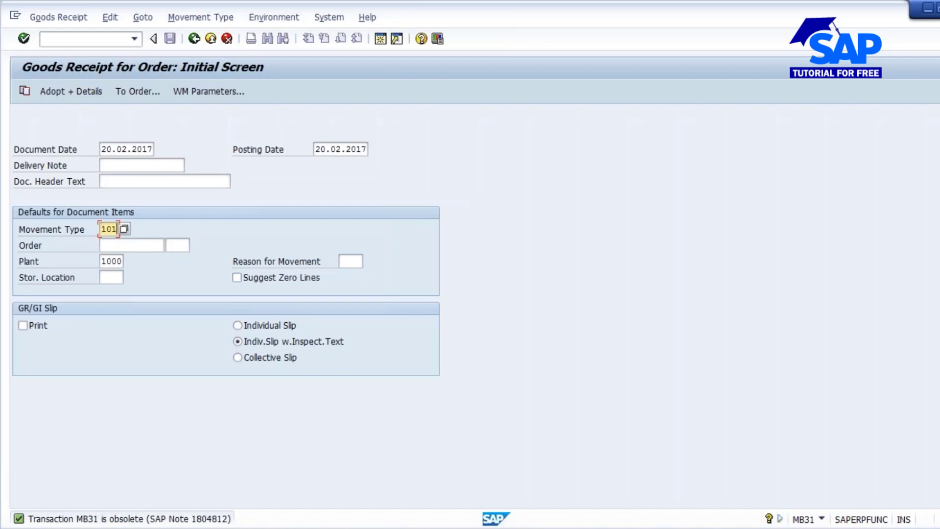
key(Tab)
text(50065738)
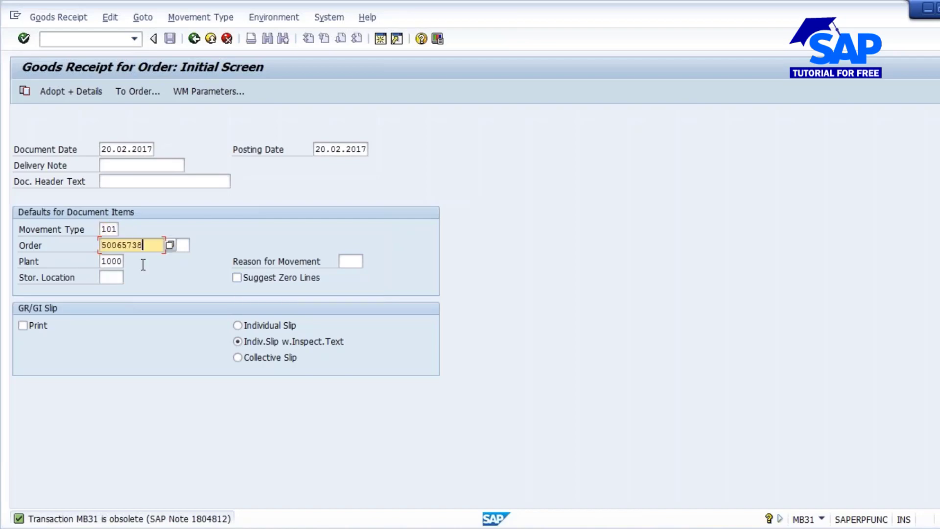
click(113, 280)
click(107, 289)
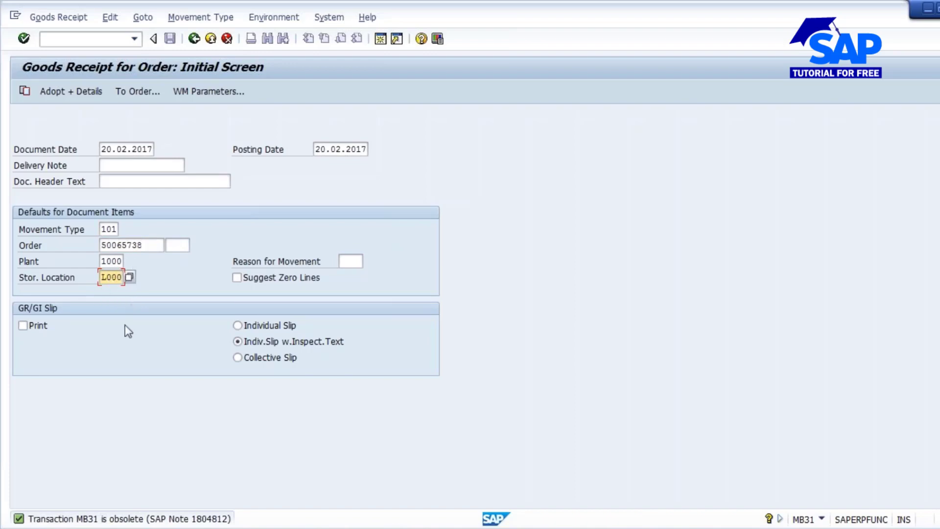
key(Return)
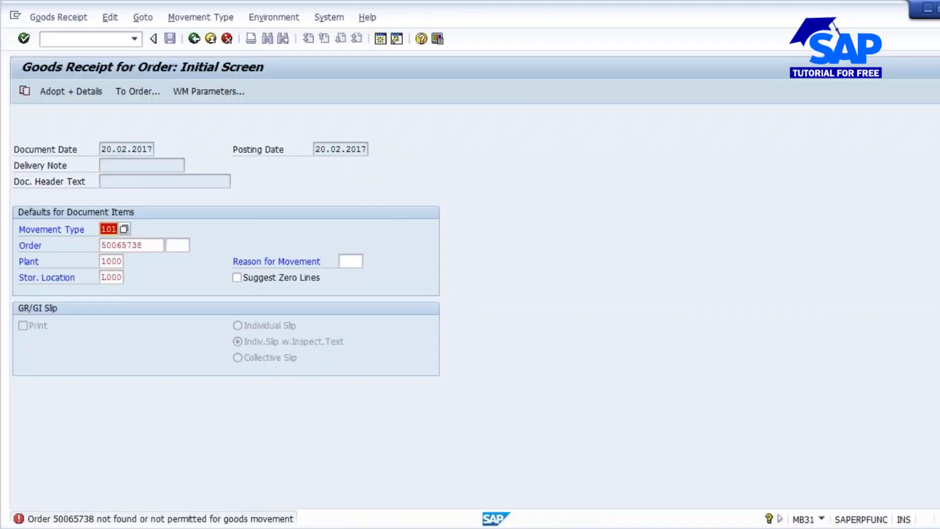
- Start transaction CO01 in the goods receipt session and open the saved production order in change mode to look up its order number
click(402, 458)
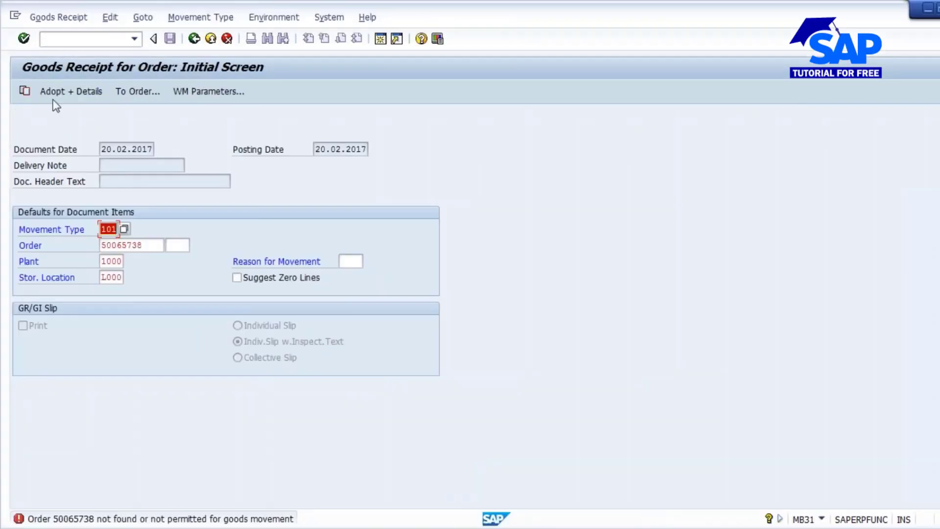
click(65, 39)
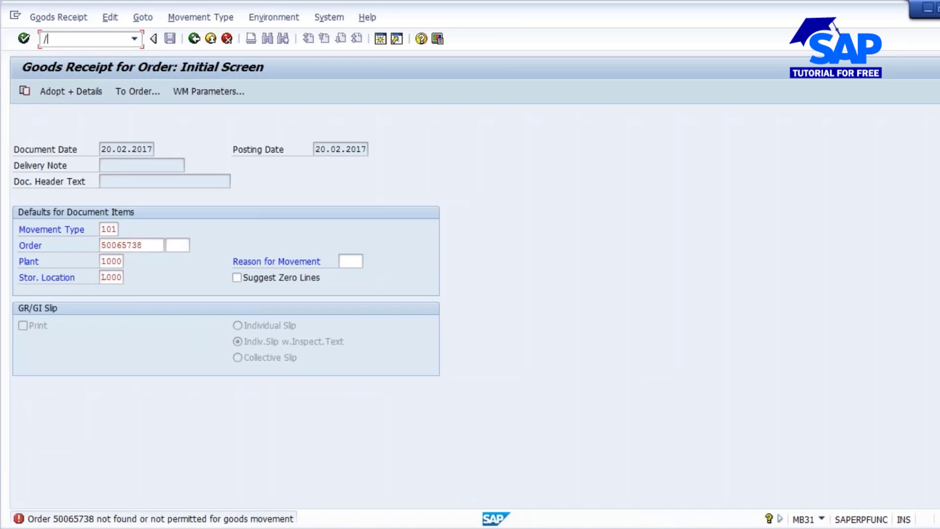
text(/nco01)
key(Return)
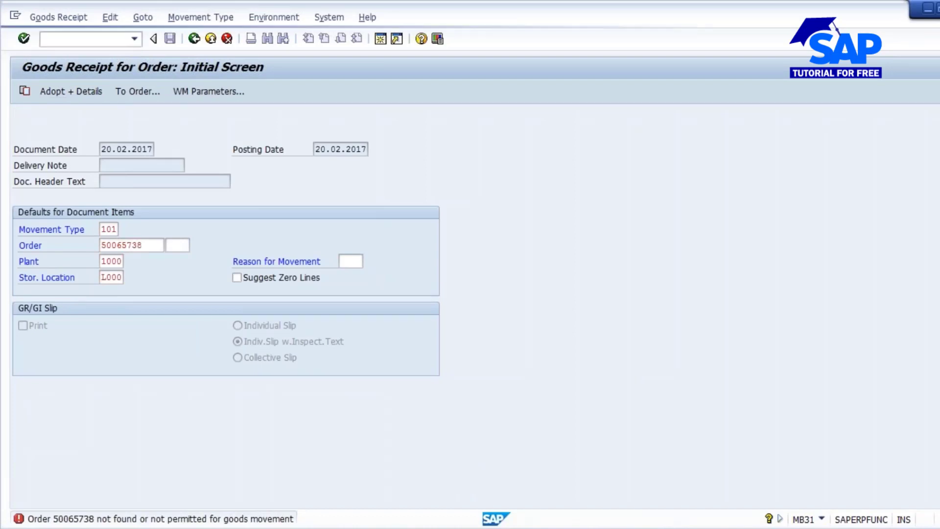
click(41, 18)
click(56, 83)
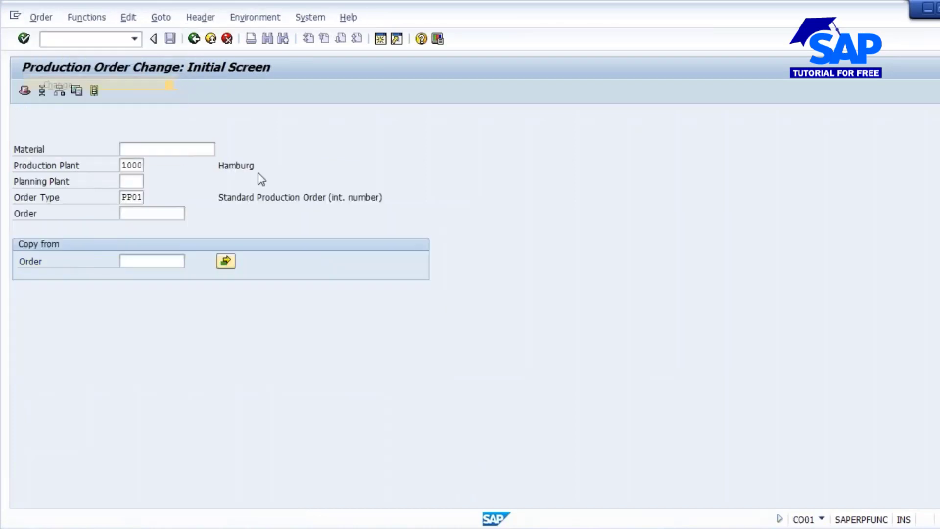
key(Return)
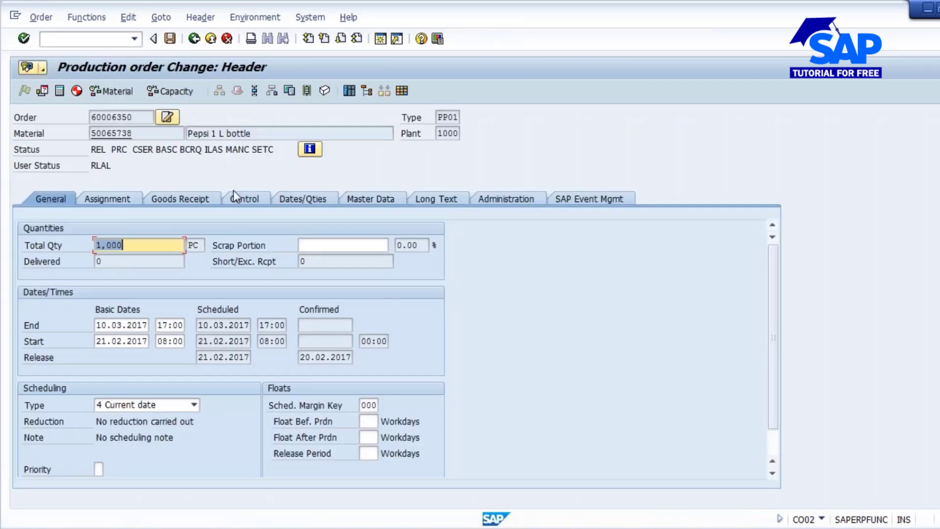
double_click(136, 117)
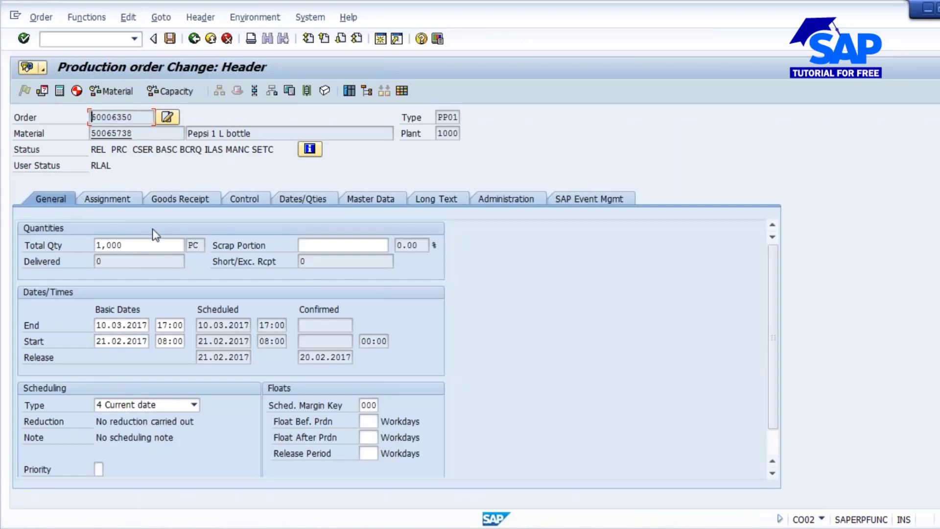
- Start transaction MB31 in the Results Recording Worklist session and call up the goods receipt items using the saved production order's number
key(alt+Tab)
key(alt+Tab)
click(221, 528)
click(579, 473)
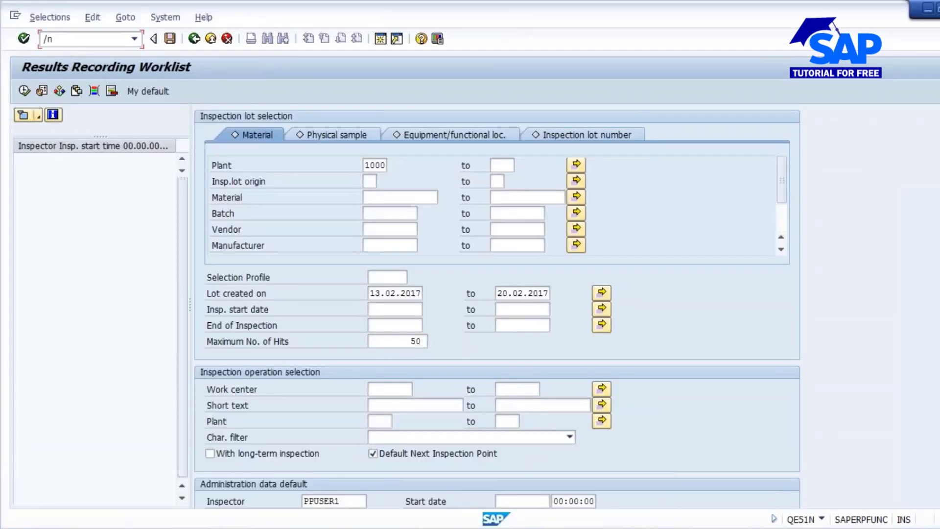
text(/nmb31)
key(Return)
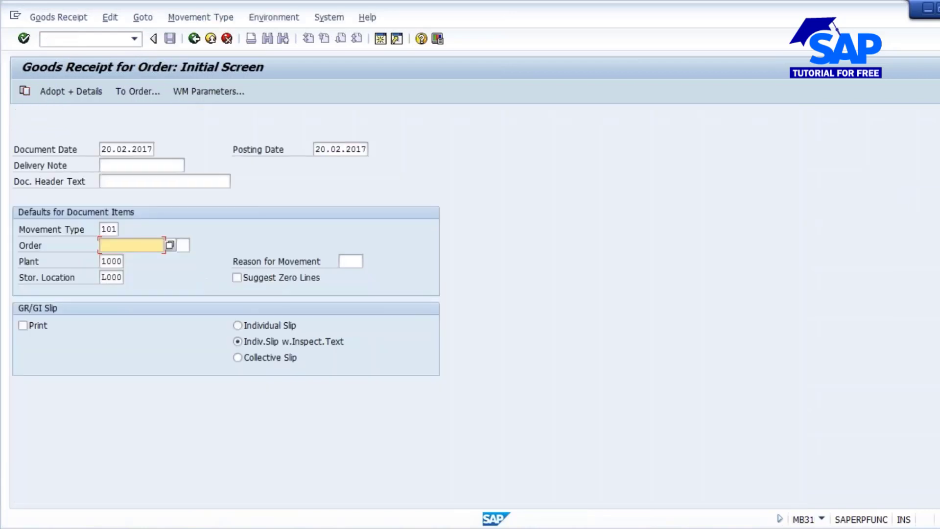
text(60006350)
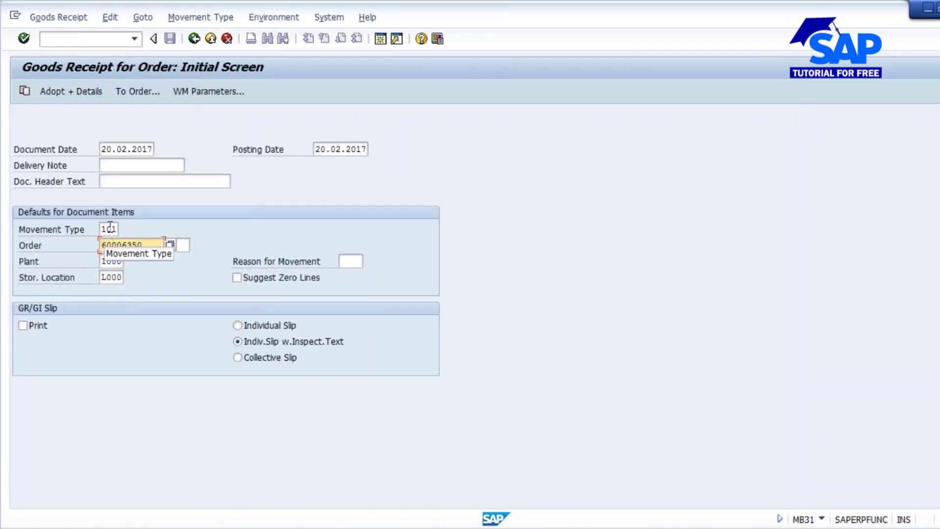
click(123, 244)
click(118, 262)
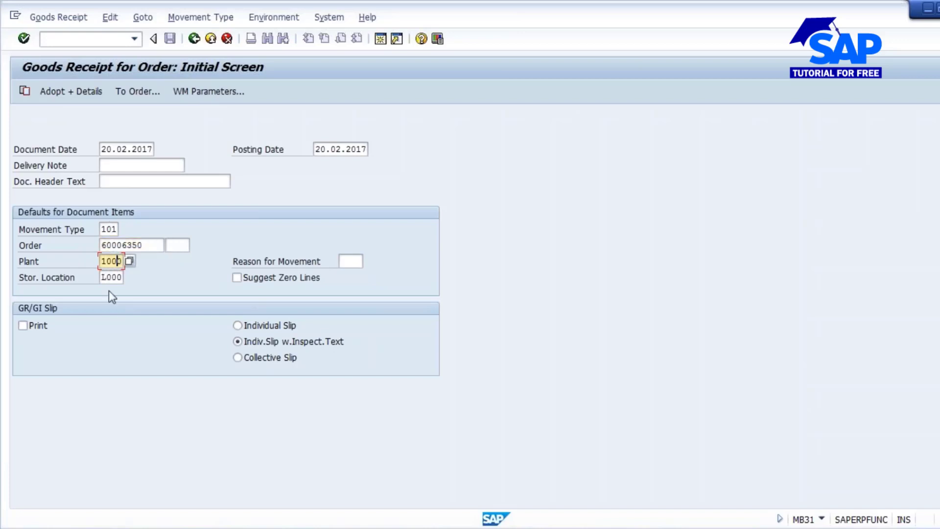
drag(101, 278, 145, 277)
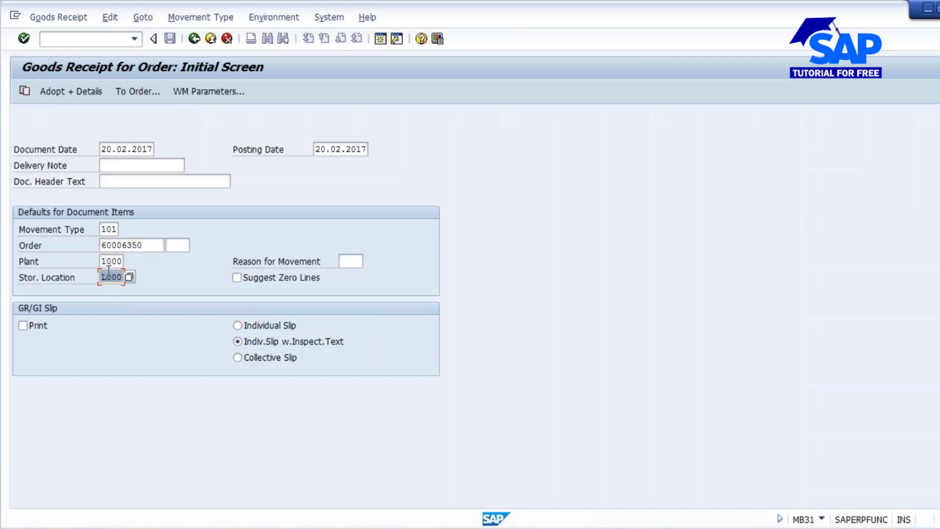
key(Return)
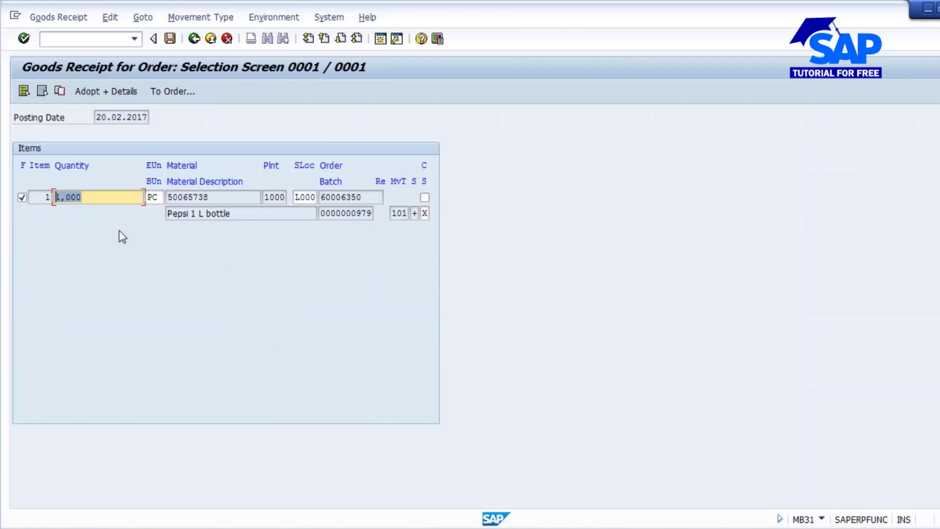
- Check the batch, storage location, material and description of the goods receipt item
click(327, 214)
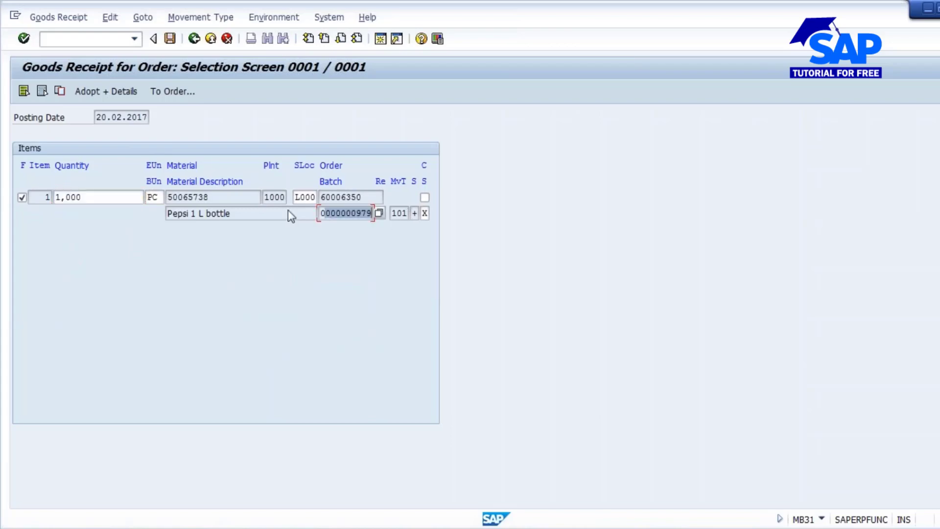
click(307, 198)
click(203, 196)
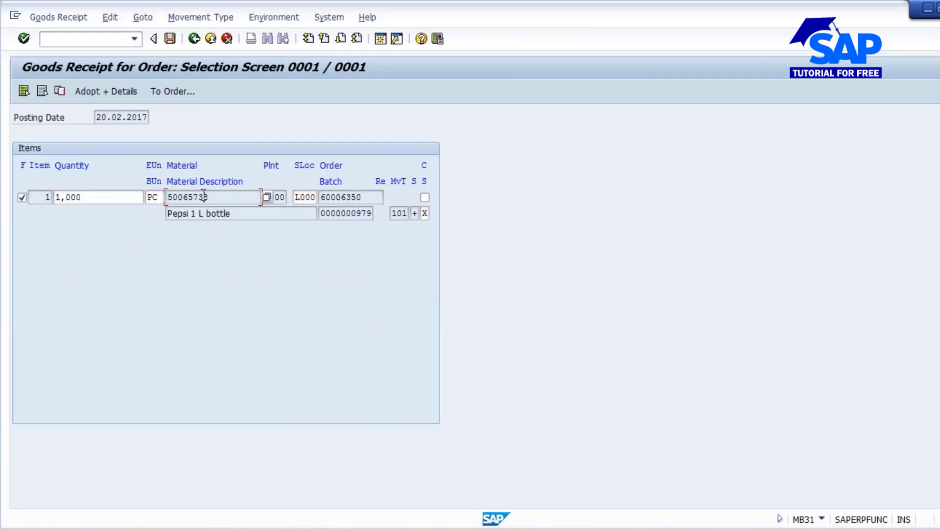
click(207, 213)
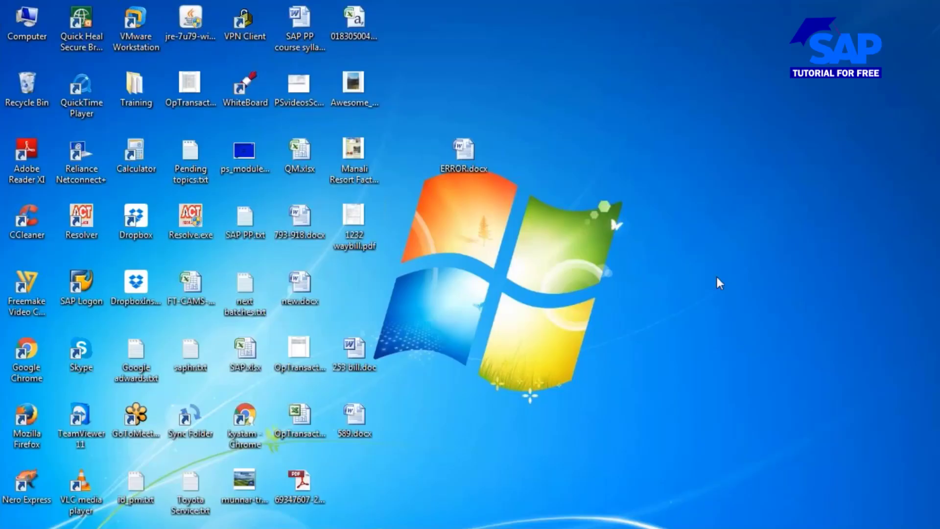
right_click(716, 274)
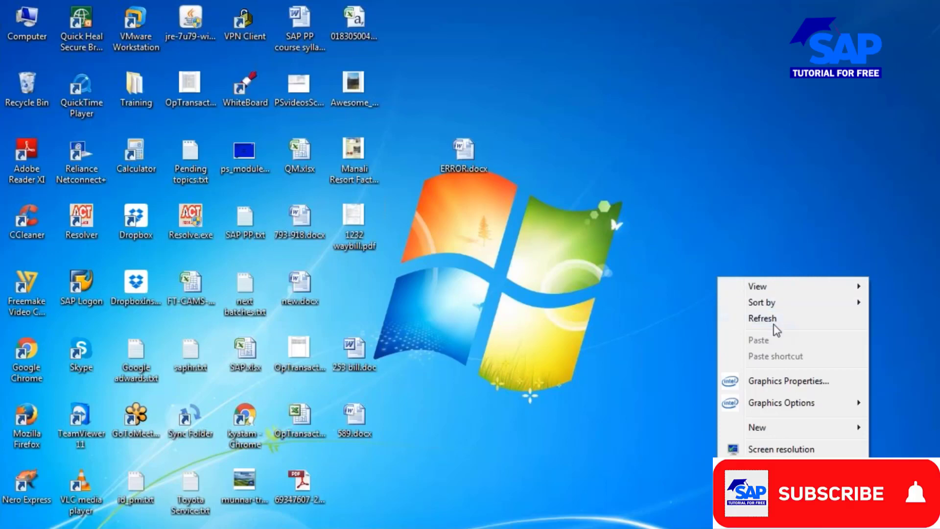
click(761, 320)
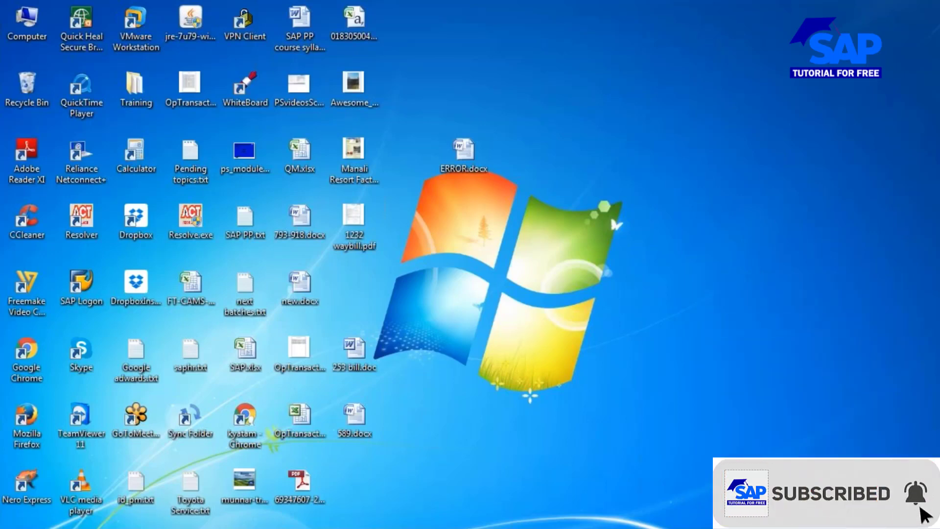
- Display the MMBE stock overview for material 50065738 in plant 1000, with the storage location cleared, from the SAP Easy Access session
click(686, 456)
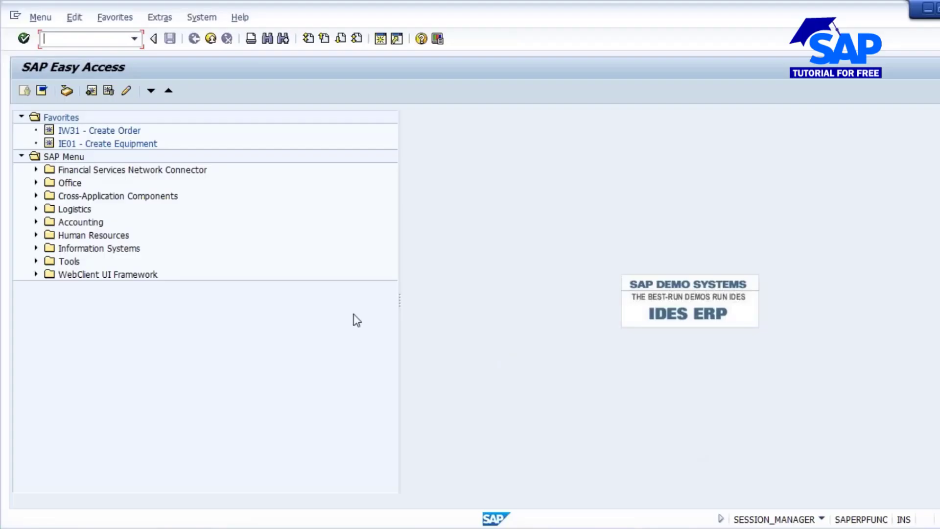
text(mmbe)
key(Return)
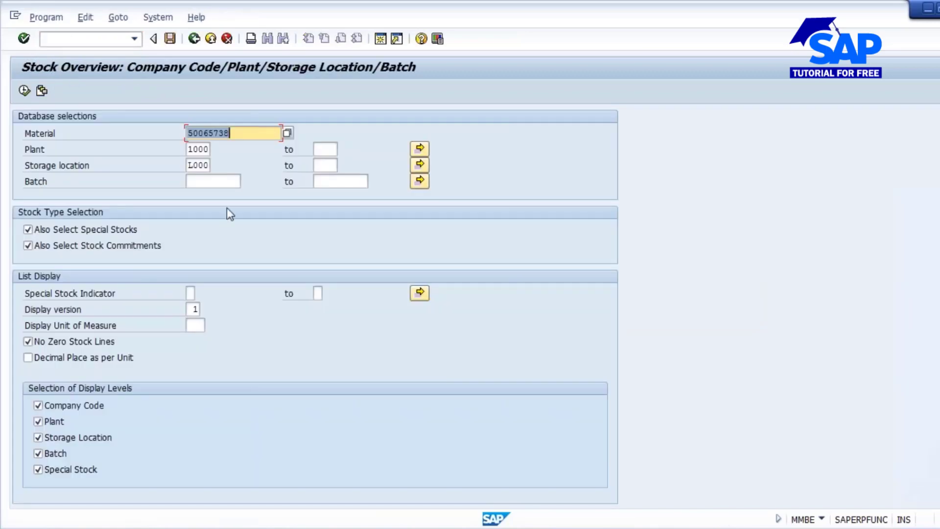
drag(189, 170, 278, 177)
key(BackSpace)
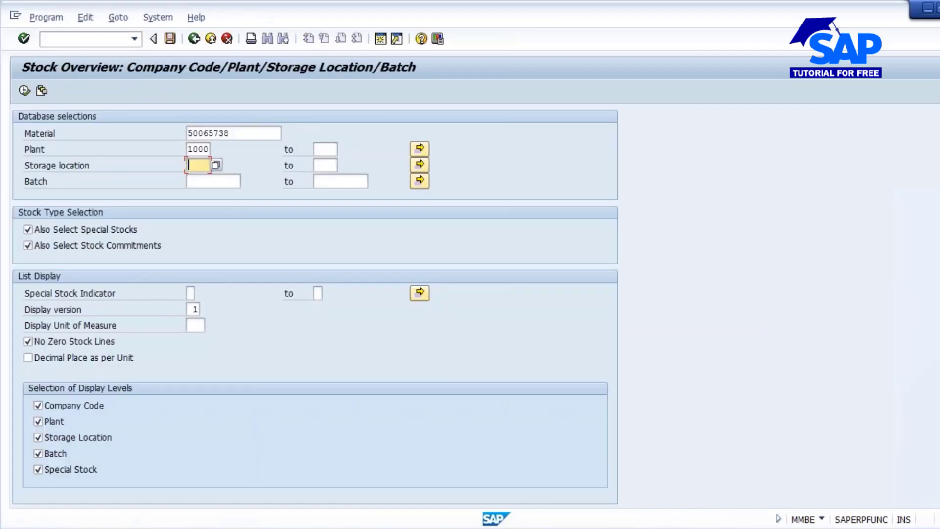
click(24, 91)
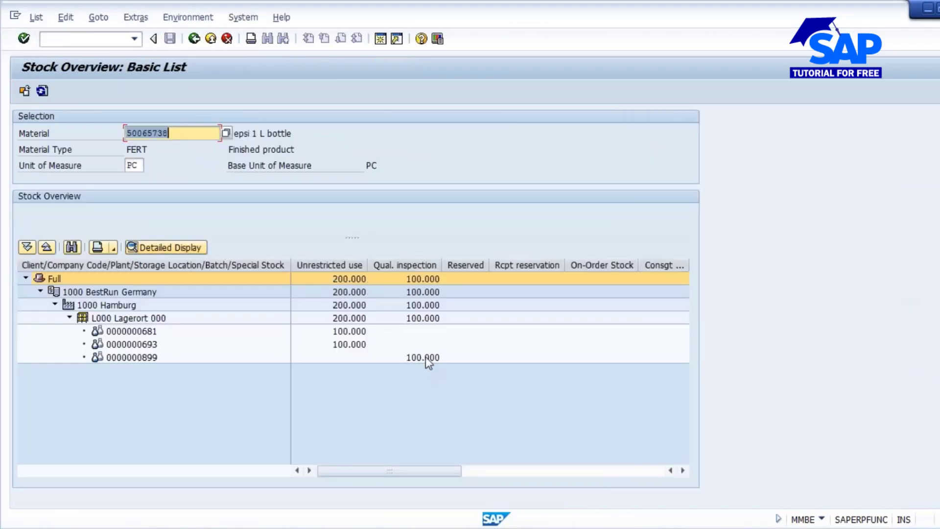
click(424, 357)
click(142, 357)
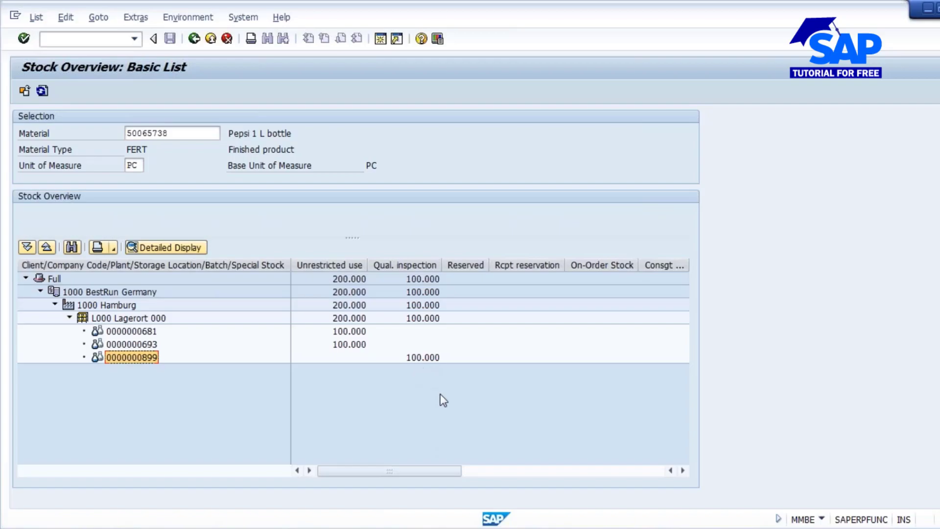
- Return to the Goods Receipt for Order session and post the receipt with 20.02.2017 as the date of manufacture
key(alt+Tab)
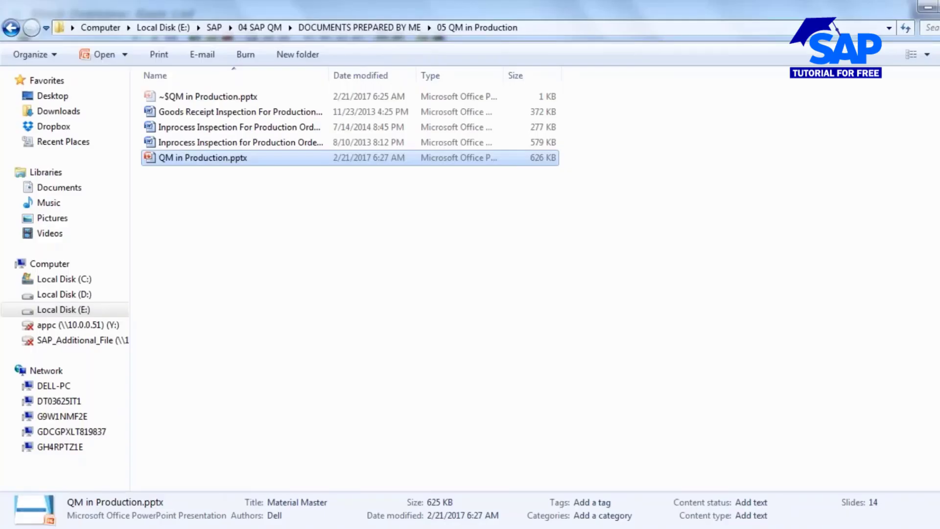
click(556, 467)
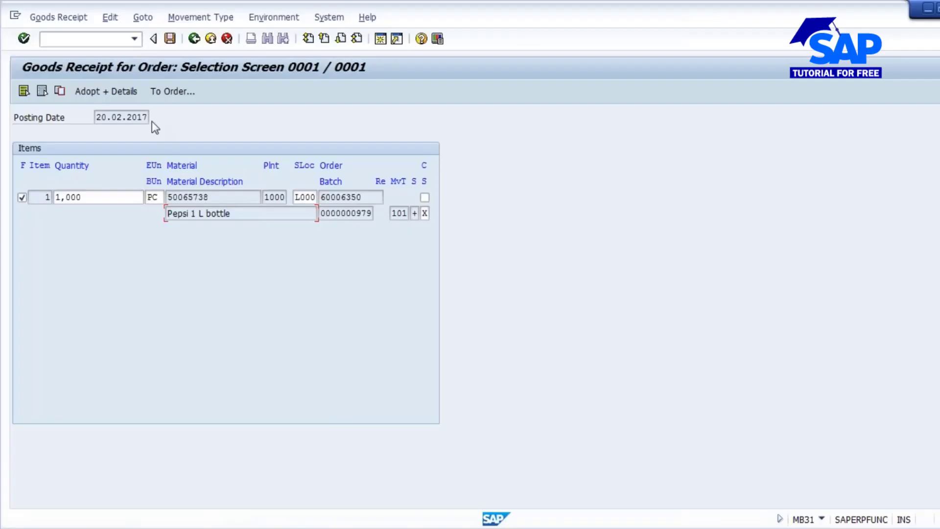
click(169, 41)
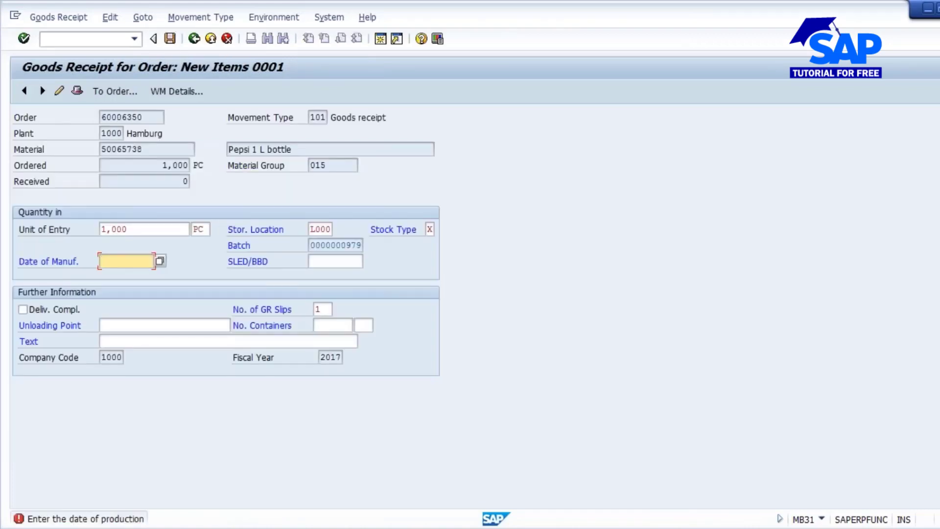
text(21.02.)
key(BackSpace)
key(BackSpace)
key(BackSpace)
text(0.02.2017)
click(45, 310)
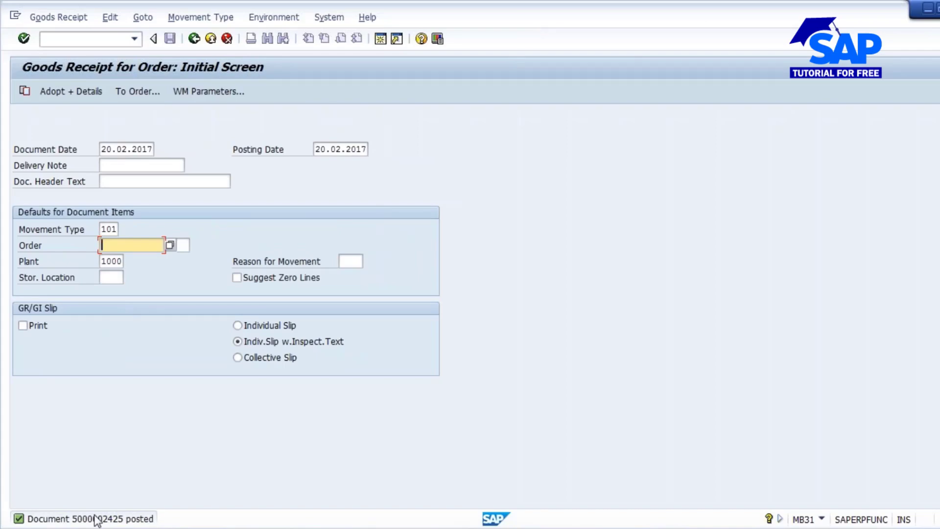
mouse_move(833, 491)
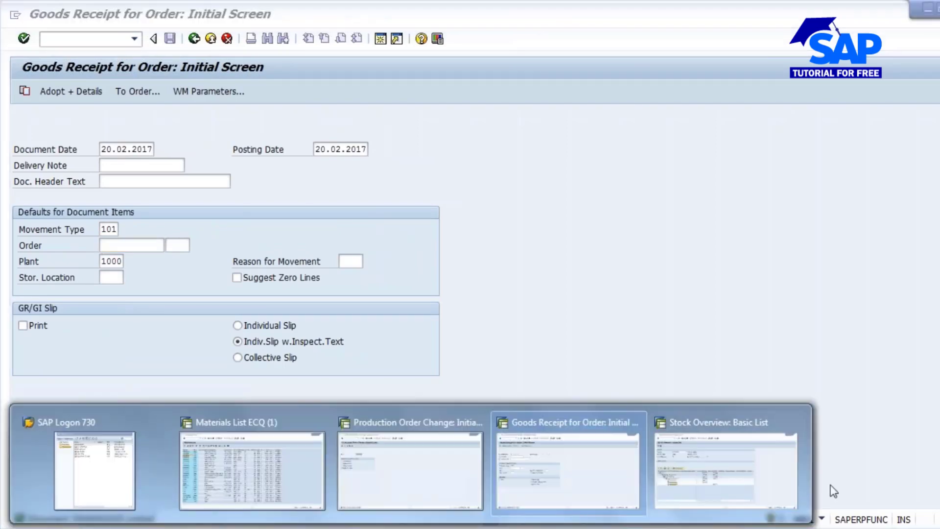
click(710, 462)
click(41, 92)
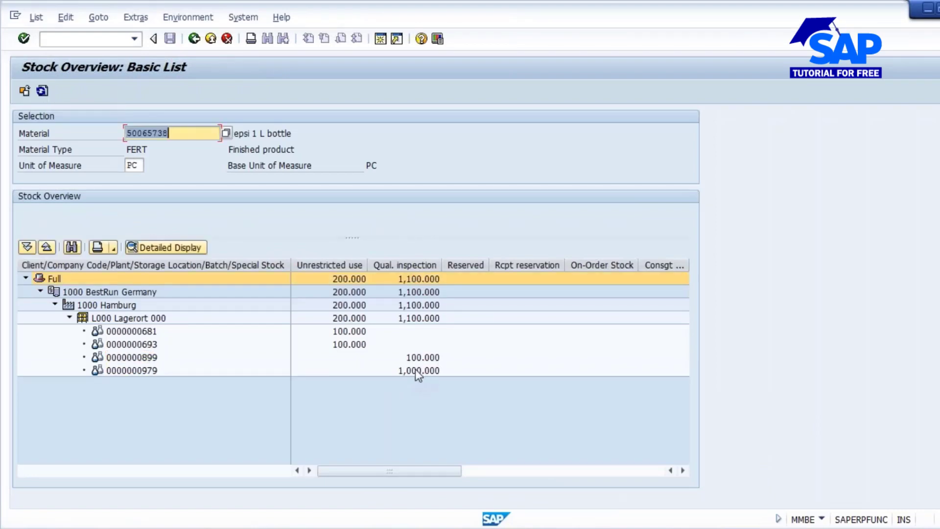
click(420, 369)
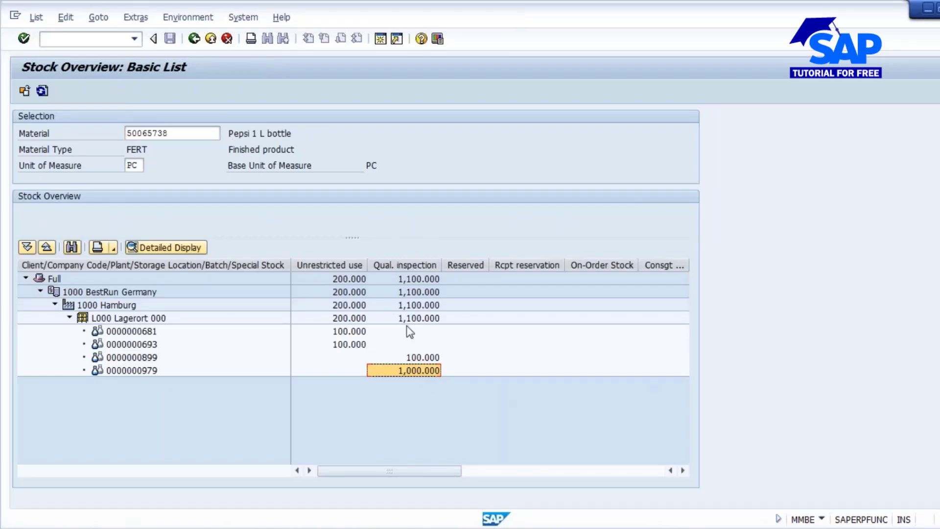
click(136, 371)
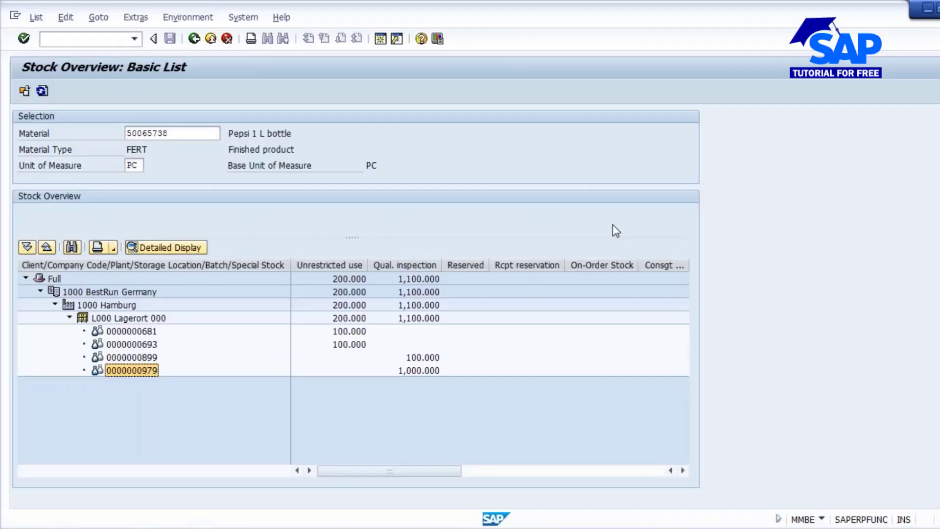
click(422, 370)
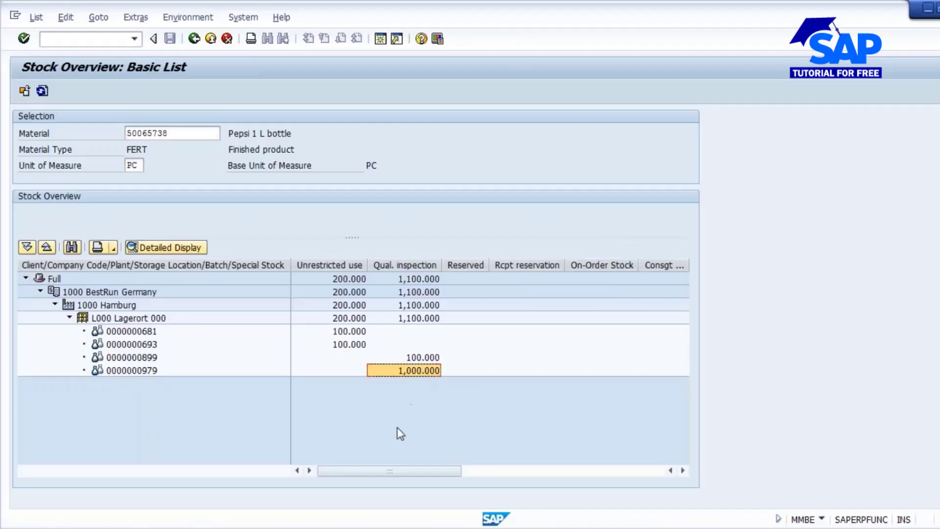
- Start transaction QA32 in the Goods Receipt for Order session
click(407, 528)
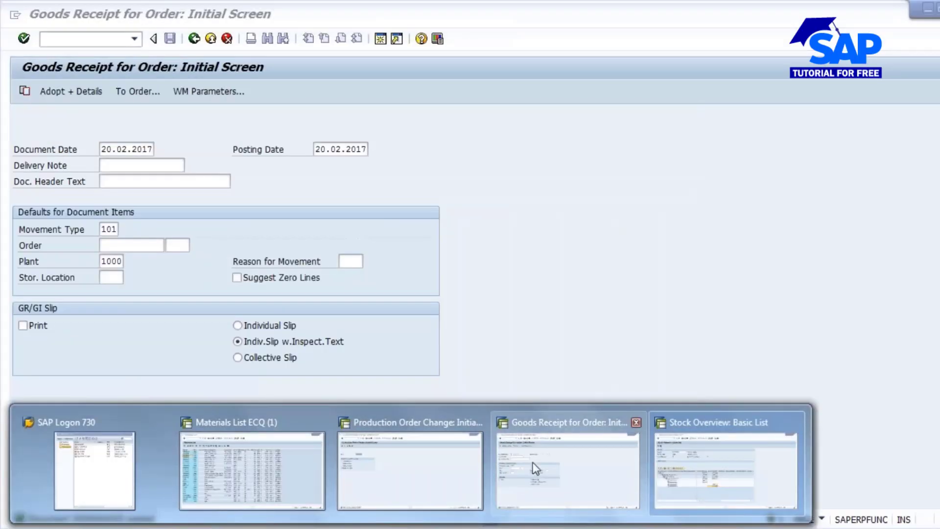
click(533, 463)
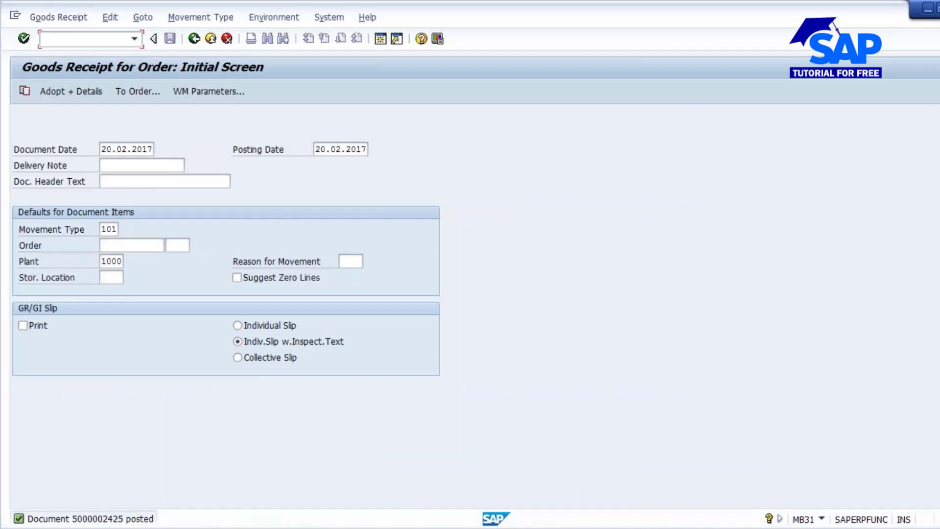
text(/nqa32)
key(Return)
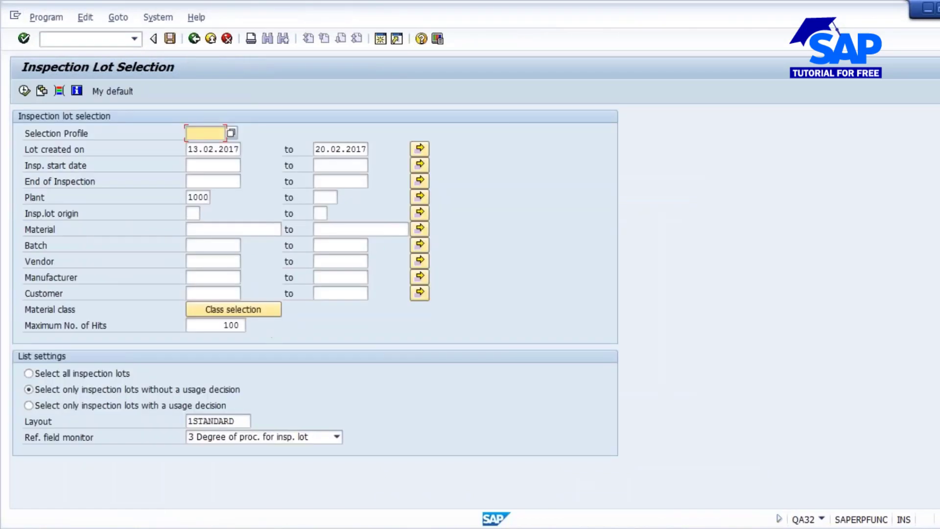
- List all inspection lots of material 50065738 created on 20.02.2017 and widen the inspection lot number column
click(192, 148)
double_click(192, 149)
text(20)
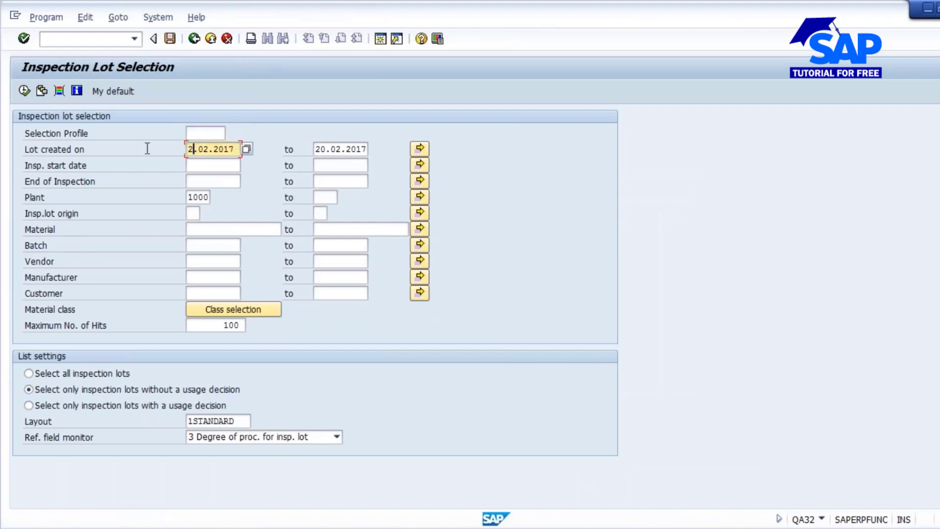
click(29, 373)
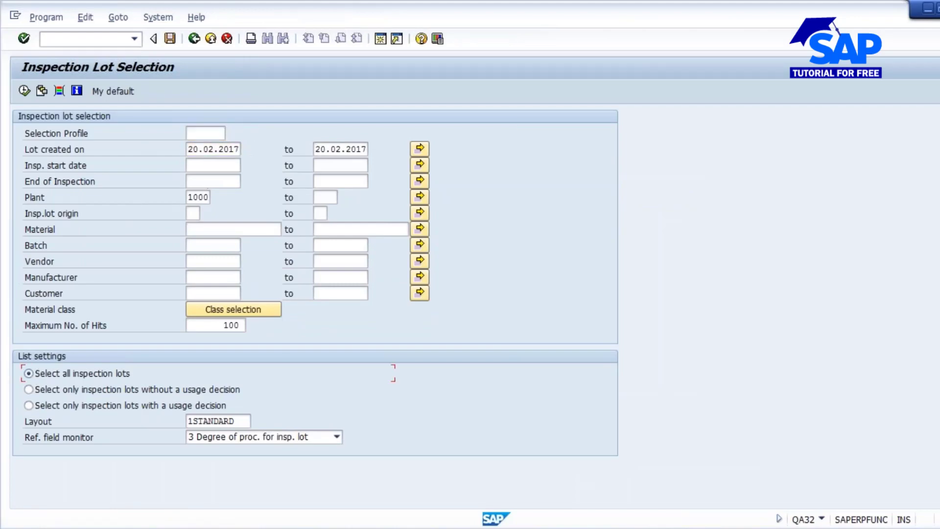
click(216, 227)
click(208, 244)
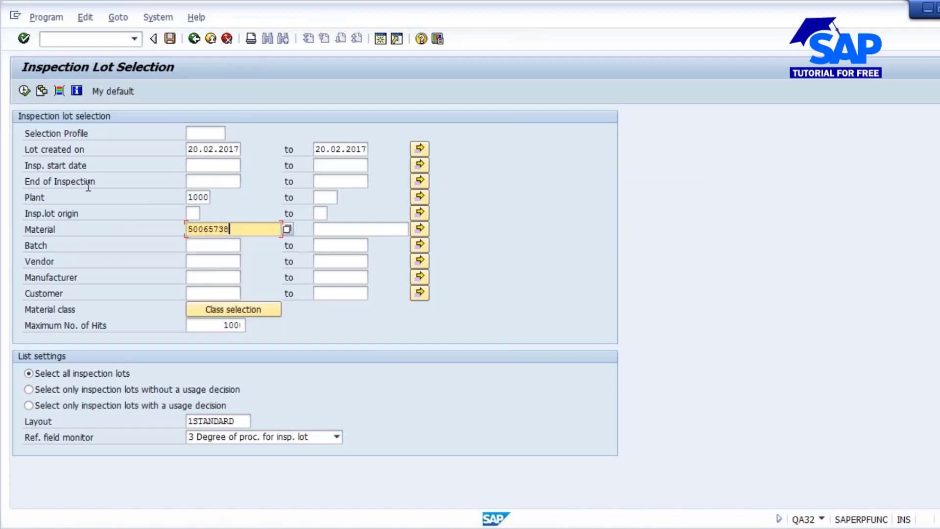
click(23, 91)
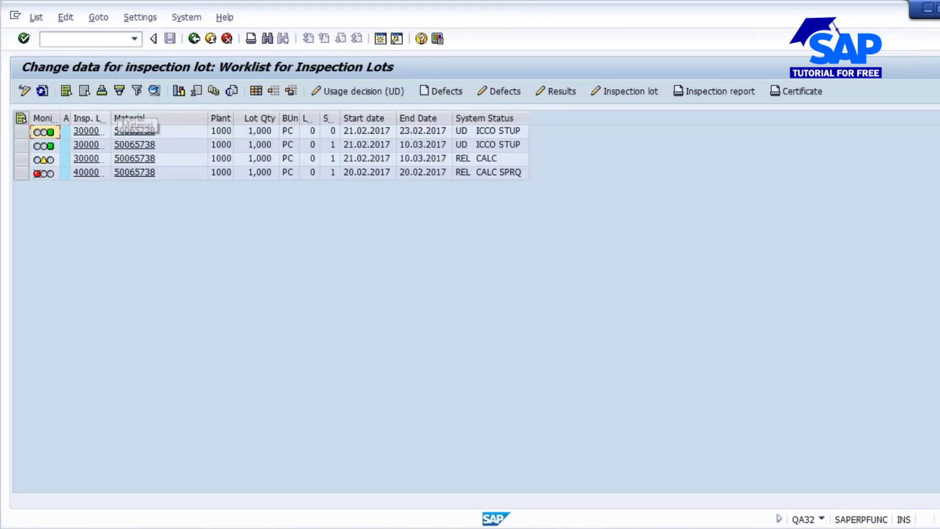
drag(112, 118, 166, 118)
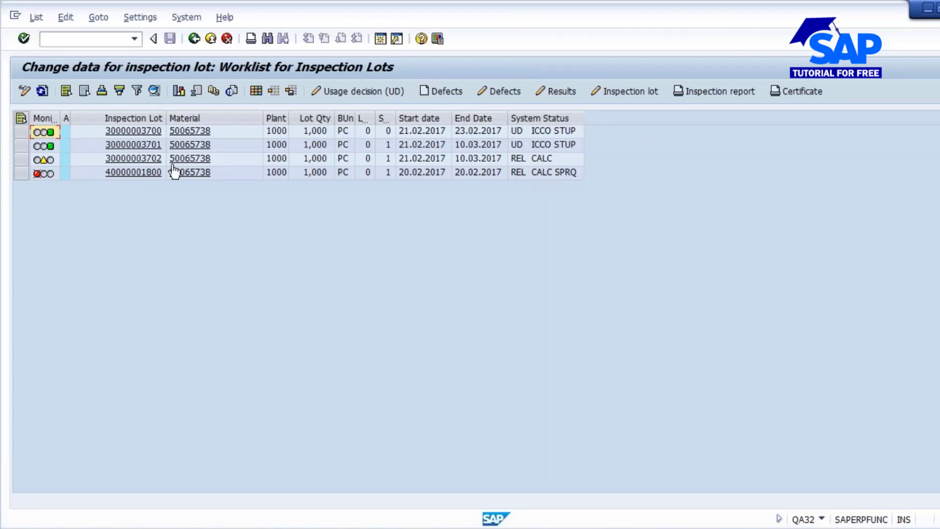
- Record and save a PH result of 9 with one inspected unit for the inspection lot with status REL CALC SPRQ
click(21, 173)
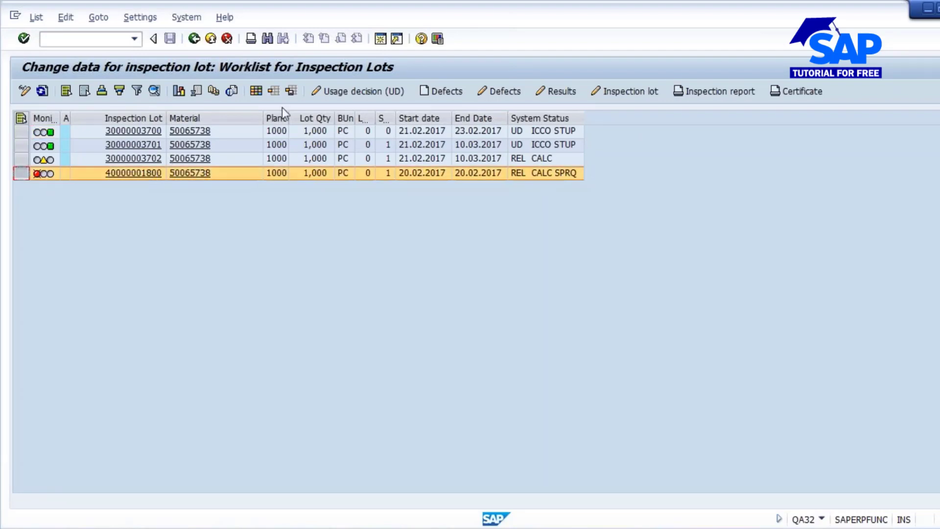
click(564, 89)
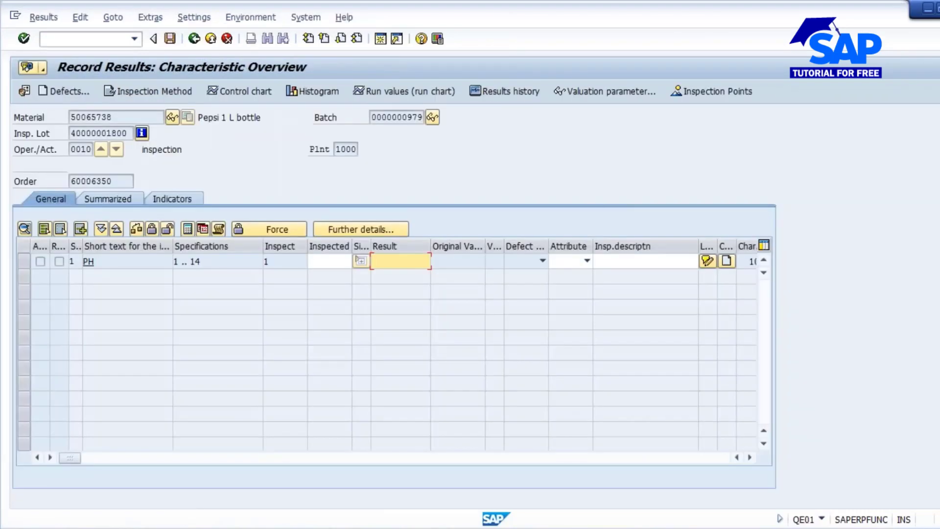
click(310, 261)
text(1)
key(Return)
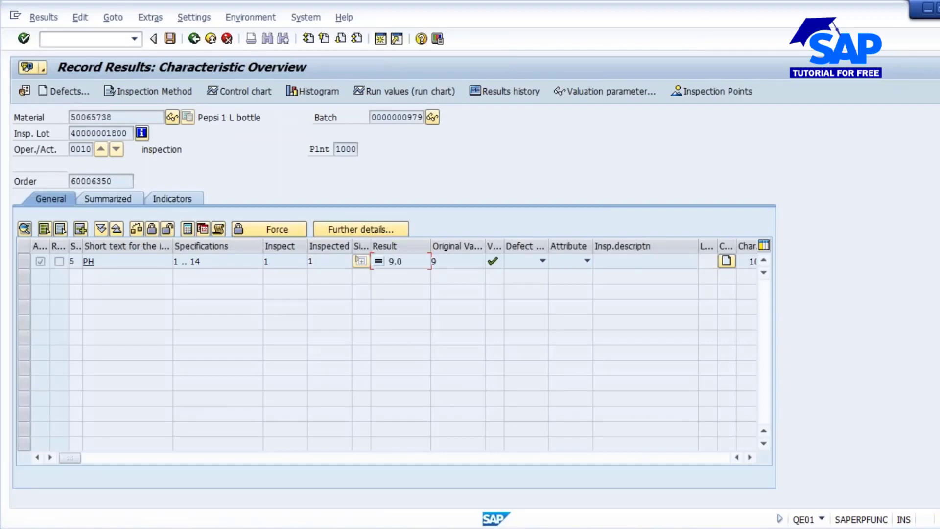
click(169, 38)
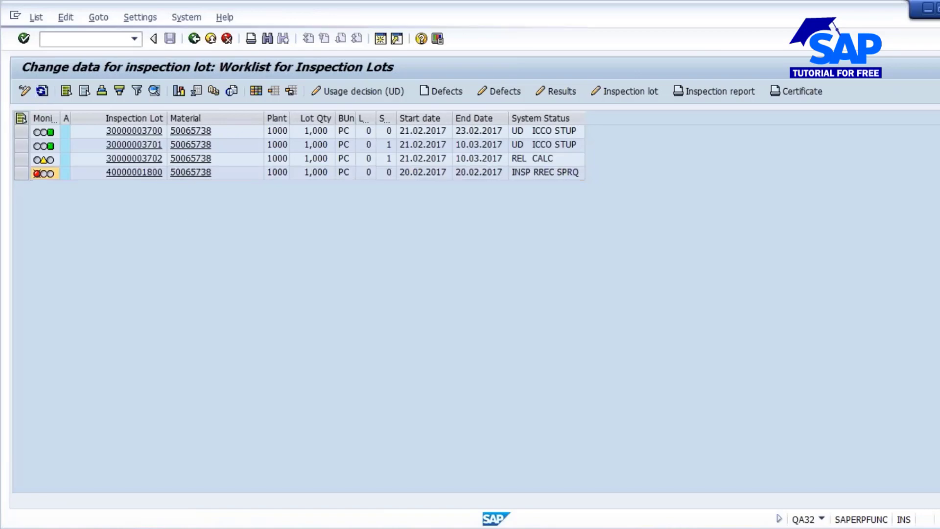
- Open the usage decision for the same inspection lot and choose UD code A1 01, Accept, stock posting proposal
click(348, 91)
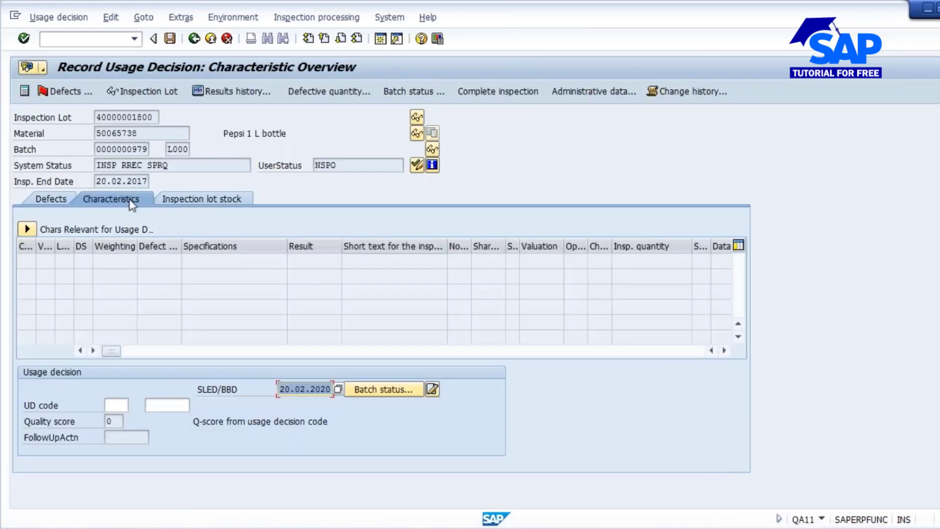
click(108, 405)
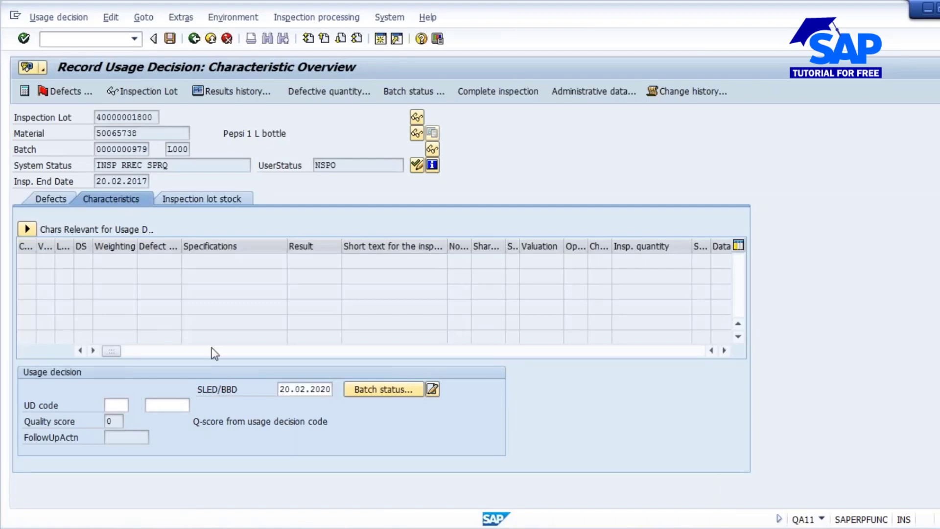
key(F4)
click(218, 212)
double_click(217, 211)
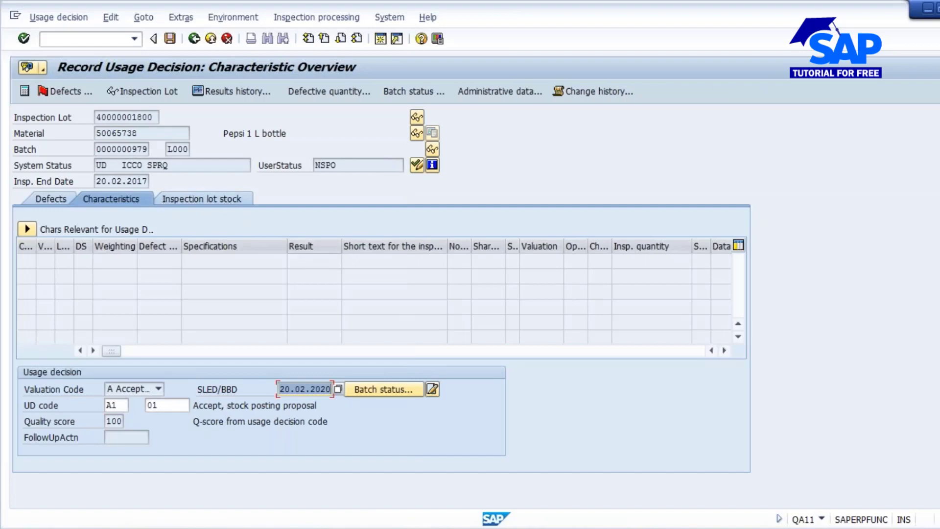
- Post 1,000 PC of the inspection lot stock to unrestricted use and save the usage decision with batch status Unrestr
click(215, 205)
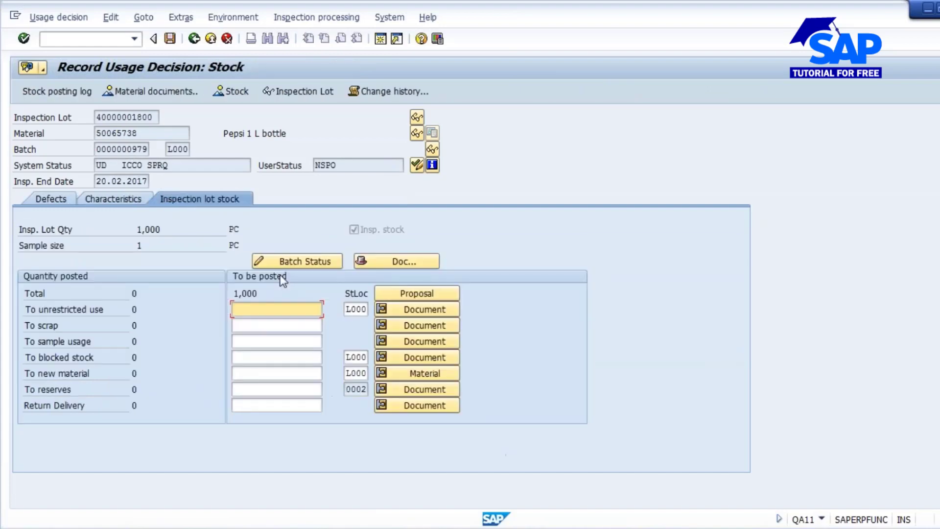
text(1000)
key(Return)
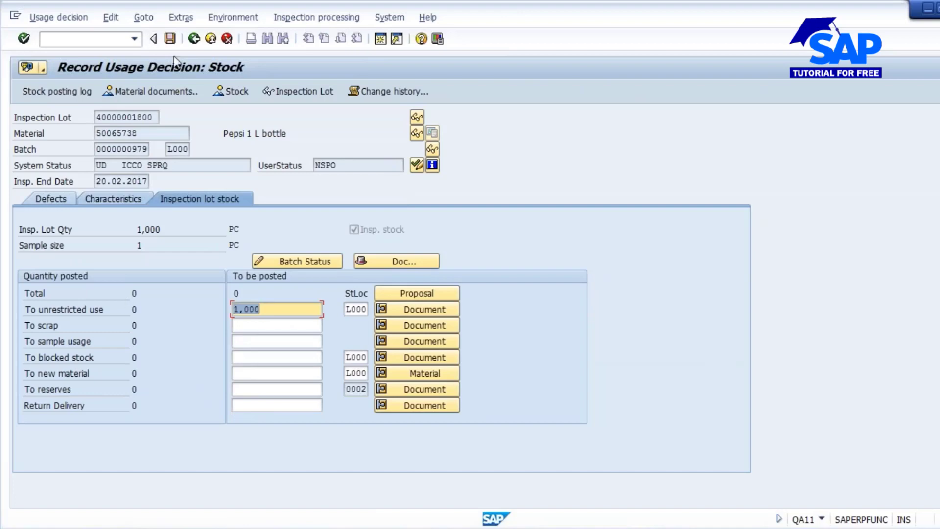
click(169, 39)
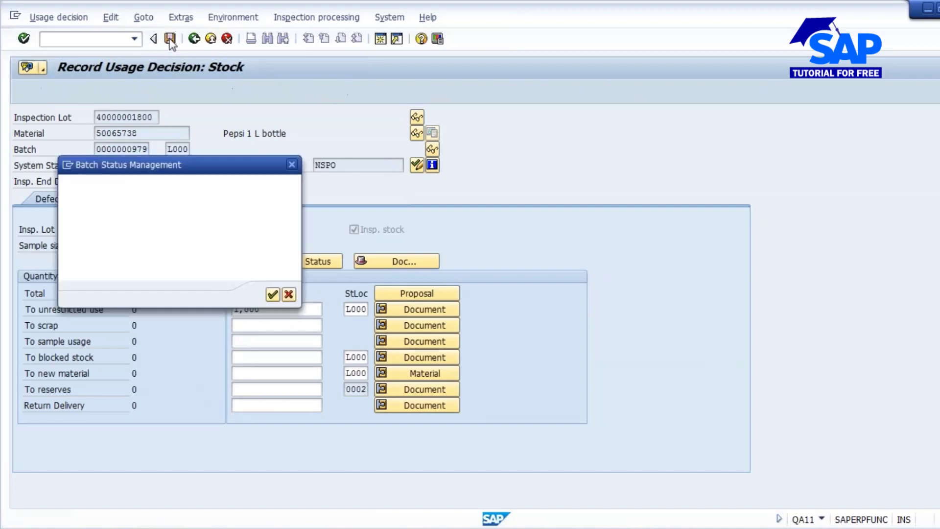
click(272, 295)
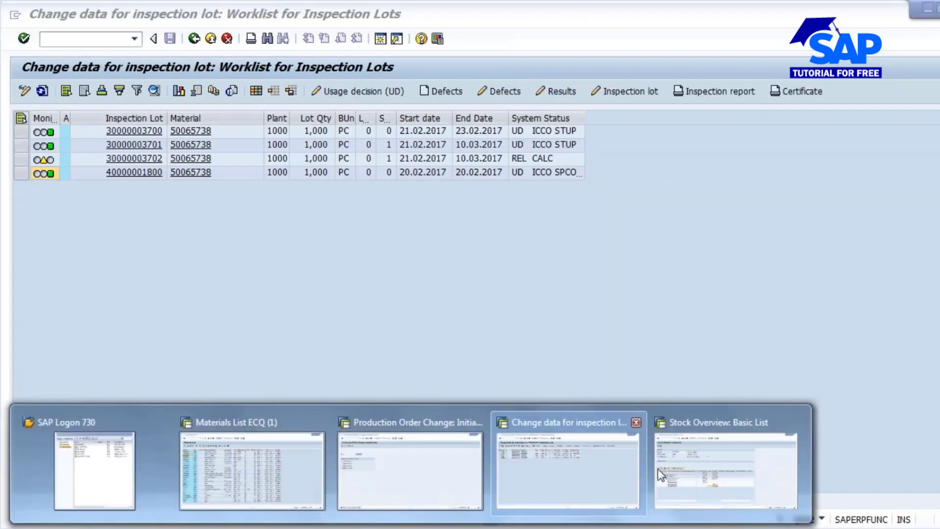
click(687, 465)
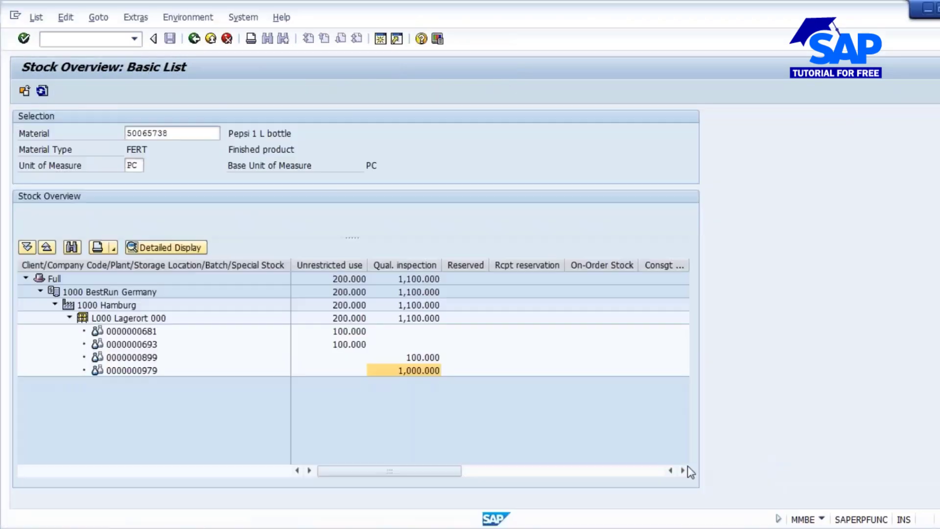
click(339, 371)
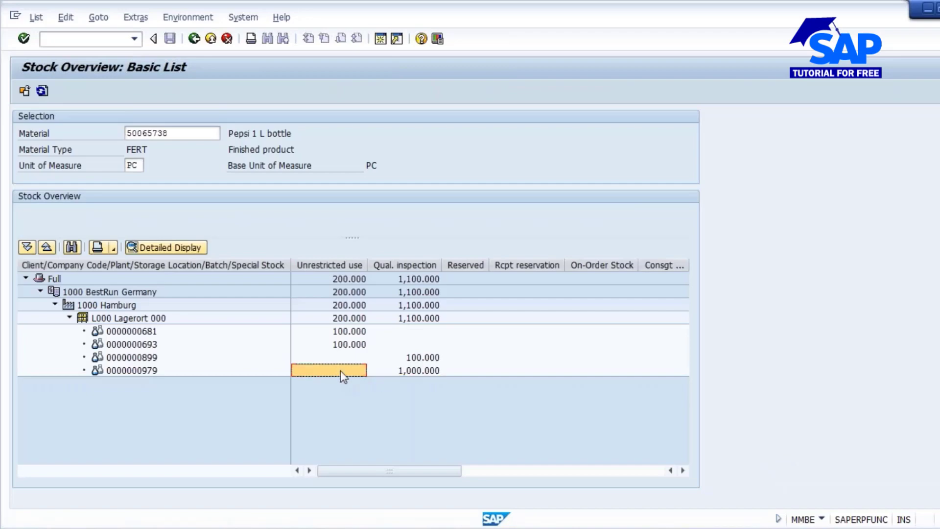
click(42, 92)
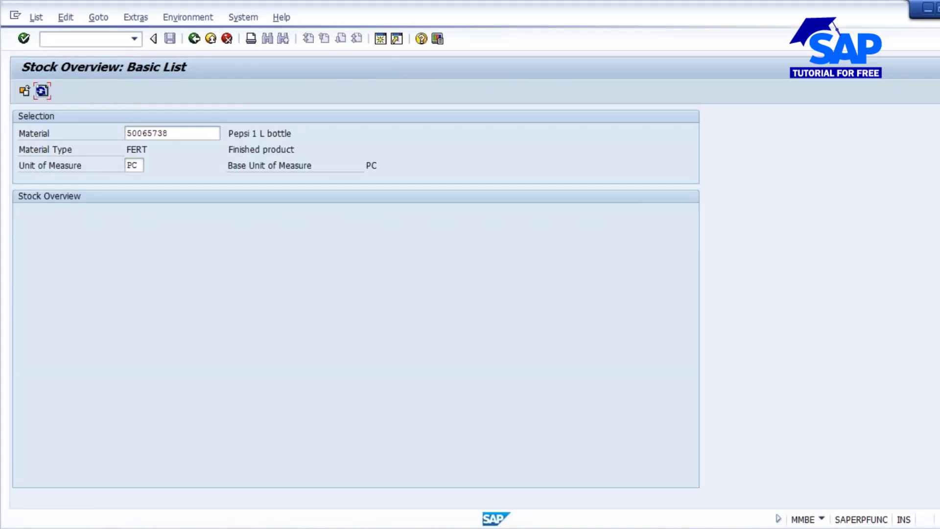
click(342, 373)
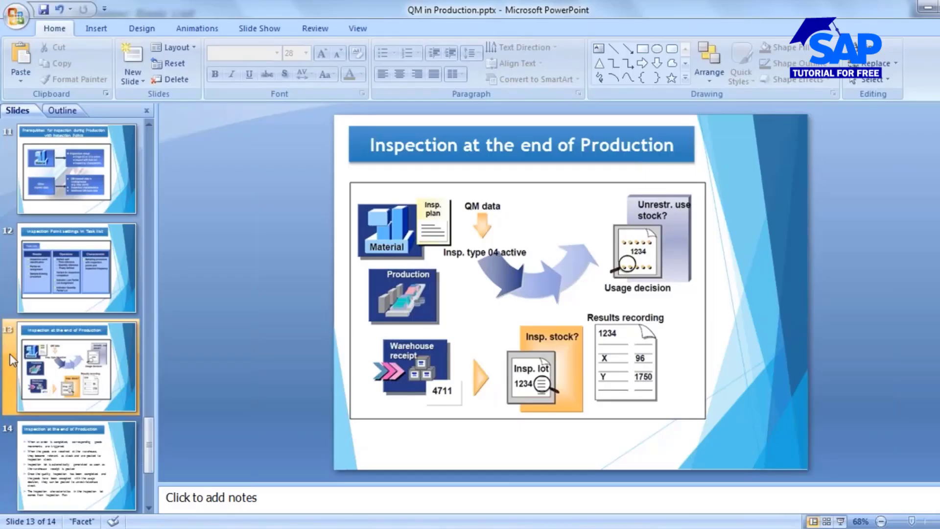
- Switch to the QM in Production.pptx presentation in PowerPoint and open slide 14 on inspection at the end of production
scroll(10, 353, down, 2)
click(51, 362)
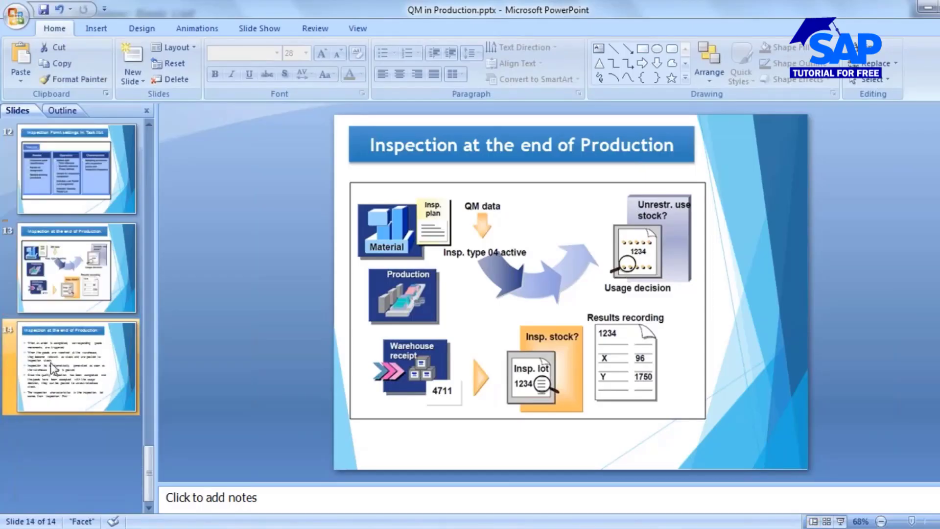